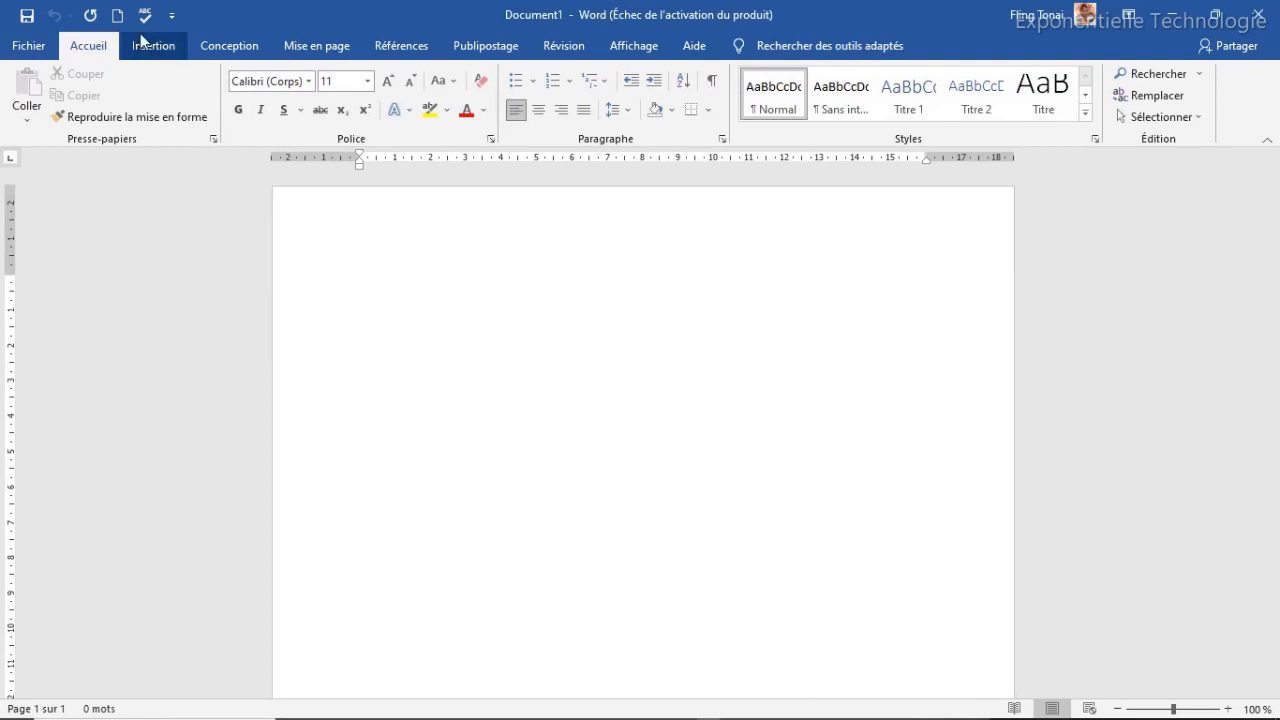
# Set a custom paper size of 11 cm wide by 14 cm tall
pyautogui.click(314, 52)
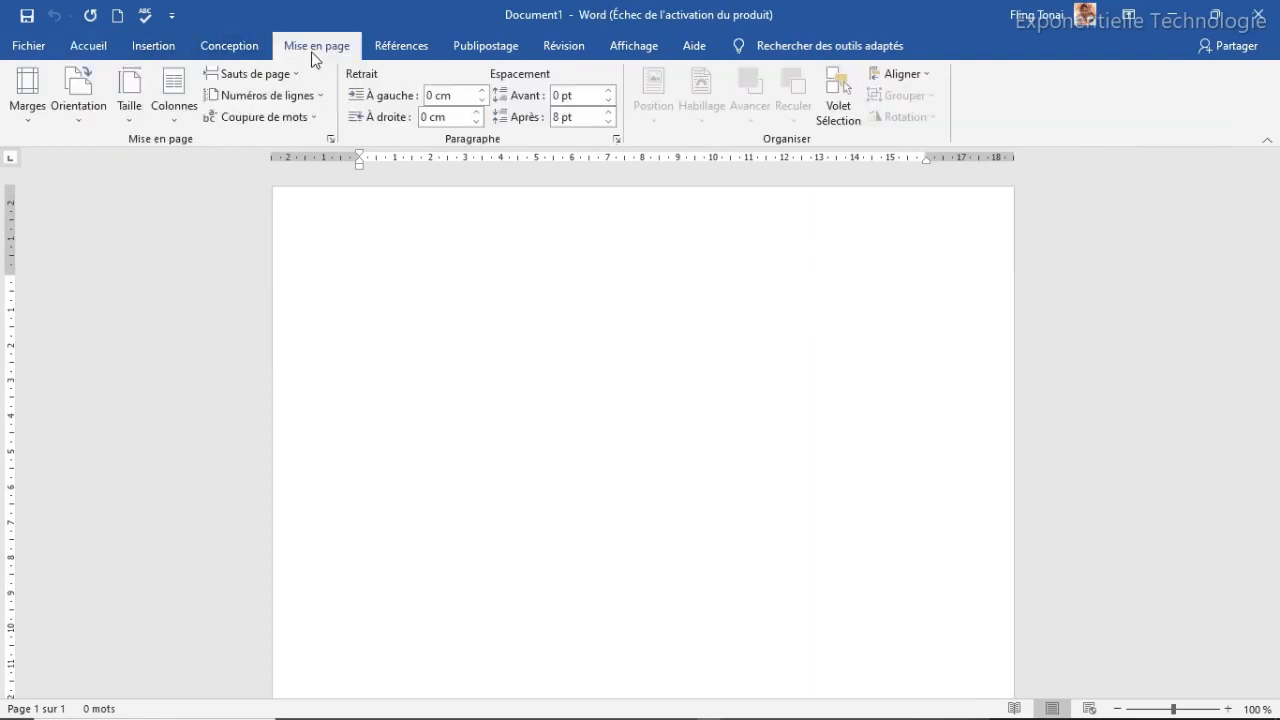
pyautogui.click(133, 114)
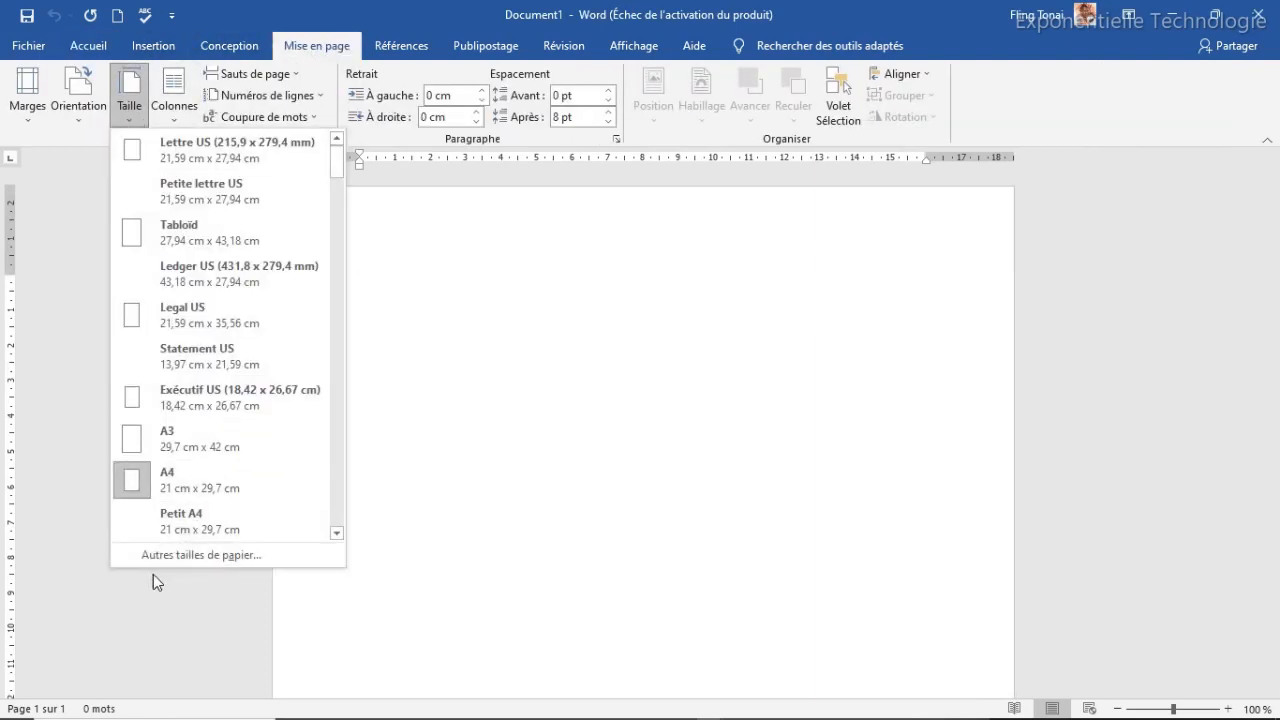
pyautogui.click(199, 556)
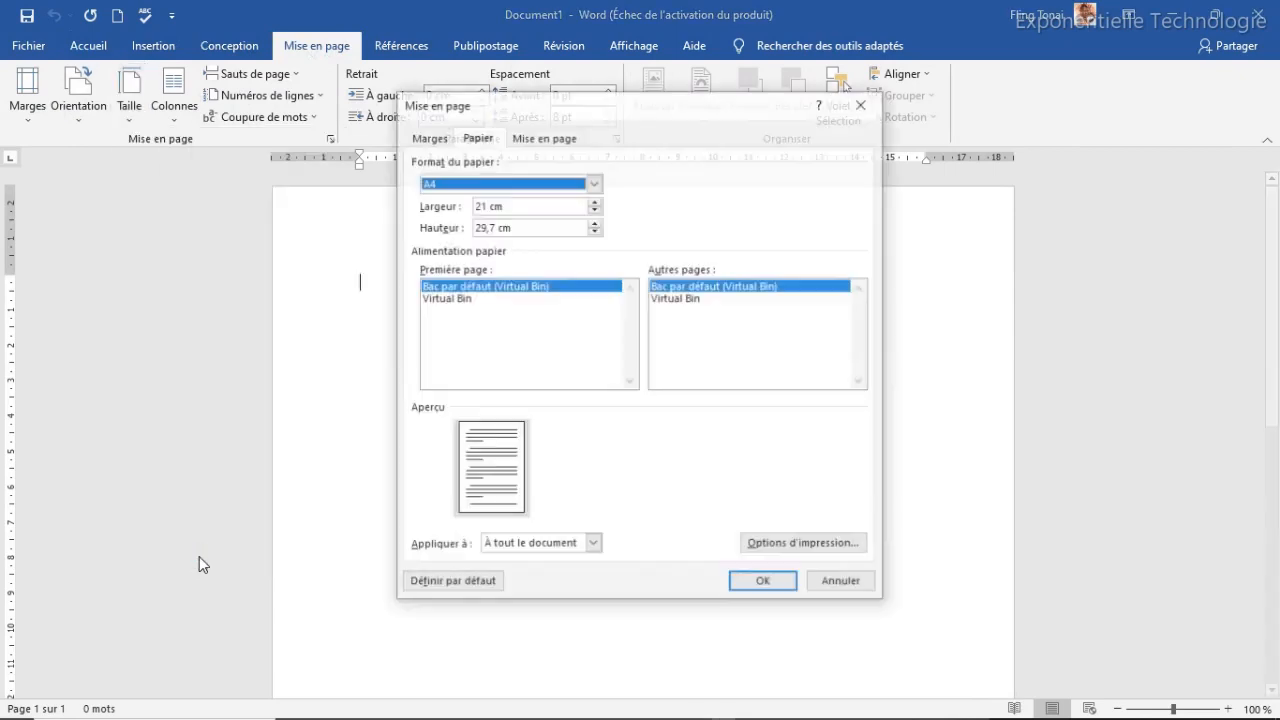
pyautogui.moveTo(487, 207); pyautogui.dragTo(463, 210)
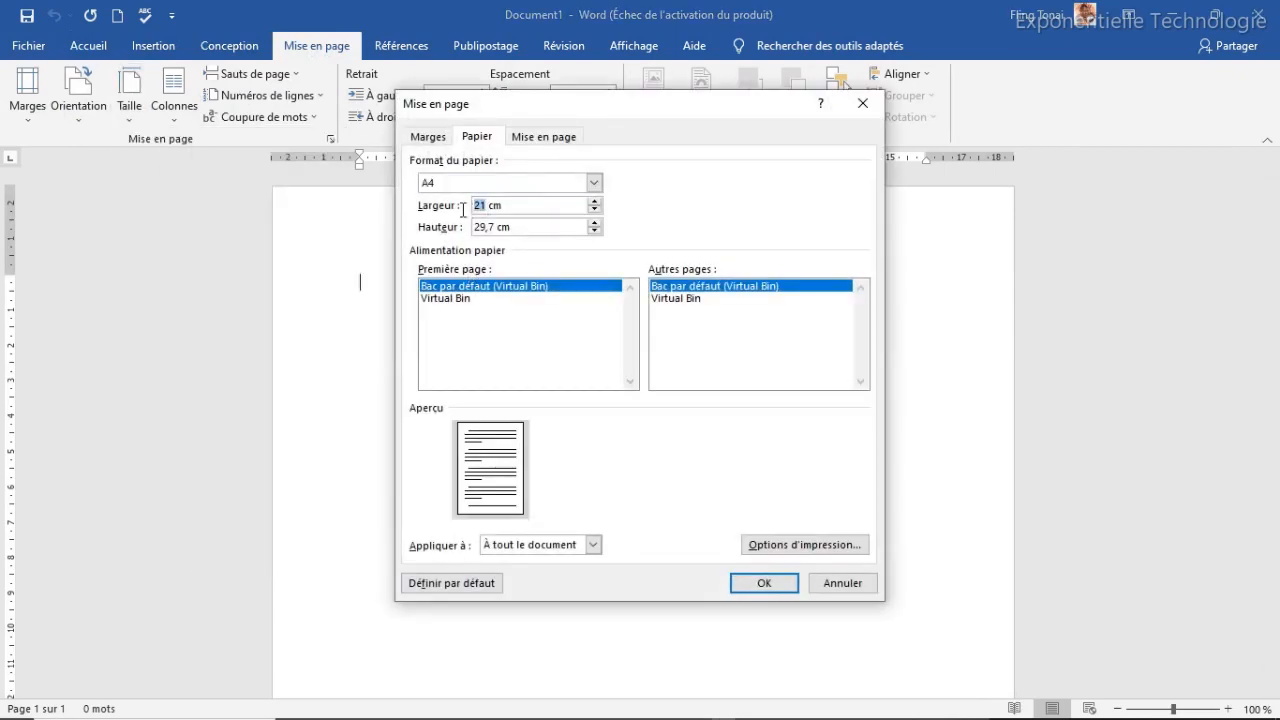
pyautogui.write('11')
pyautogui.press('Tab')
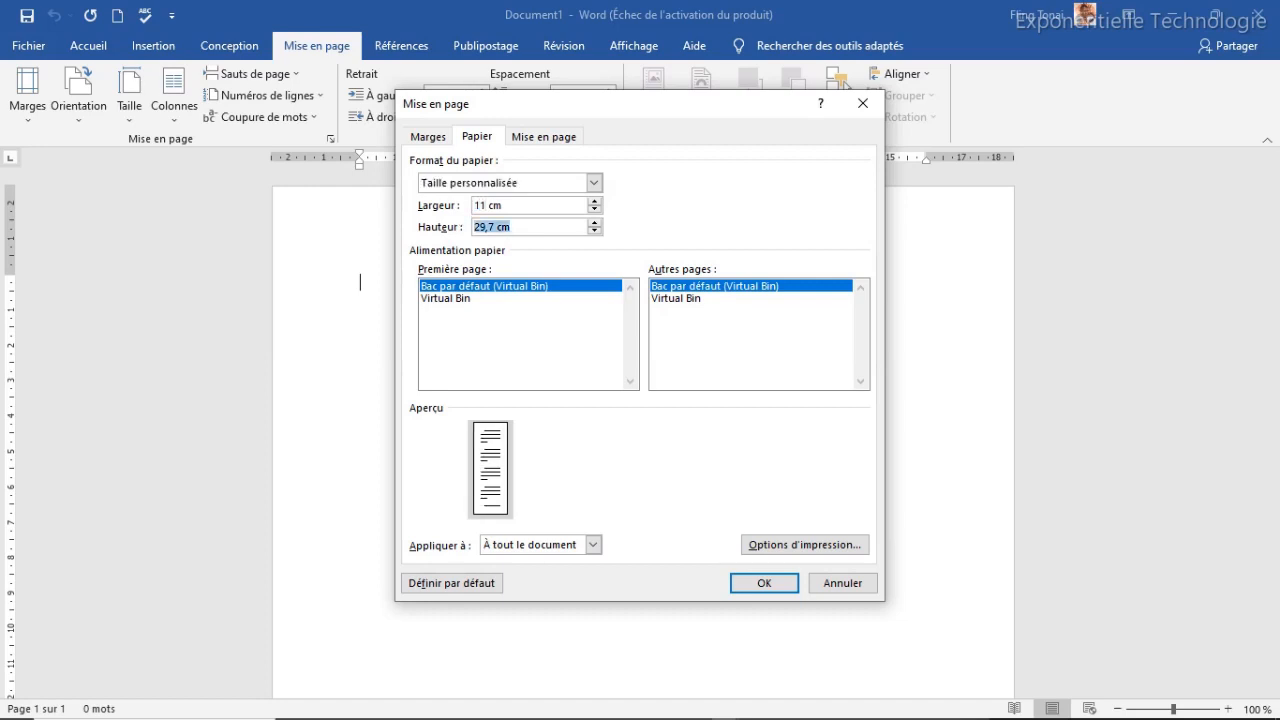
pyautogui.write('14')
# Set the top, bottom, left and right margins to 0 and apply the page setup
pyautogui.click(429, 136)
pyautogui.moveTo(546, 184); pyautogui.dragTo(477, 190)
pyautogui.write('0')
pyautogui.press('Tab')
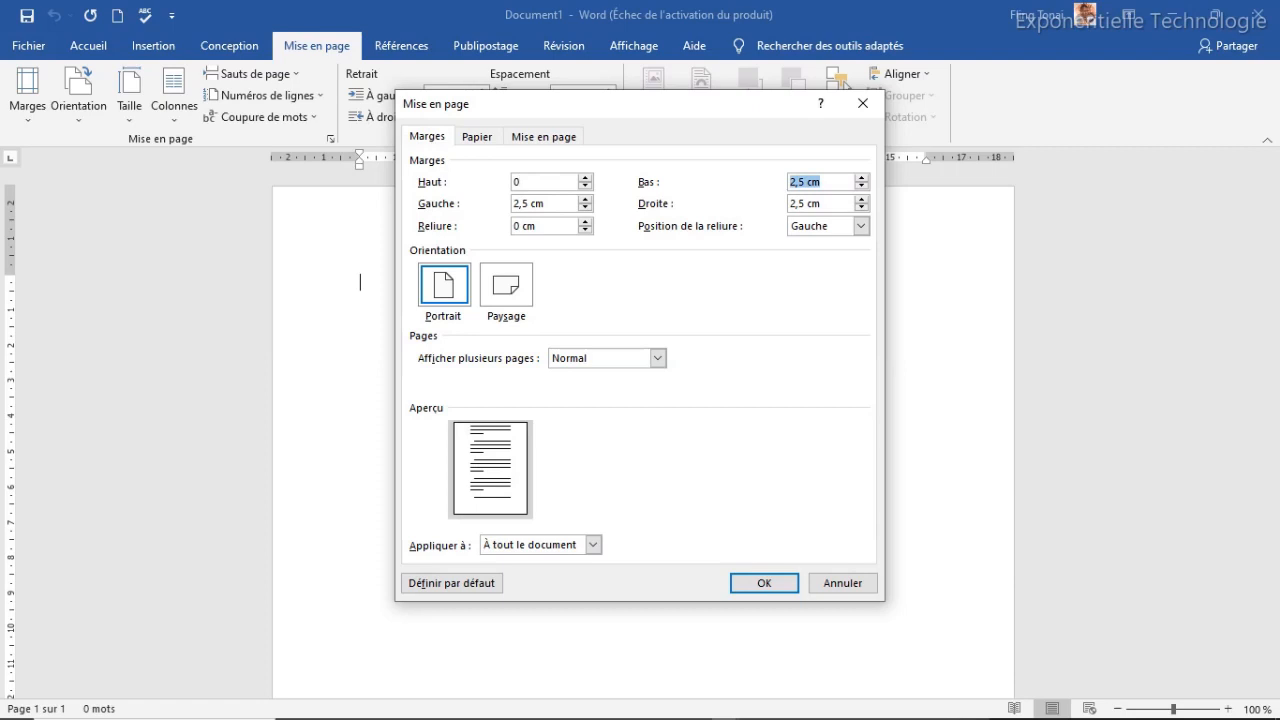
pyautogui.write('0')
pyautogui.press('Tab')
pyautogui.write('0')
pyautogui.press('Tab')
pyautogui.write('0')
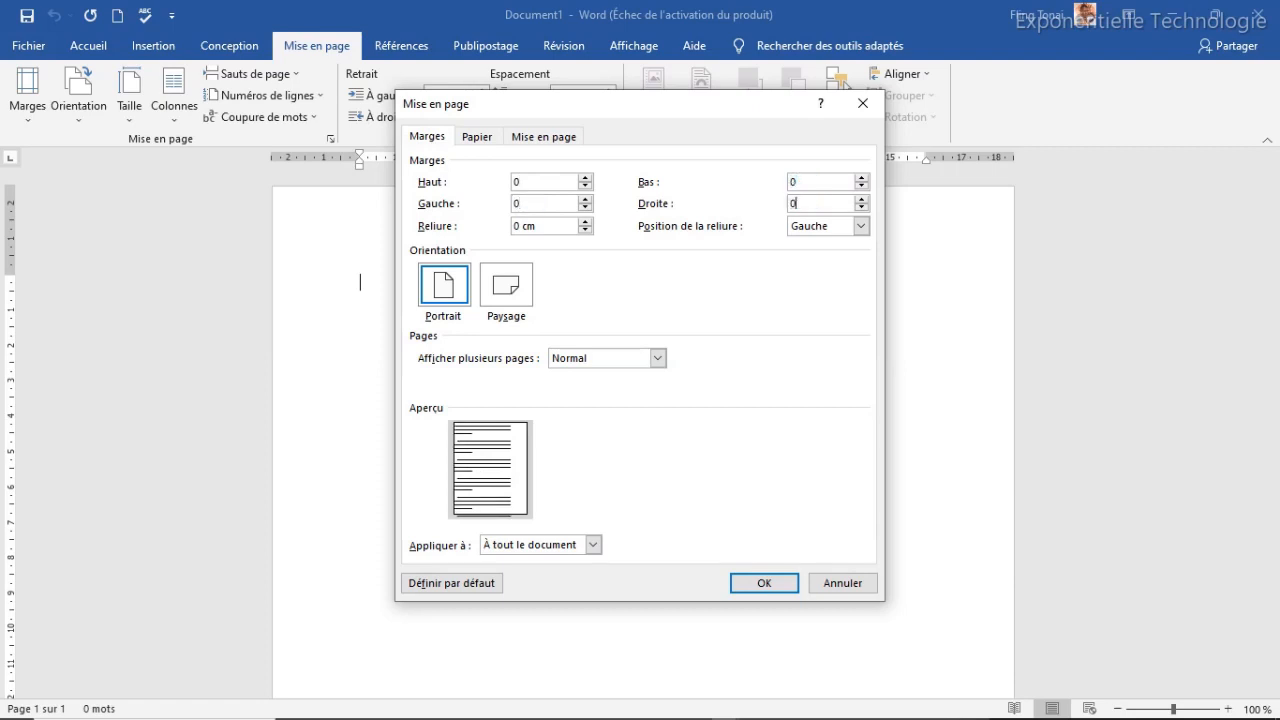
pyautogui.click(764, 584)
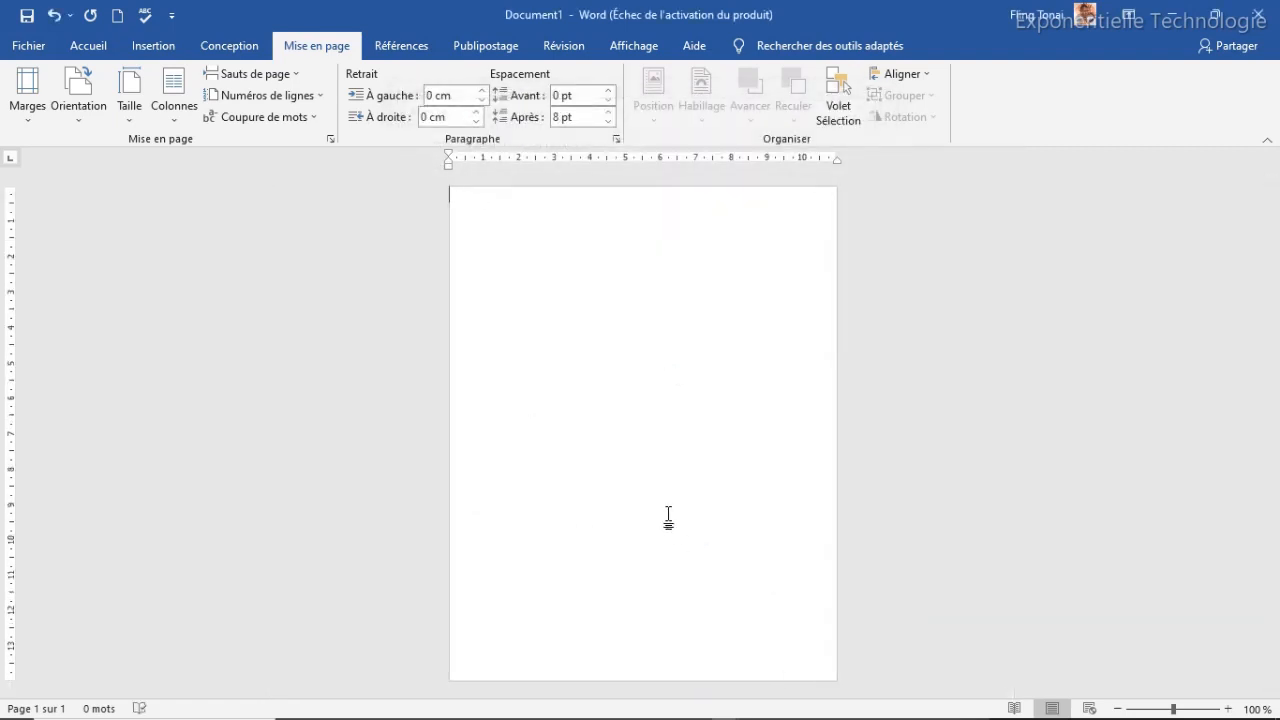
# Draw a rectangle about 4.3 cm tall and 11 cm wide across the top of the page
pyautogui.click(153, 52)
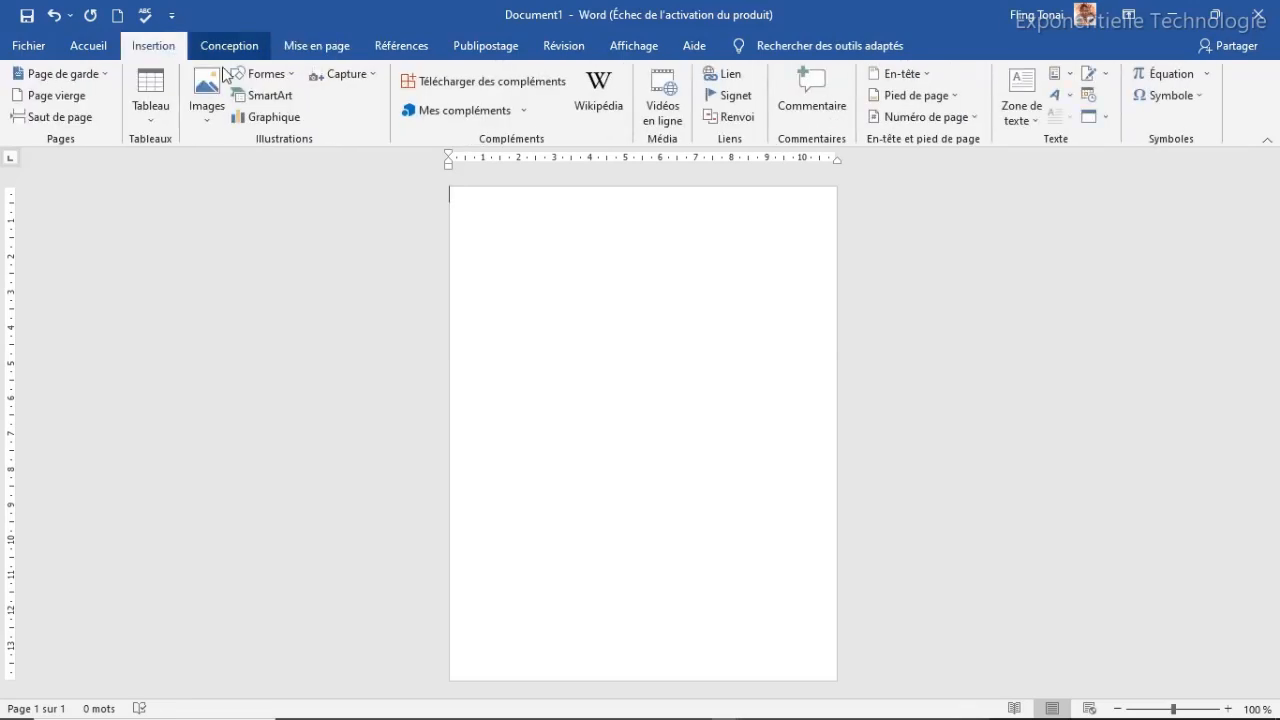
pyautogui.click(262, 75)
pyautogui.click(293, 117)
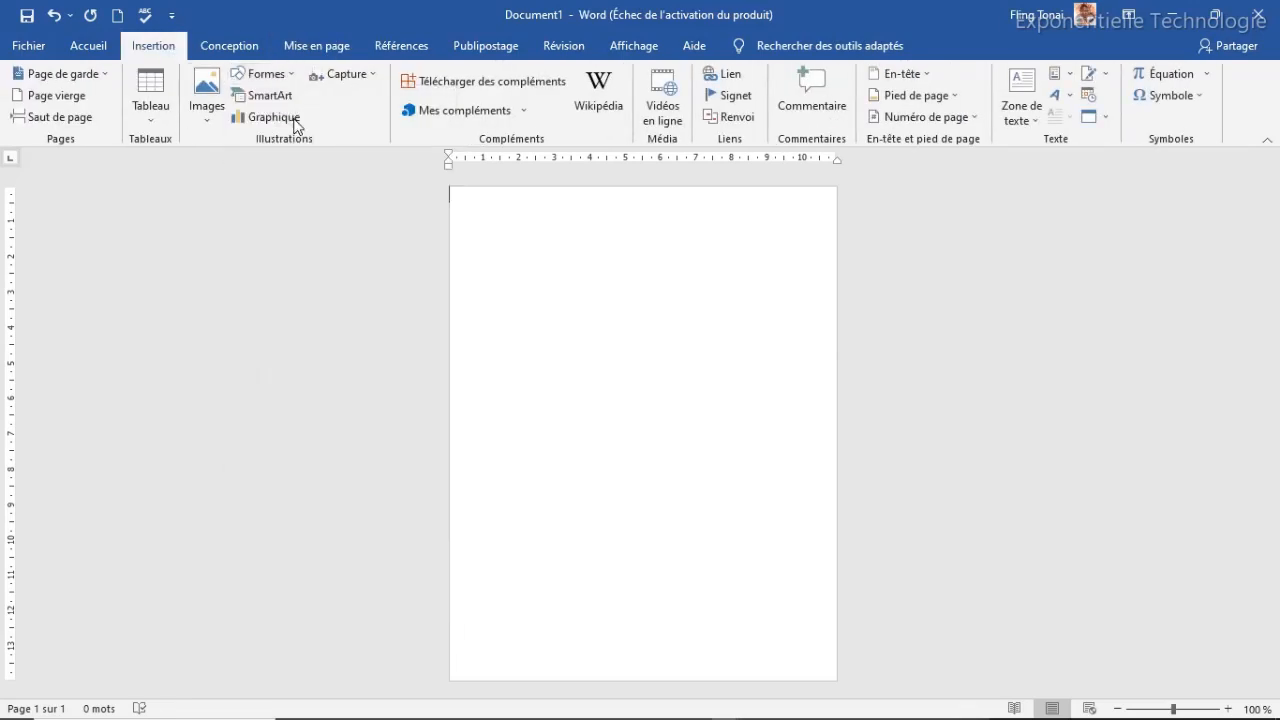
pyautogui.moveTo(448, 186); pyautogui.dragTo(837, 338)
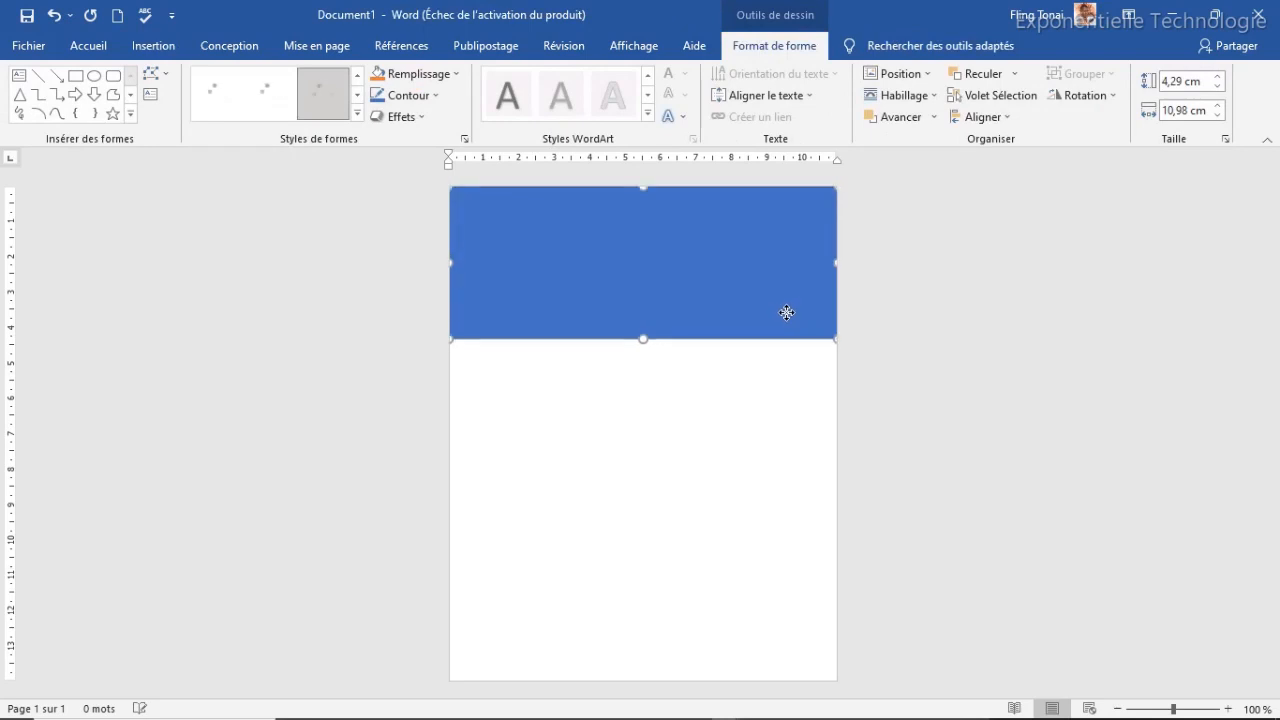
pyautogui.rightClick(726, 290)
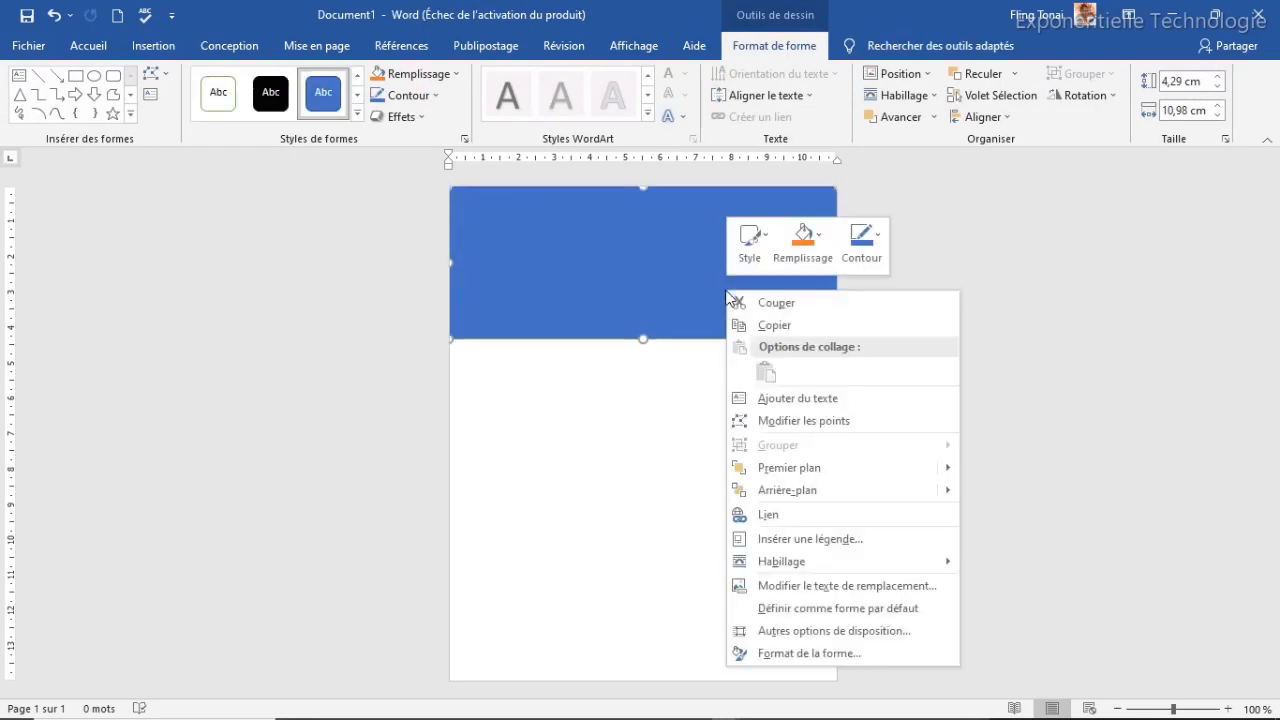
# Edit the rectangle's points, bending its bottom edge into a wave
pyautogui.click(786, 424)
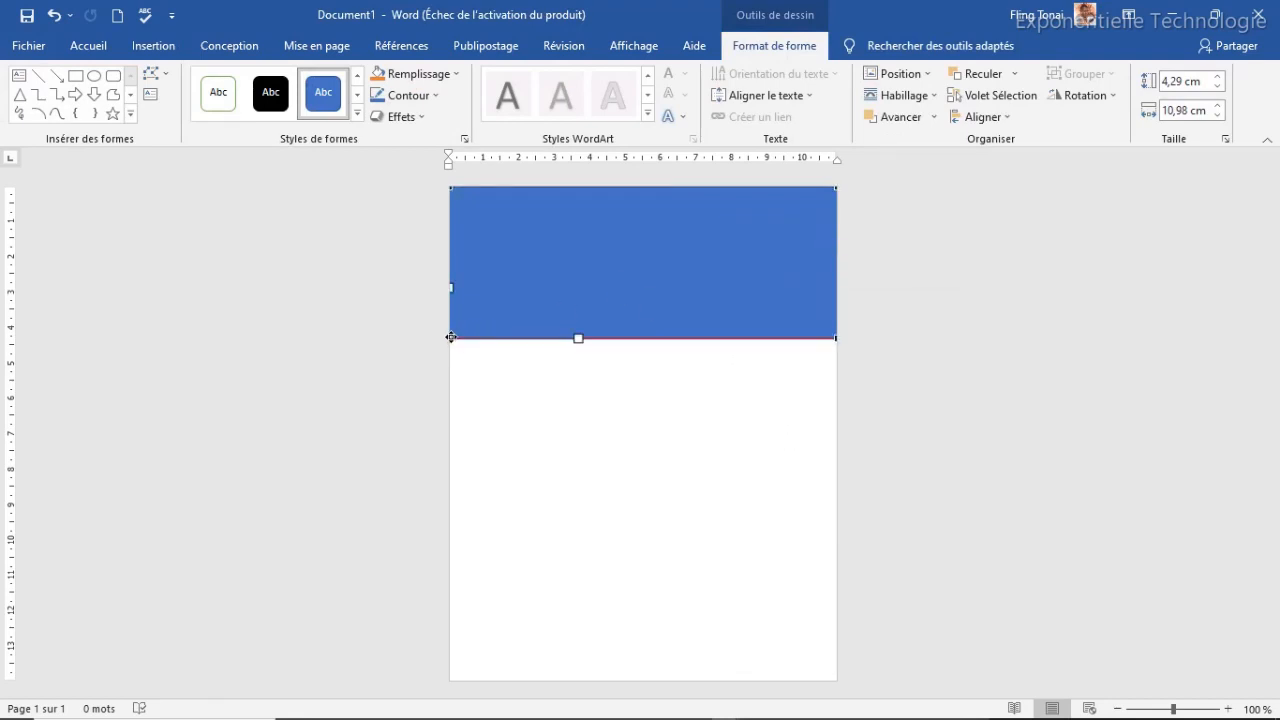
pyautogui.moveTo(577, 338); pyautogui.dragTo(583, 407)
pyautogui.click(836, 336)
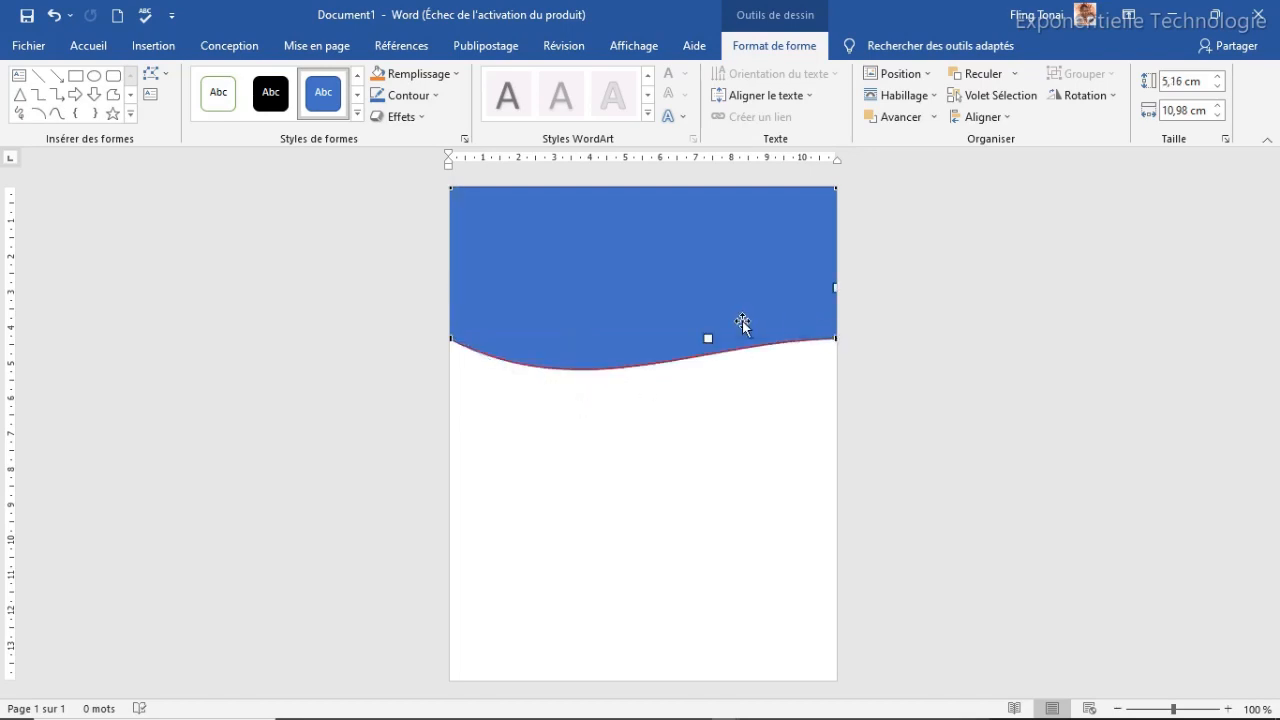
pyautogui.moveTo(706, 337); pyautogui.dragTo(687, 260)
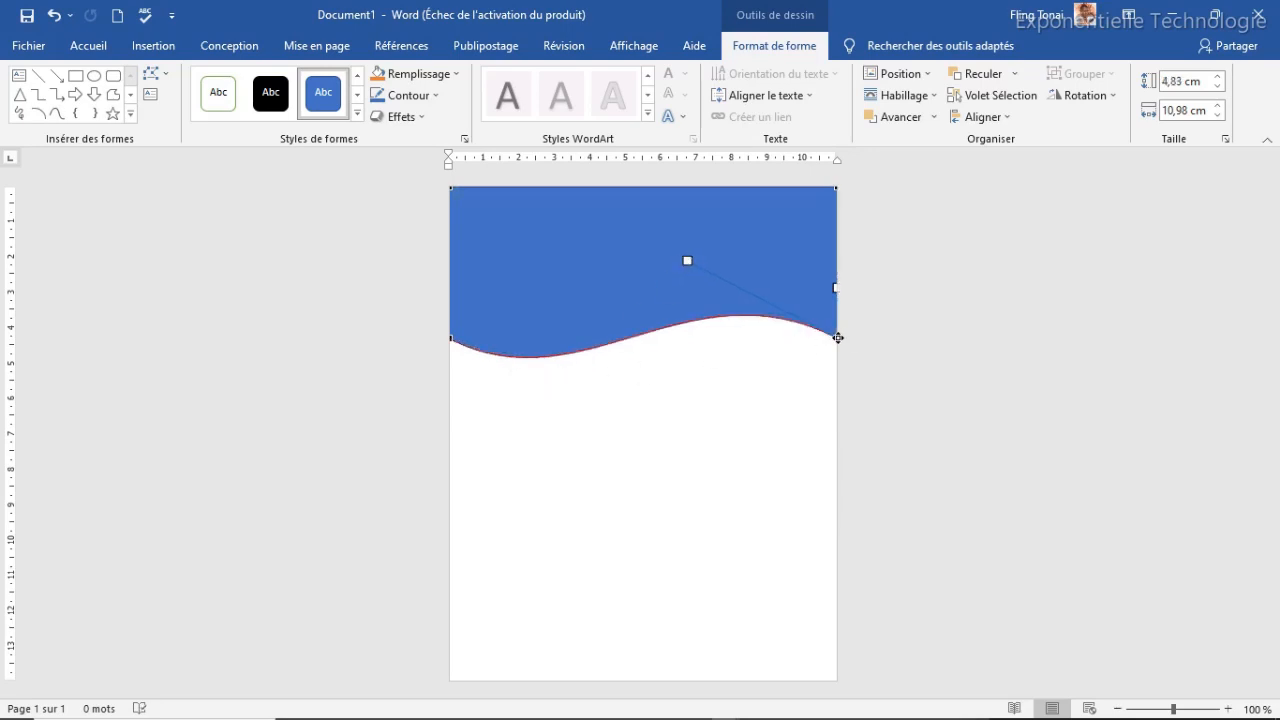
pyautogui.moveTo(833, 285); pyautogui.dragTo(835, 273)
# Refine the wave's left and right curves, then raise the band toward the page top
pyautogui.click(451, 338)
pyautogui.moveTo(583, 407); pyautogui.dragTo(628, 412)
pyautogui.click(838, 335)
pyautogui.moveTo(684, 261)
pyautogui.mouseDown()
pyautogui.moveTo(666, 274)
pyautogui.moveTo(670, 252)
pyautogui.mouseUp()
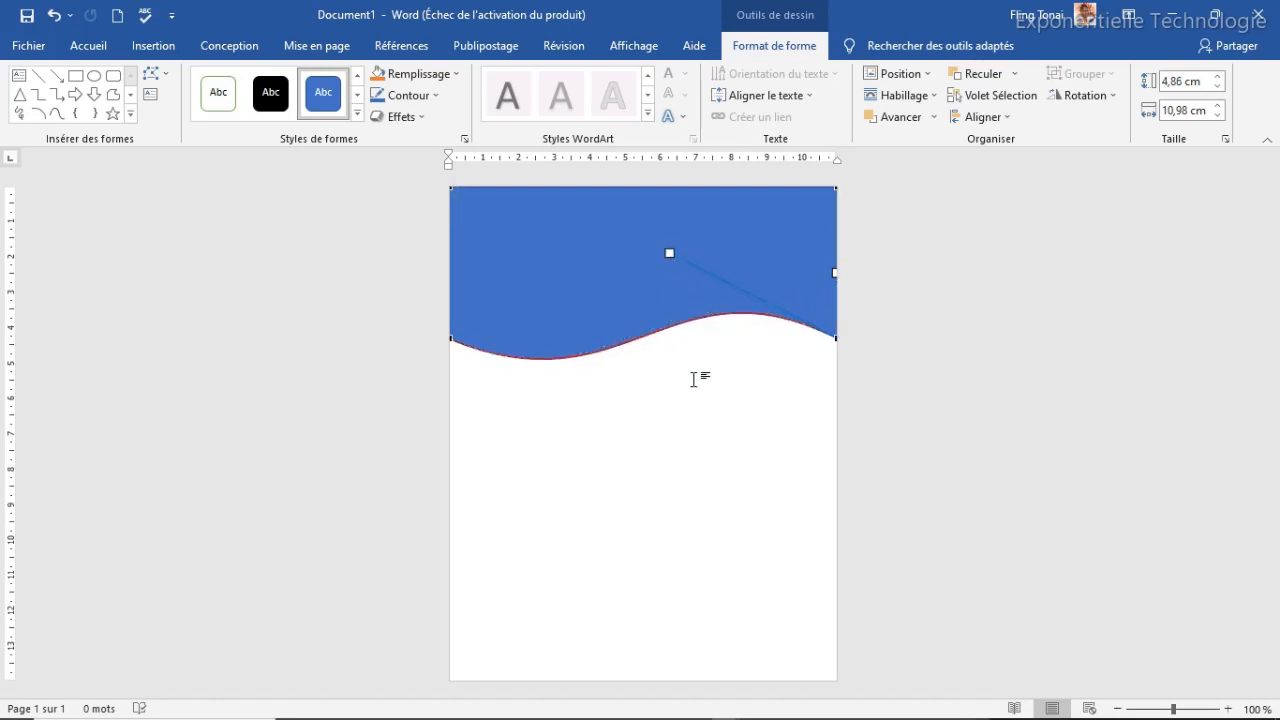
pyautogui.press('Escape')
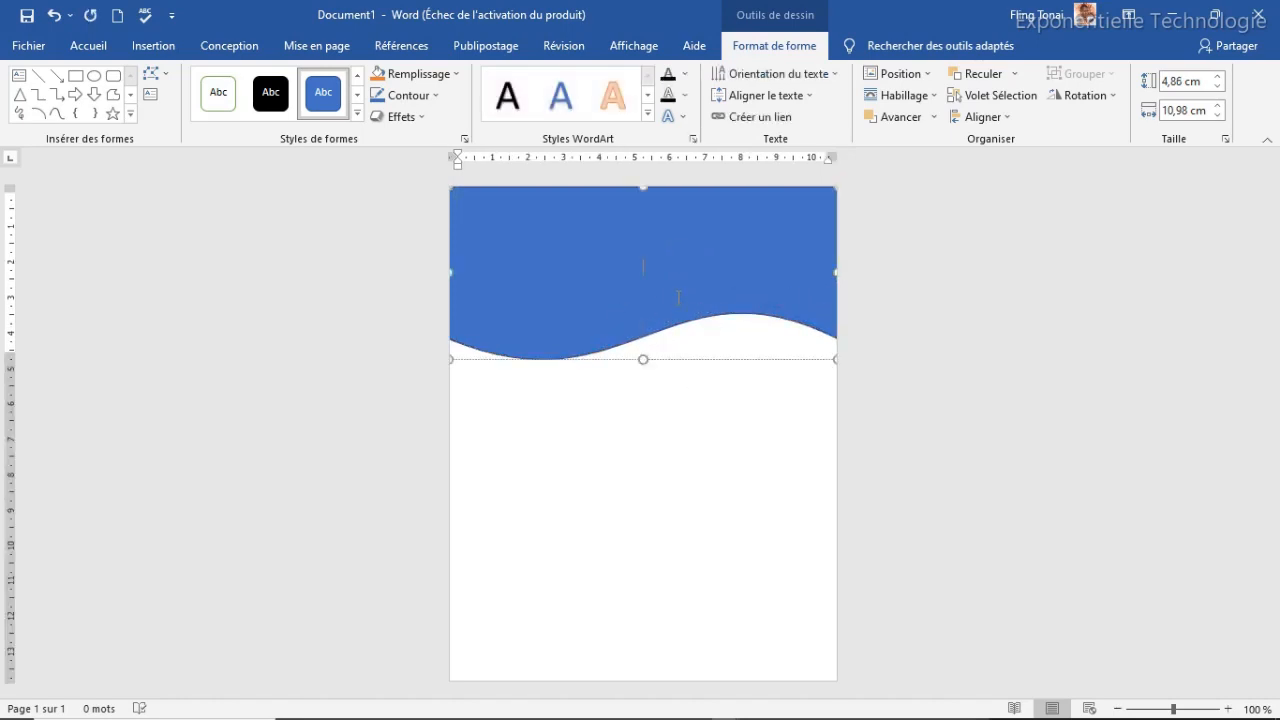
pyautogui.moveTo(627, 359); pyautogui.dragTo(624, 263)
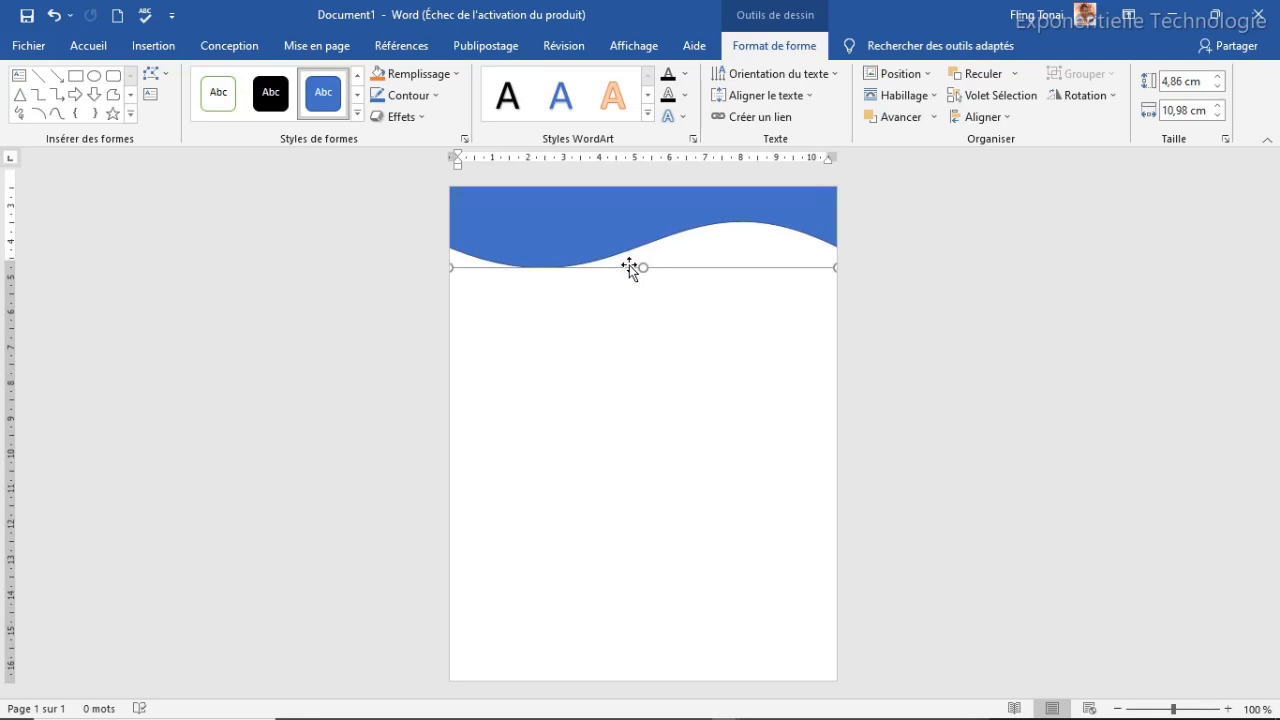
# Give the wave shape a black fill and a black outline
pyautogui.click(614, 360)
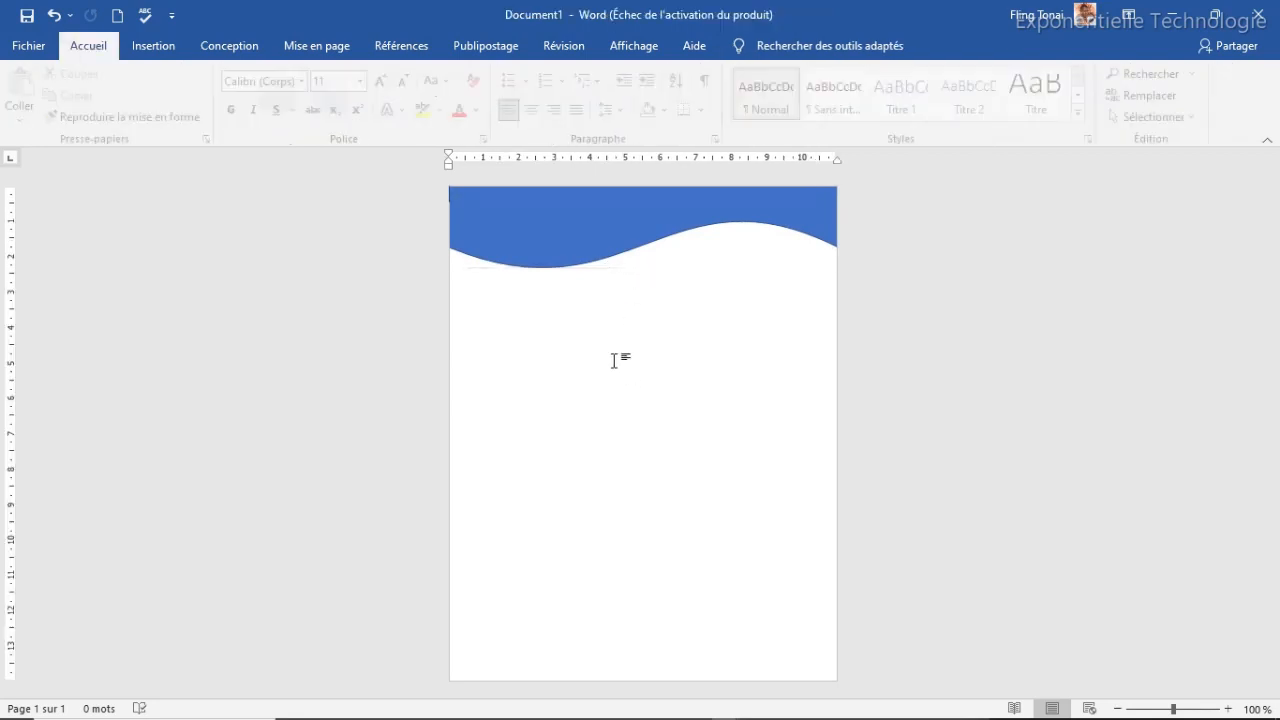
pyautogui.click(575, 260)
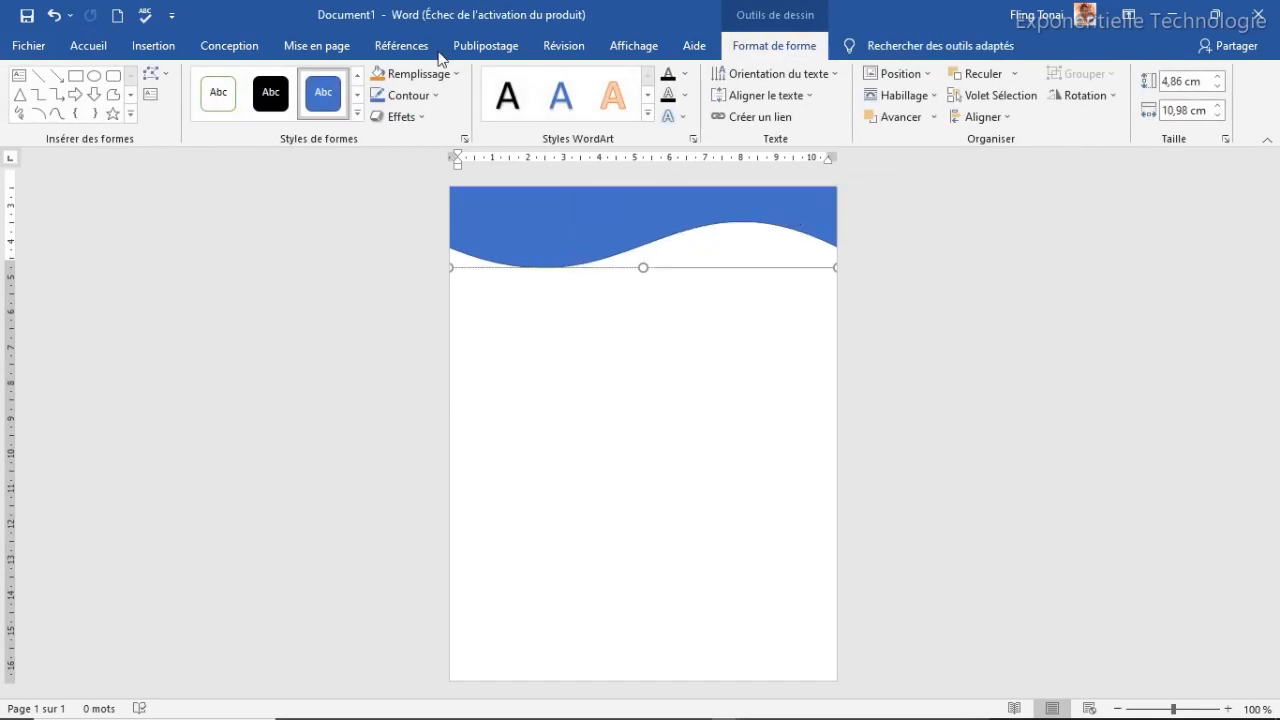
pyautogui.click(447, 72)
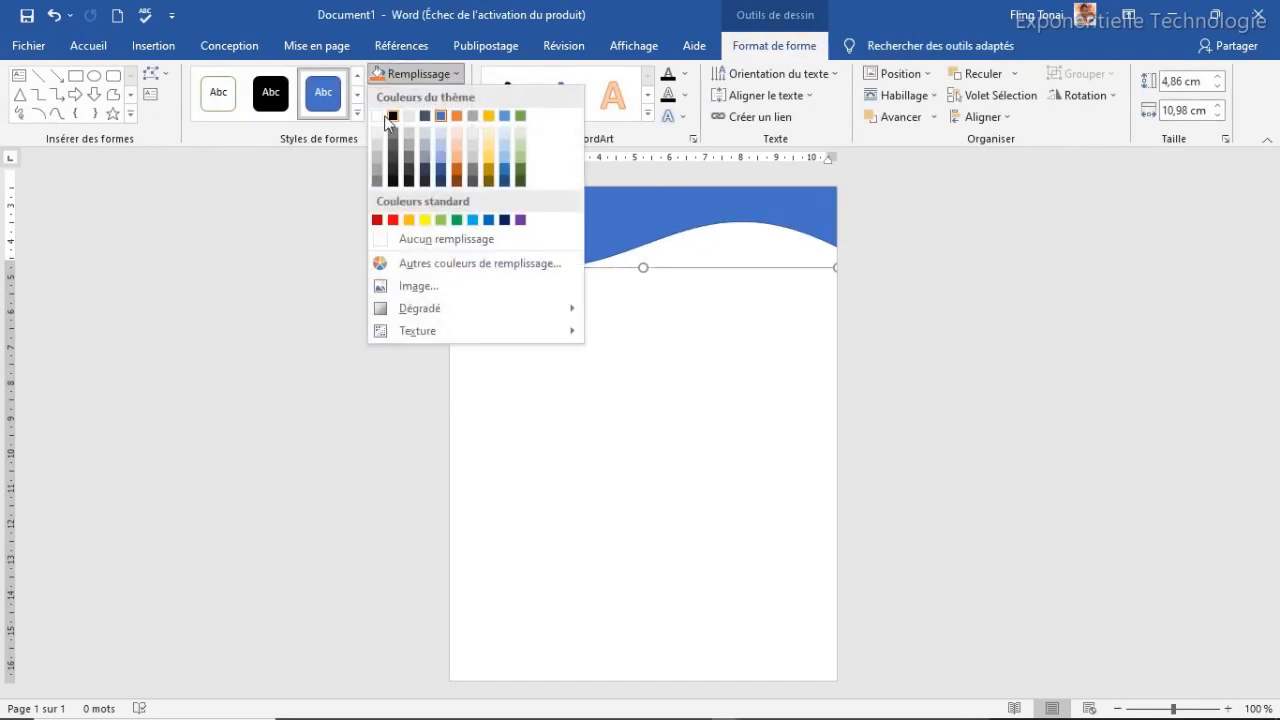
pyautogui.click(392, 117)
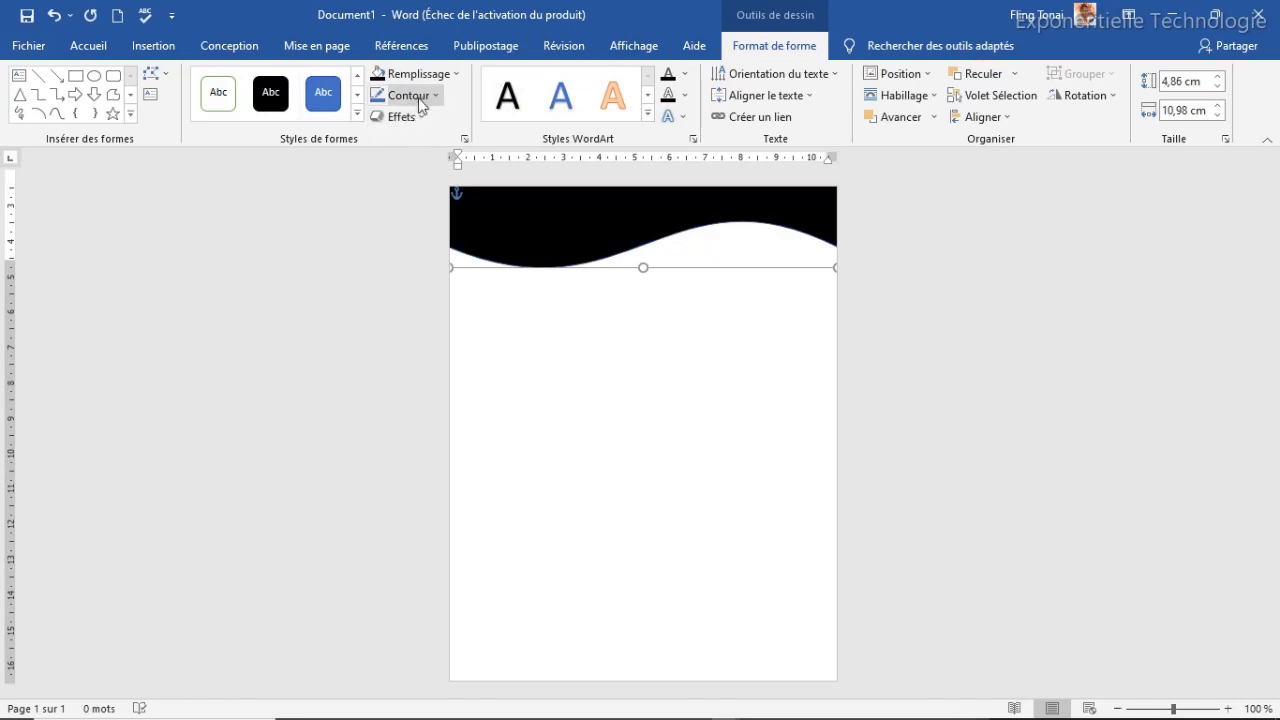
pyautogui.click(423, 98)
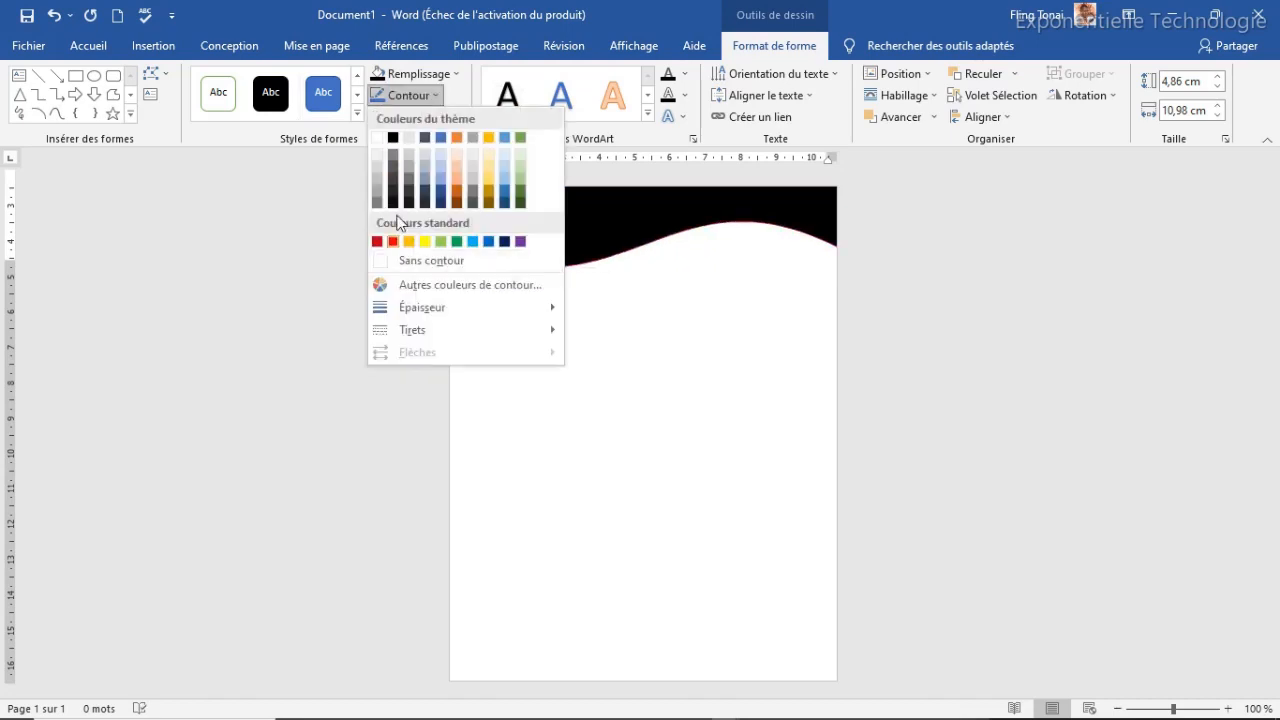
pyautogui.click(396, 146)
pyautogui.click(599, 394)
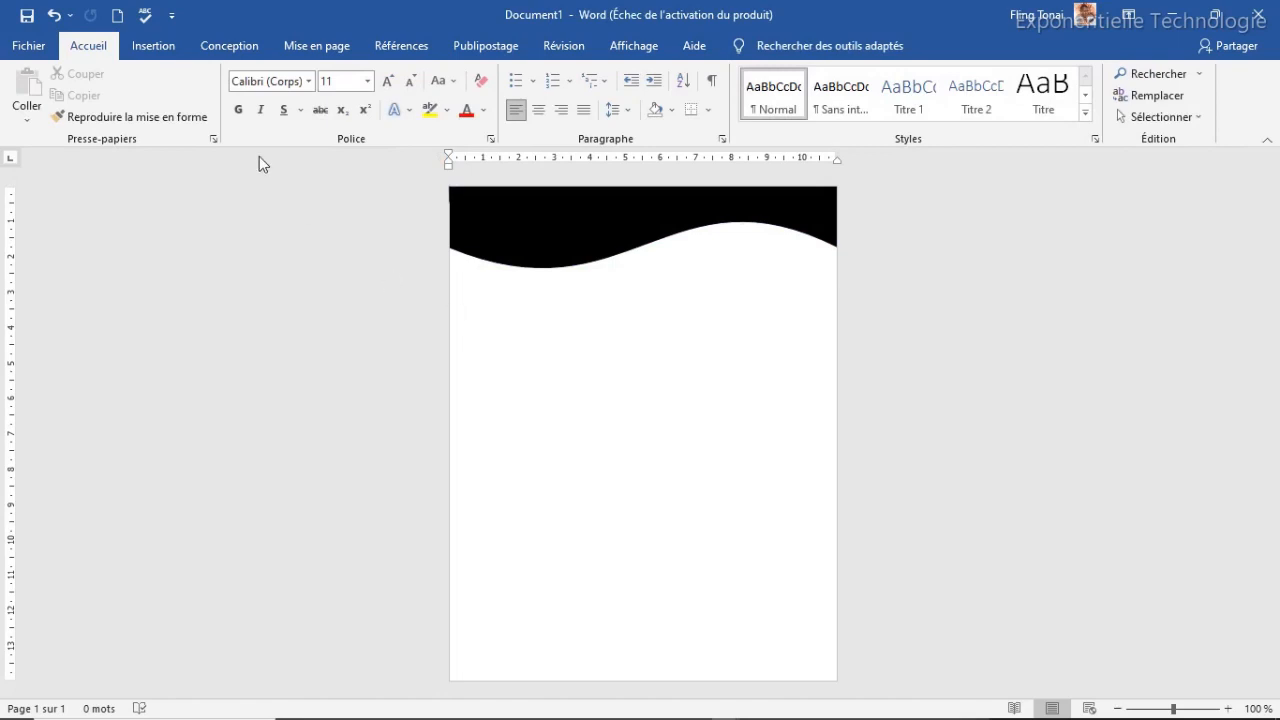
# Draw a freeform curve from the left to the right page edge along the wave's lower edge
pyautogui.click(160, 50)
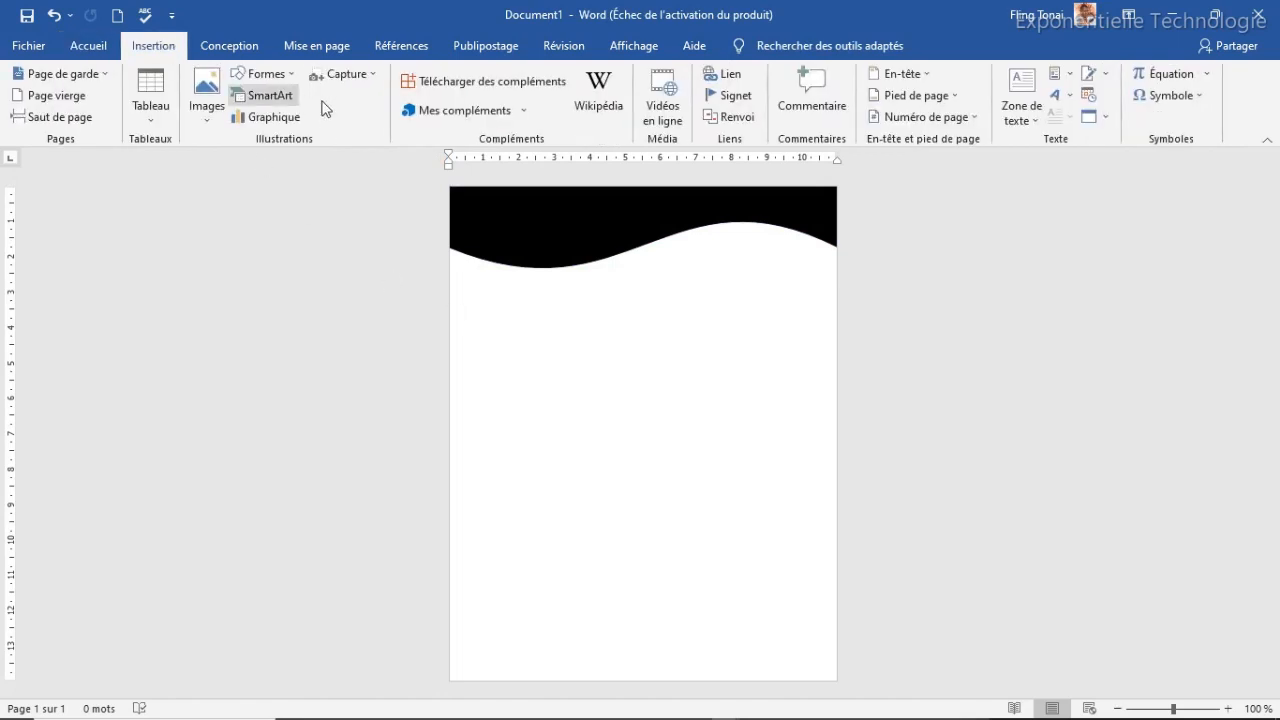
pyautogui.click(281, 70)
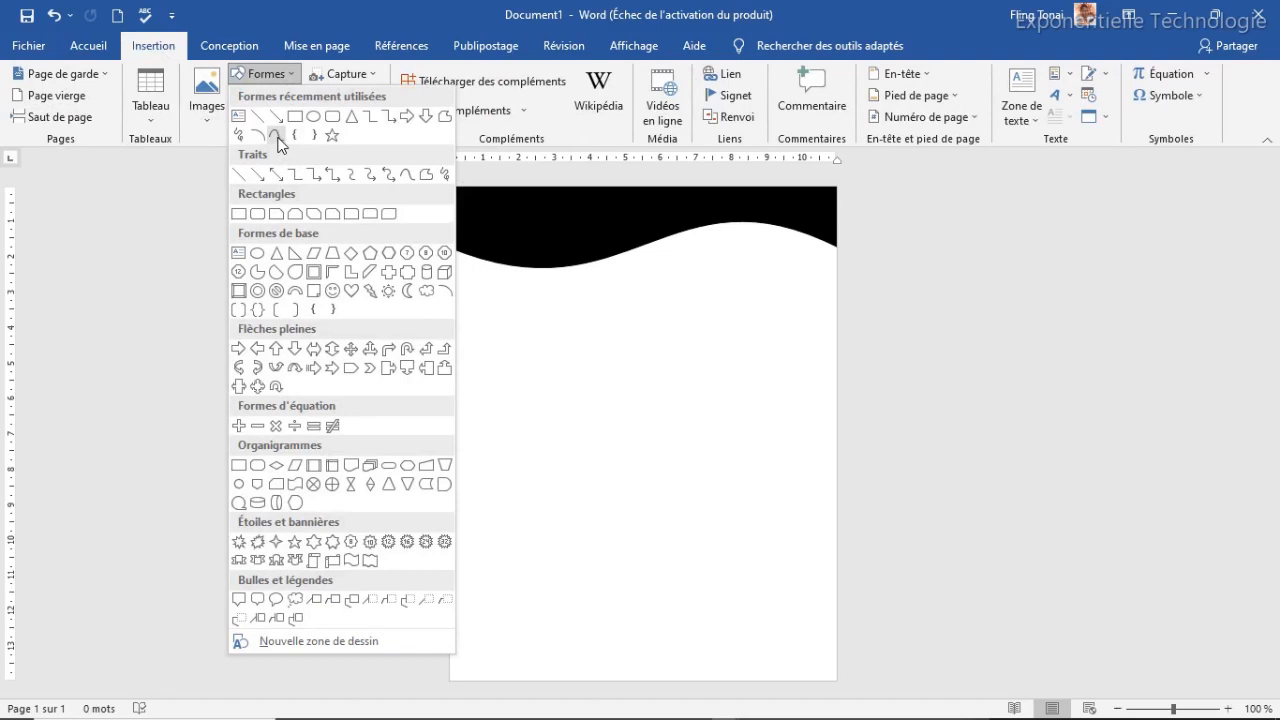
pyautogui.click(276, 137)
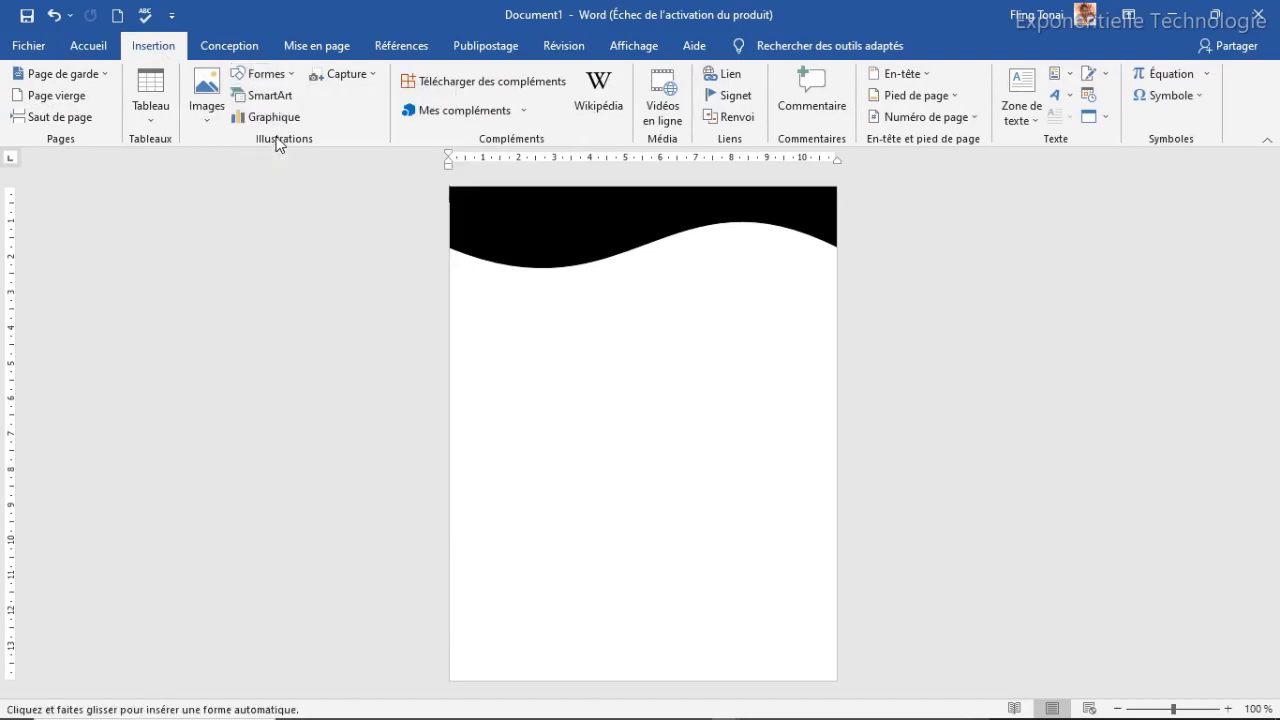
pyautogui.click(448, 255)
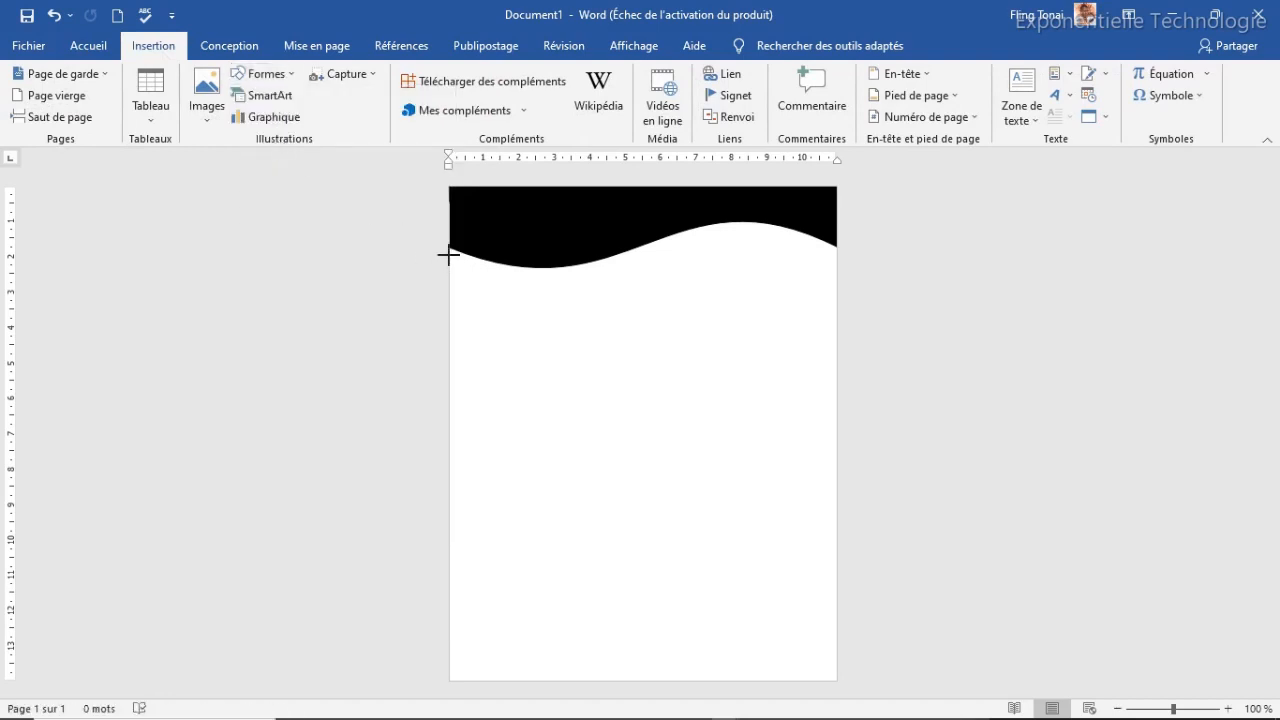
pyautogui.click(567, 290)
pyautogui.click(711, 236)
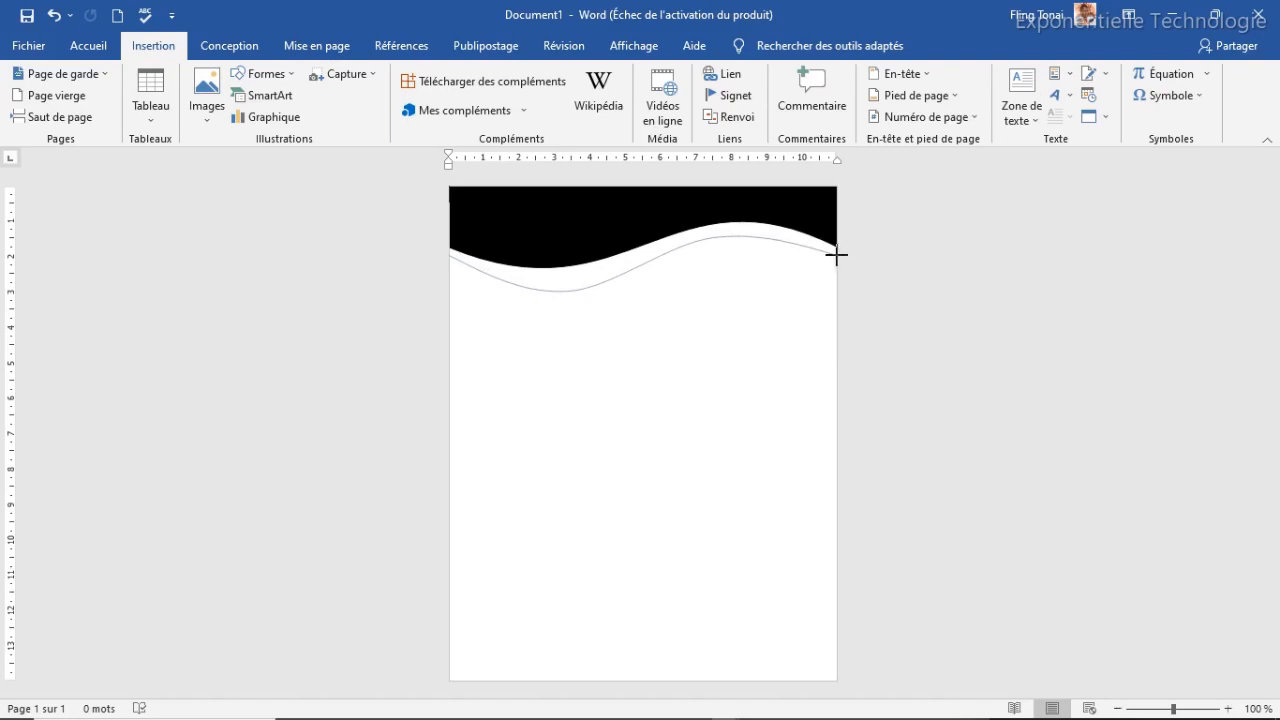
pyautogui.doubleClick(836, 255)
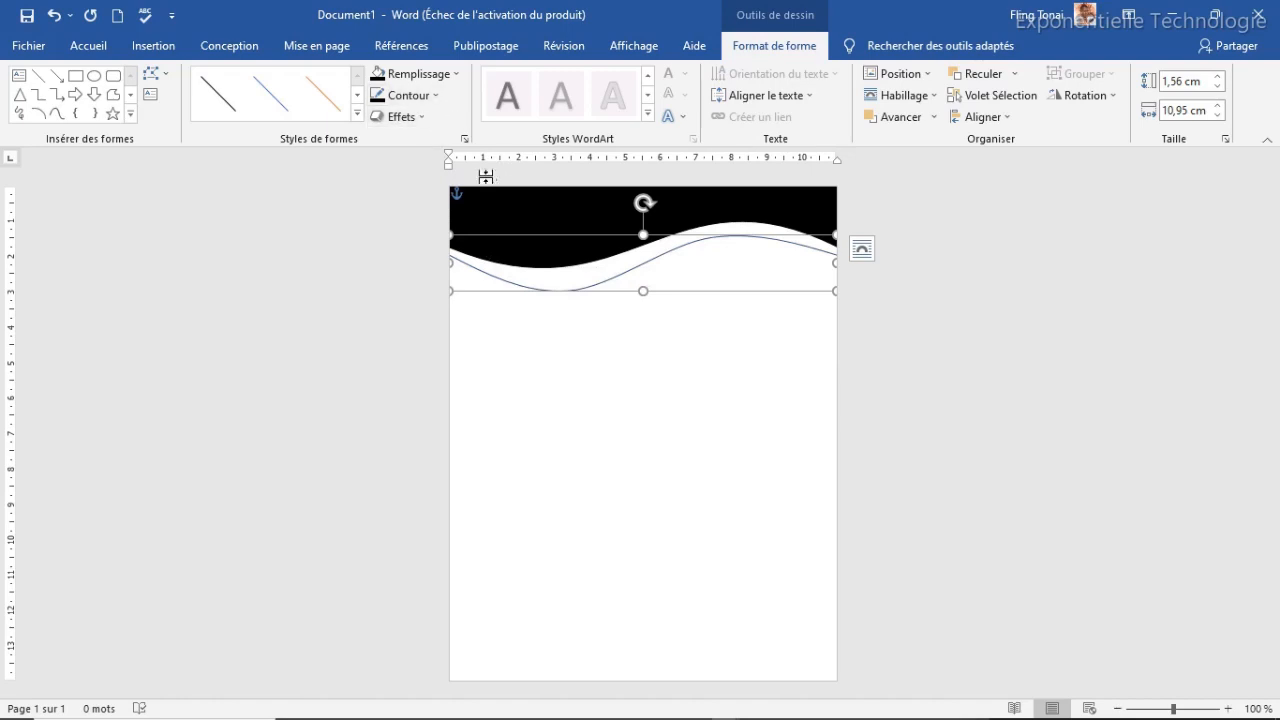
# Edit the curve's points, raising its low point and shifting the crest to match the wave
pyautogui.click(168, 75)
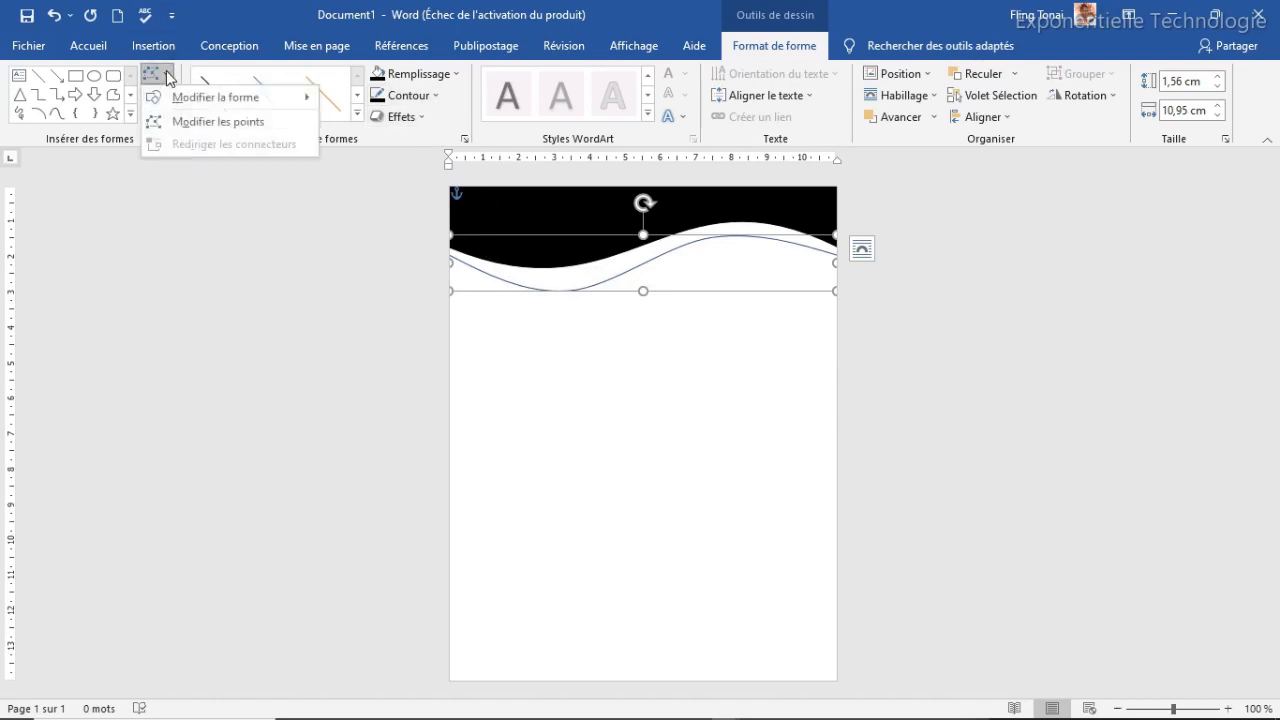
pyautogui.click(190, 122)
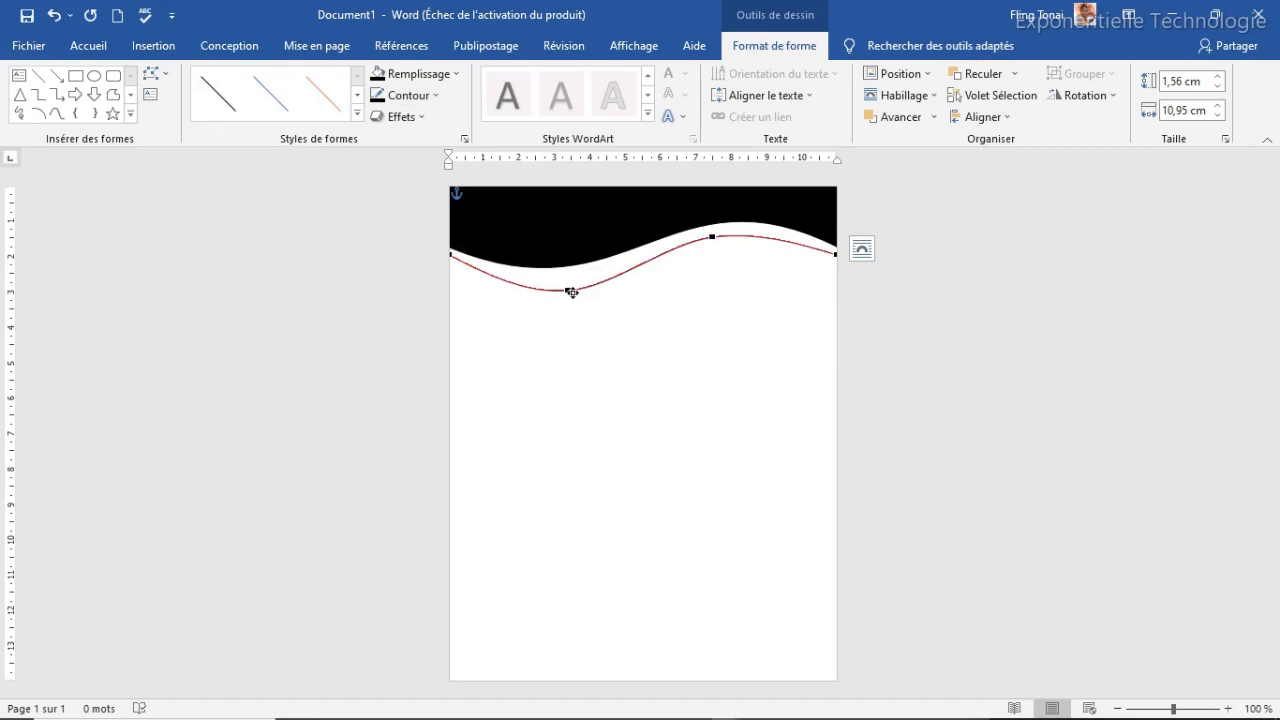
pyautogui.moveTo(567, 287); pyautogui.dragTo(566, 278)
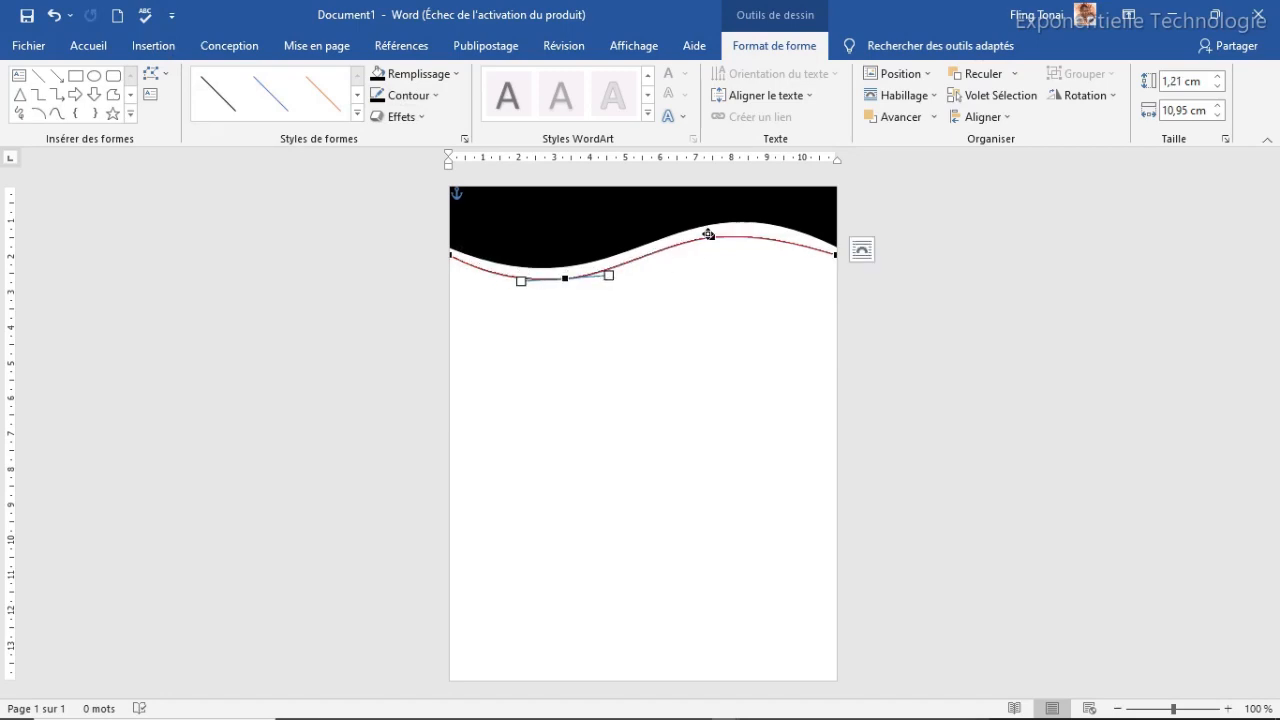
pyautogui.moveTo(712, 236); pyautogui.dragTo(729, 229)
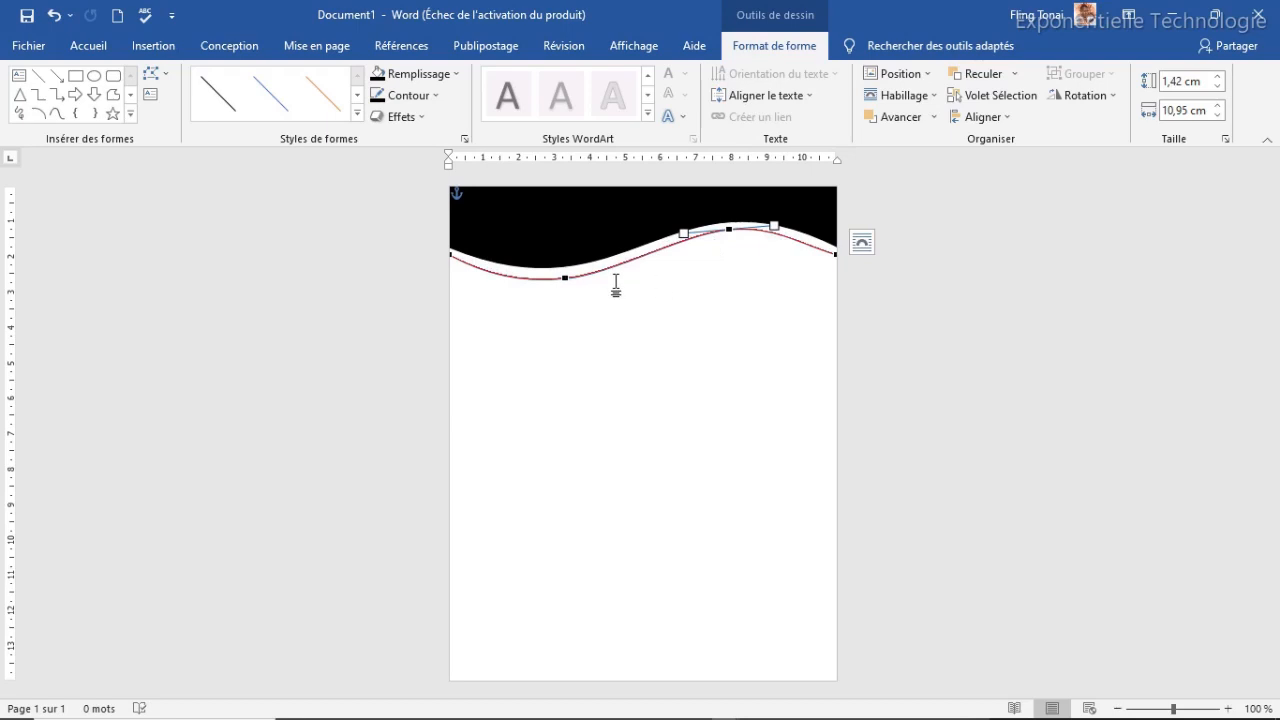
pyautogui.click(538, 332)
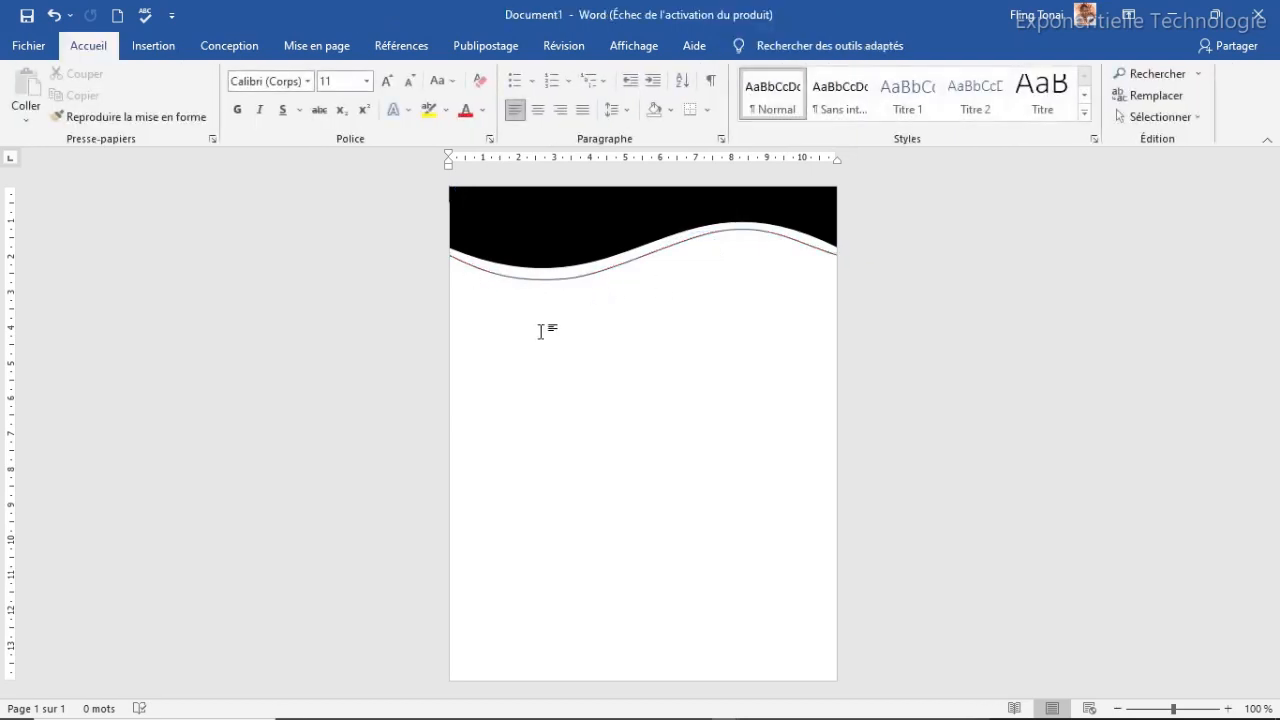
pyautogui.click(551, 280)
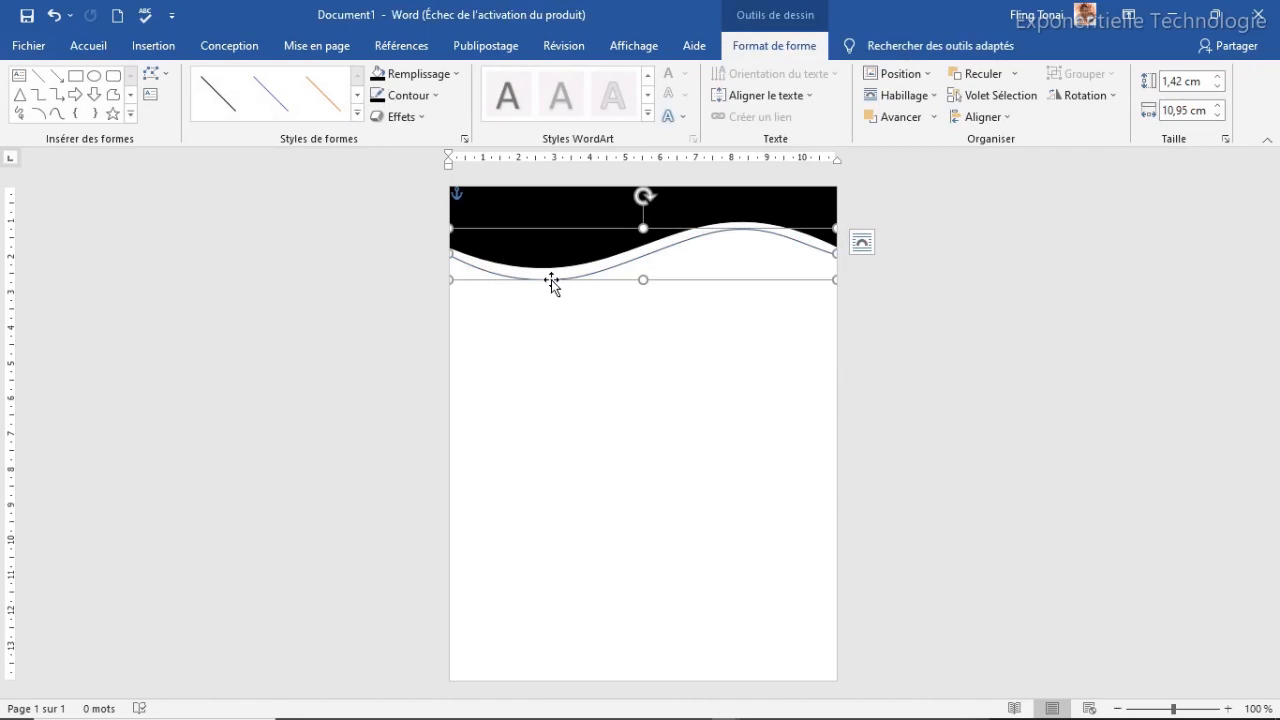
pyautogui.rightClick(551, 280)
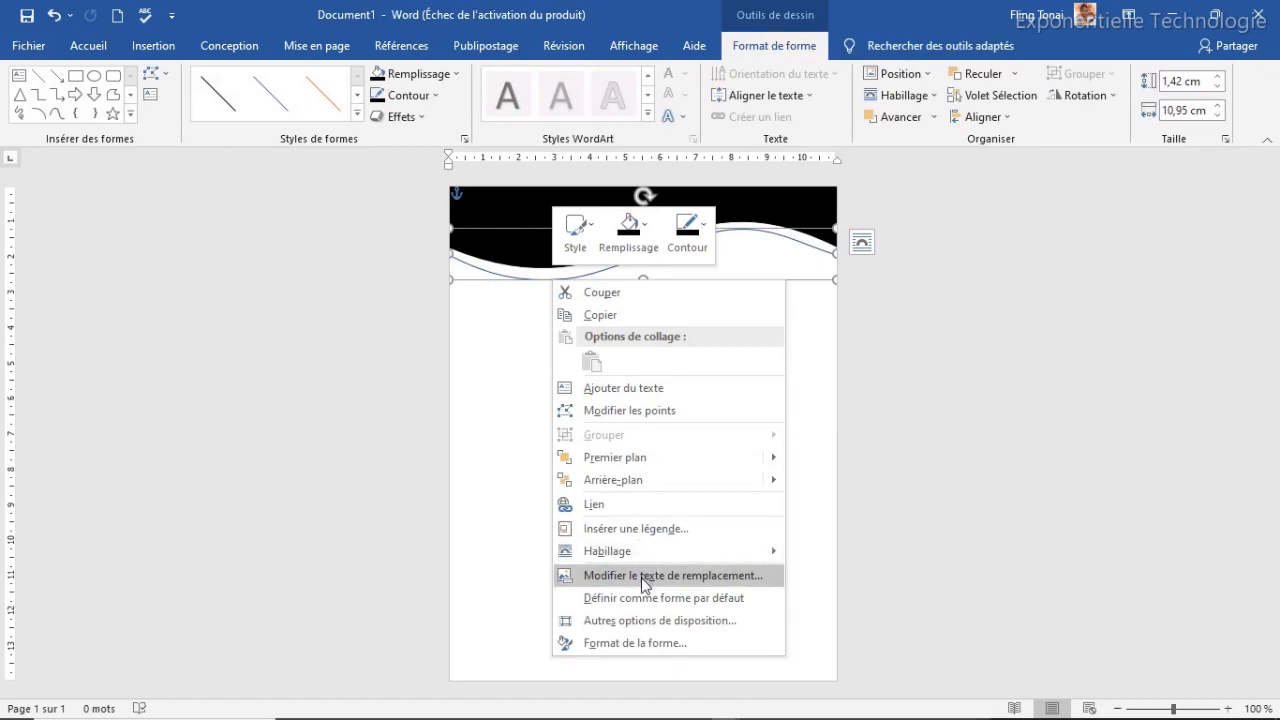
# Set the curve's line width to 14 pt and nudge it up slightly
pyautogui.click(626, 643)
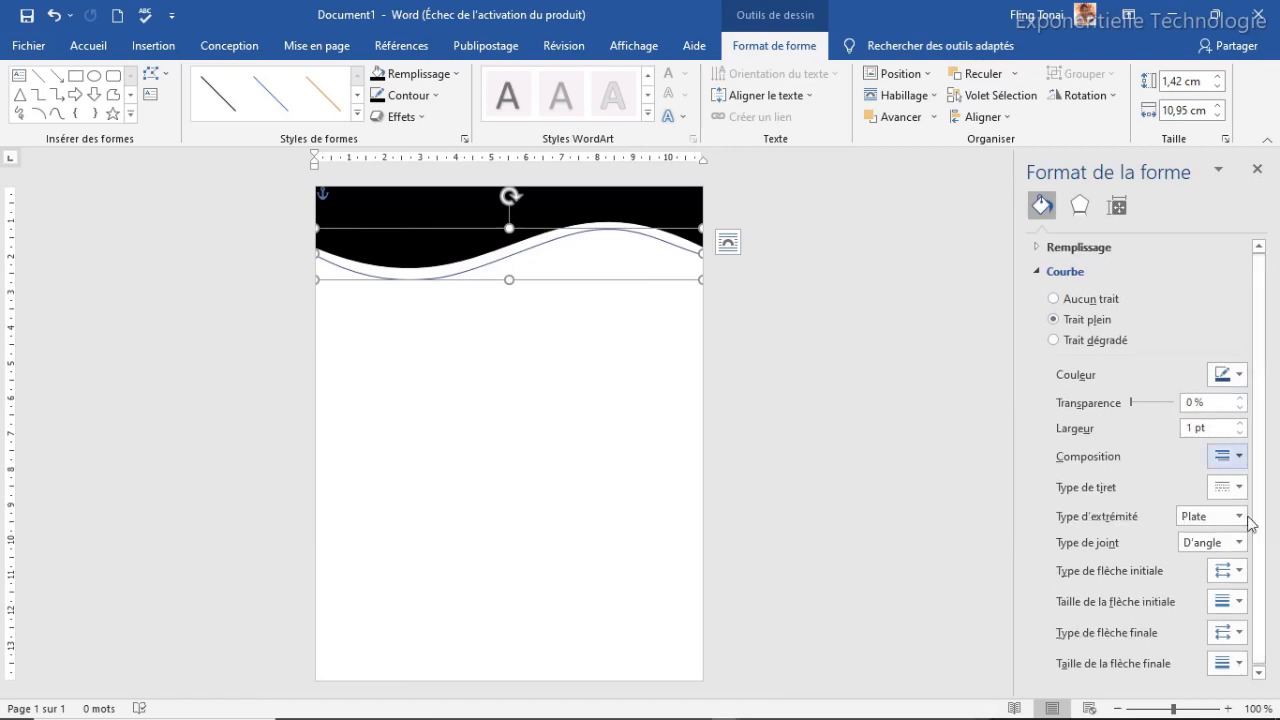
pyautogui.moveTo(1196, 428); pyautogui.dragTo(1178, 440)
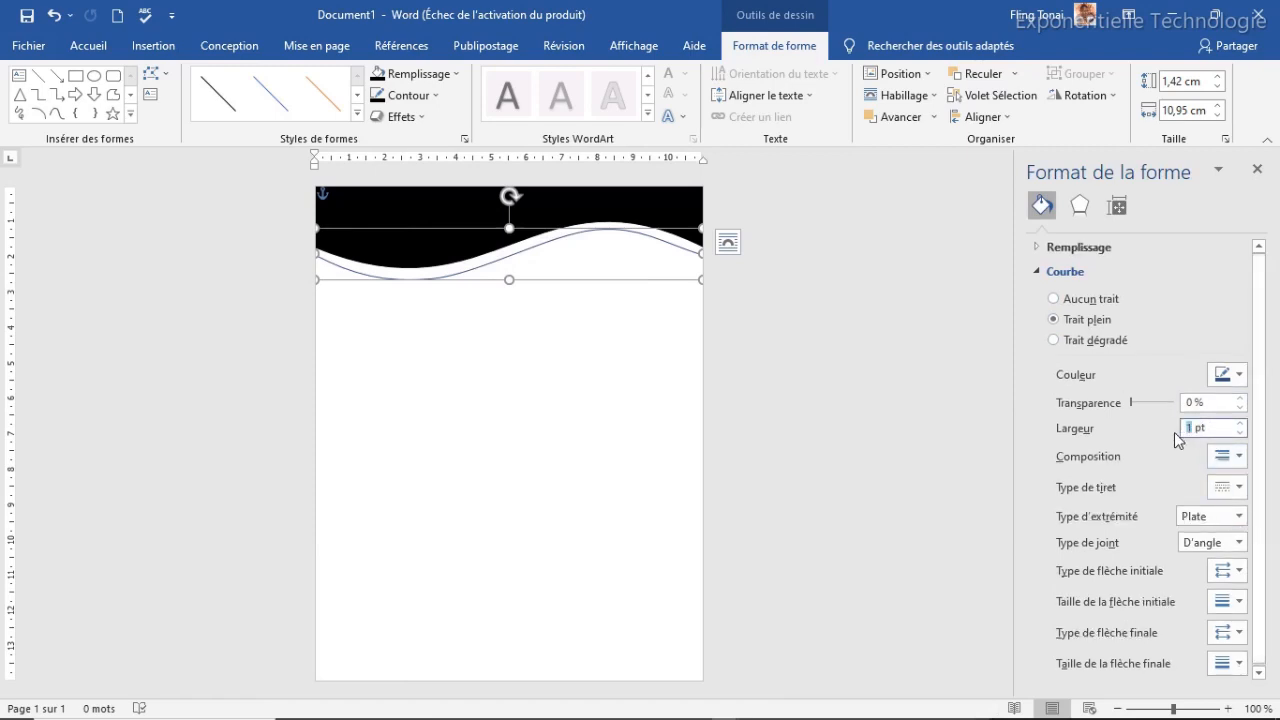
pyautogui.write('14')
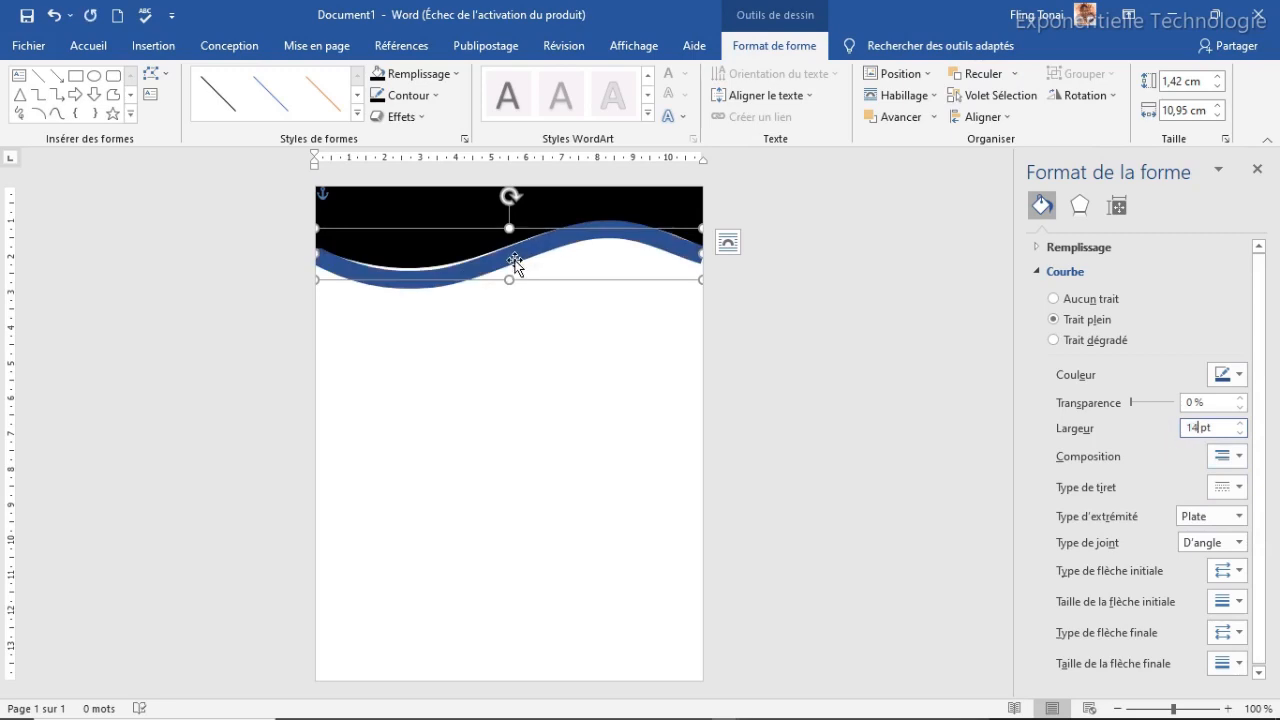
pyautogui.click(514, 267)
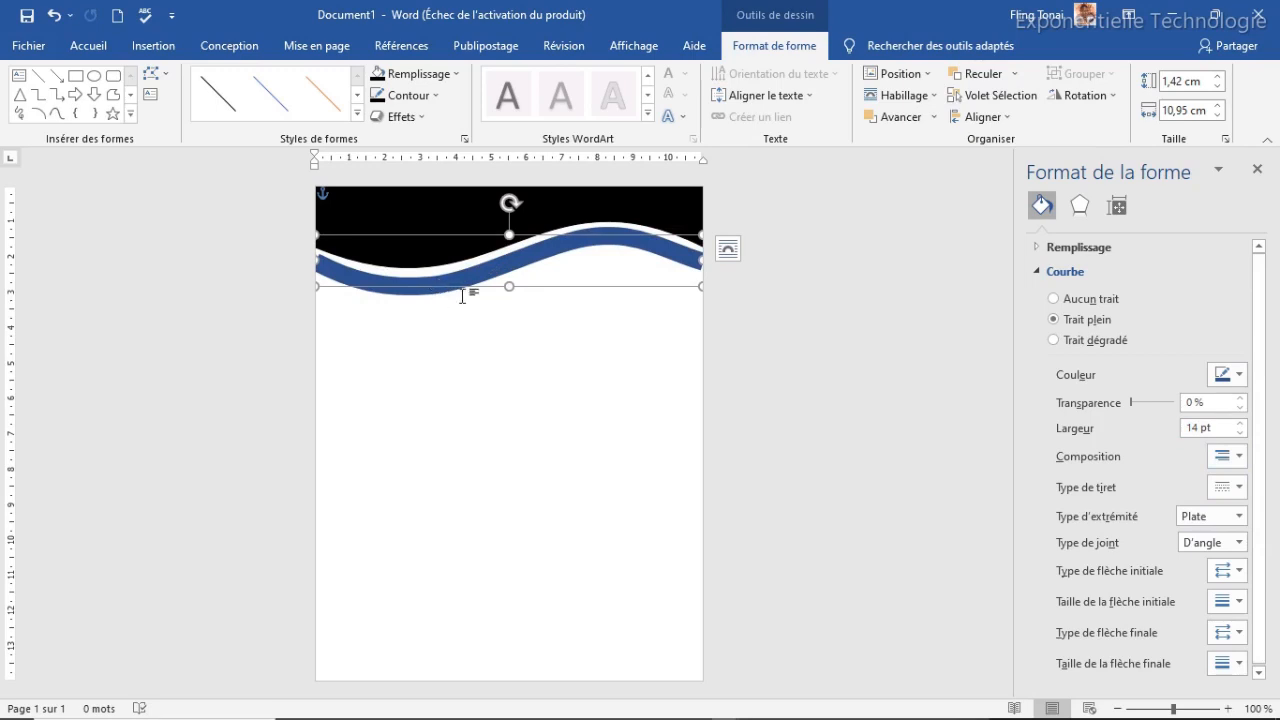
pyautogui.press('Up')
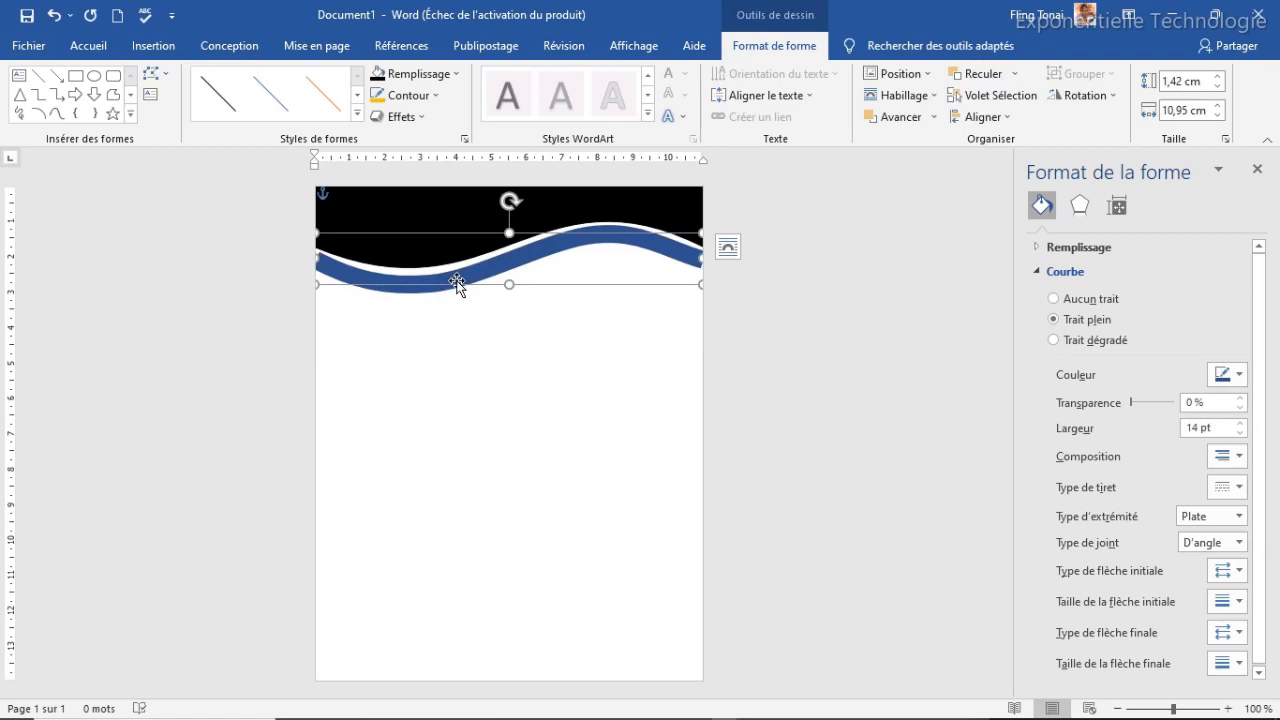
# Stretch the band out to the page's left and right edges
pyautogui.click(551, 360)
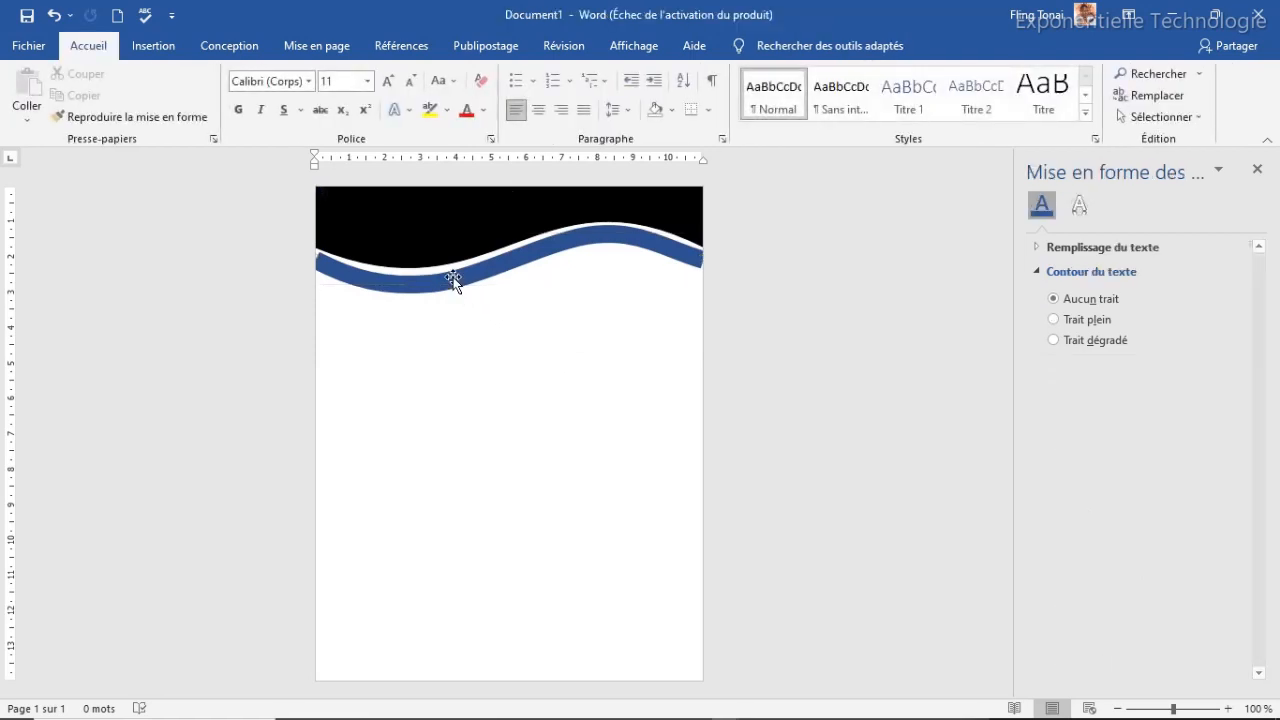
pyautogui.click(453, 280)
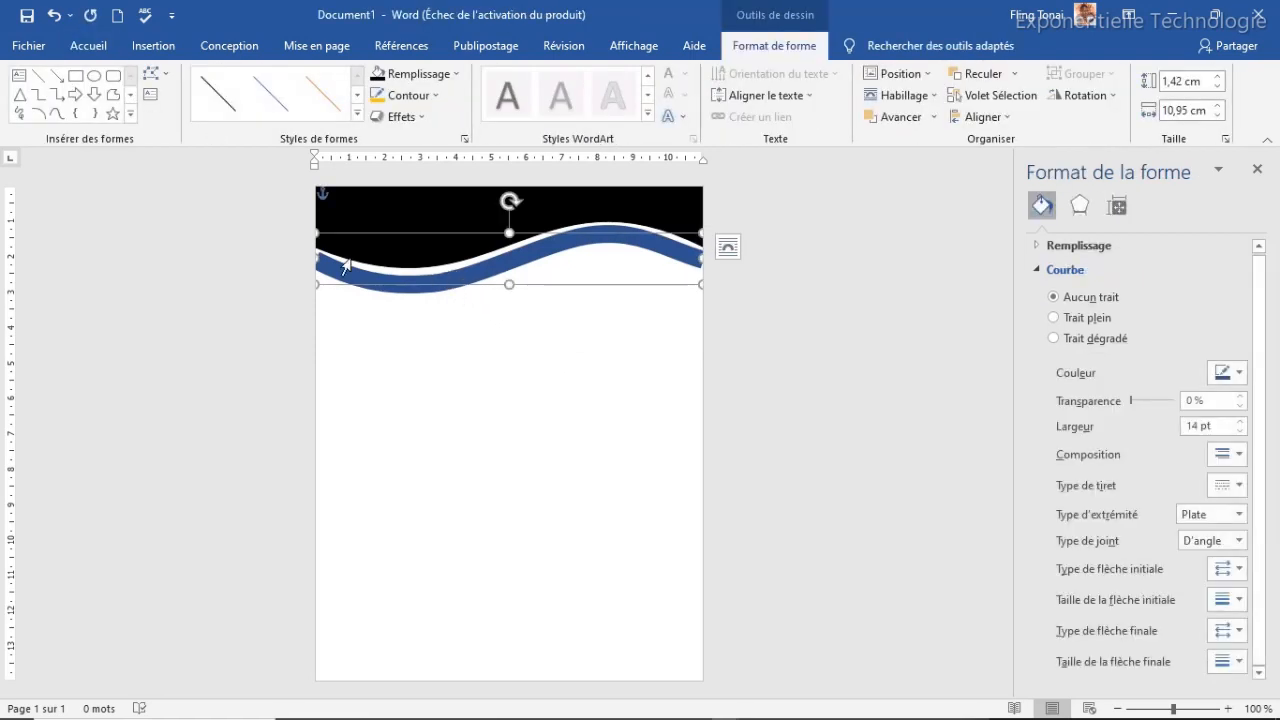
pyautogui.moveTo(316, 261); pyautogui.dragTo(306, 260)
pyautogui.moveTo(703, 253); pyautogui.dragTo(710, 254)
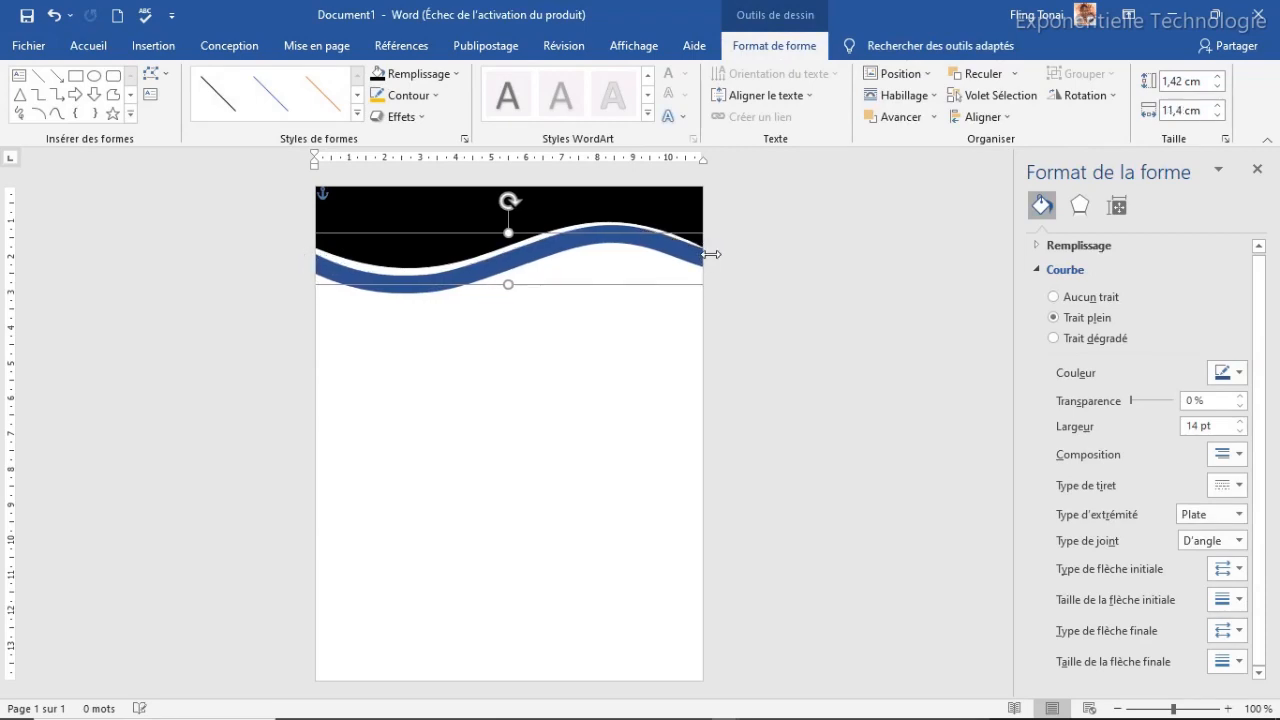
pyautogui.click(502, 334)
# Change the band's outline colour from blue to yellow
pyautogui.doubleClick(384, 287)
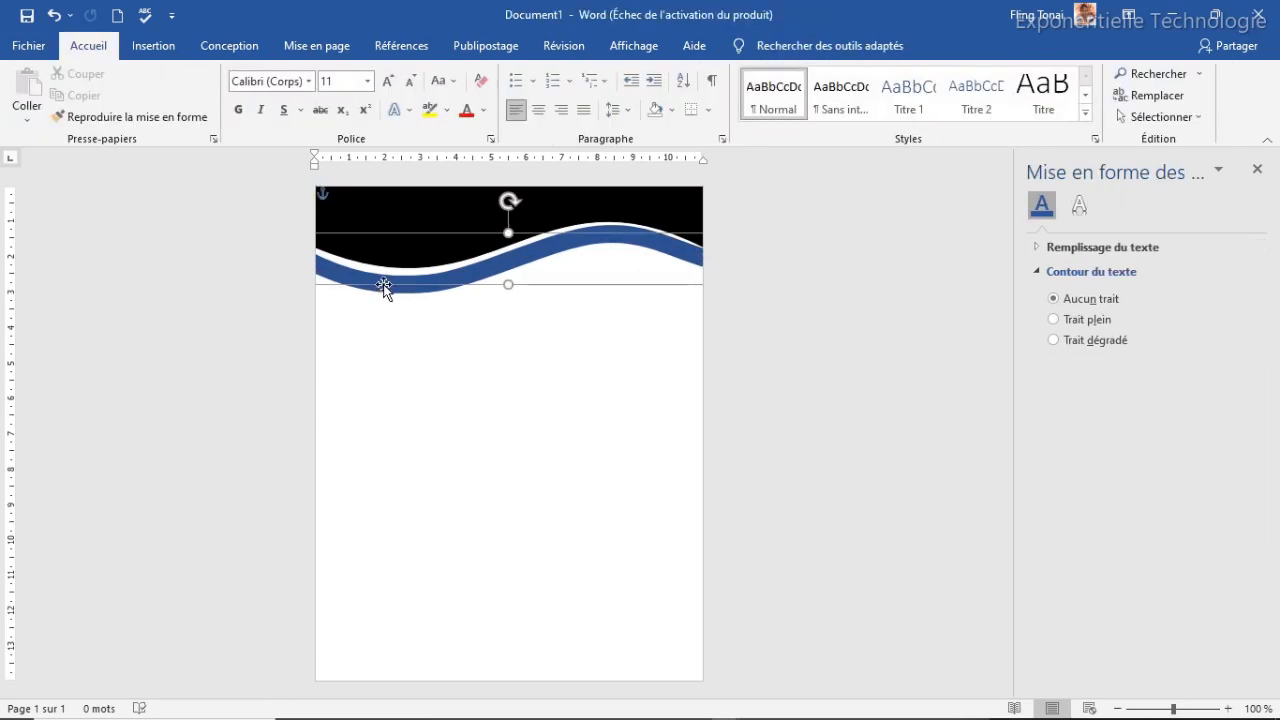
pyautogui.click(436, 96)
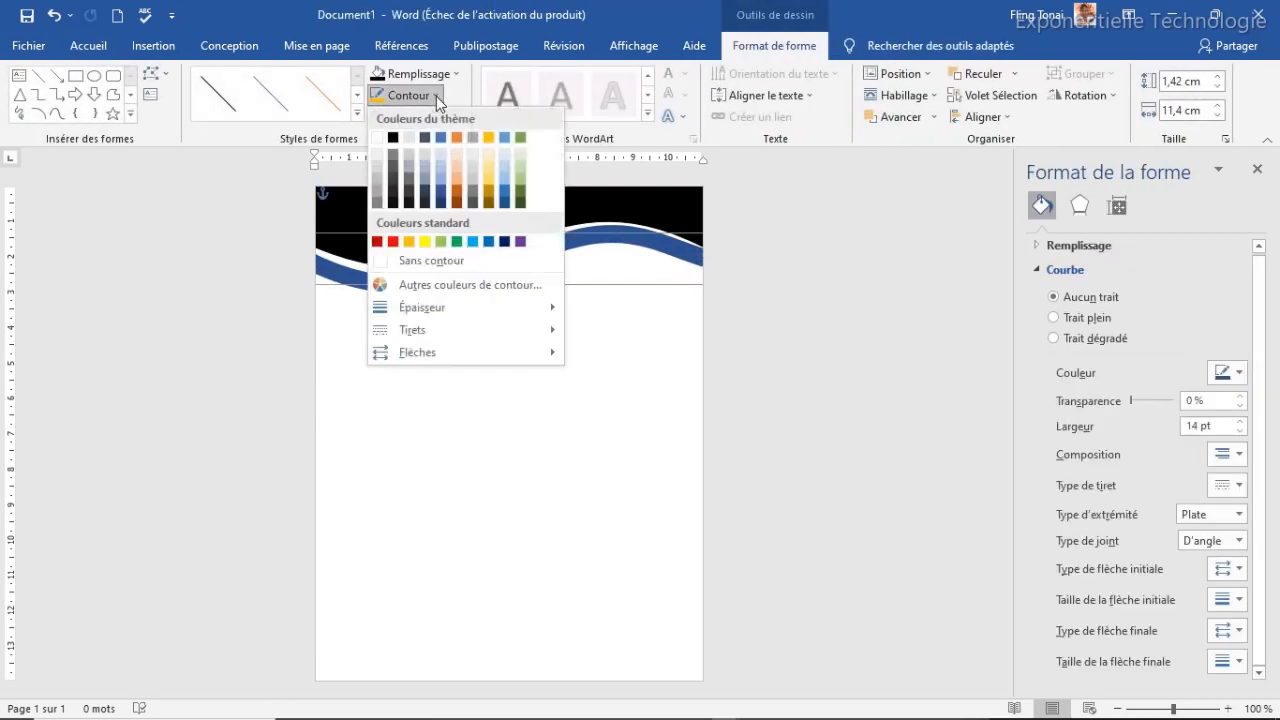
pyautogui.click(409, 244)
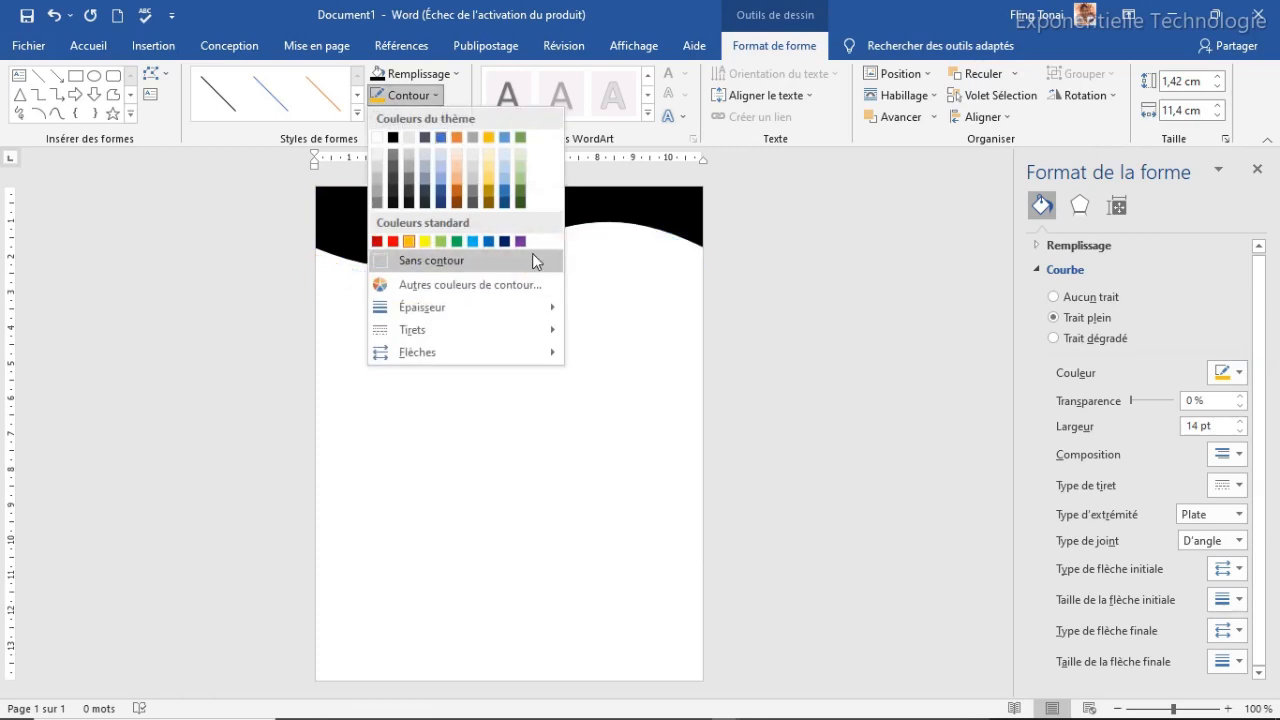
pyautogui.click(521, 243)
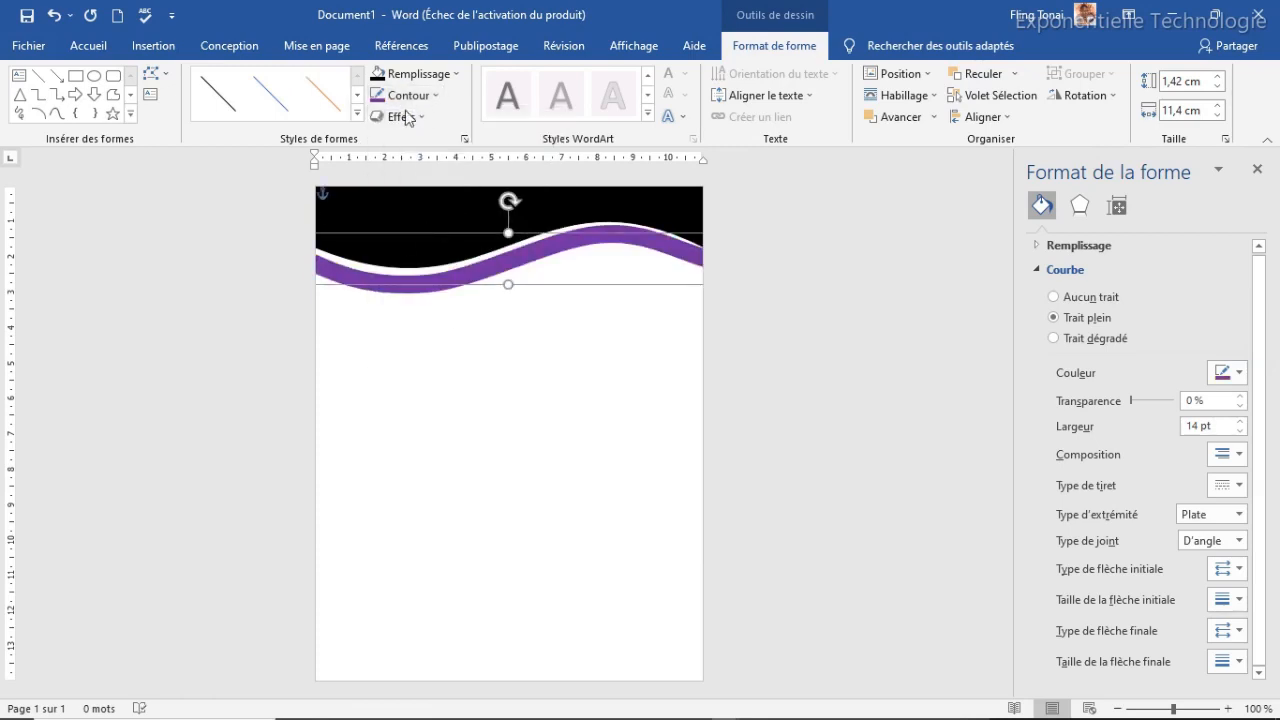
pyautogui.click(435, 92)
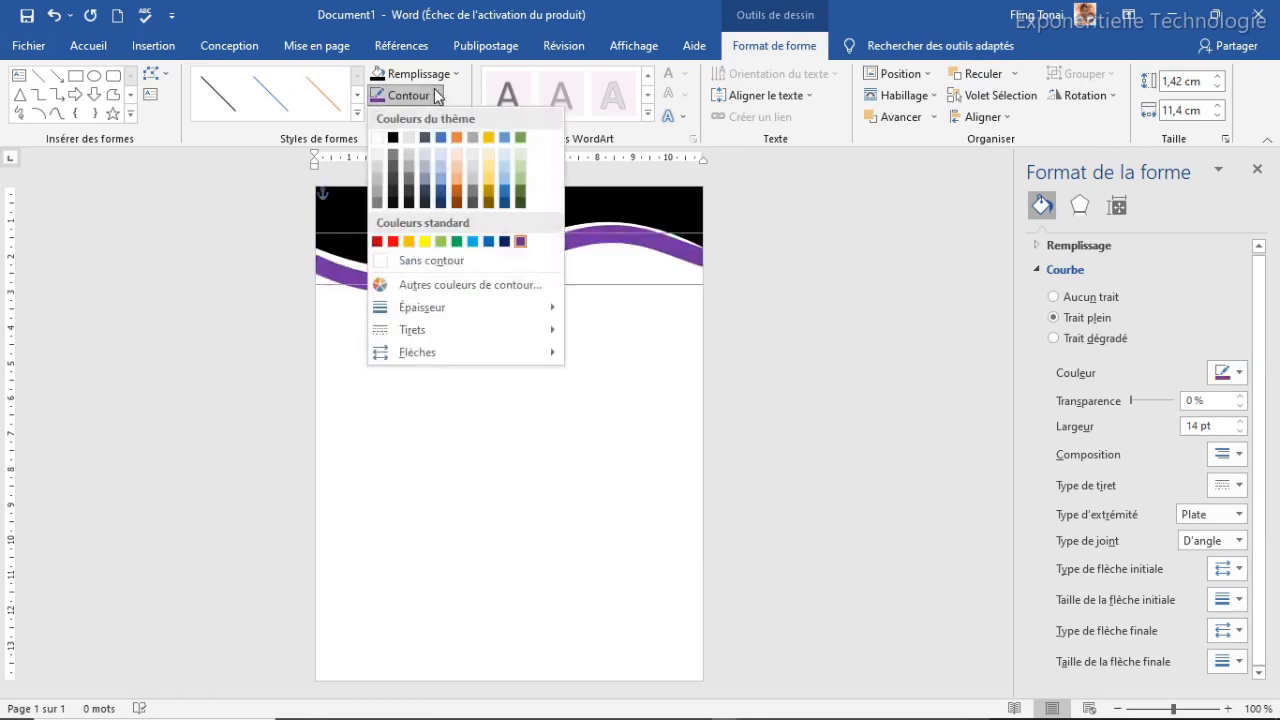
pyautogui.click(409, 241)
pyautogui.click(467, 382)
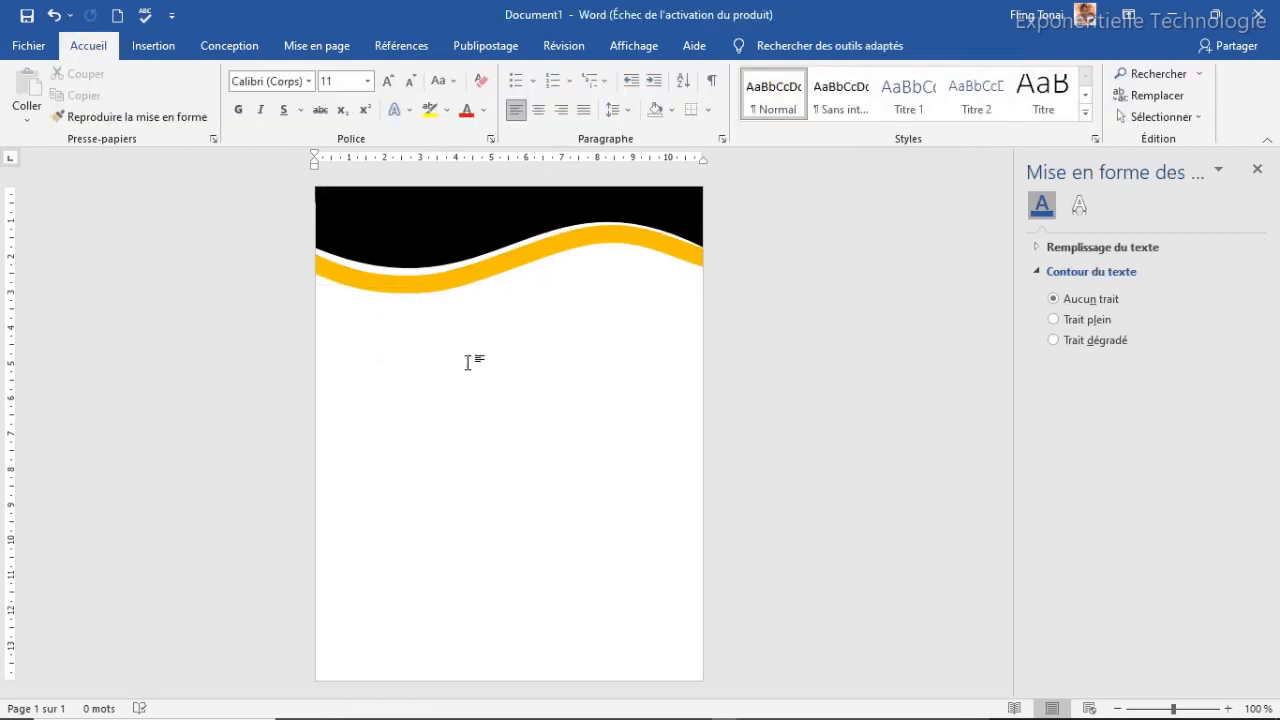
# Duplicate the black wave, rotate the copy, and move it to the page bottom
pyautogui.click(429, 247)
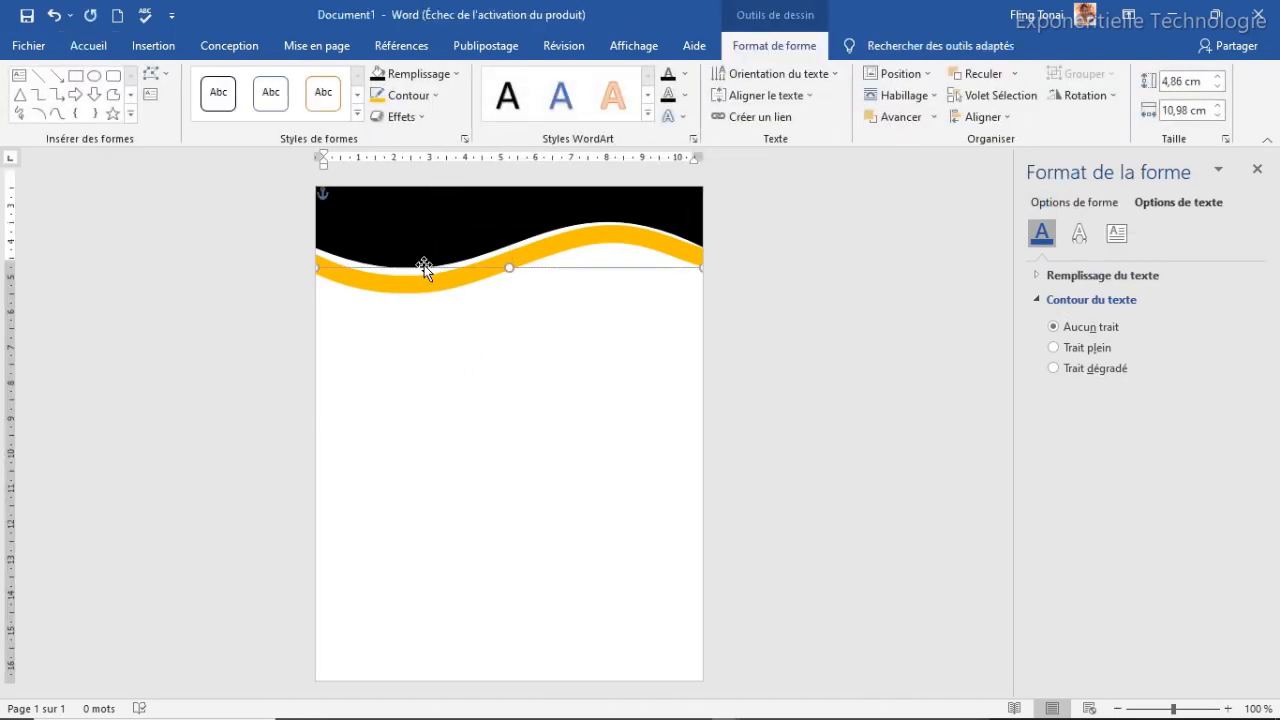
pyautogui.hotkey('ctrl', 'd')
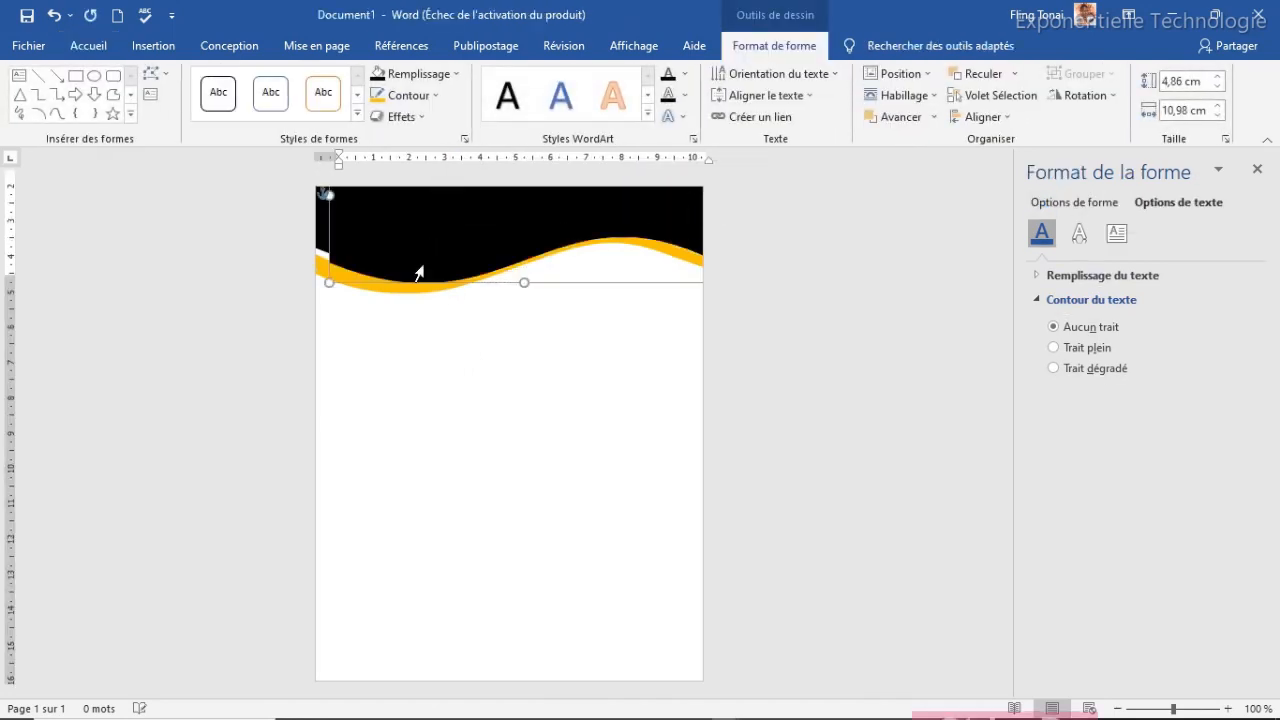
pyautogui.moveTo(462, 280); pyautogui.dragTo(454, 565)
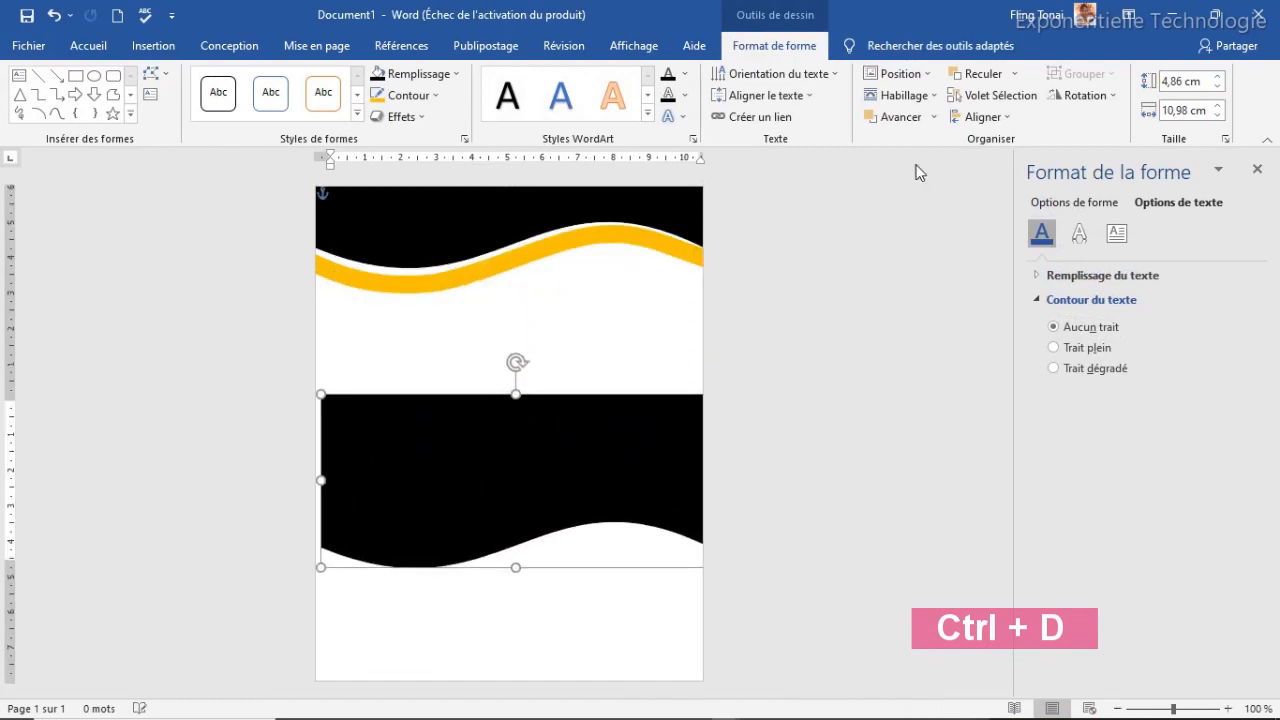
pyautogui.click(1090, 95)
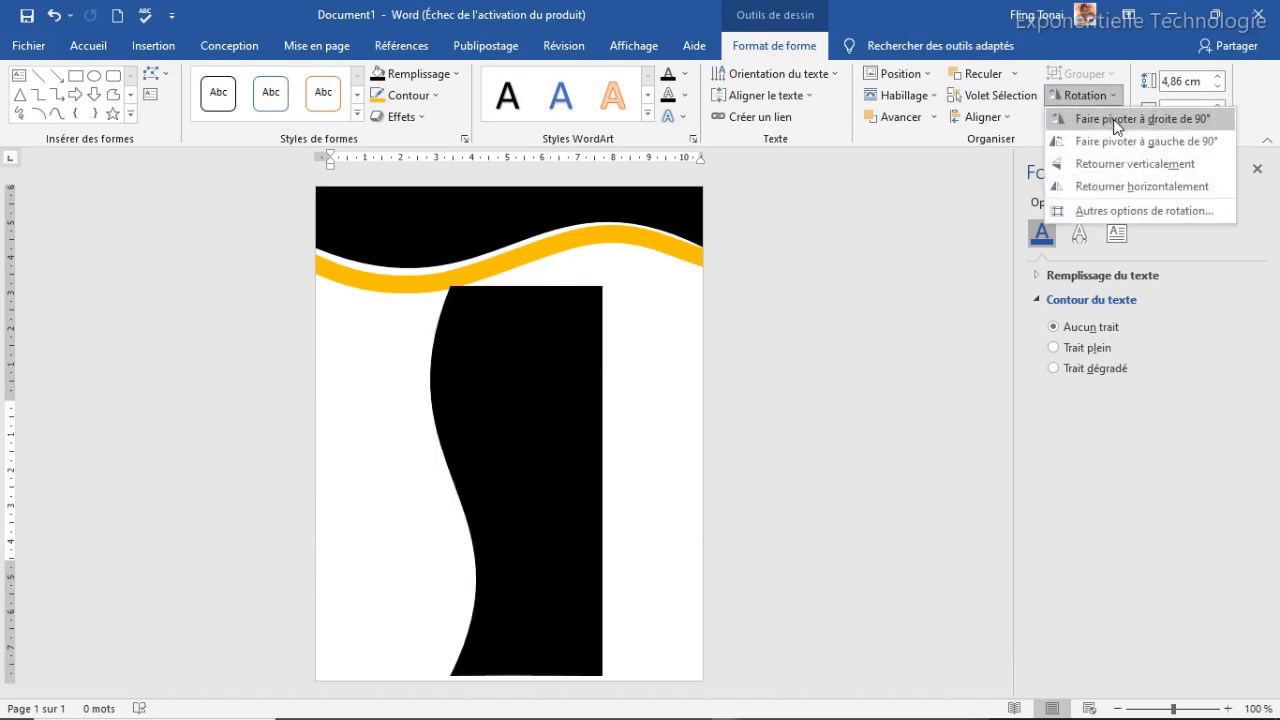
pyautogui.click(1116, 123)
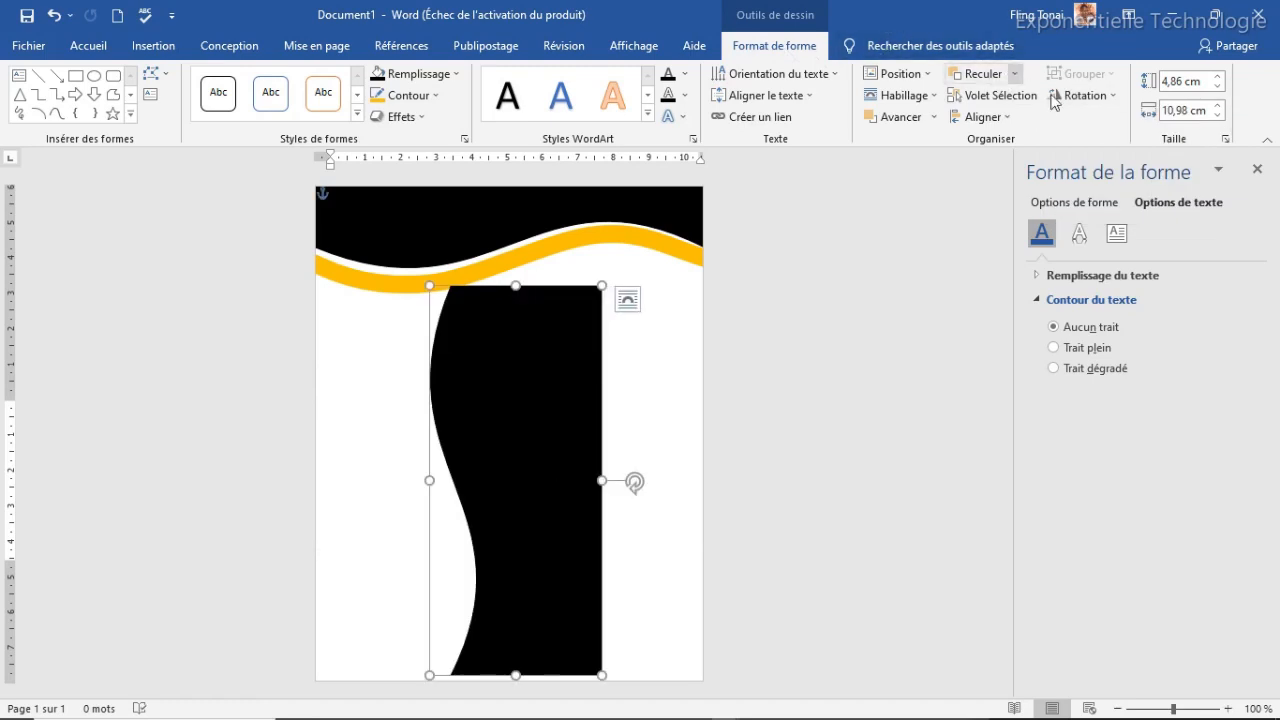
pyautogui.click(1107, 95)
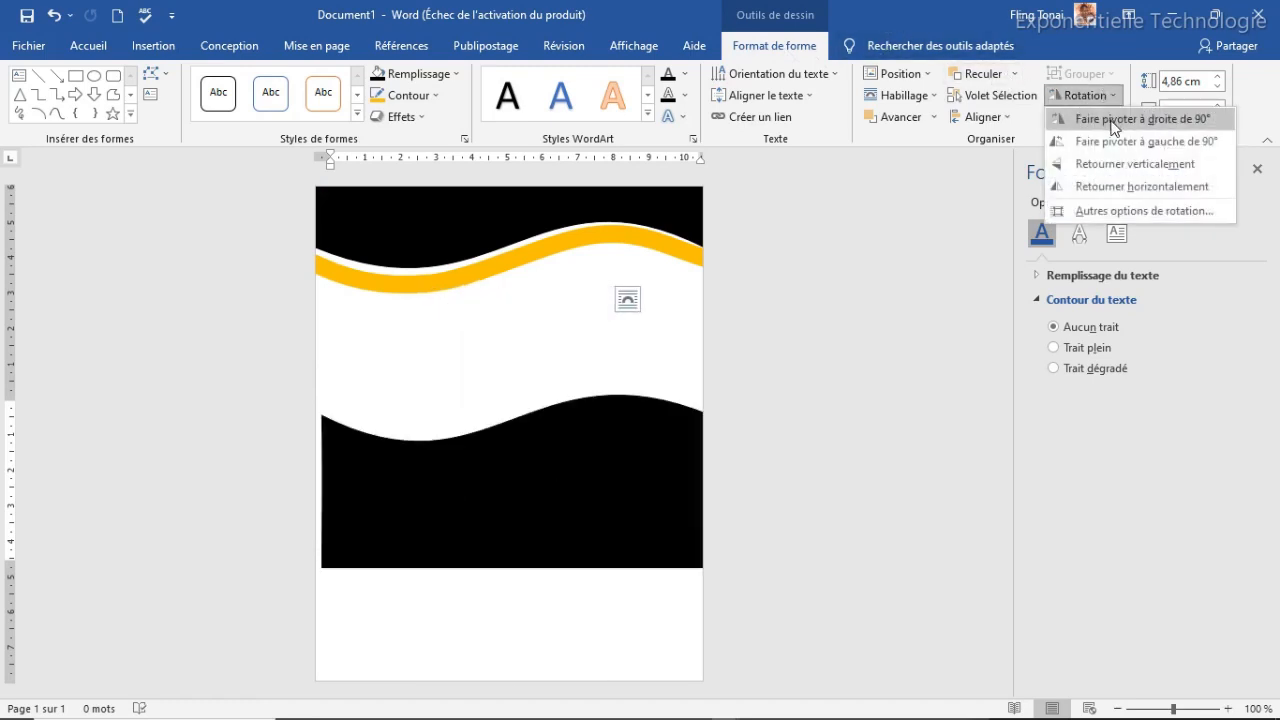
pyautogui.click(1113, 120)
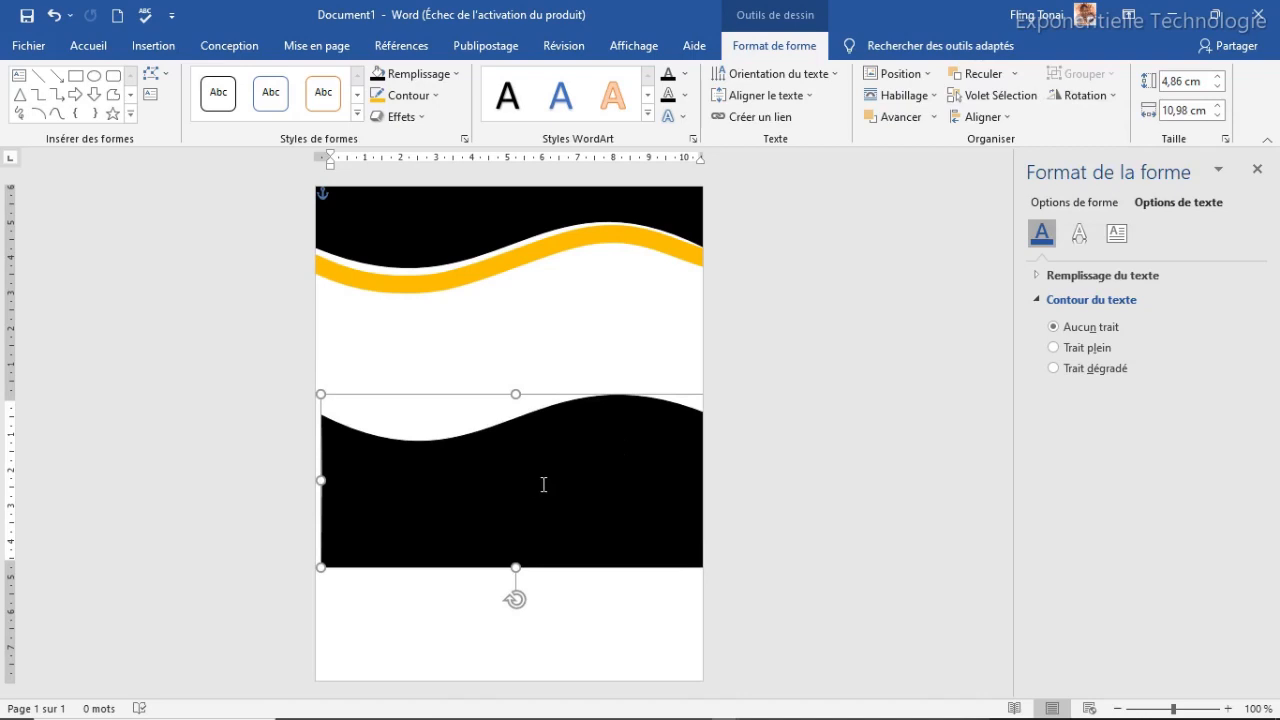
pyautogui.moveTo(533, 395); pyautogui.dragTo(526, 592)
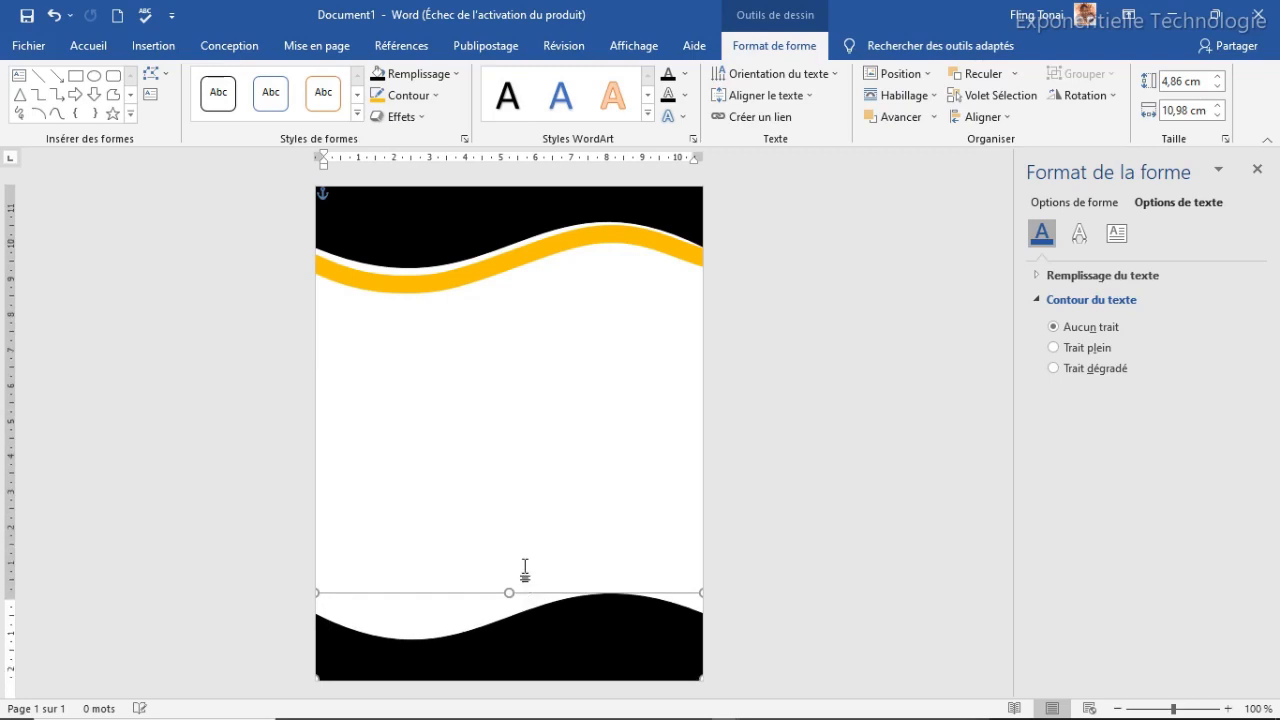
# Duplicate the yellow curve, rotate it 180°, and place it above the bottom wave
pyautogui.click(466, 266)
pyautogui.hotkey('ctrl', 'd')
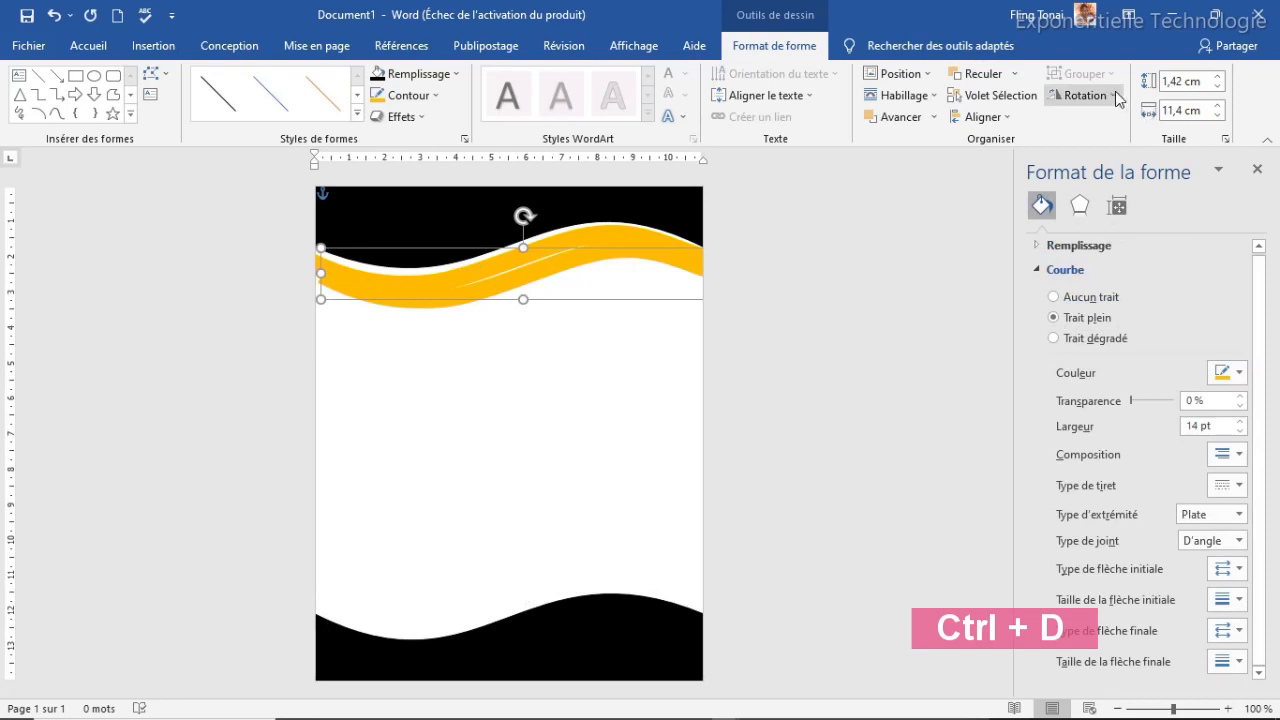
pyautogui.click(1085, 95)
pyautogui.click(1104, 123)
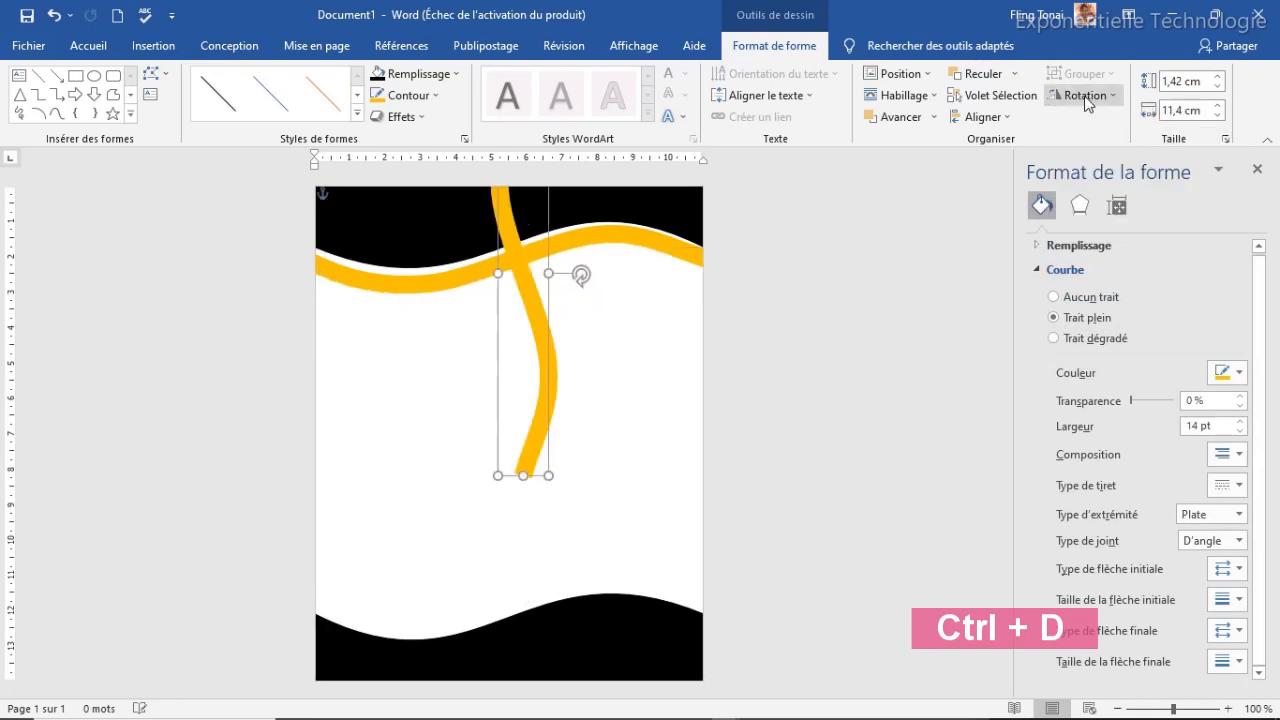
pyautogui.click(1085, 95)
pyautogui.click(1104, 121)
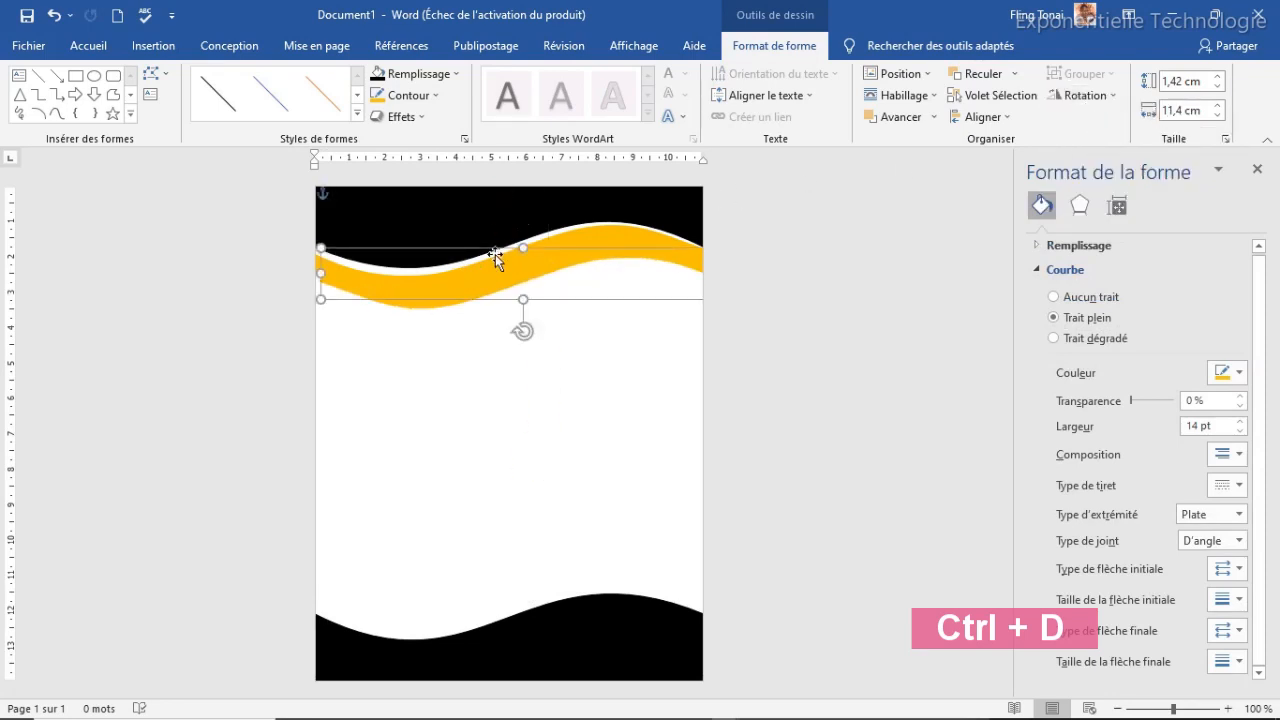
pyautogui.moveTo(515, 250); pyautogui.dragTo(504, 575)
pyautogui.click(494, 535)
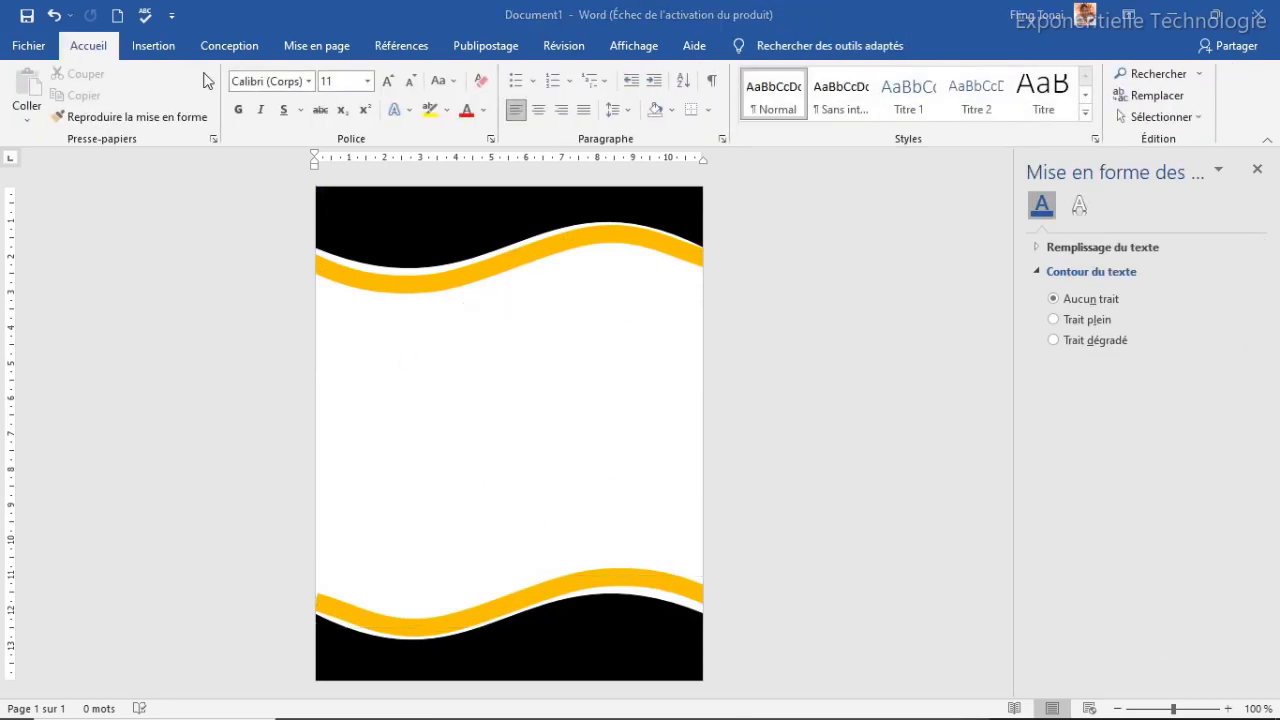
pyautogui.click(155, 53)
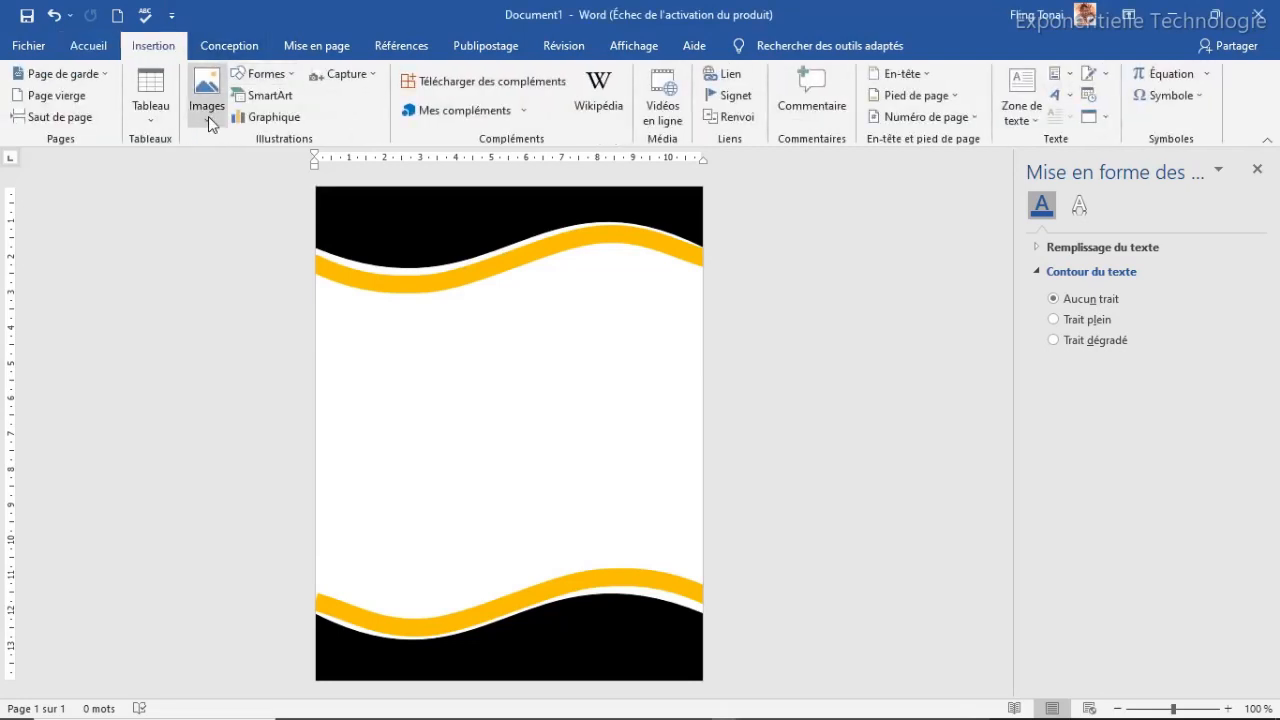
# Insert a 4 cm by 4 cm square and move it near the top left
pyautogui.click(264, 74)
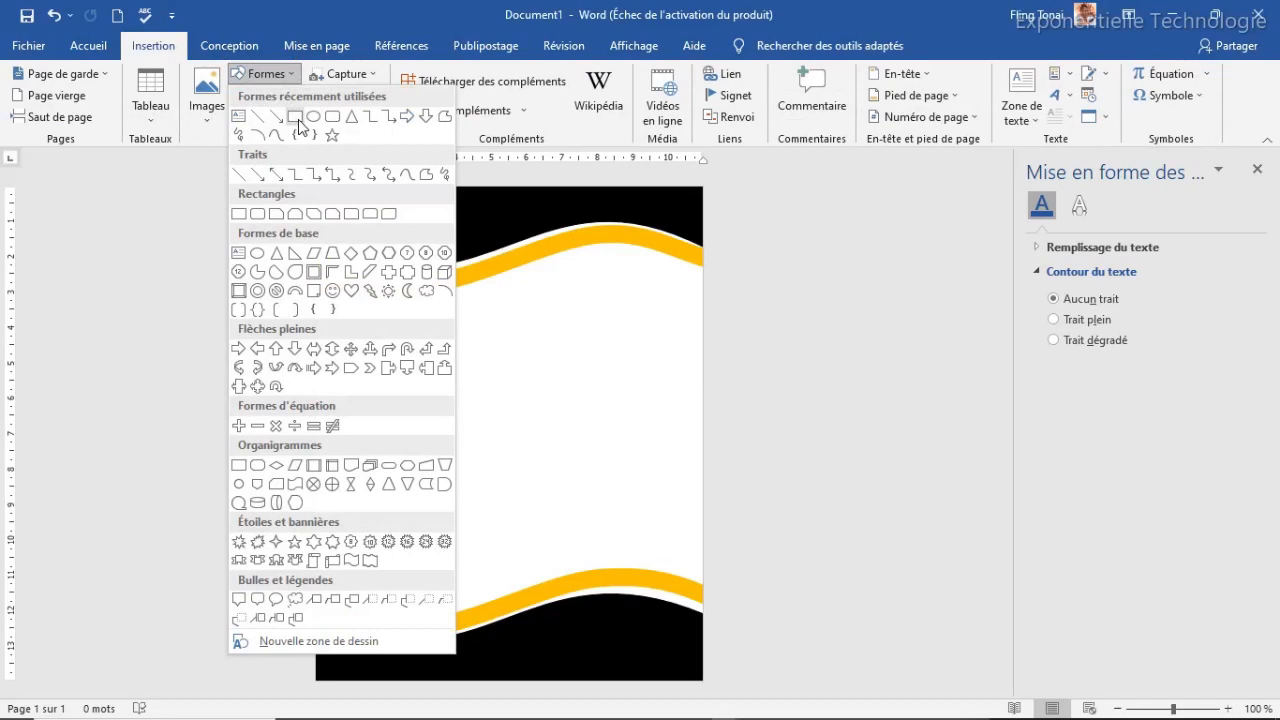
pyautogui.click(295, 116)
pyautogui.click(377, 232)
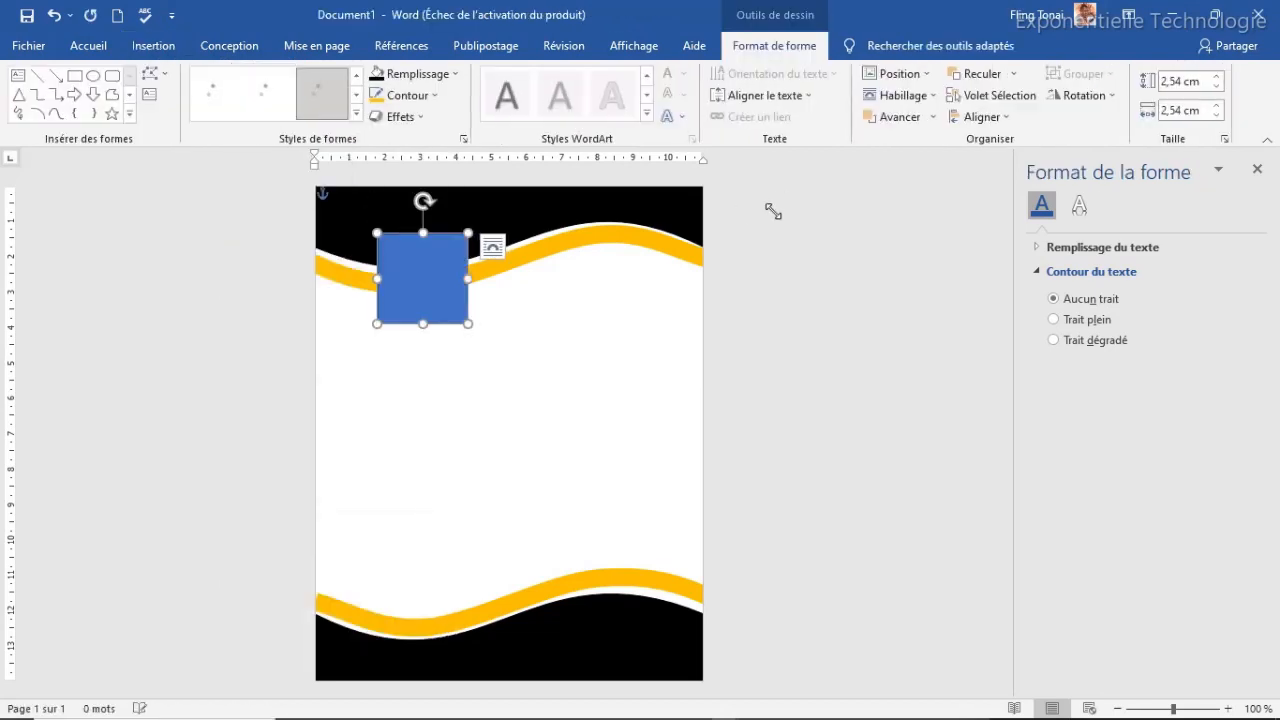
pyautogui.click(1165, 81)
pyautogui.write('4')
pyautogui.press('Tab')
pyautogui.write('4')
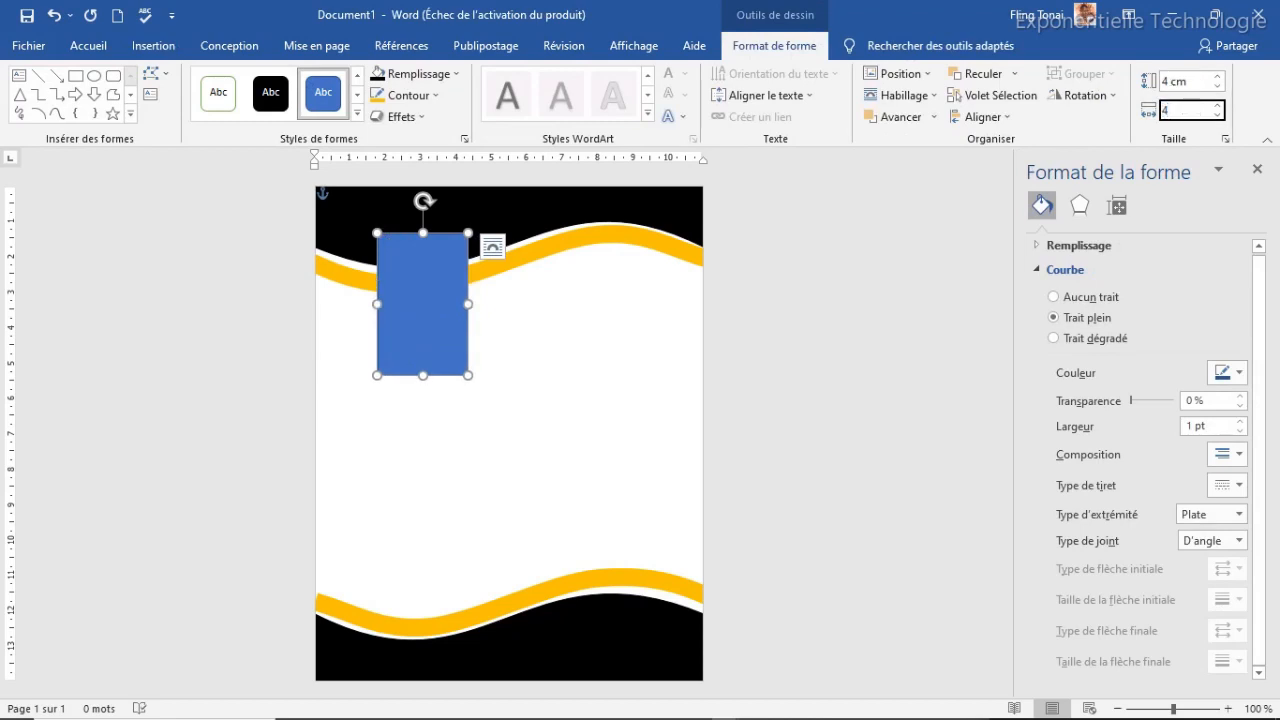
pyautogui.press('Return')
pyautogui.moveTo(450, 307); pyautogui.dragTo(434, 295)
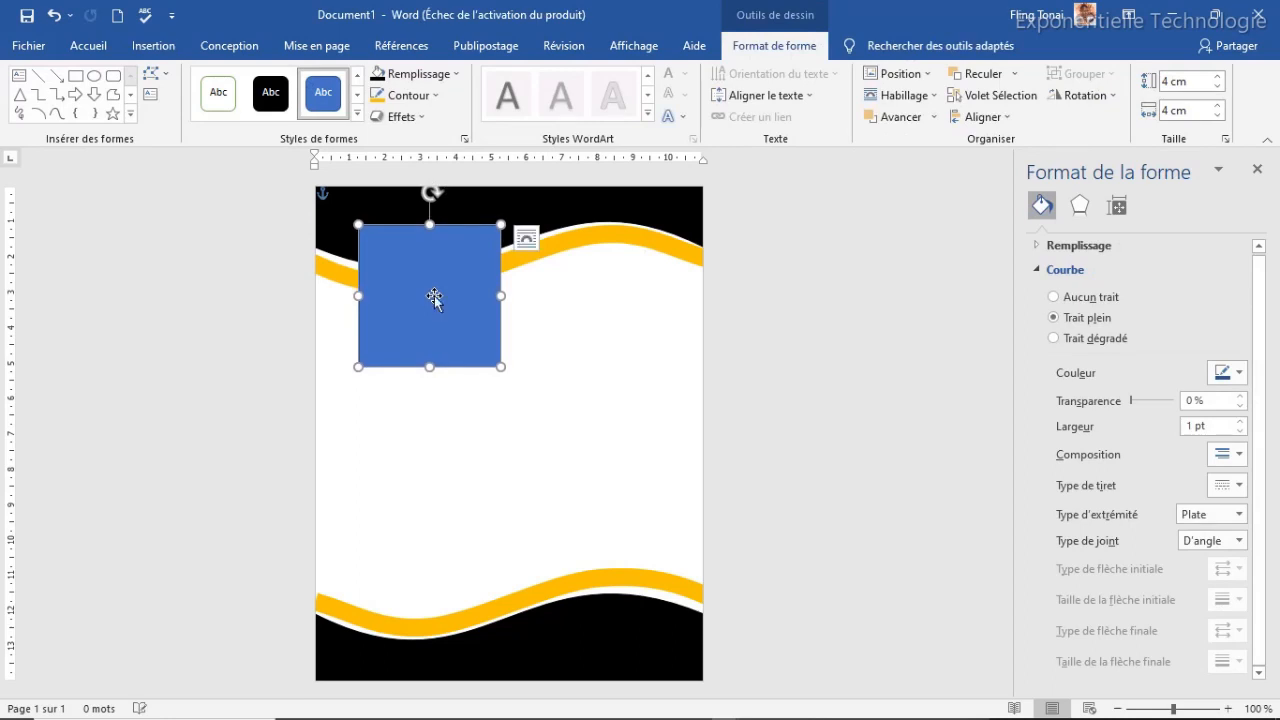
# Give the square a light grey fill and a 4½ pt white outline
pyautogui.click(437, 85)
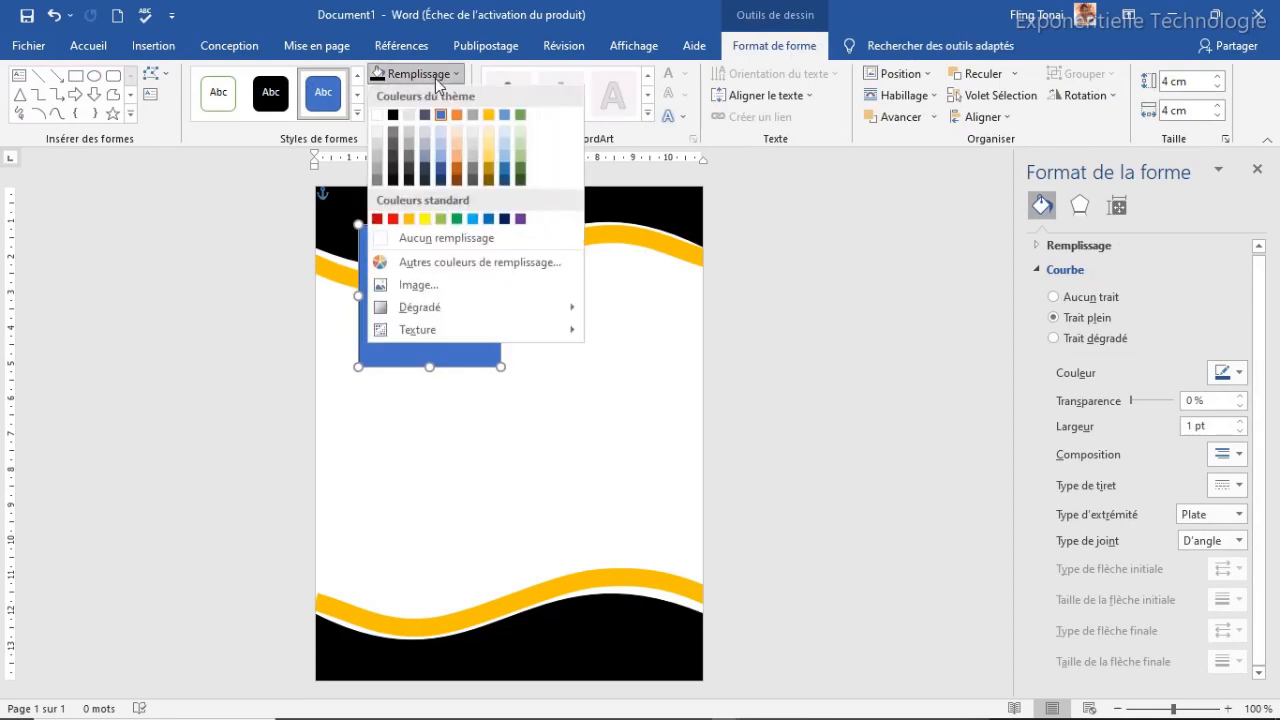
pyautogui.click(378, 149)
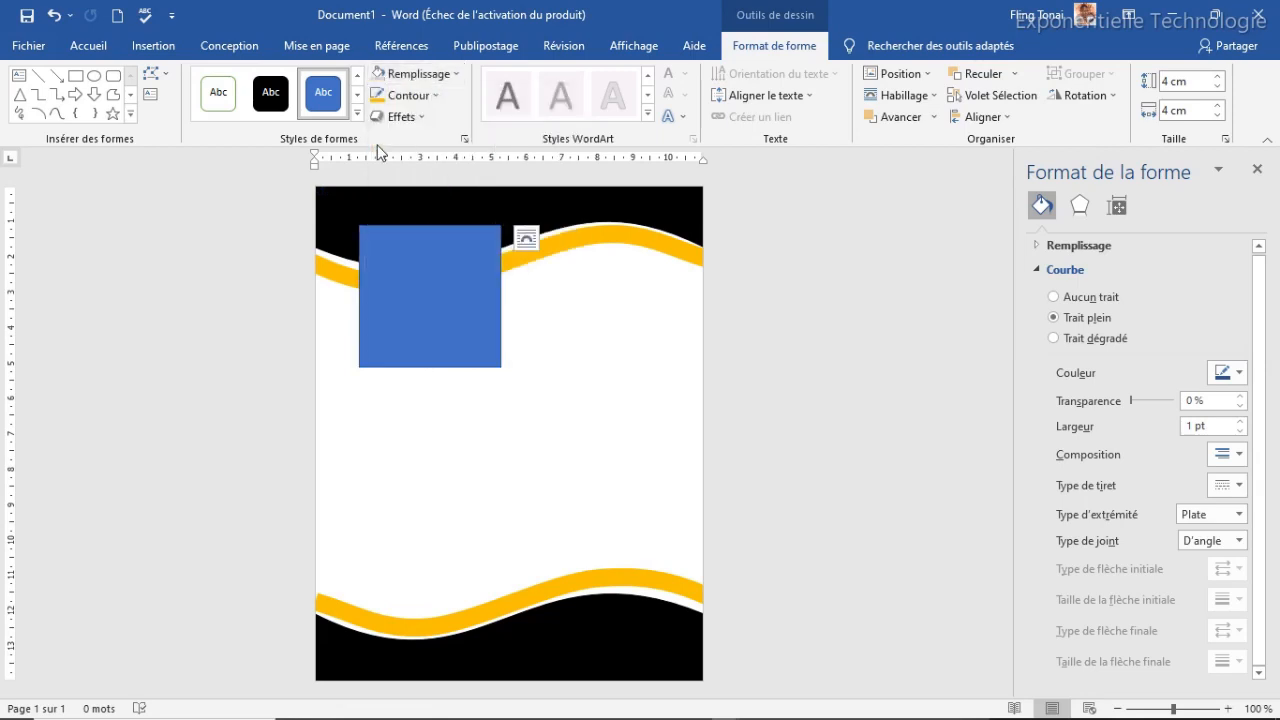
pyautogui.click(439, 96)
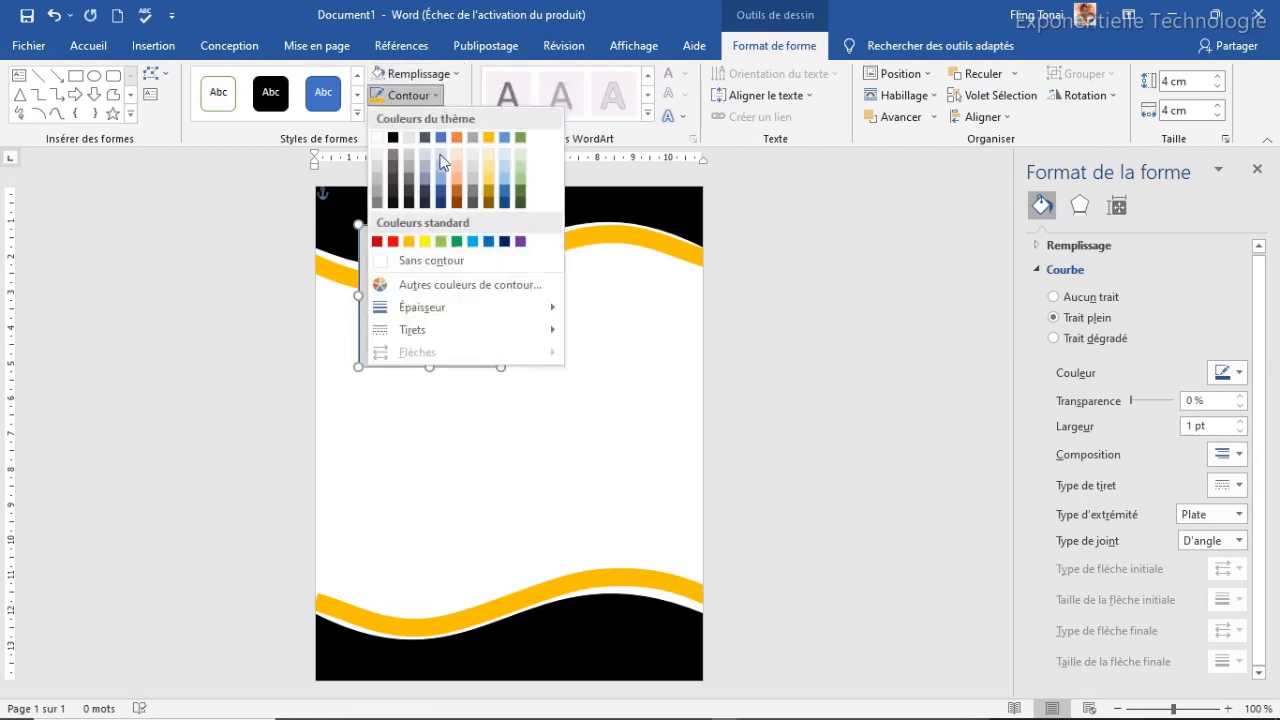
pyautogui.click(376, 138)
pyautogui.click(418, 95)
pyautogui.moveTo(537, 308)
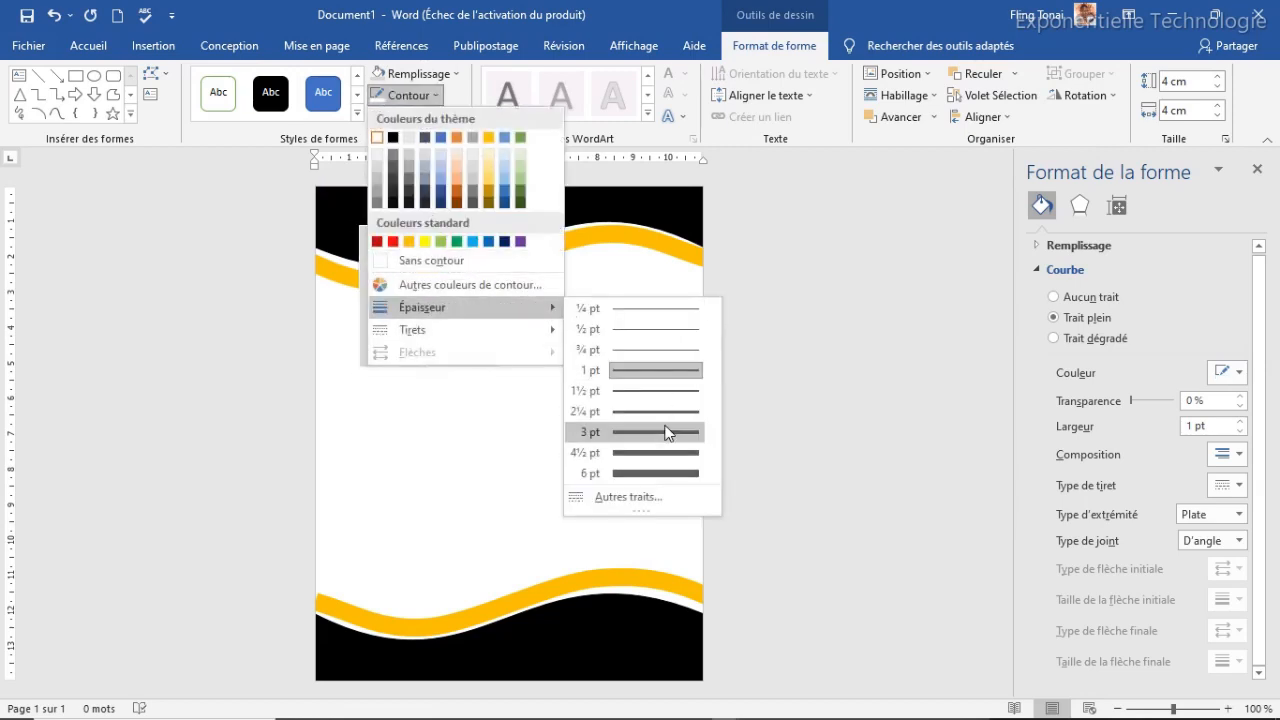
pyautogui.click(639, 451)
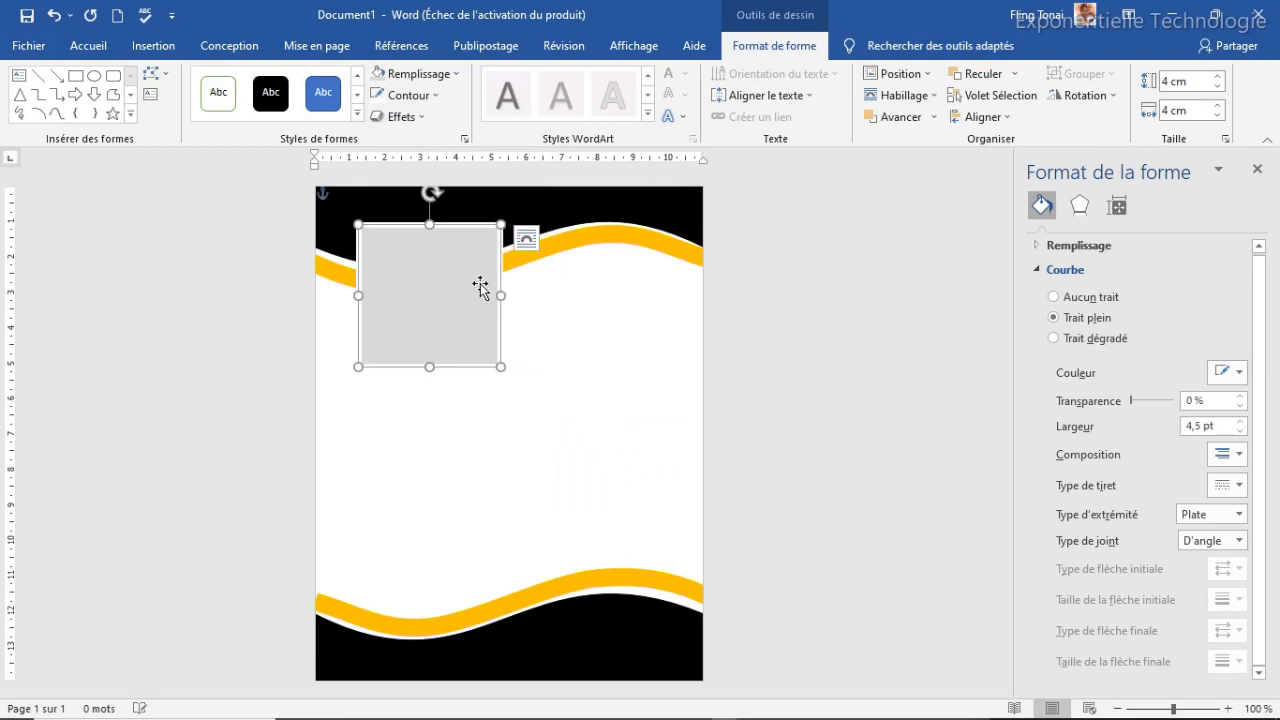
pyautogui.click(520, 400)
pyautogui.click(445, 287)
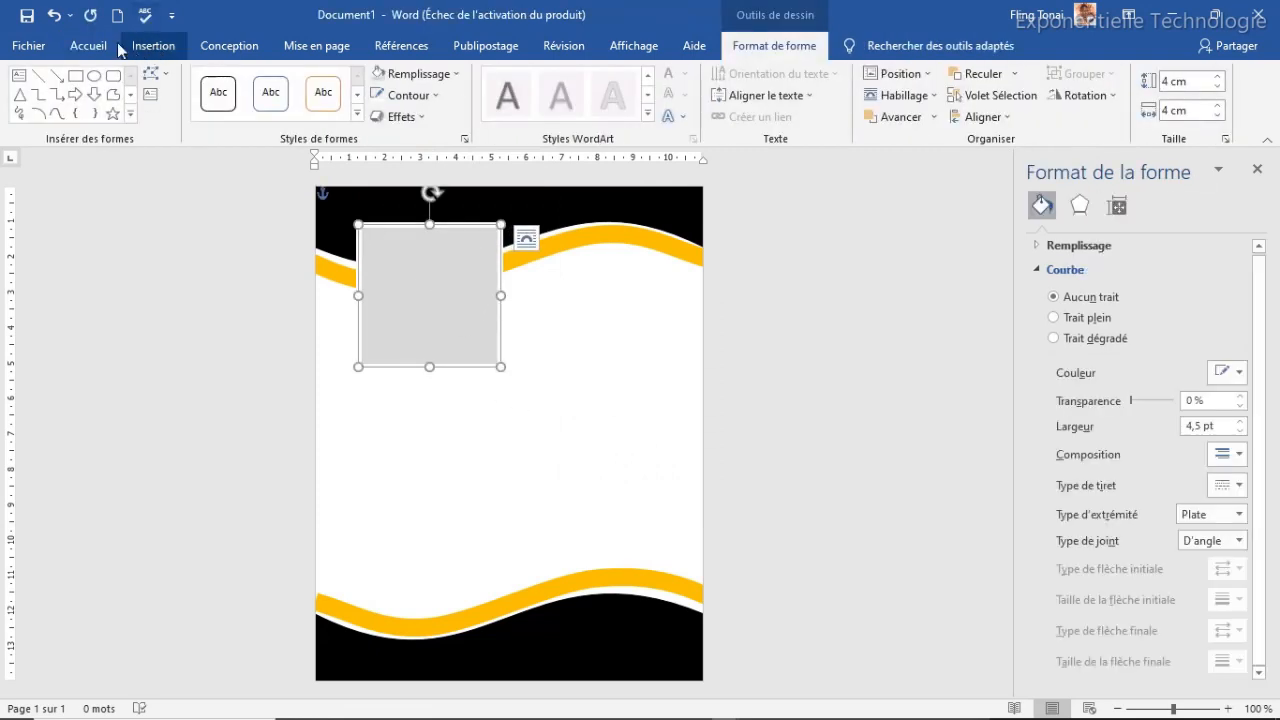
pyautogui.click(150, 46)
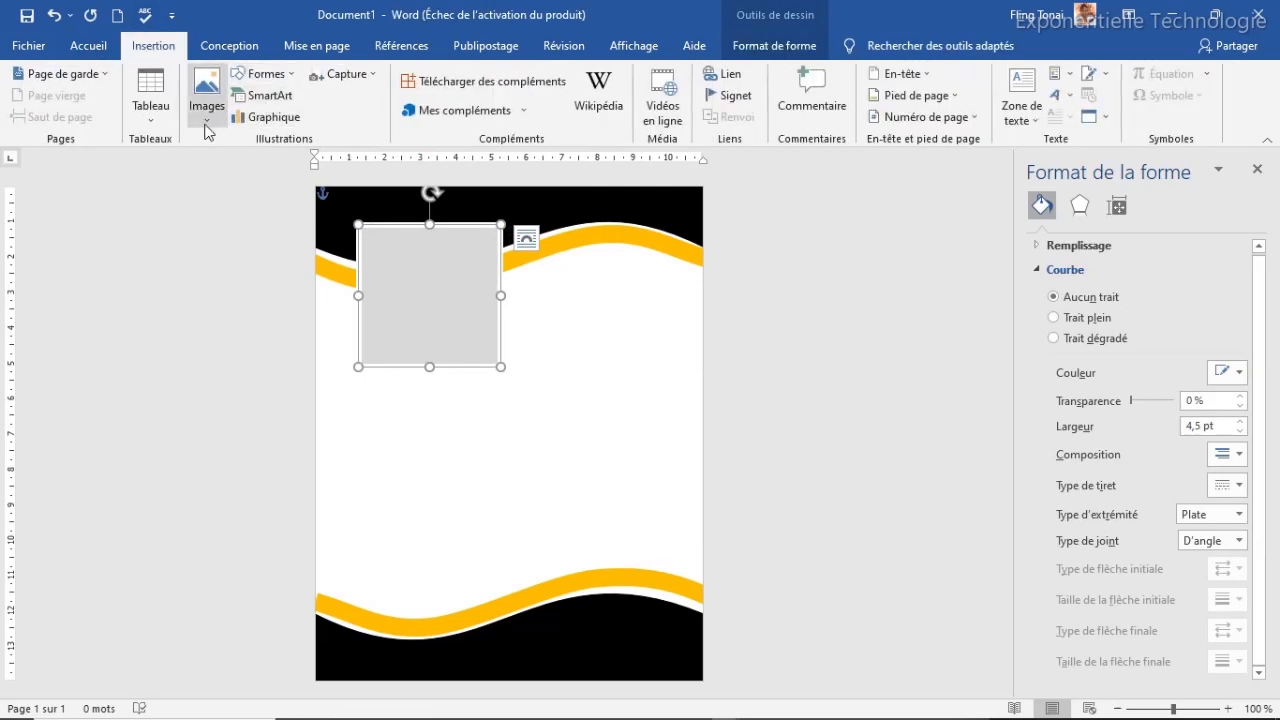
# Insert the OIP person picture from this computer and give it square text wrapping
pyautogui.click(206, 128)
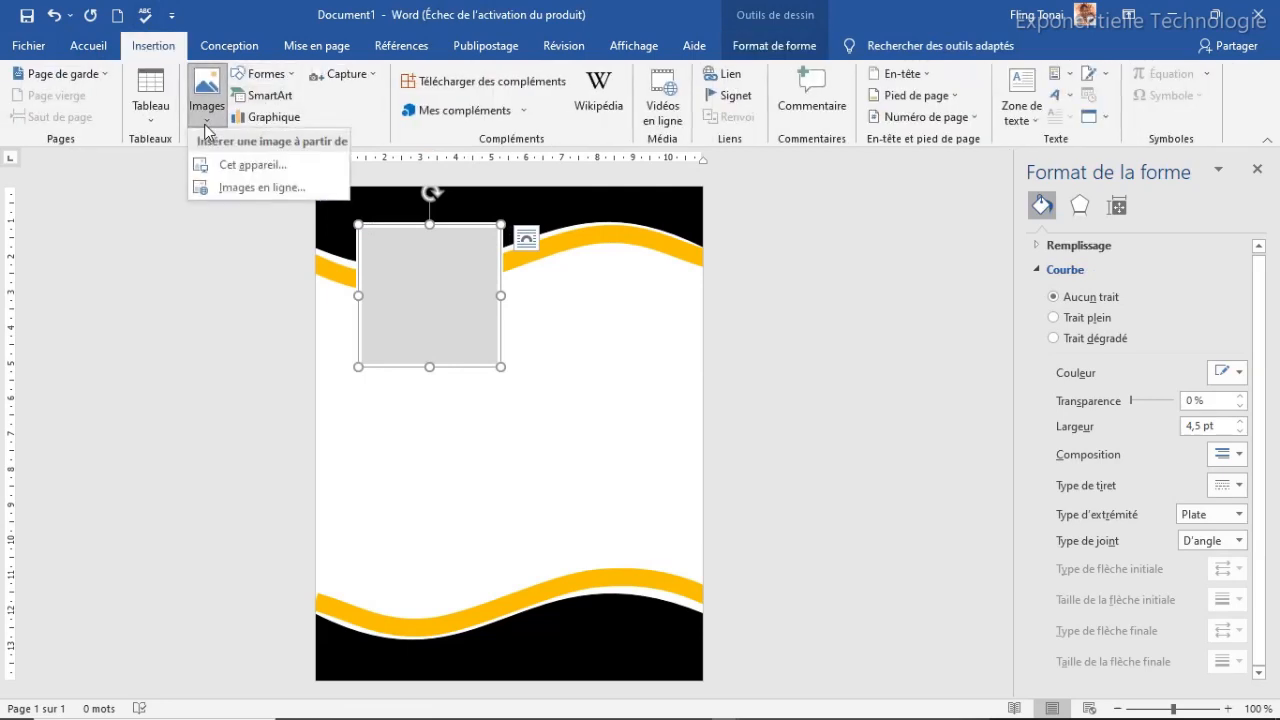
pyautogui.click(266, 168)
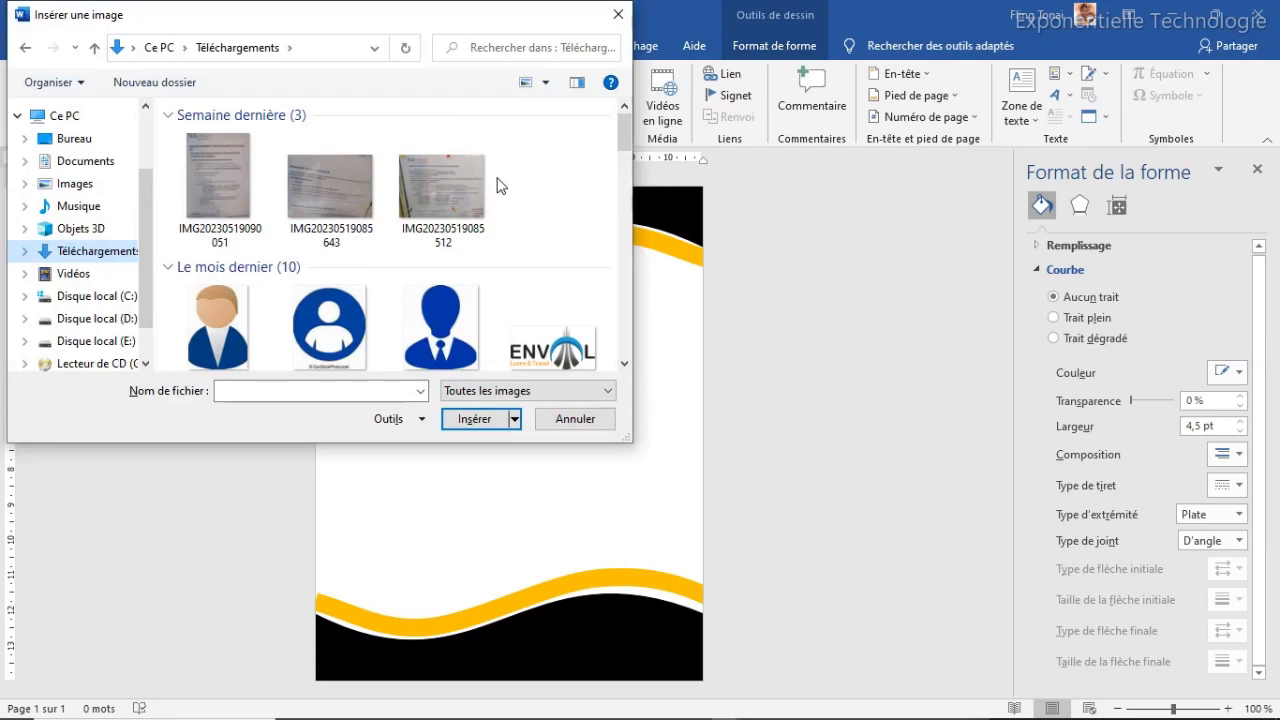
pyautogui.click(416, 328)
pyautogui.click(475, 426)
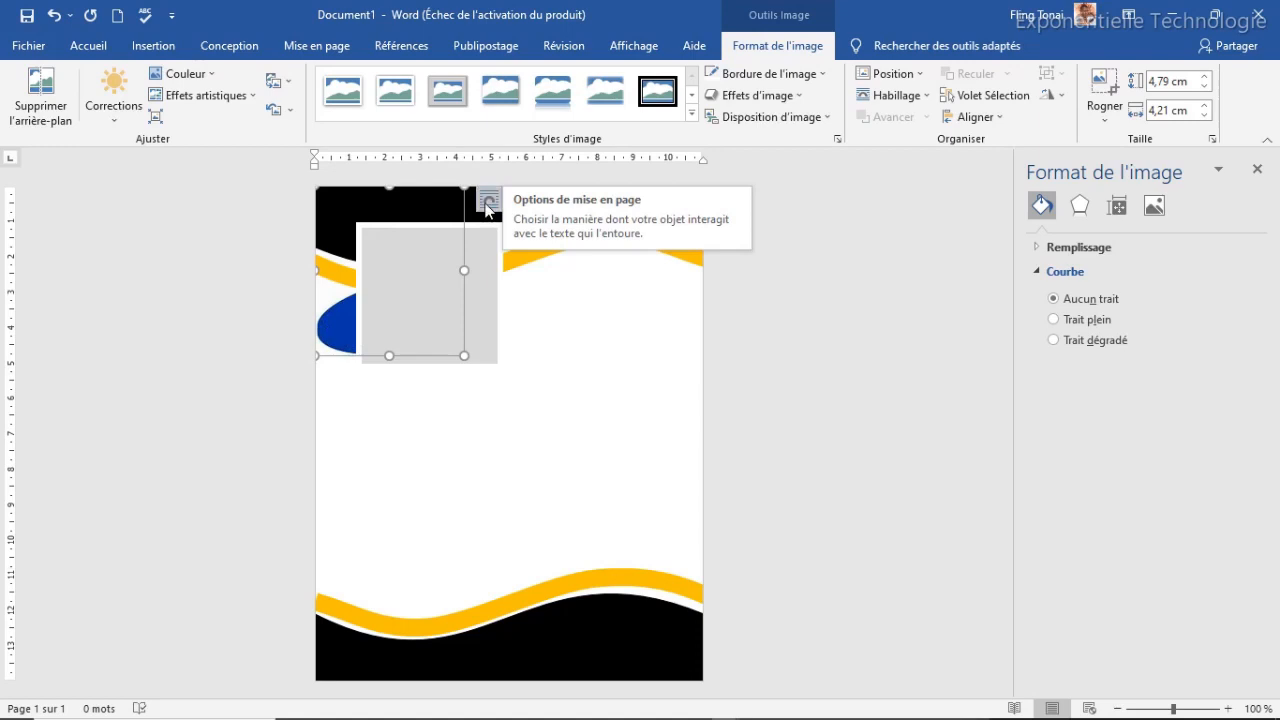
pyautogui.click(488, 203)
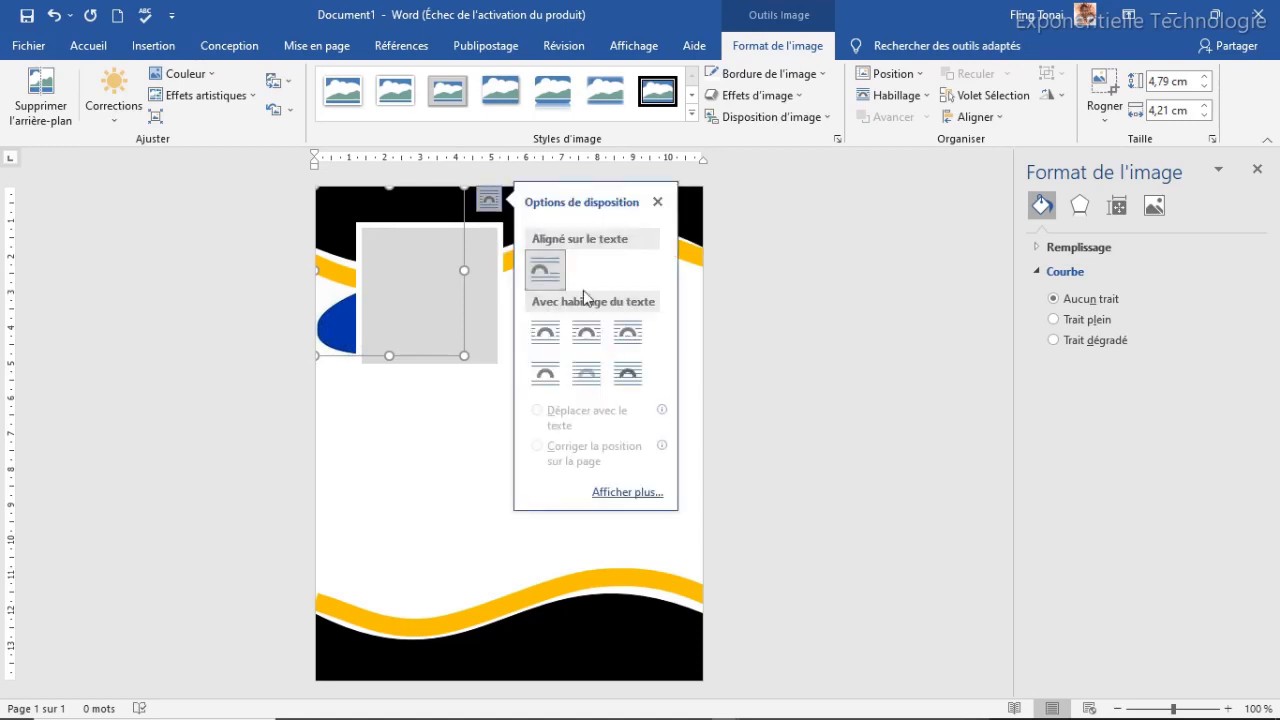
pyautogui.click(588, 337)
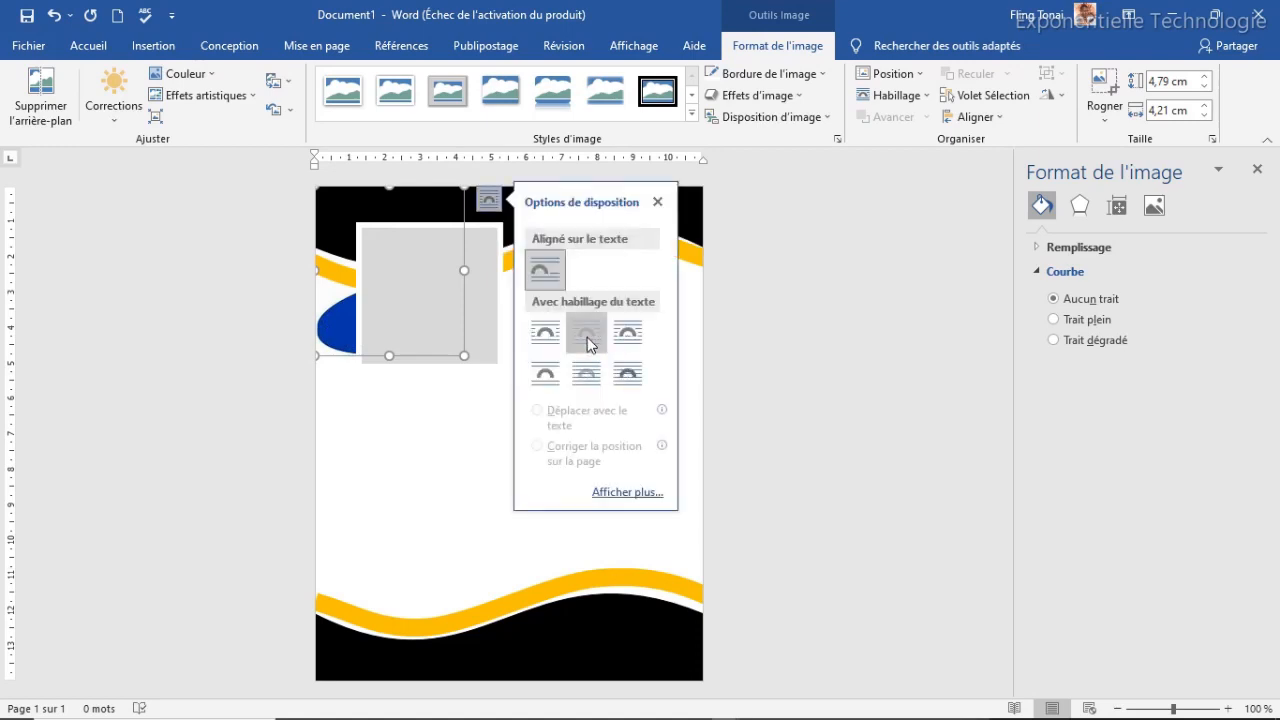
# Fit the person picture inside the grey square frame and recolour it light grey
pyautogui.moveTo(394, 270); pyautogui.dragTo(446, 327)
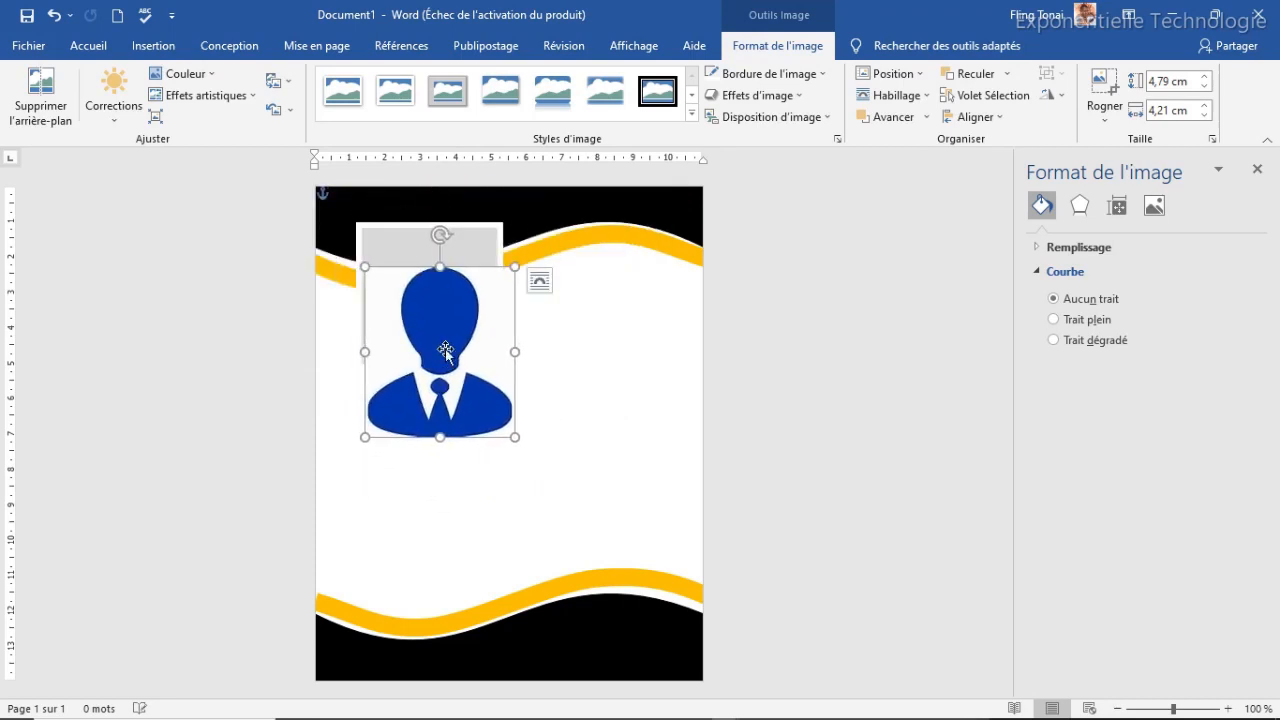
pyautogui.moveTo(515, 266); pyautogui.dragTo(436, 296)
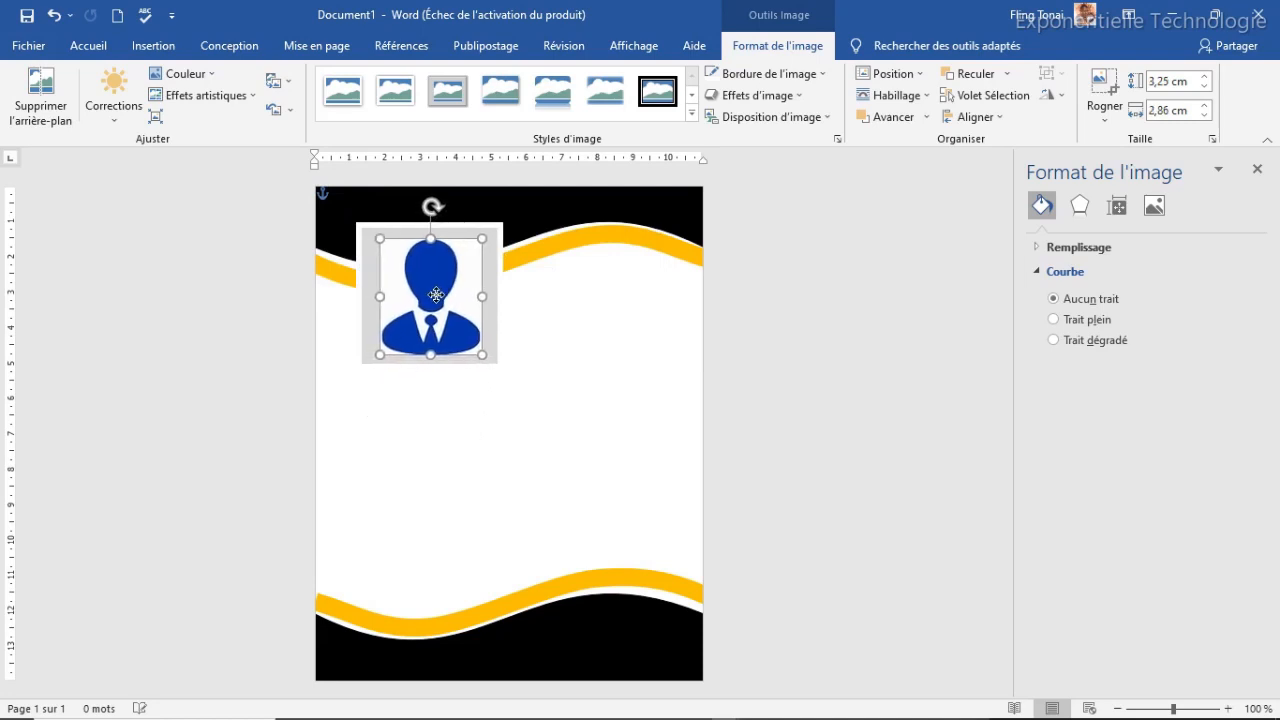
pyautogui.click(535, 380)
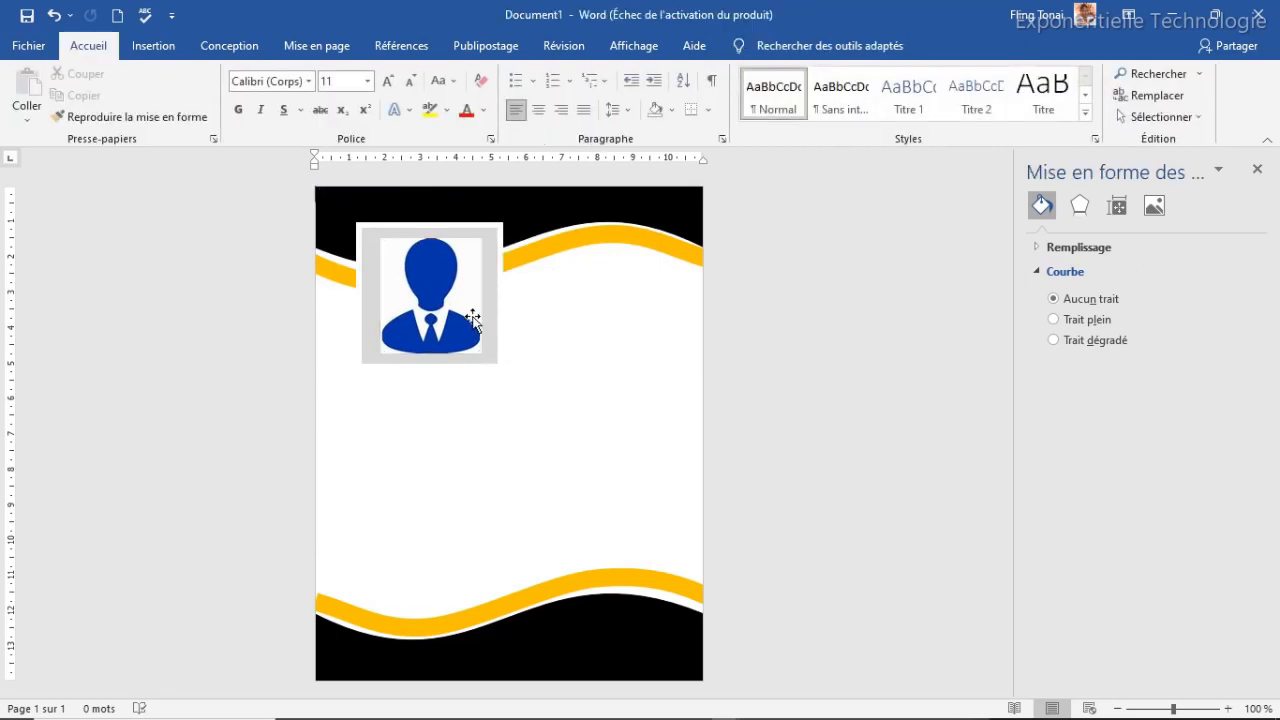
pyautogui.click(466, 312)
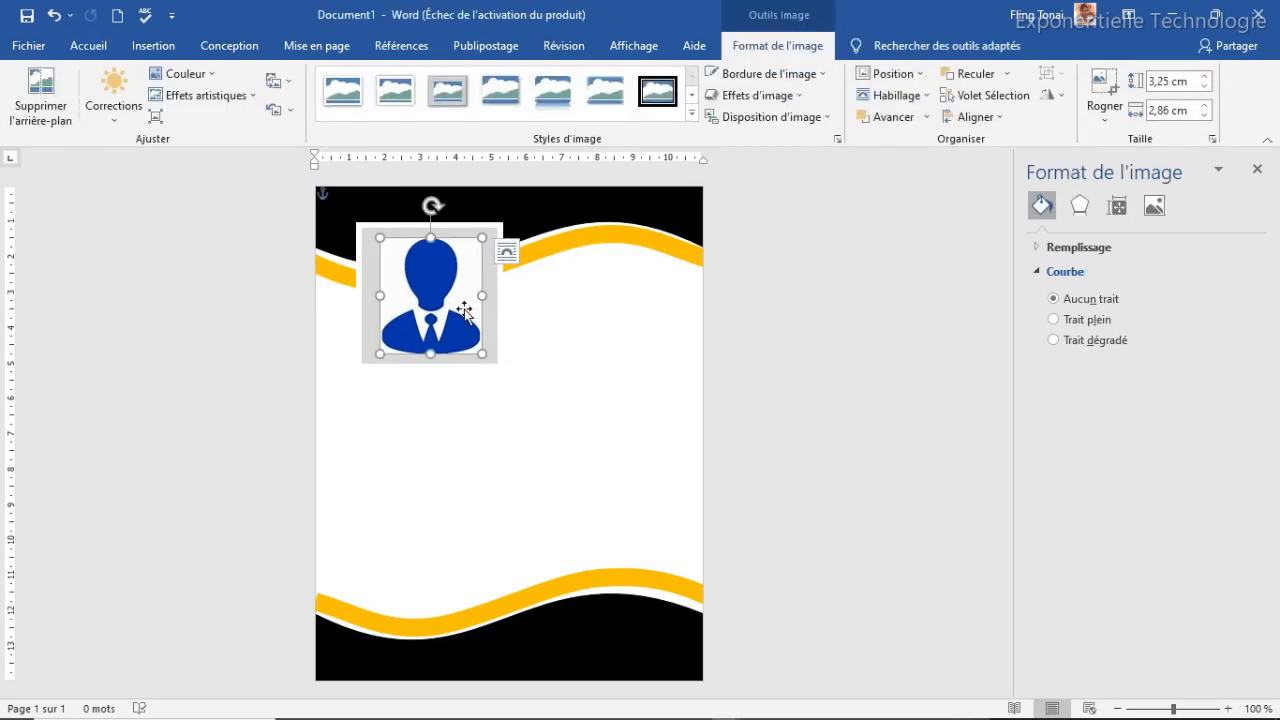
pyautogui.click(206, 73)
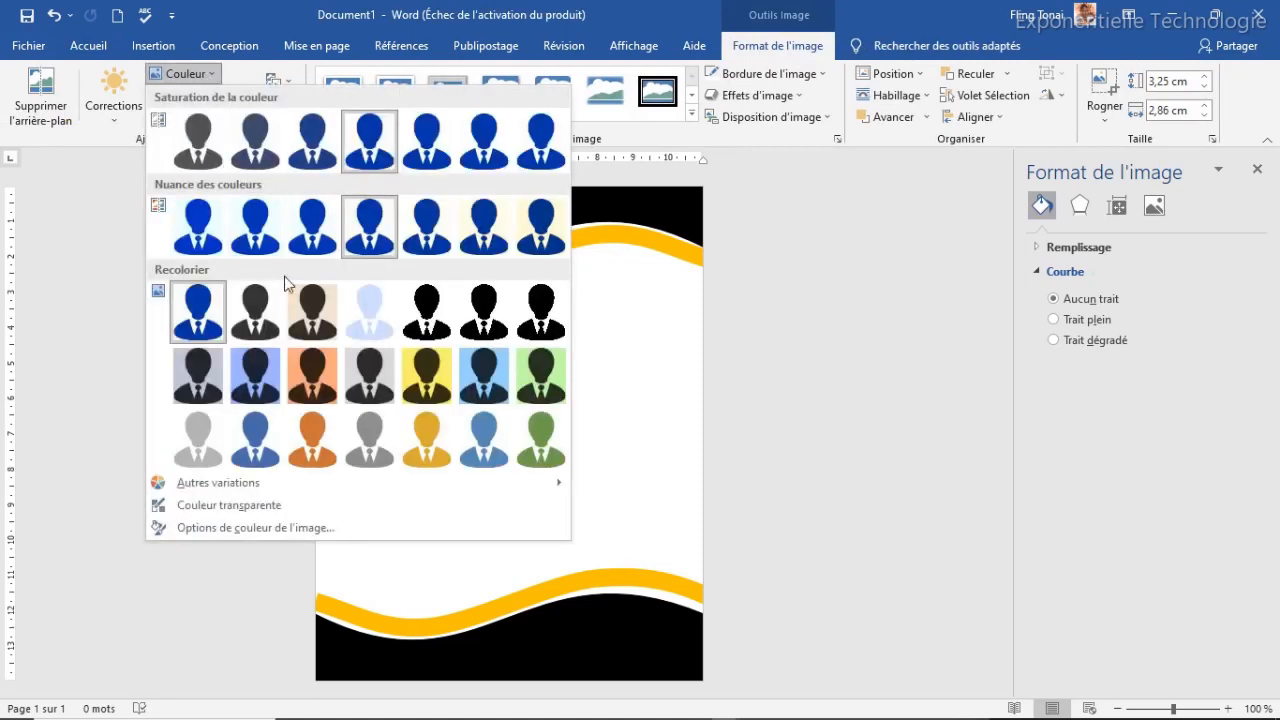
pyautogui.click(369, 440)
pyautogui.click(515, 417)
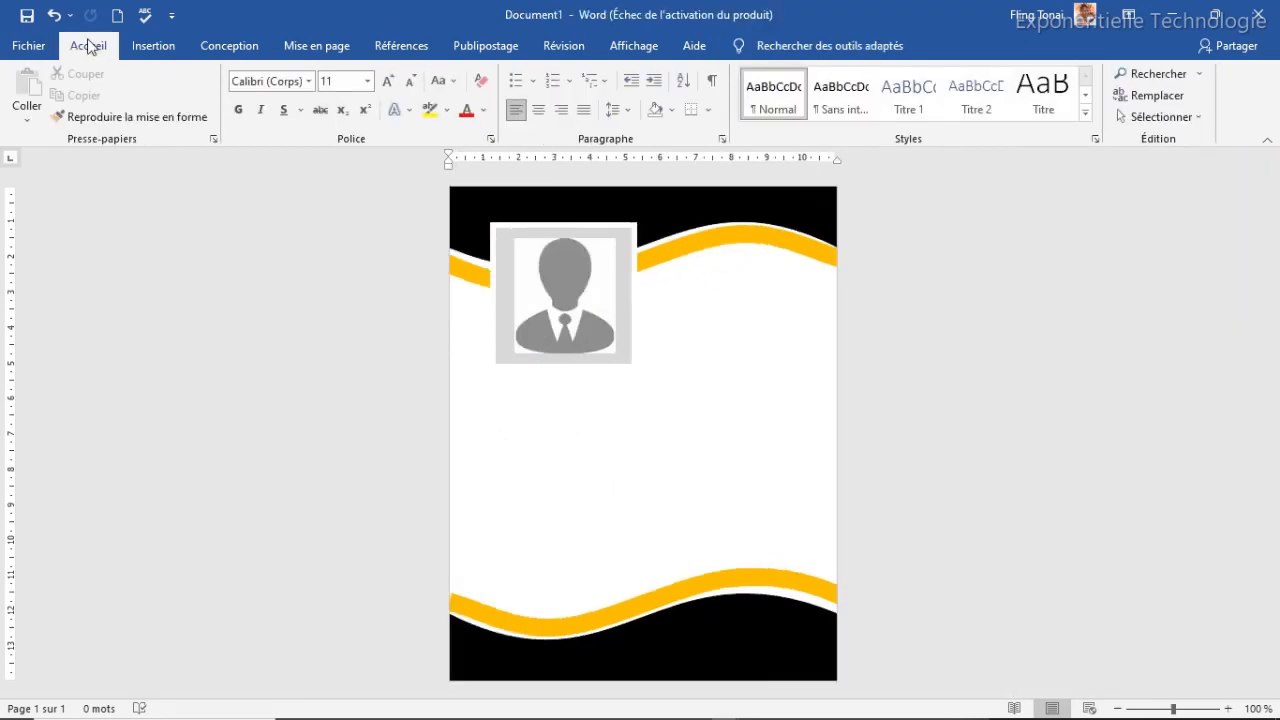
pyautogui.click(152, 46)
# Draw a text box beside the photo with no outline and no fill, reading BUSINESS NAME
pyautogui.click(264, 74)
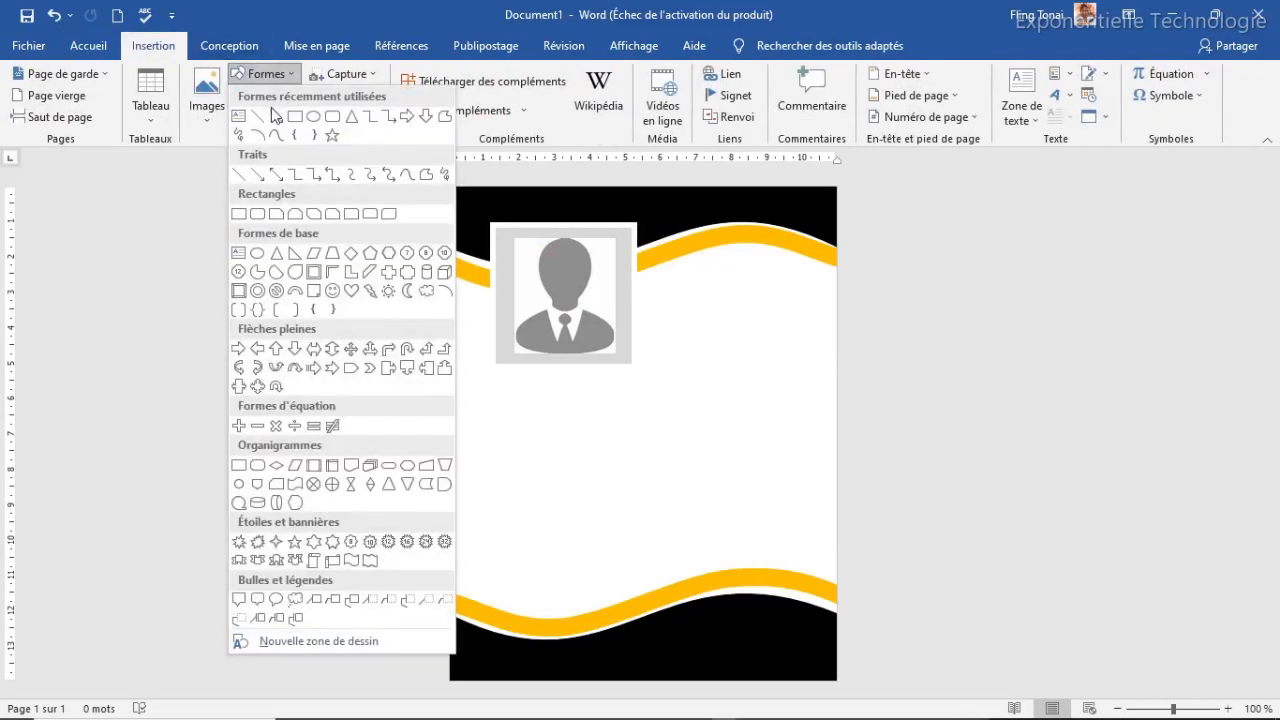
pyautogui.click(238, 117)
pyautogui.moveTo(647, 326); pyautogui.dragTo(826, 373)
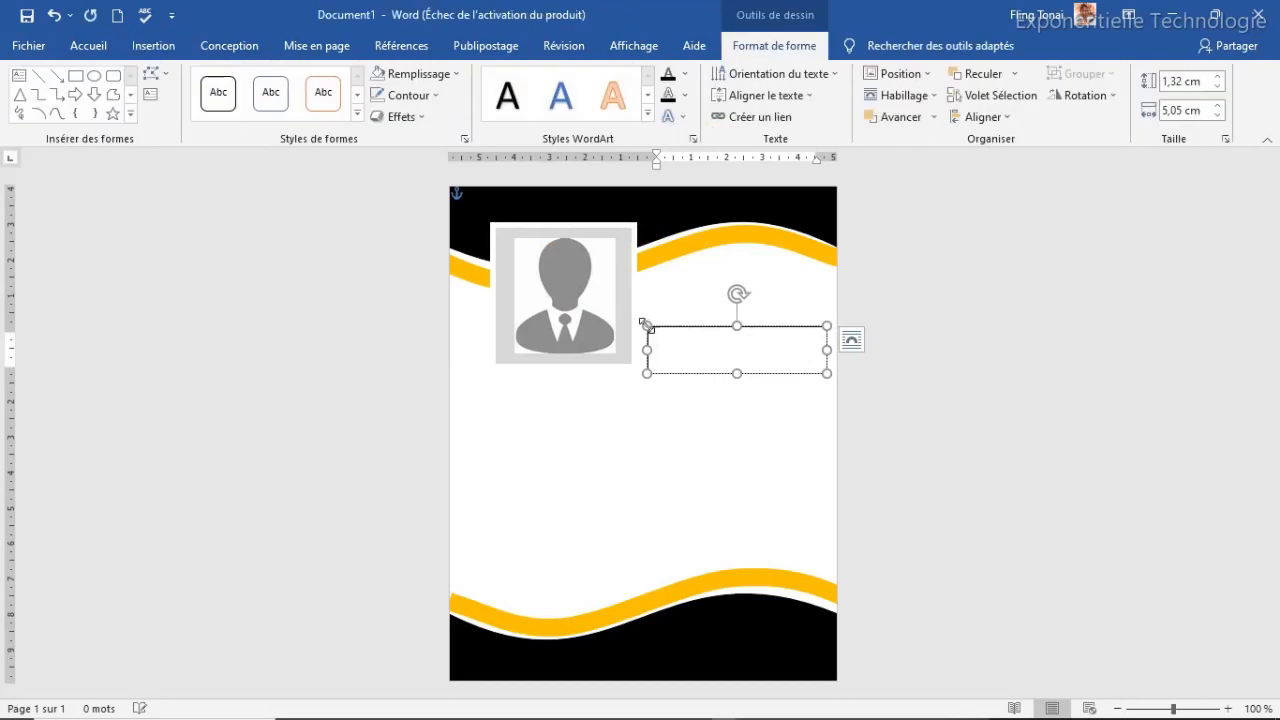
pyautogui.click(420, 95)
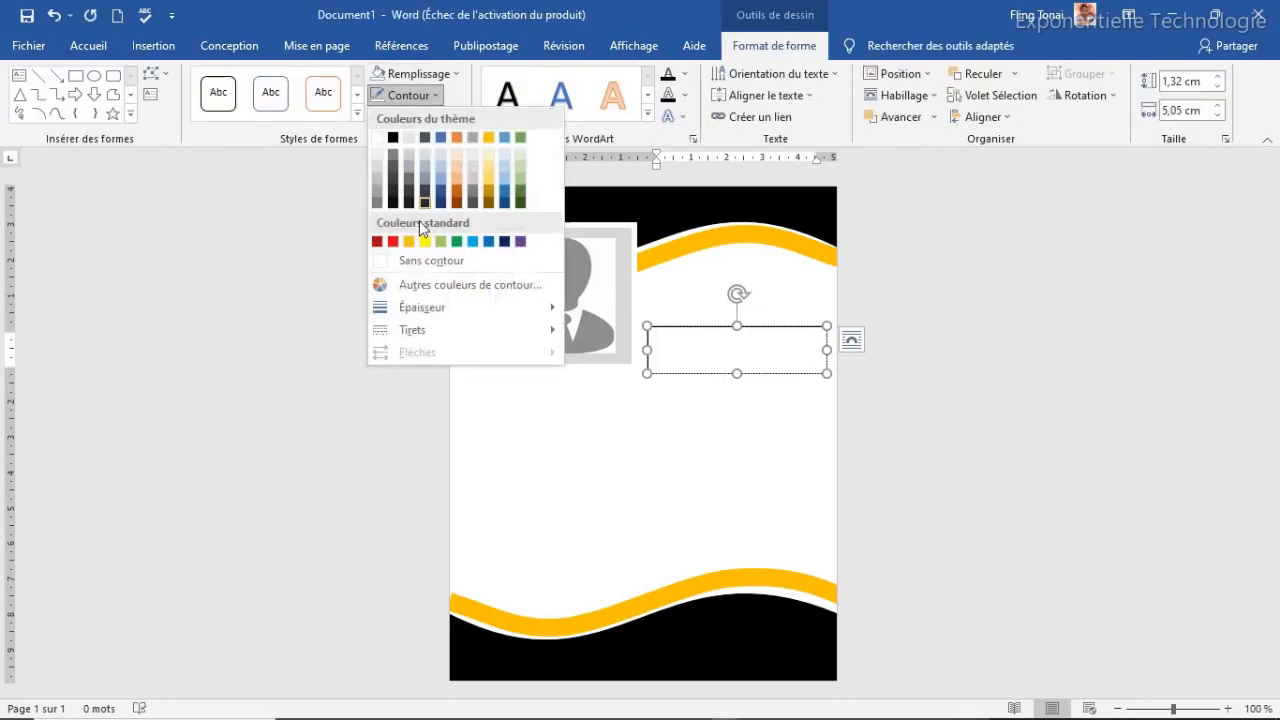
pyautogui.click(416, 259)
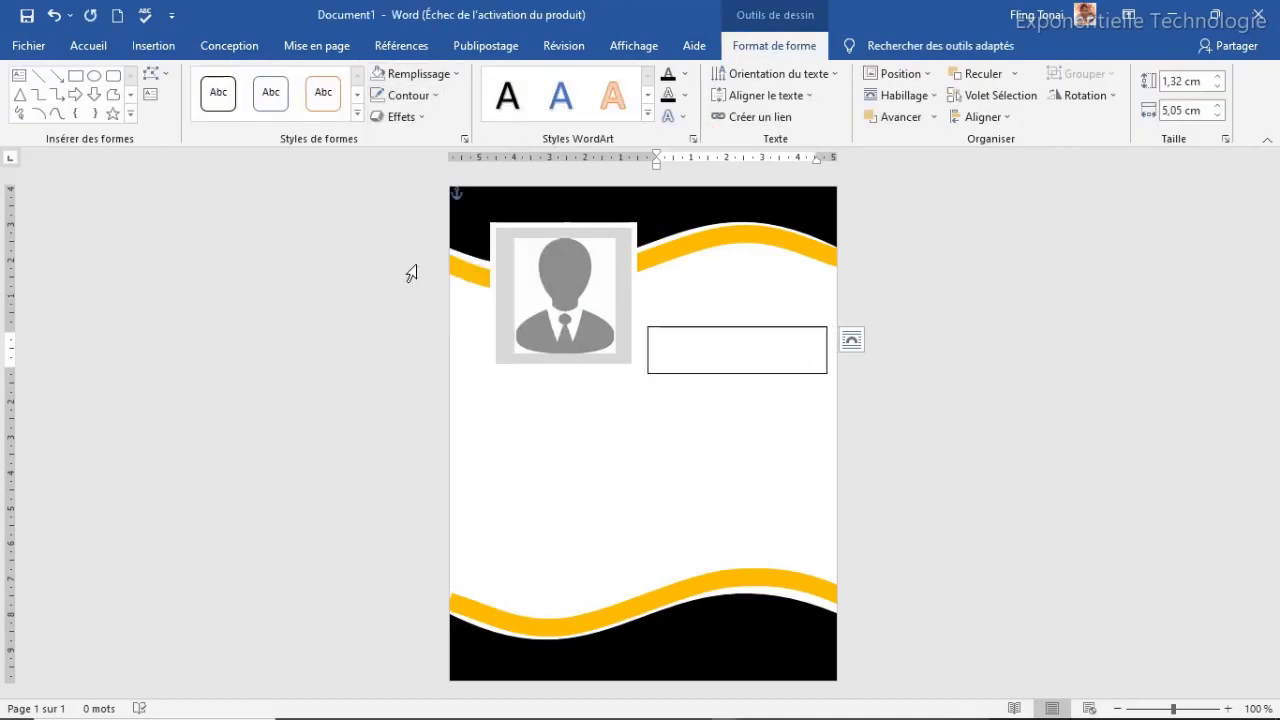
pyautogui.click(418, 74)
pyautogui.click(445, 236)
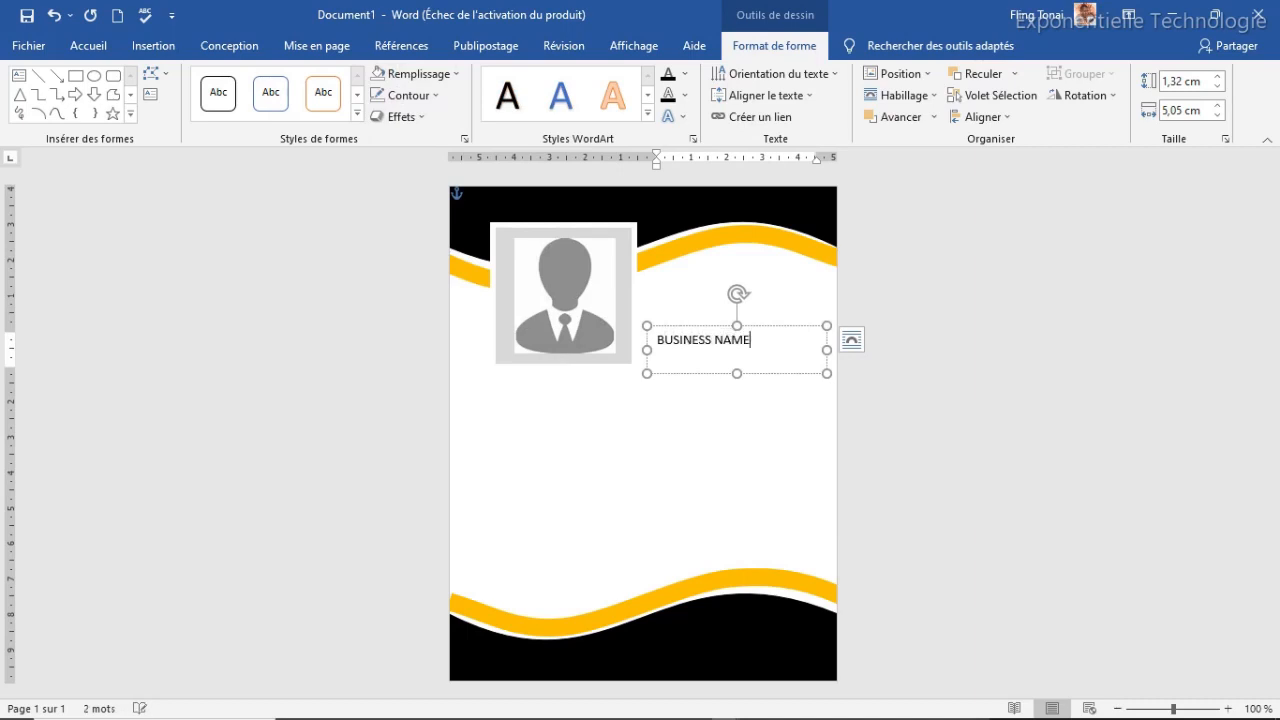
pyautogui.click(712, 326)
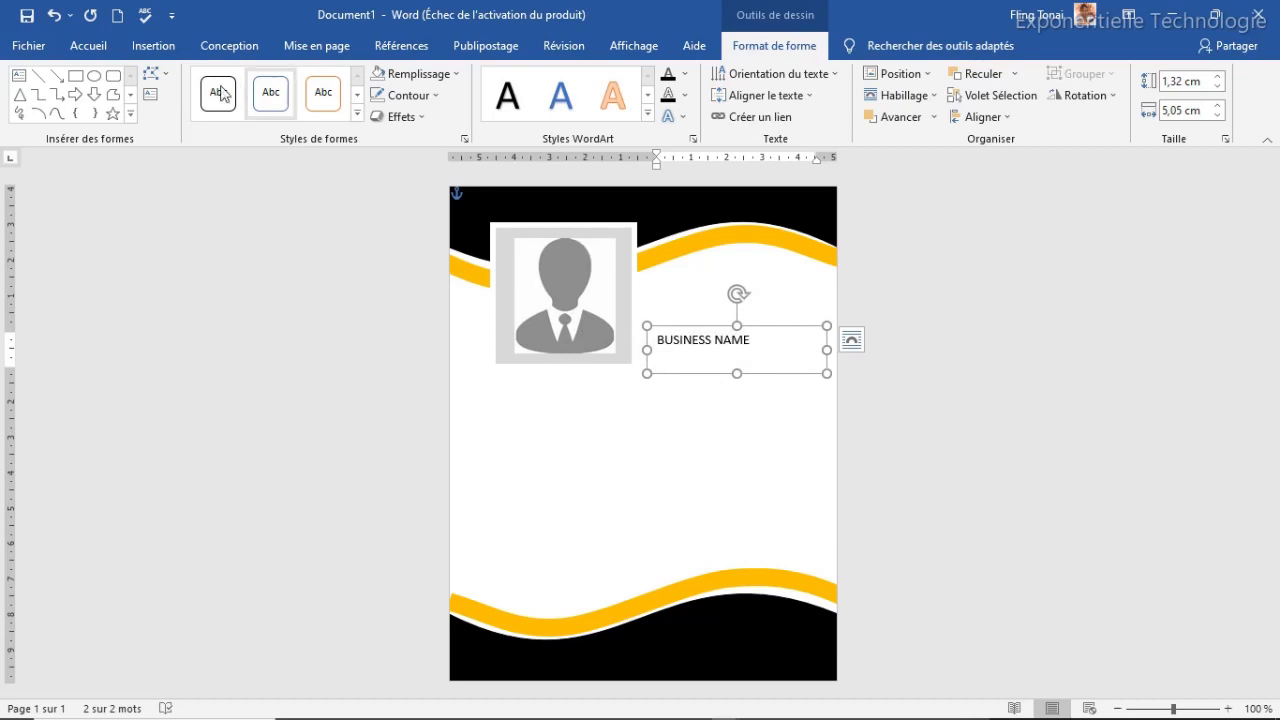
pyautogui.click(86, 48)
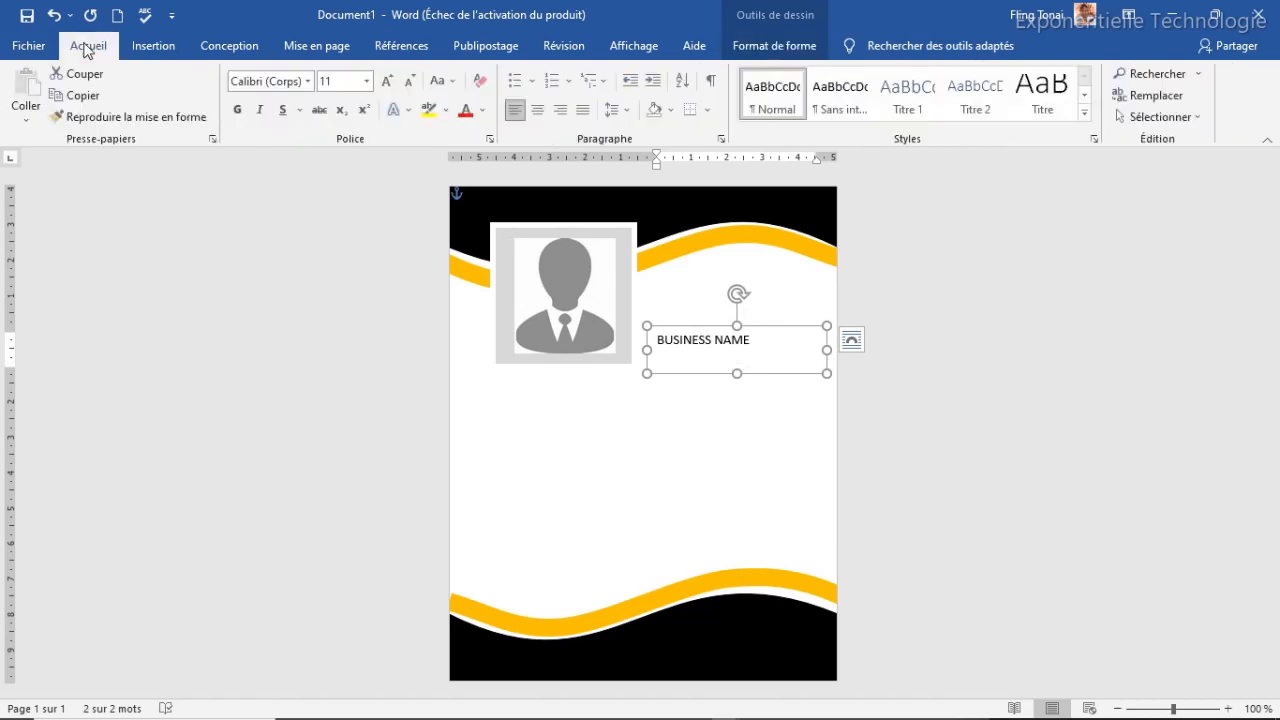
# Set BUSINESS NAME to Arial Black 14 pt on one line, nudge it up, and duplicate it
pyautogui.click(310, 81)
pyautogui.click(293, 263)
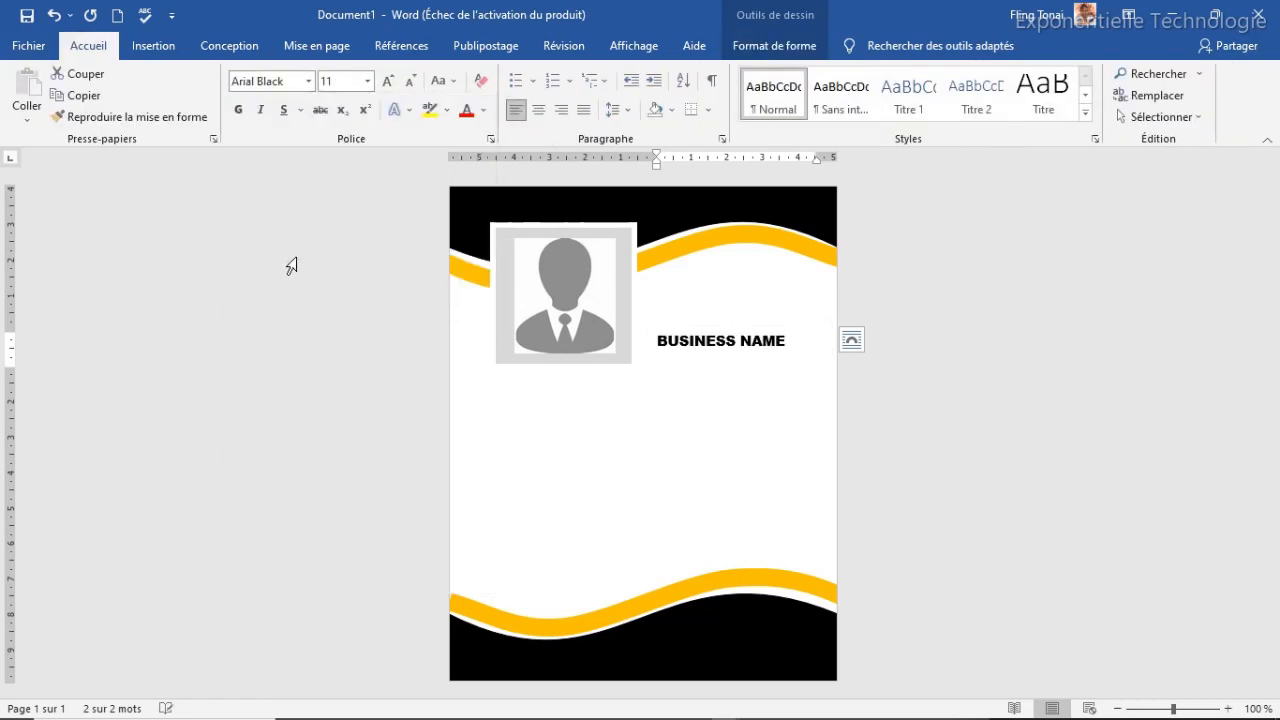
pyautogui.click(389, 81)
pyautogui.click(389, 81)
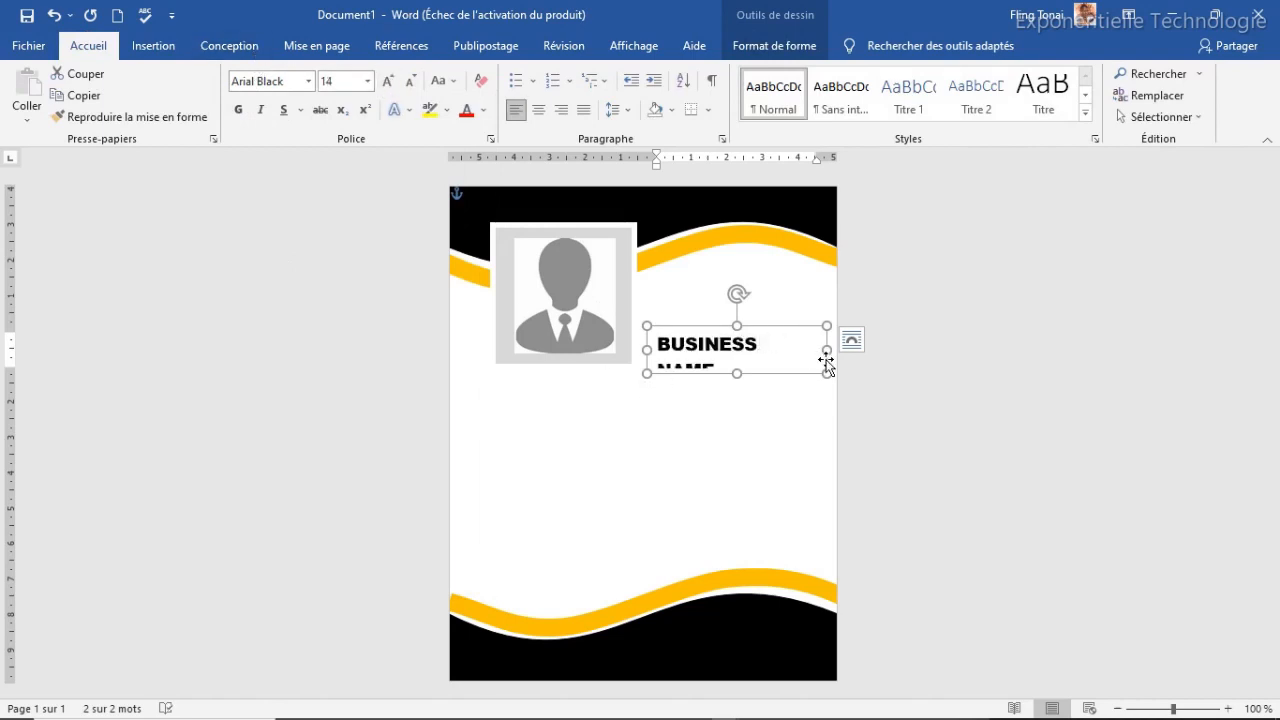
pyautogui.moveTo(826, 350); pyautogui.dragTo(836, 350)
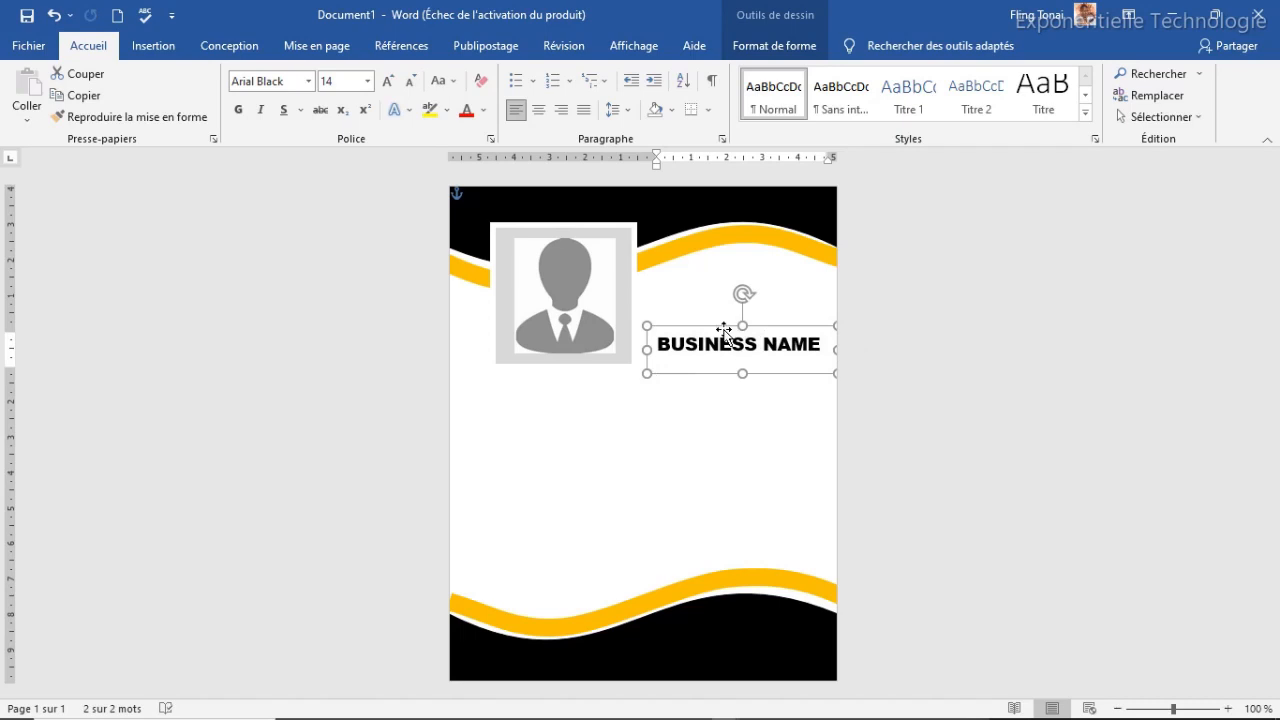
pyautogui.moveTo(724, 326); pyautogui.dragTo(718, 317)
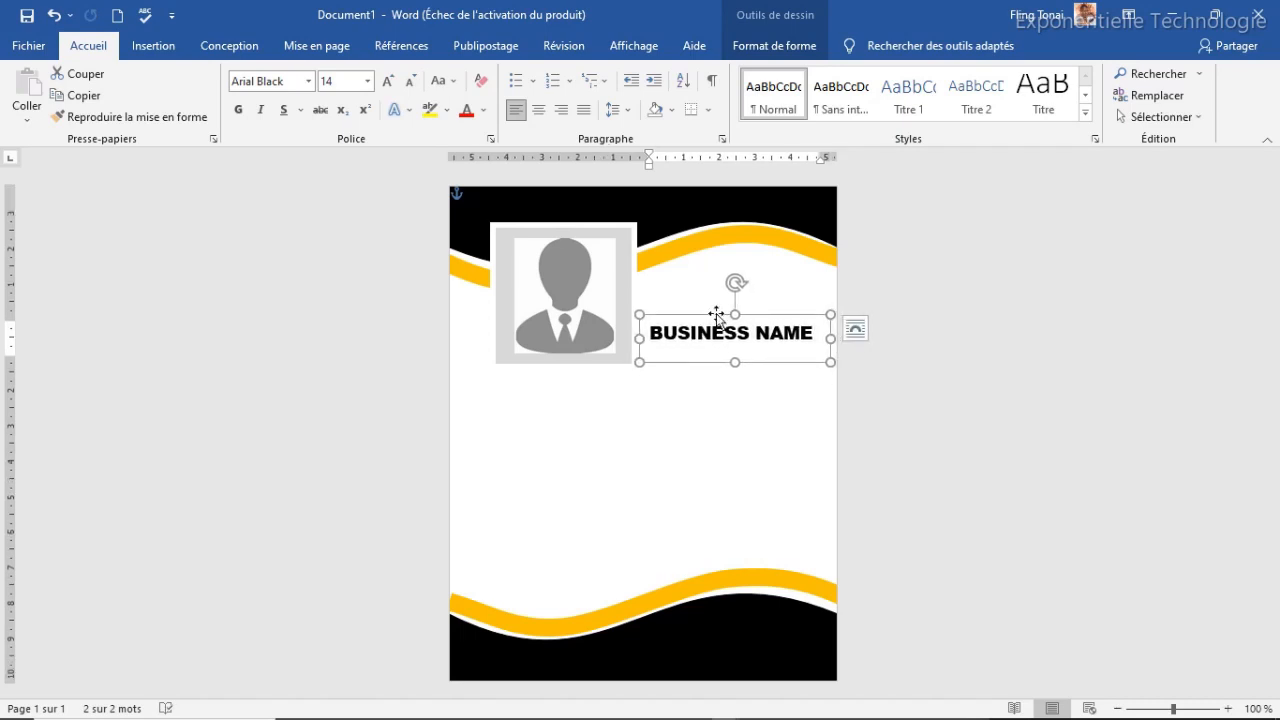
pyautogui.hotkey('ctrl', 'd')
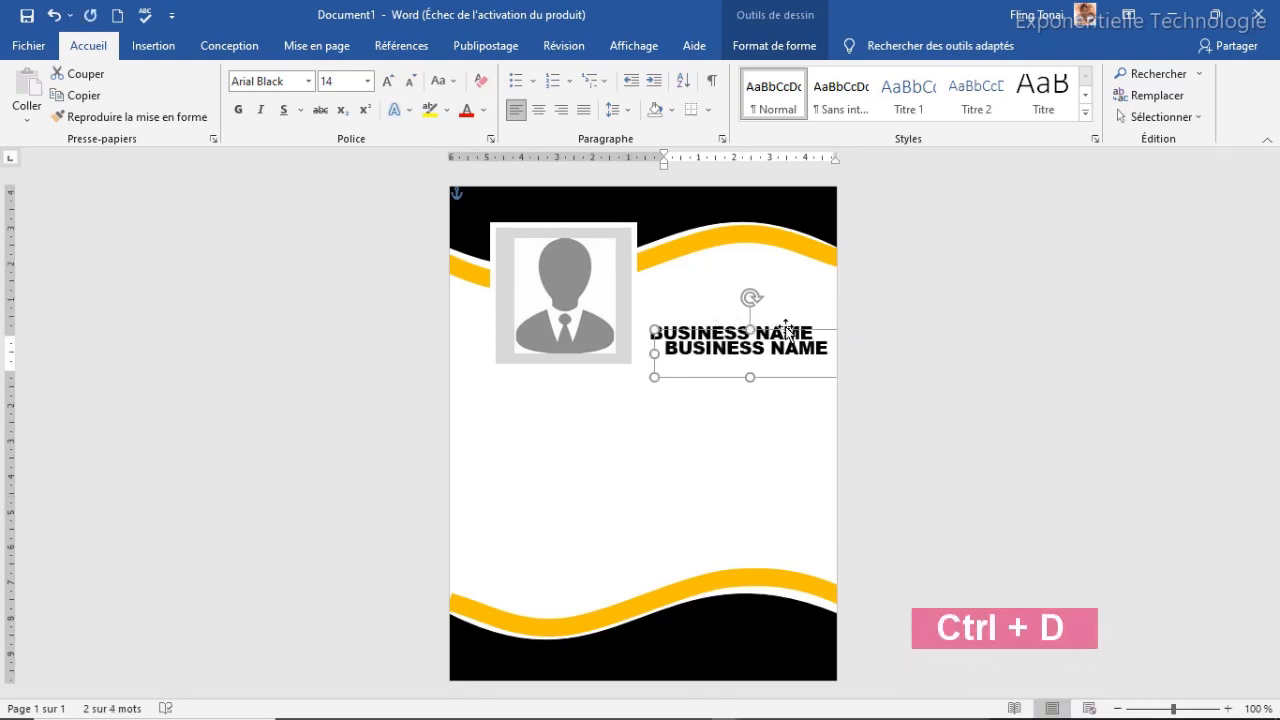
# Move the duplicate beneath BUSINESS NAME and replace its text with 'Your slogan here'
pyautogui.moveTo(788, 335)
pyautogui.mouseDown()
pyautogui.moveTo(772, 352)
pyautogui.moveTo(775, 338)
pyautogui.mouseUp()
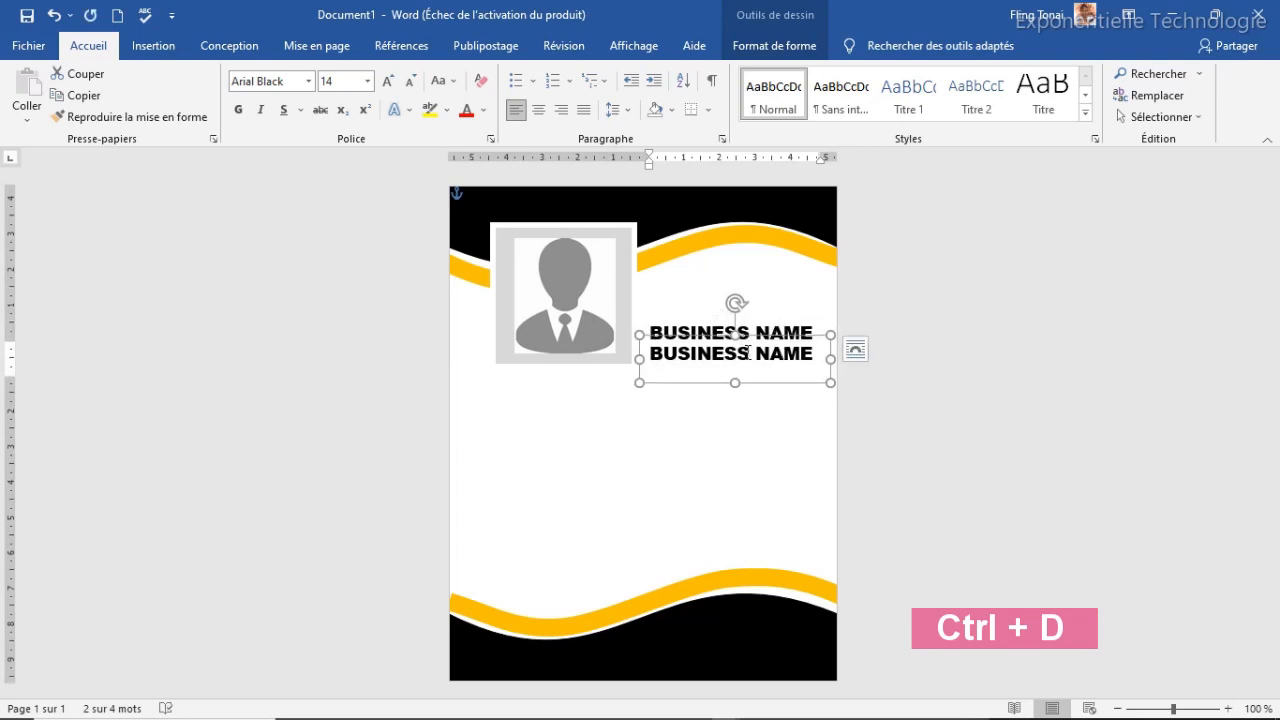
pyautogui.click(748, 352)
pyautogui.tripleClick(750, 352)
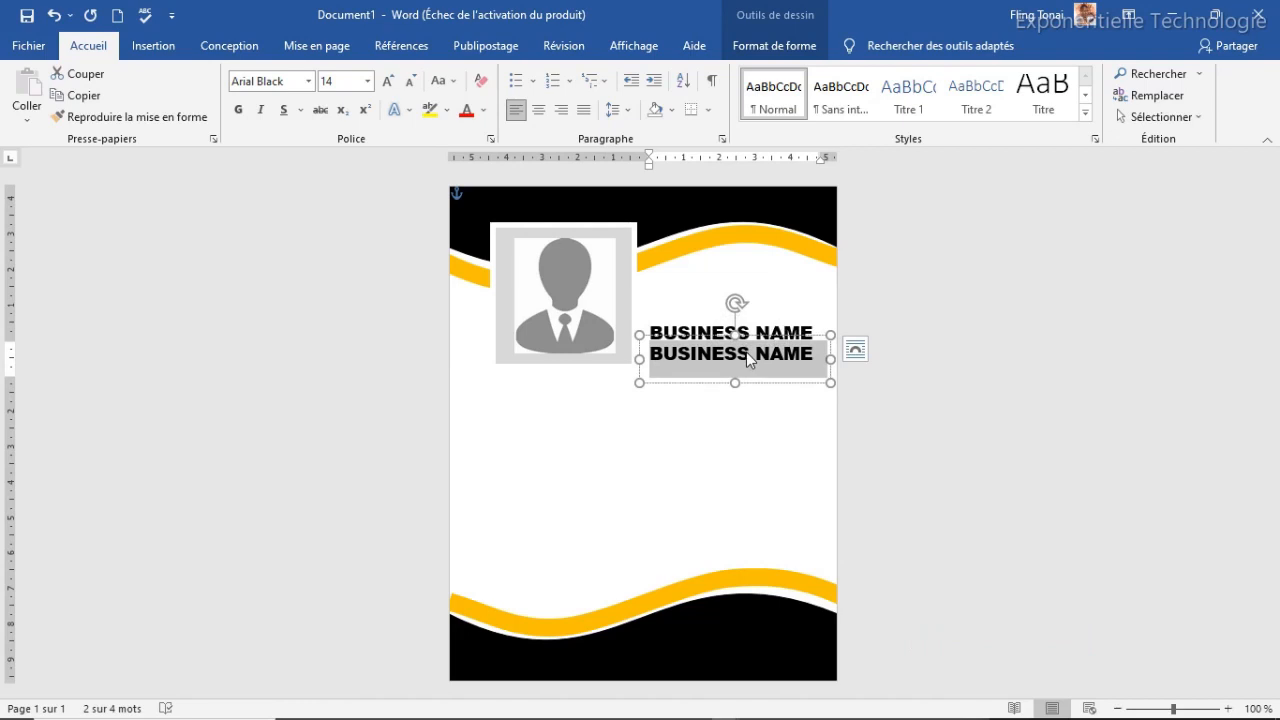
pyautogui.write('You')
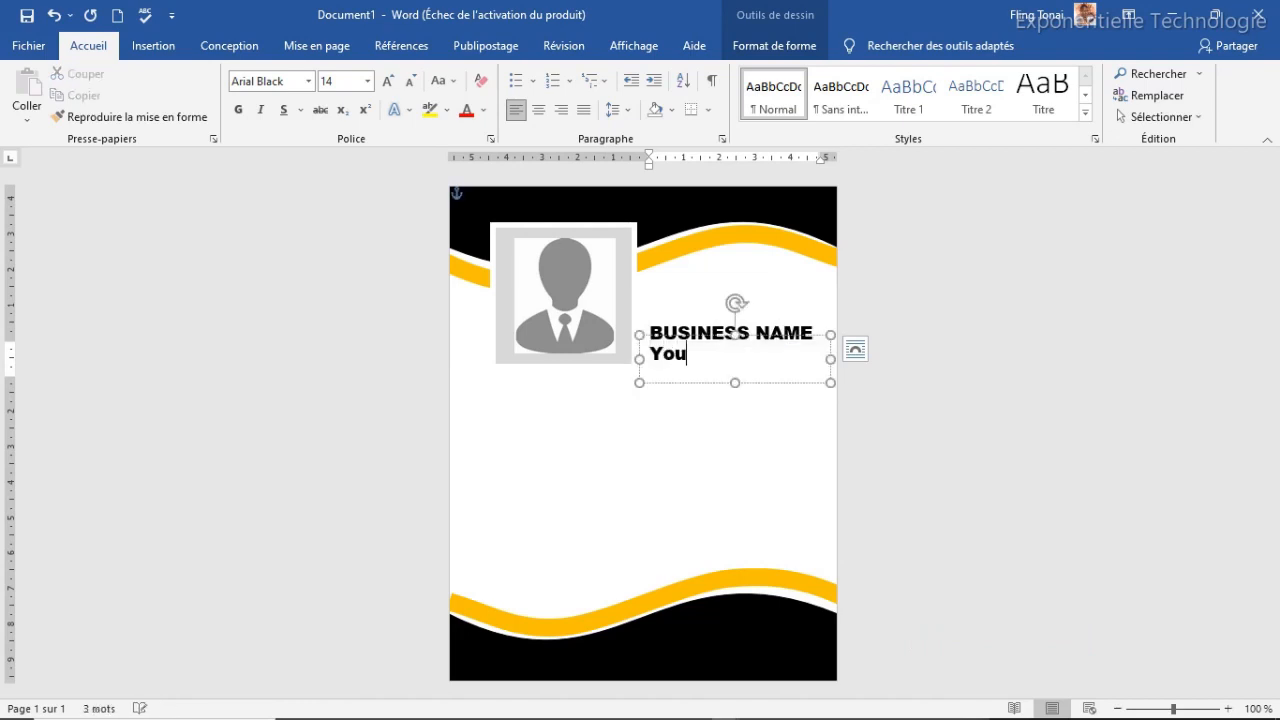
pyautogui.write('r sloga')
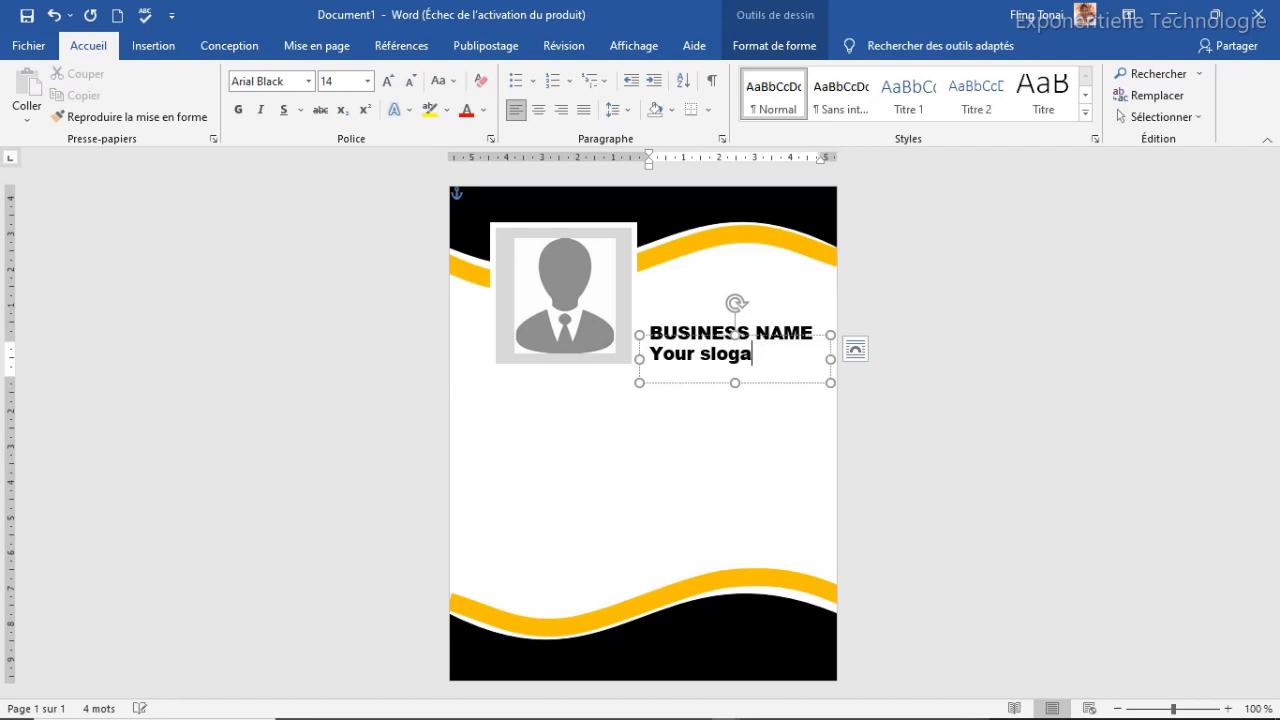
pyautogui.write('n her')
pyautogui.click(721, 335)
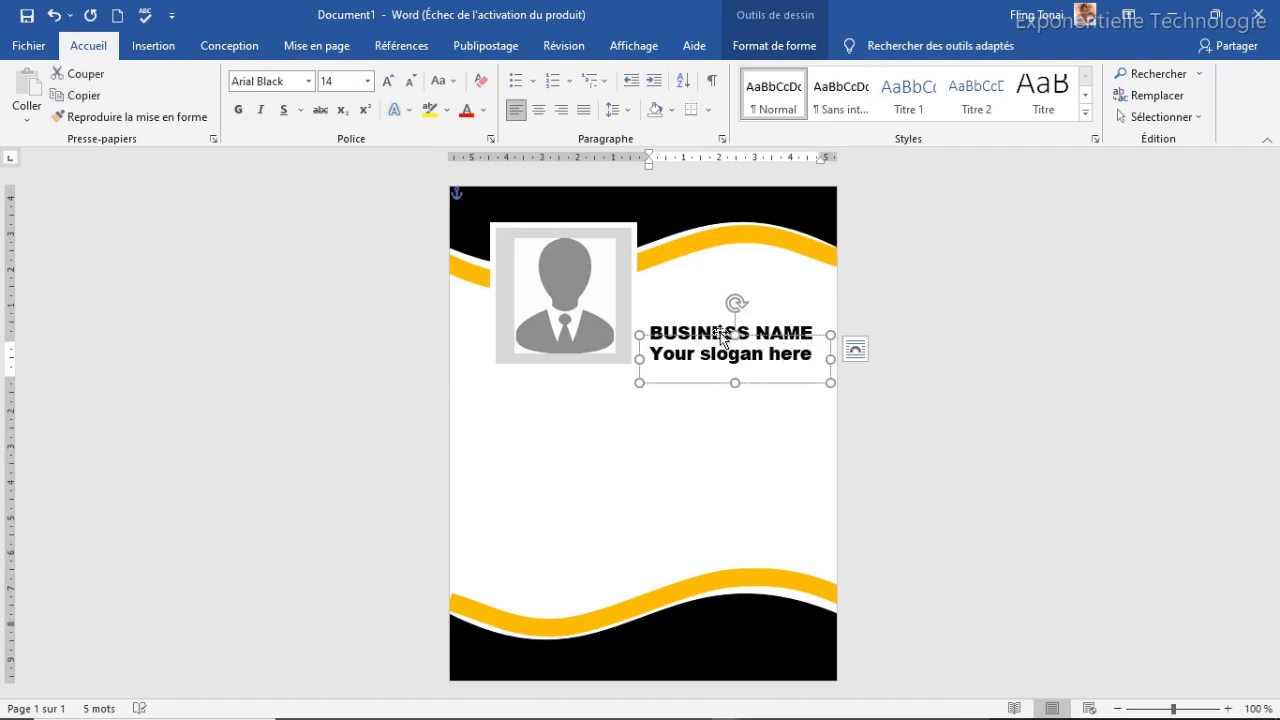
# Set the slogan text to orange Century Gothic
pyautogui.click(308, 81)
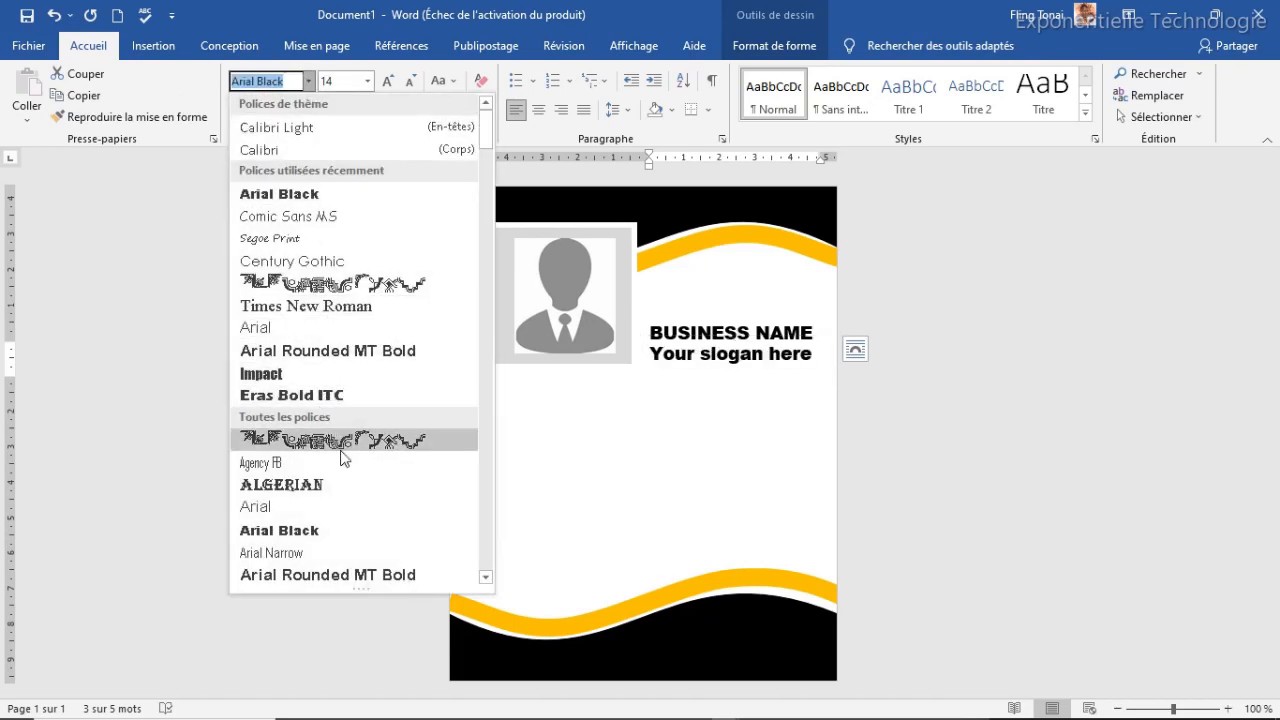
pyautogui.scroll(-2, 343, 458)
pyautogui.scroll(2, 343, 458)
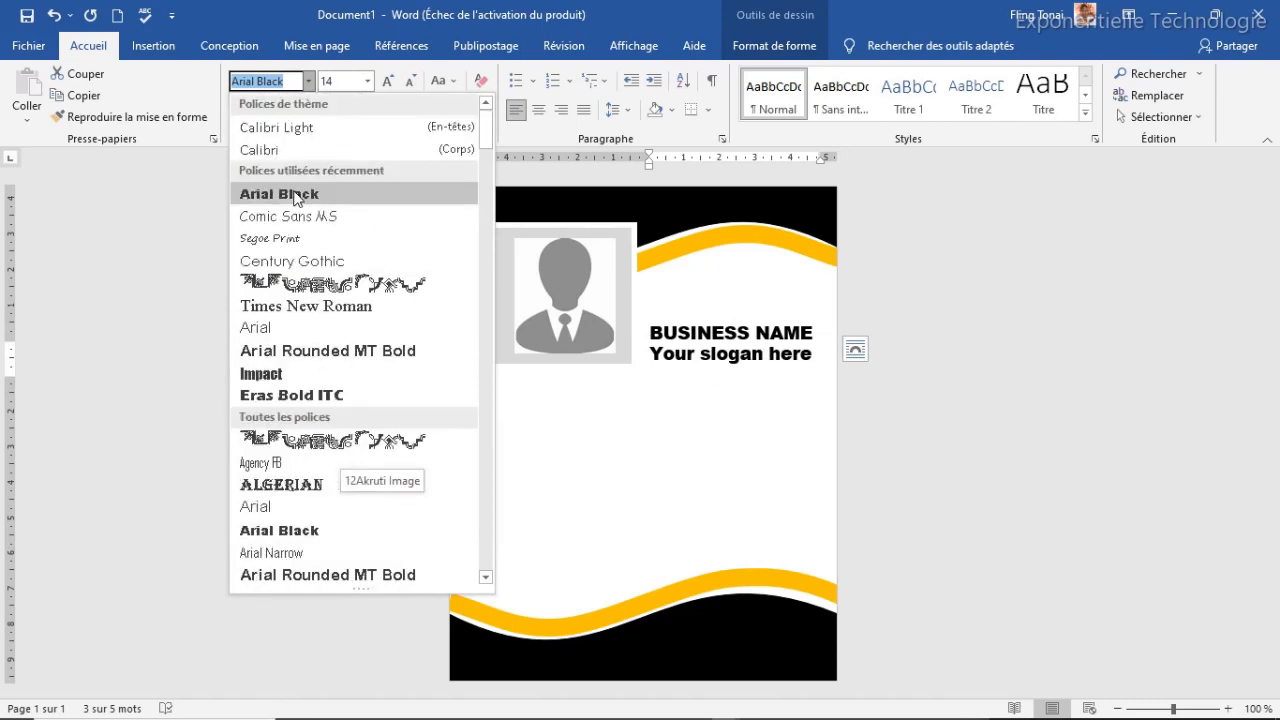
pyautogui.click(280, 262)
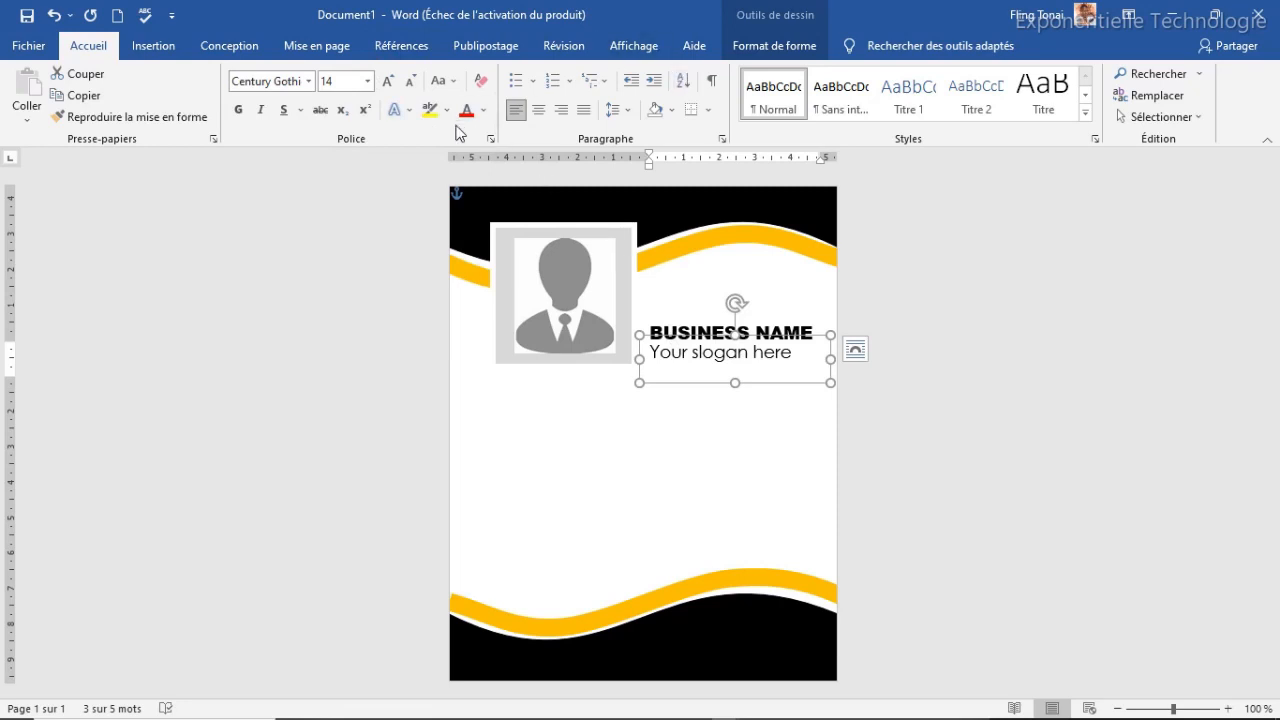
pyautogui.click(486, 114)
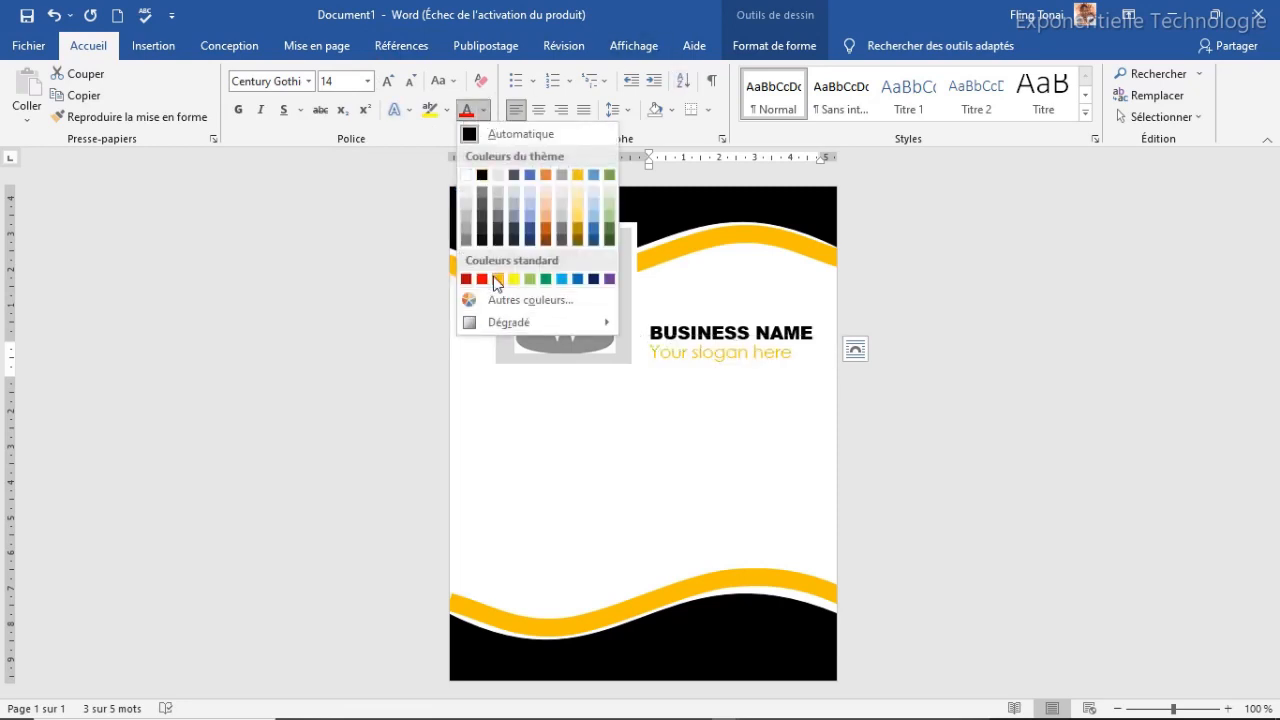
pyautogui.click(498, 280)
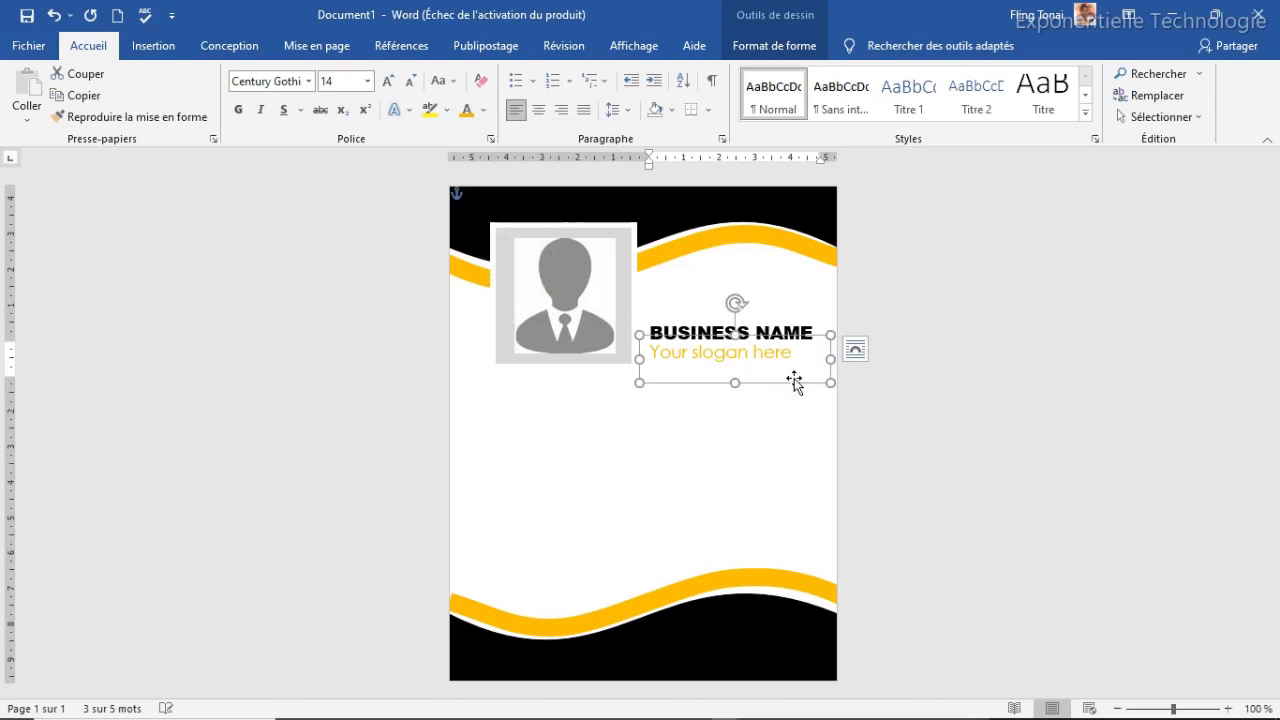
# Nudge the slogan box and shorten its height to fit the single line
pyautogui.hotkey('ctrl', 'Right')
pyautogui.hotkey('ctrl', 'Right')
pyautogui.hotkey('ctrl', 'Down')
pyautogui.hotkey('ctrl', 'Left')
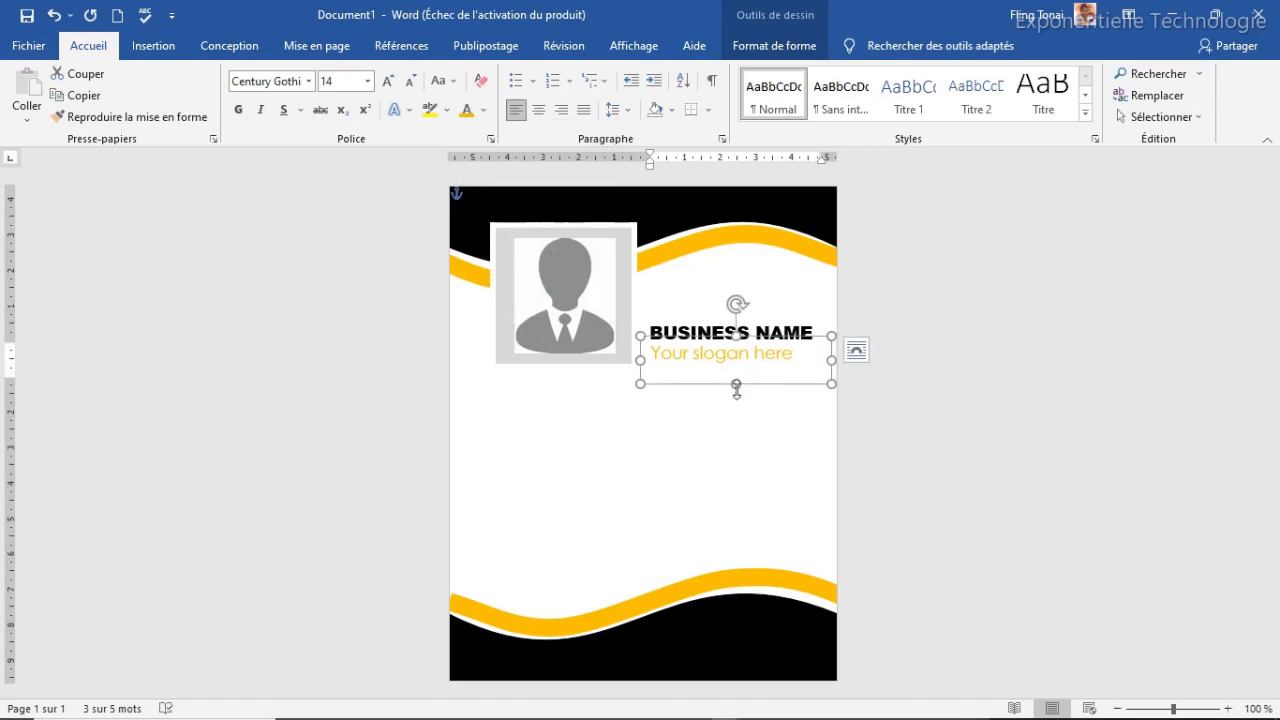
pyautogui.moveTo(736, 386); pyautogui.dragTo(735, 352)
pyautogui.click(755, 333)
pyautogui.click(720, 386)
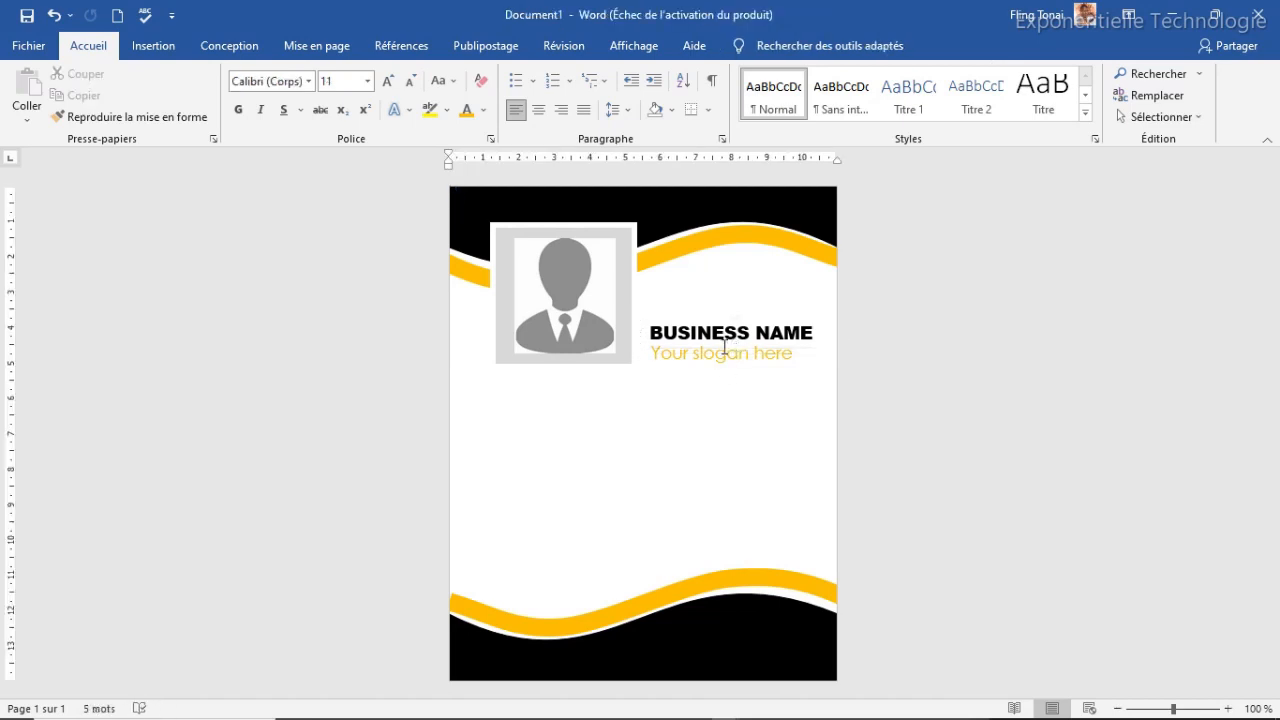
pyautogui.click(725, 352)
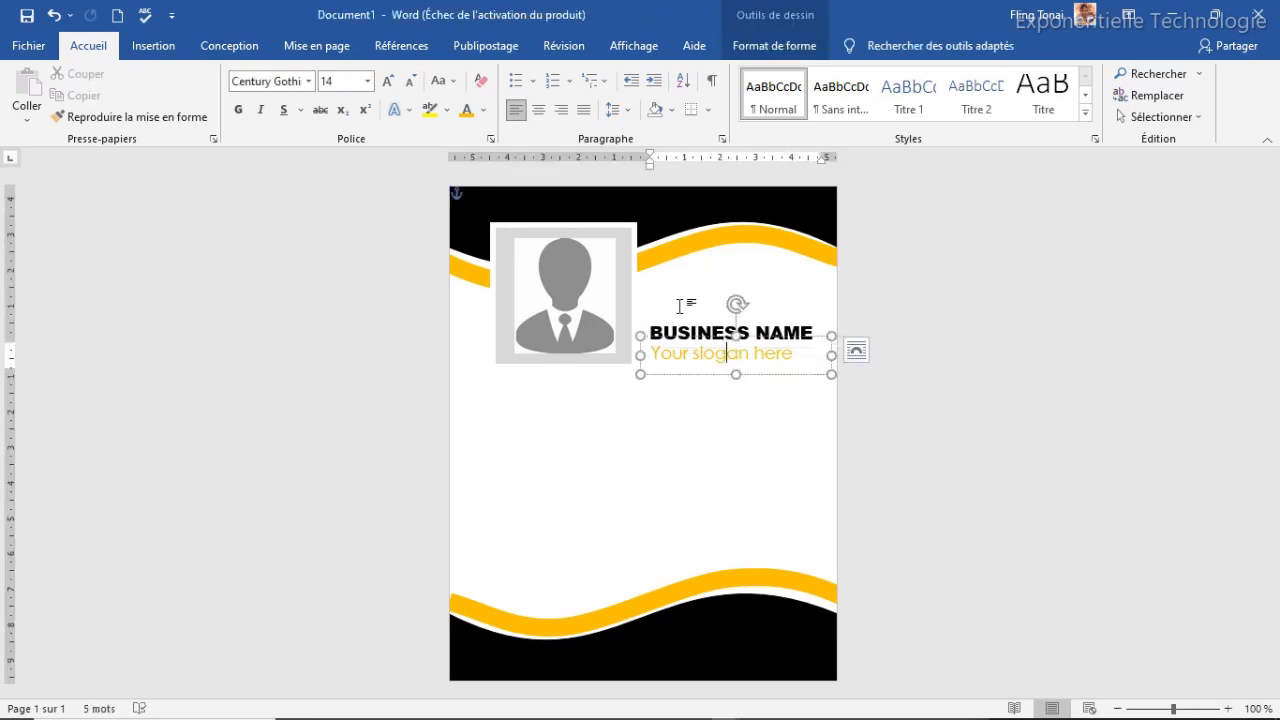
pyautogui.click(718, 333)
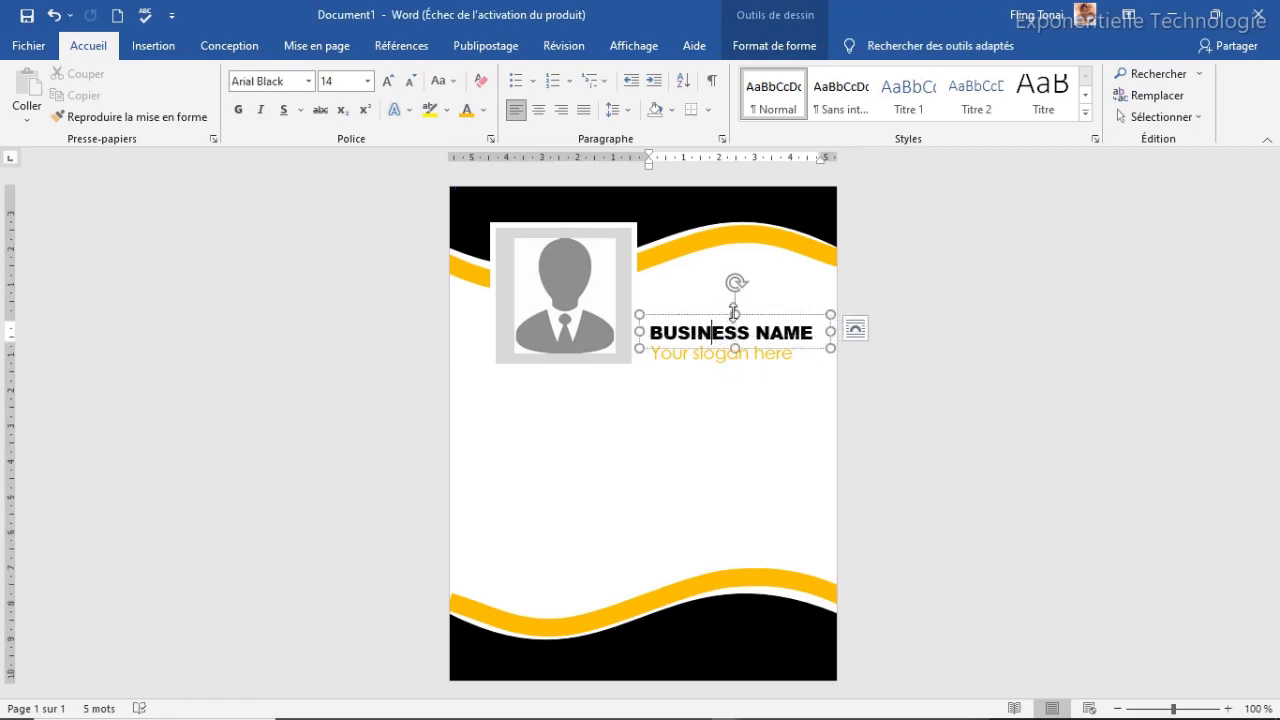
# Duplicate the BUSINESS NAME box above the original and change its text to LOGO
pyautogui.hotkey('ctrl', 'd')
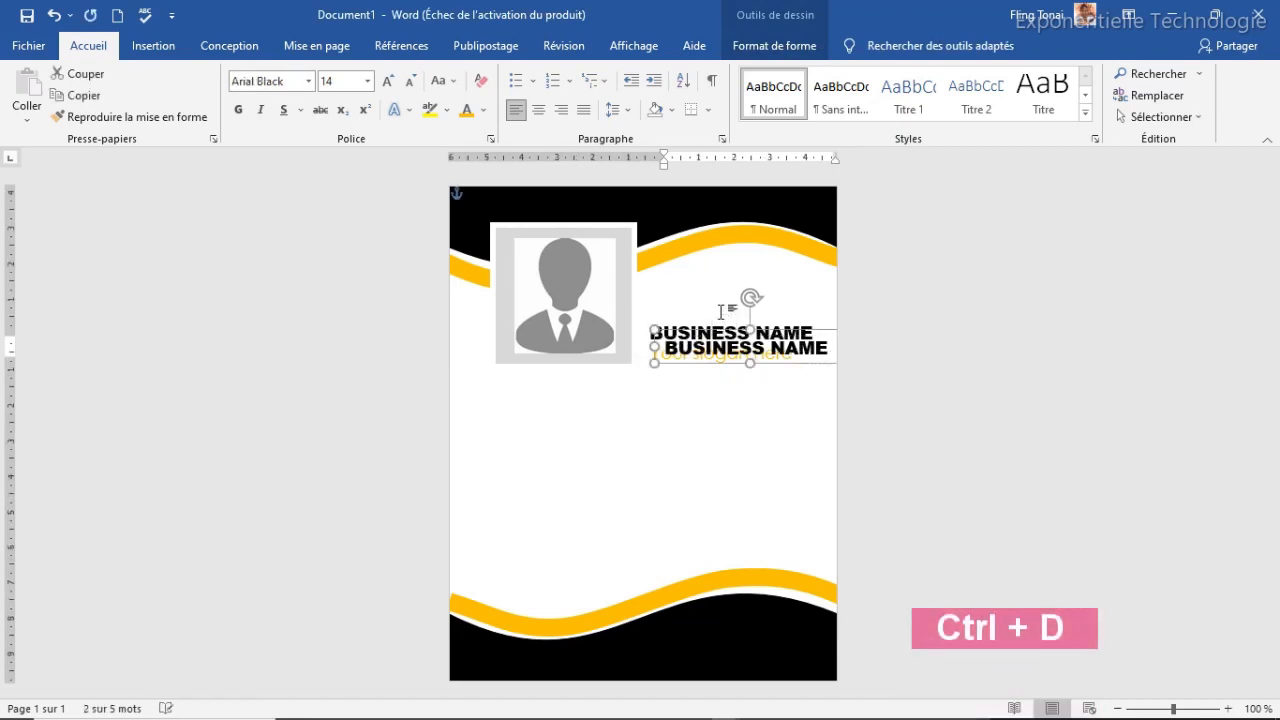
pyautogui.moveTo(740, 333); pyautogui.dragTo(737, 270)
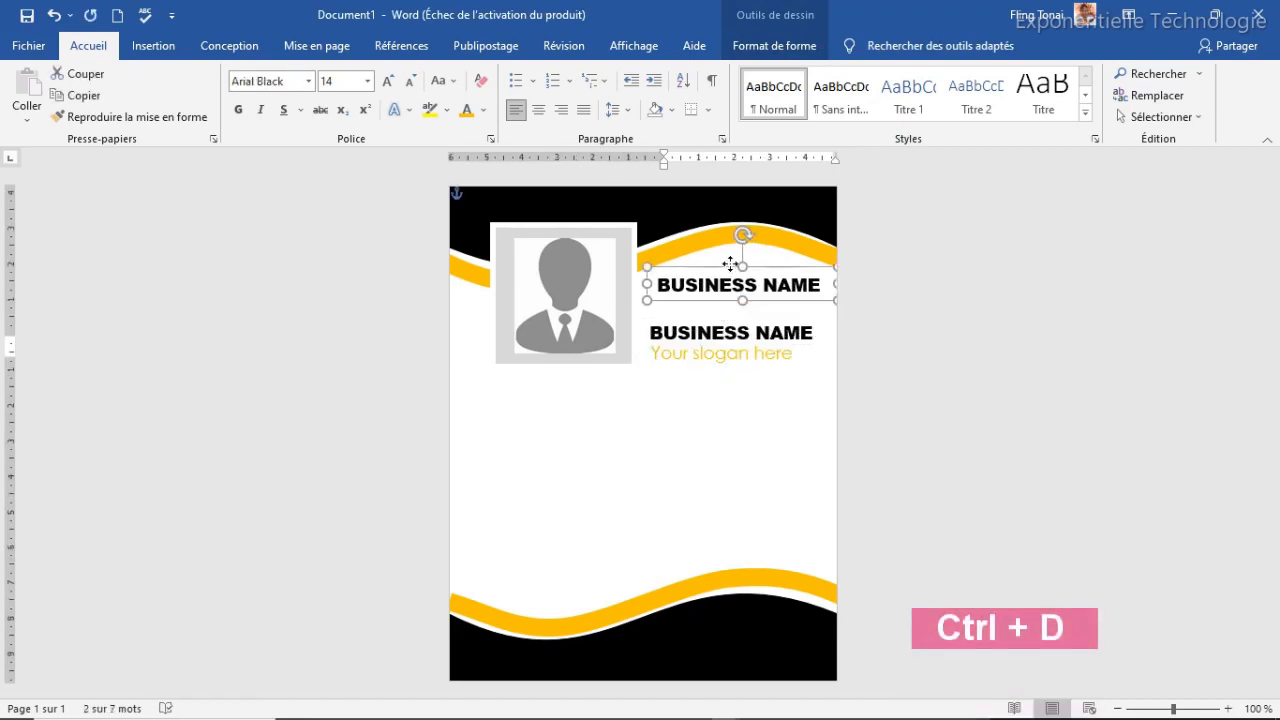
pyautogui.click(737, 284)
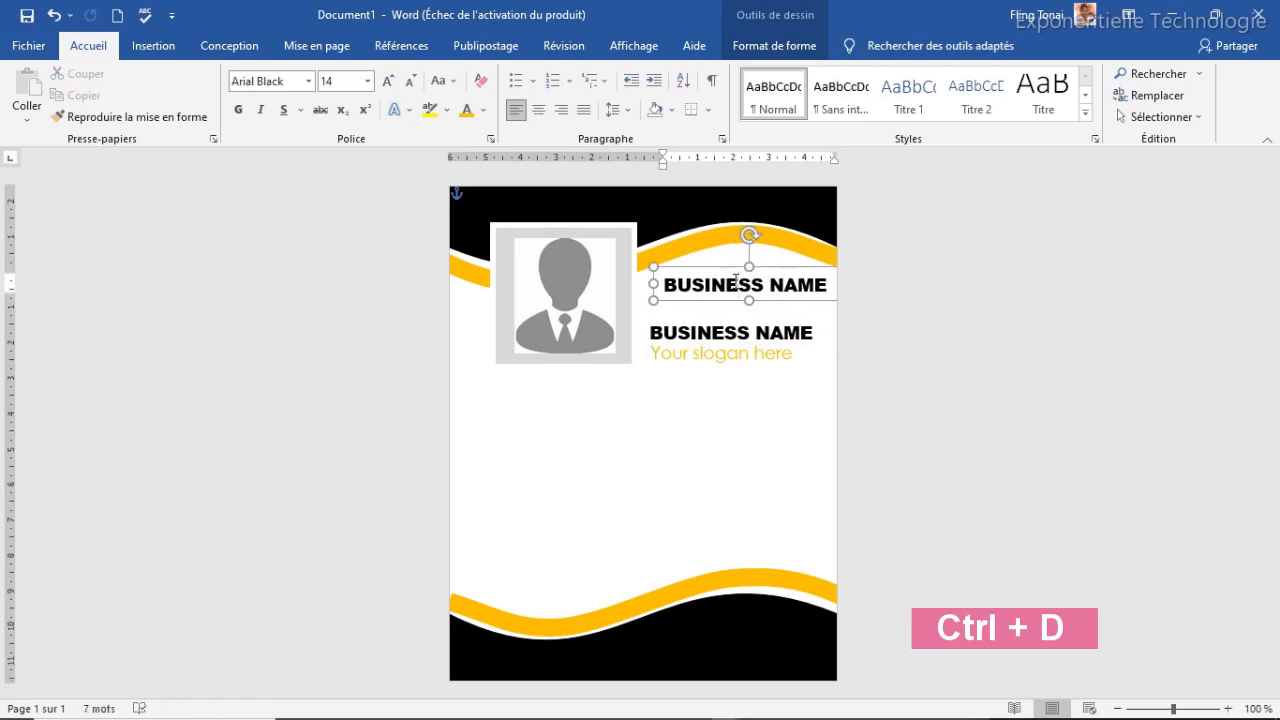
pyautogui.tripleClick(737, 284)
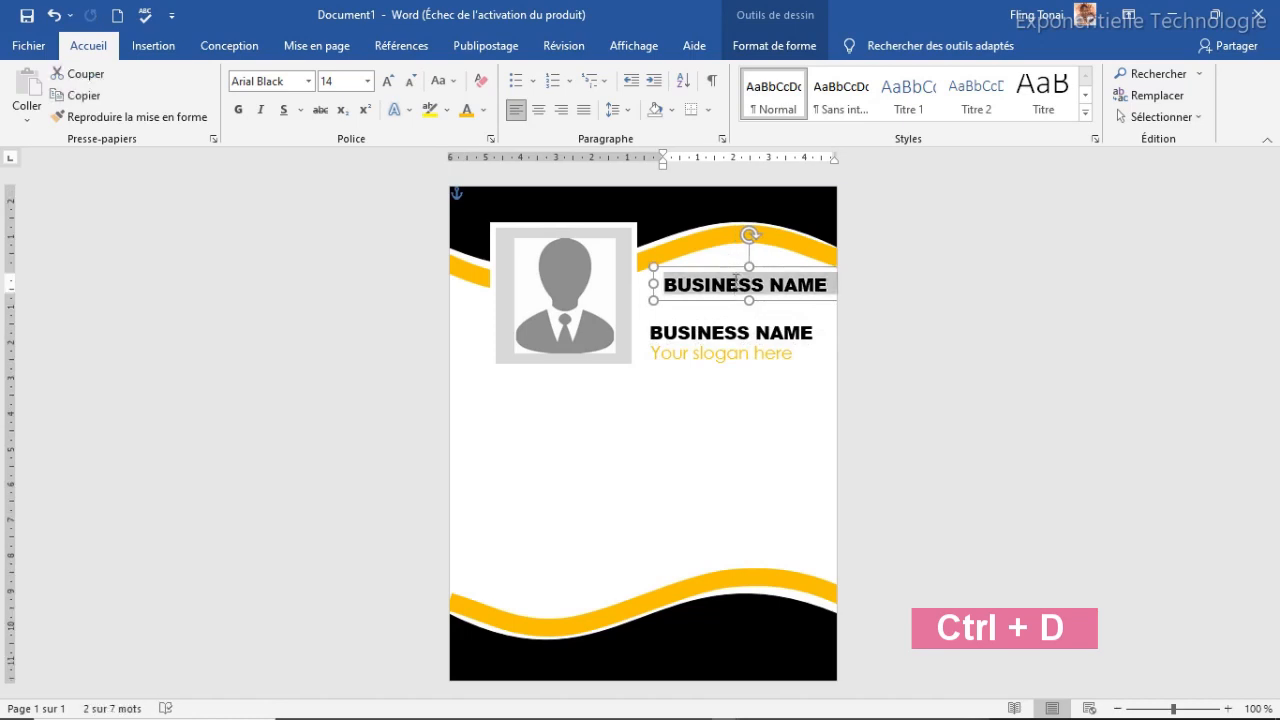
pyautogui.write('LO')
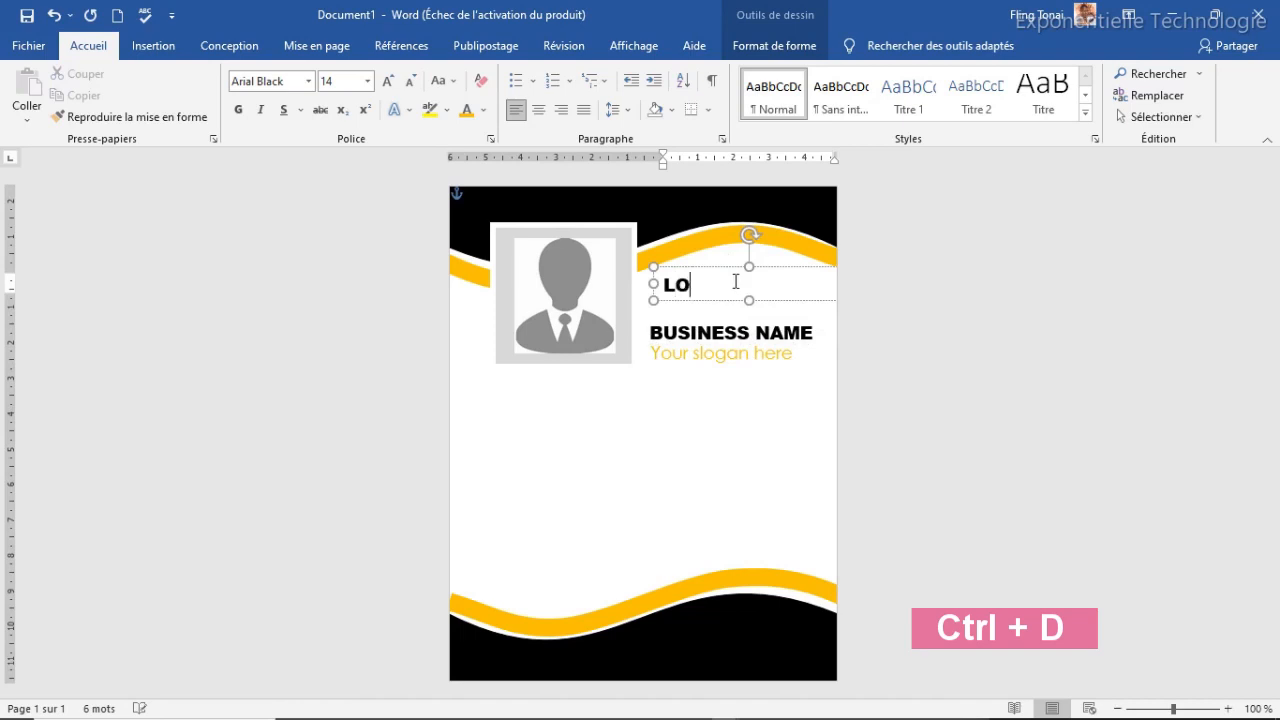
pyautogui.write('GO')
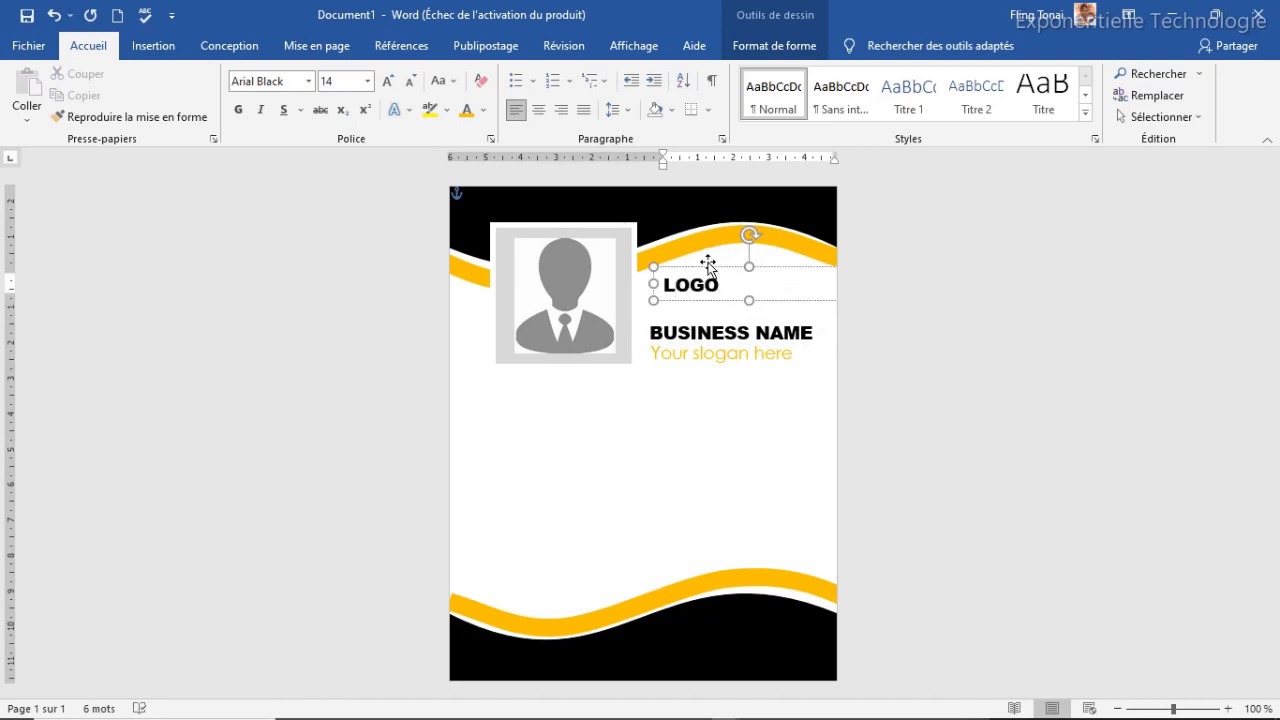
# Enlarge LOGO to 18 pt and resize and position its box above BUSINESS NAME
pyautogui.moveTo(708, 265); pyautogui.dragTo(688, 277)
pyautogui.moveTo(828, 293); pyautogui.dragTo(770, 275)
pyautogui.click(391, 84)
pyautogui.click(391, 84)
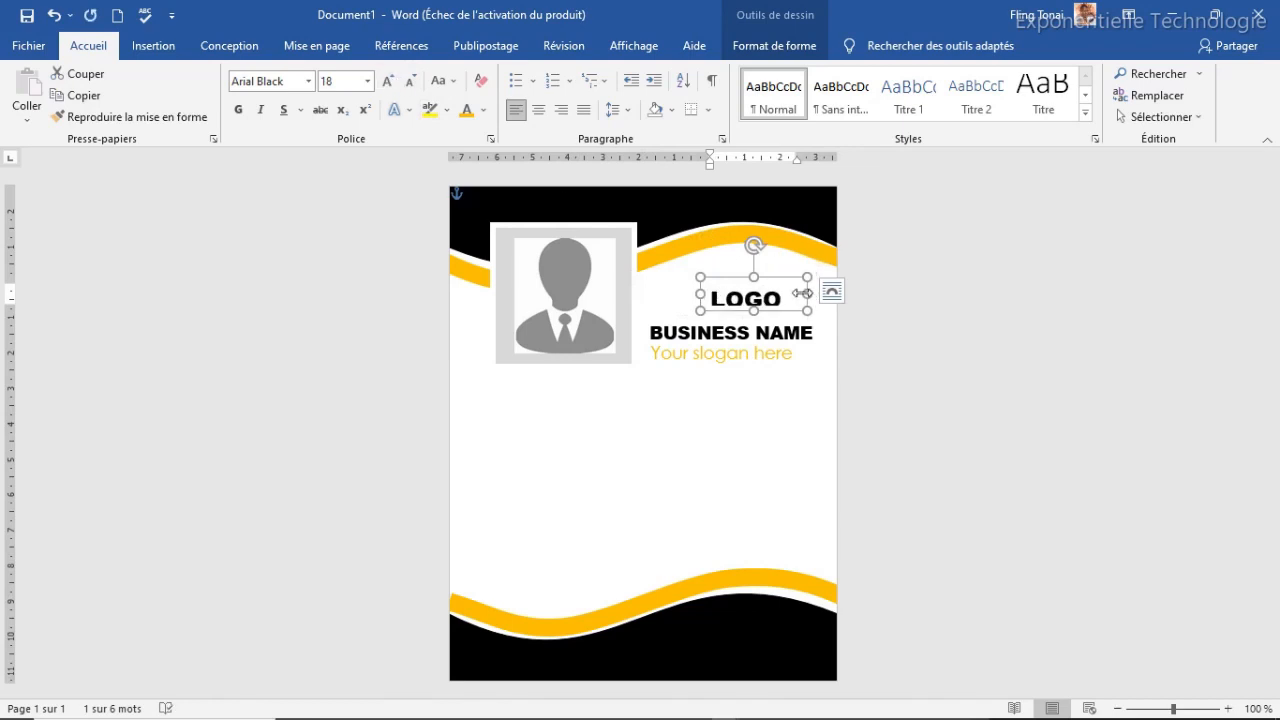
pyautogui.moveTo(754, 311); pyautogui.dragTo(755, 326)
pyautogui.moveTo(770, 283); pyautogui.dragTo(807, 264)
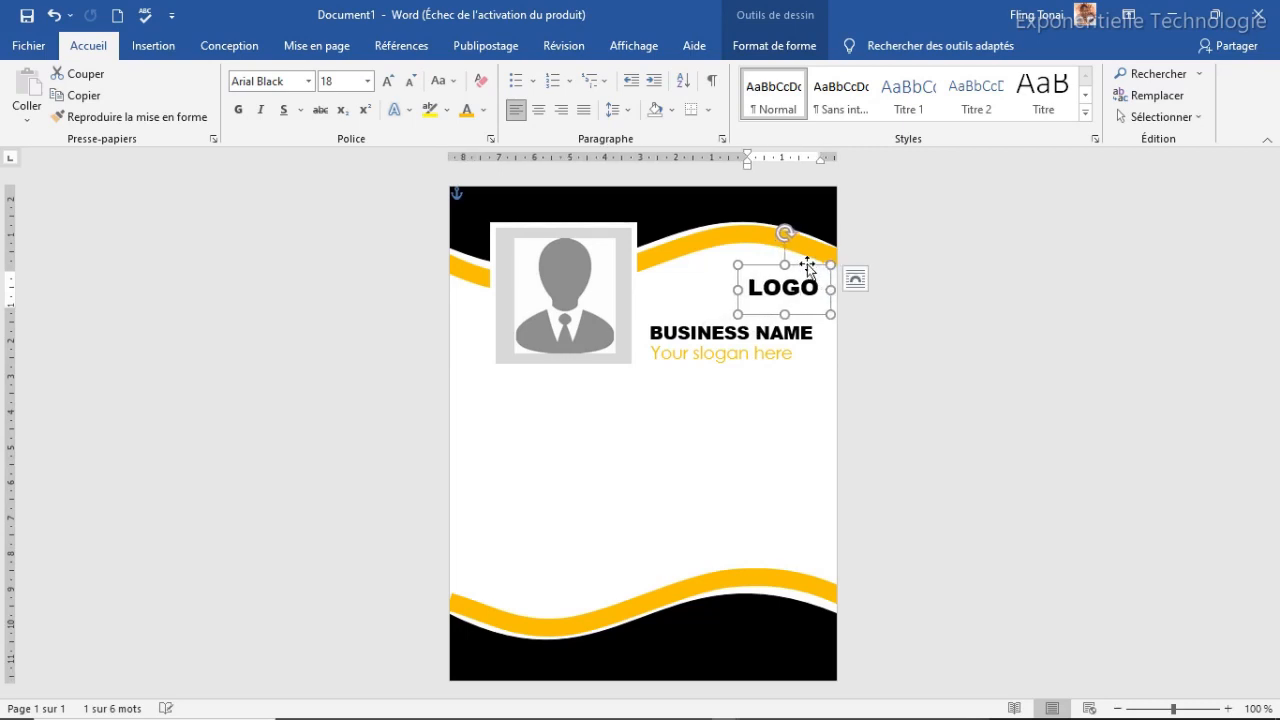
pyautogui.press('Left')
pyautogui.press('Left')
pyautogui.press('Left')
pyautogui.press('Left')
pyautogui.press('Up')
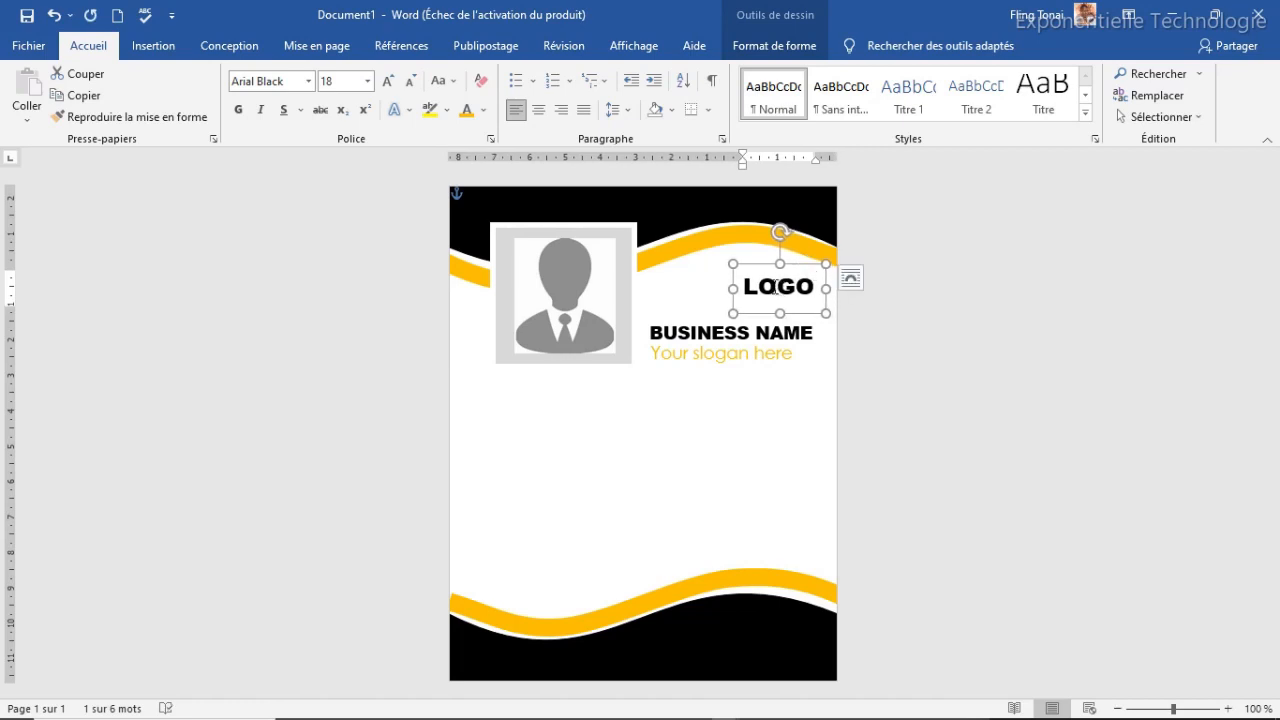
# Colour the O of LOGO yellow
pyautogui.moveTo(768, 287); pyautogui.dragTo(757, 287)
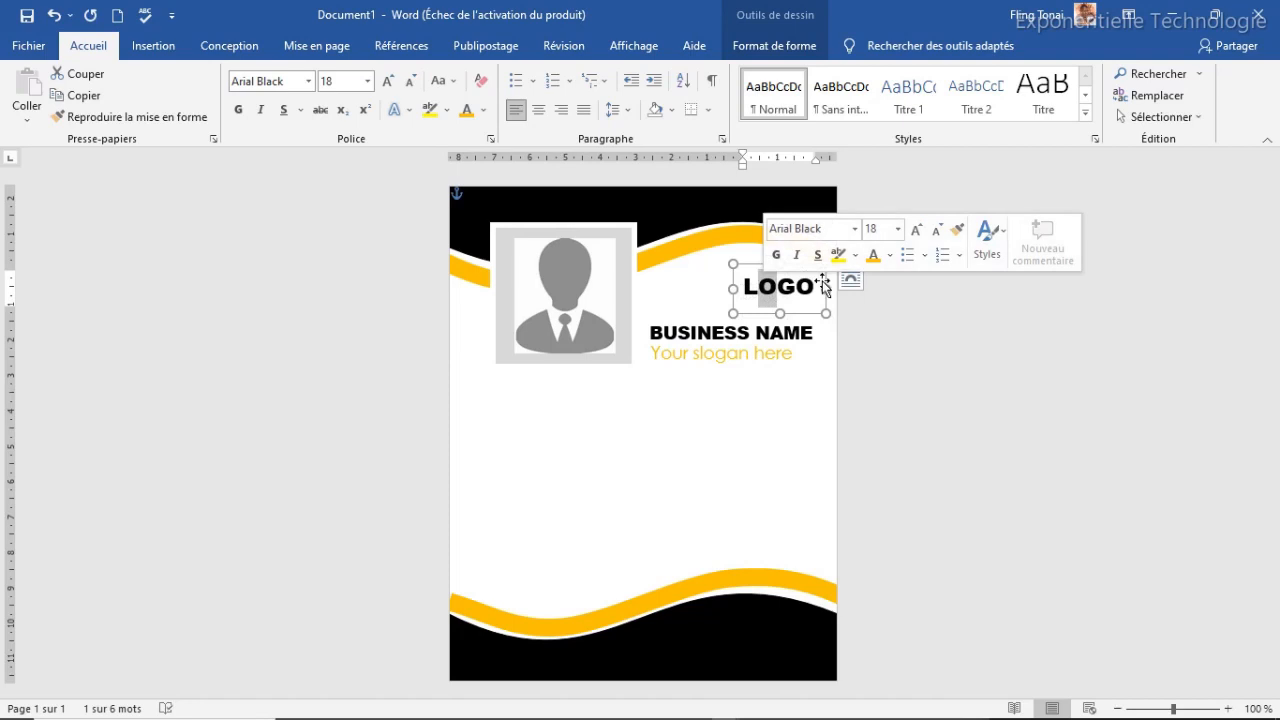
pyautogui.click(467, 113)
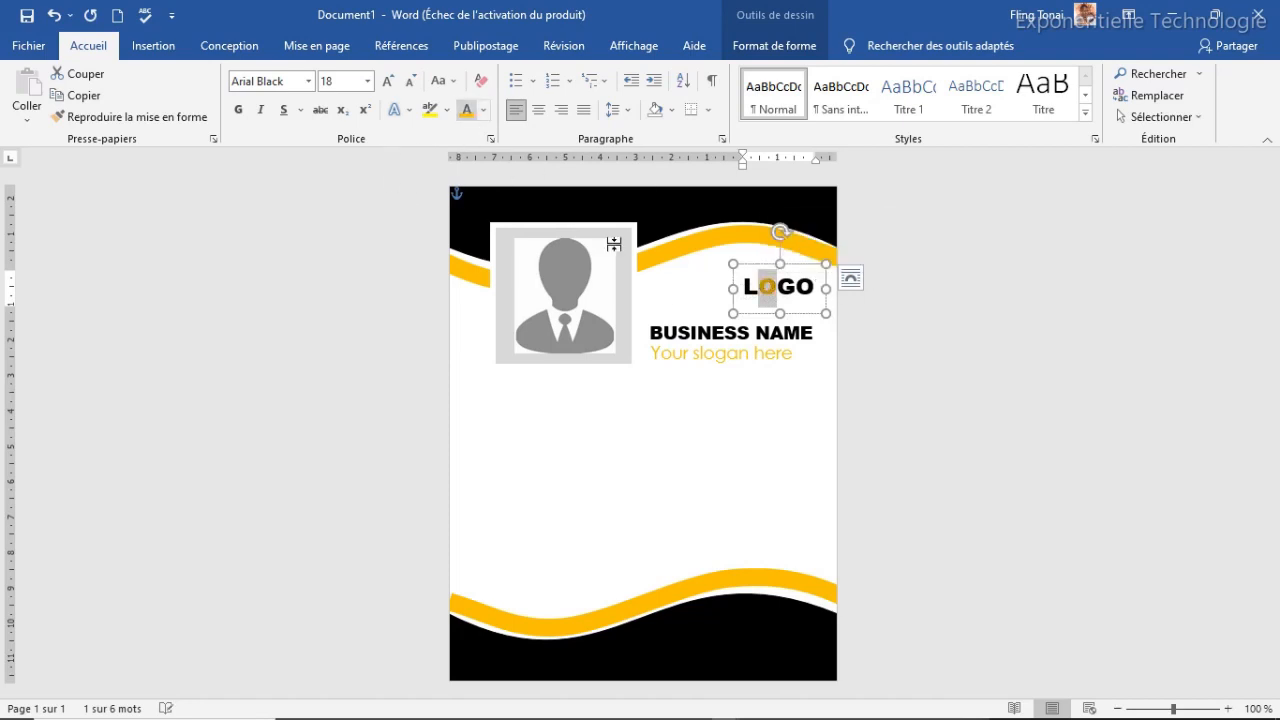
pyautogui.click(688, 354)
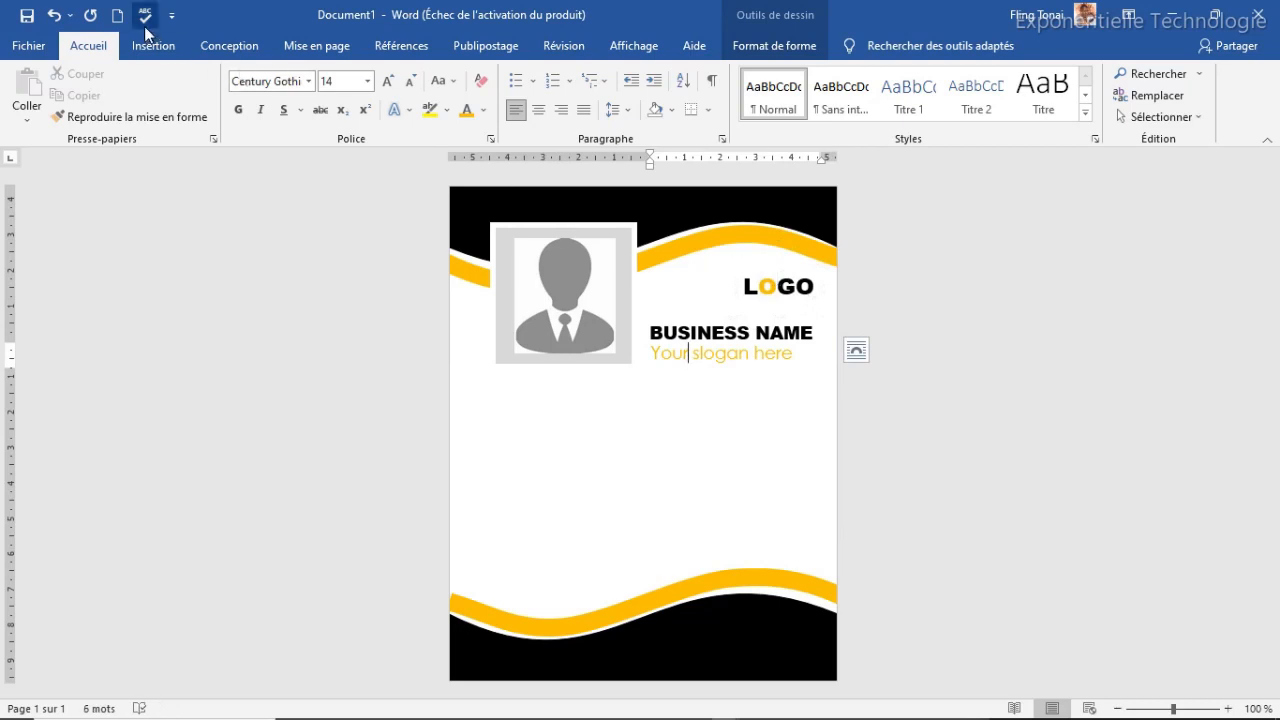
pyautogui.click(155, 53)
# Draw a yellow 2¼ pt line under LOGO
pyautogui.click(288, 79)
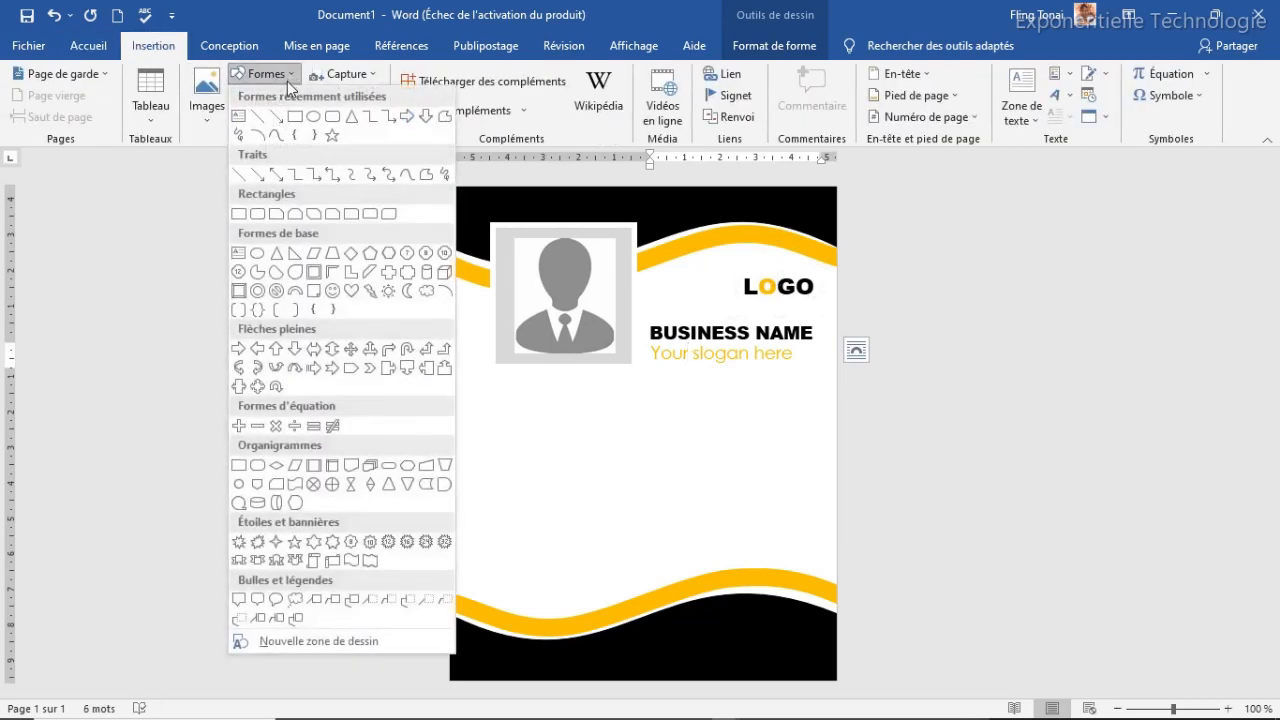
pyautogui.click(266, 117)
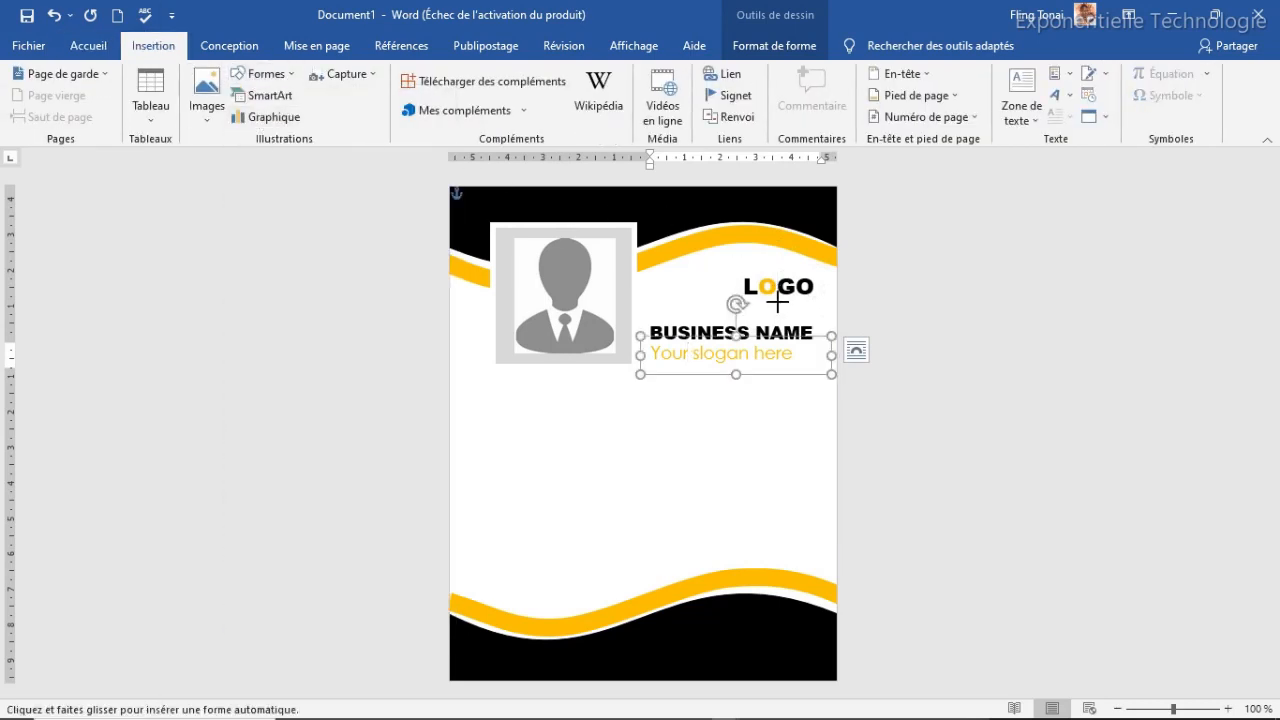
pyautogui.moveTo(763, 300); pyautogui.dragTo(813, 300)
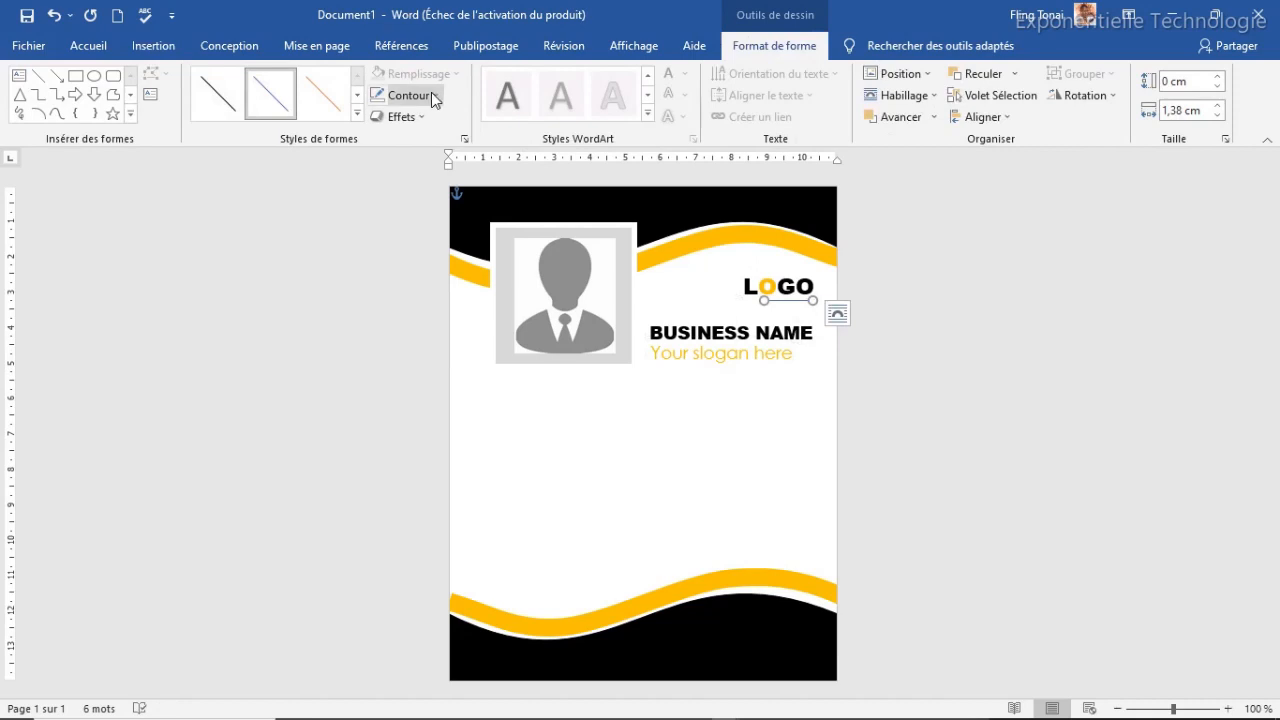
pyautogui.click(431, 93)
pyautogui.click(409, 242)
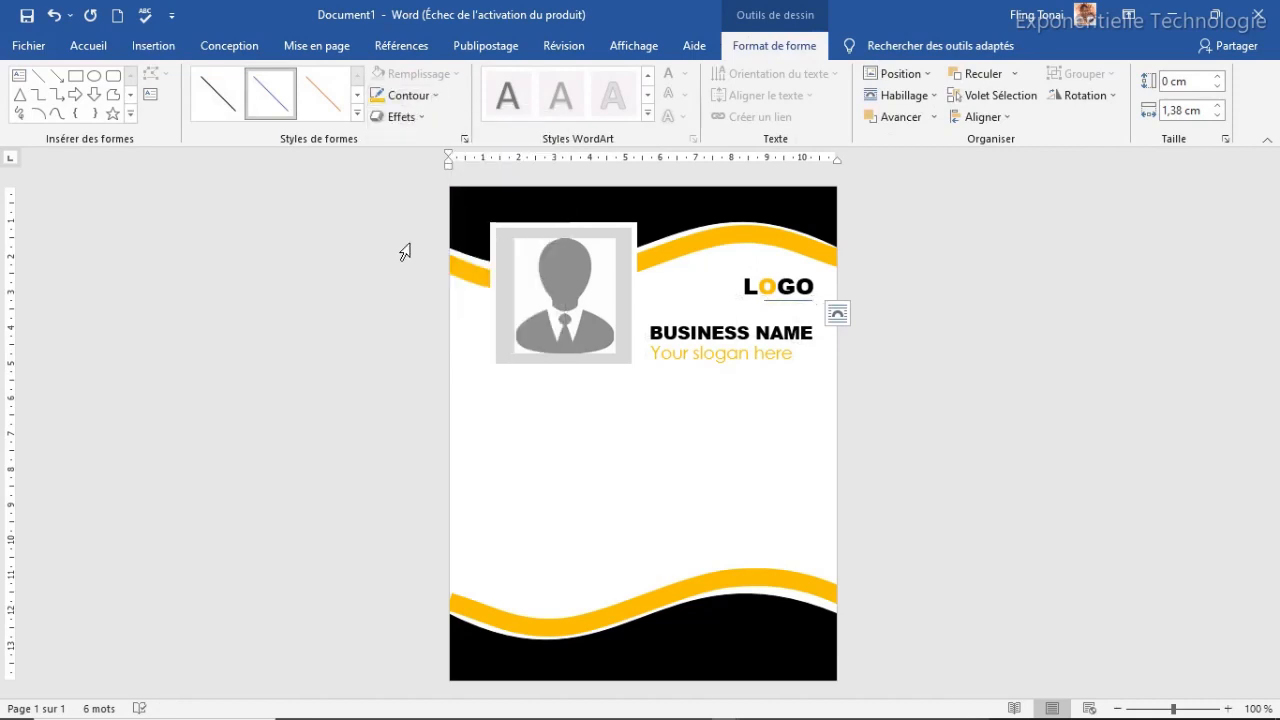
pyautogui.click(437, 99)
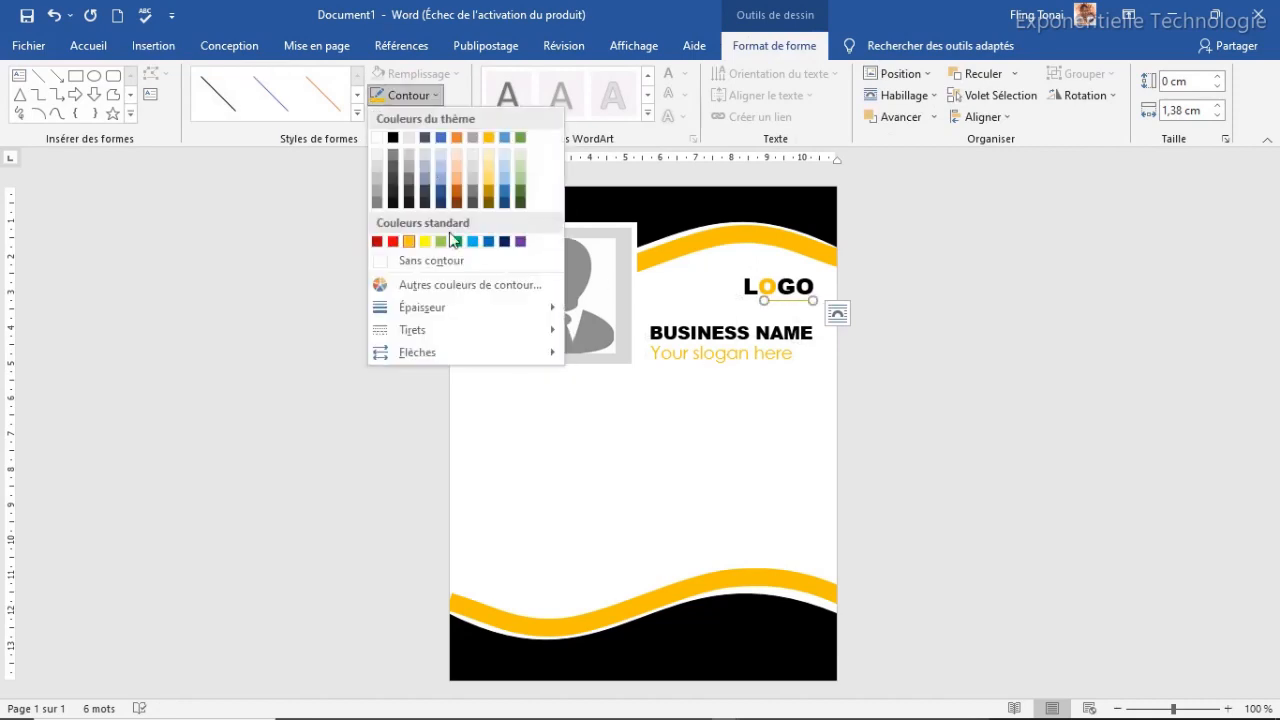
pyautogui.moveTo(520, 306)
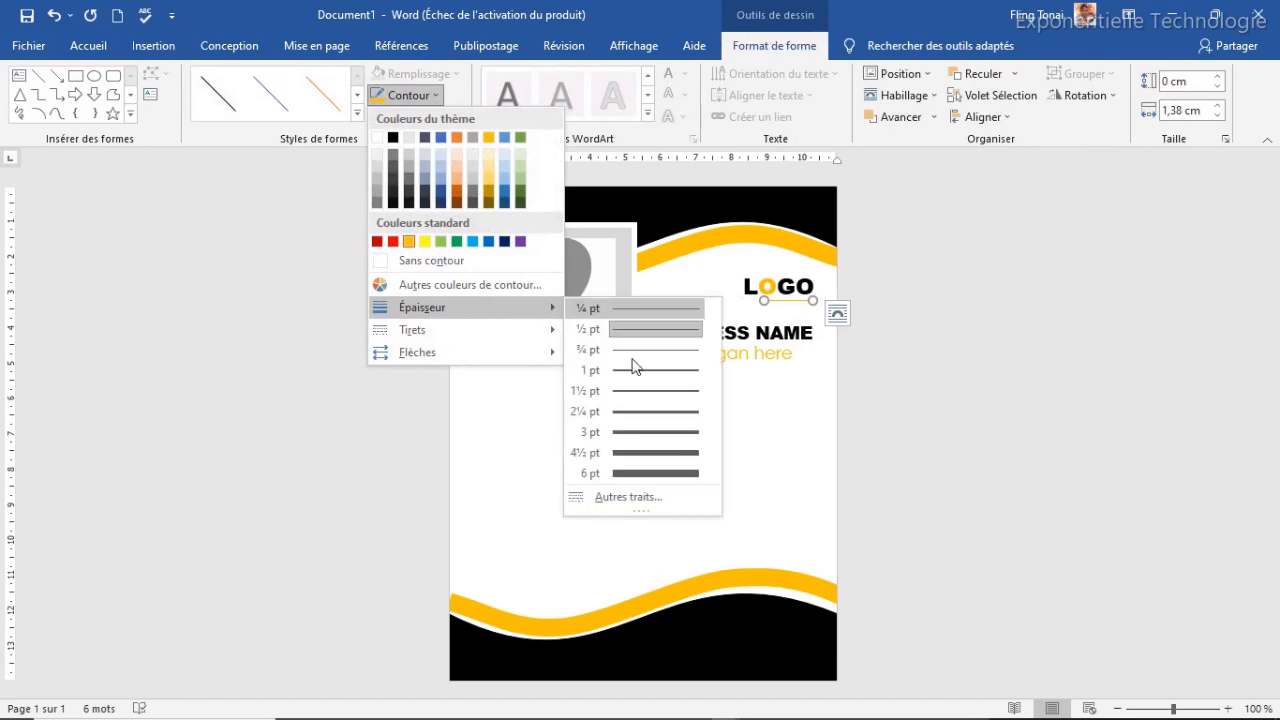
pyautogui.click(642, 412)
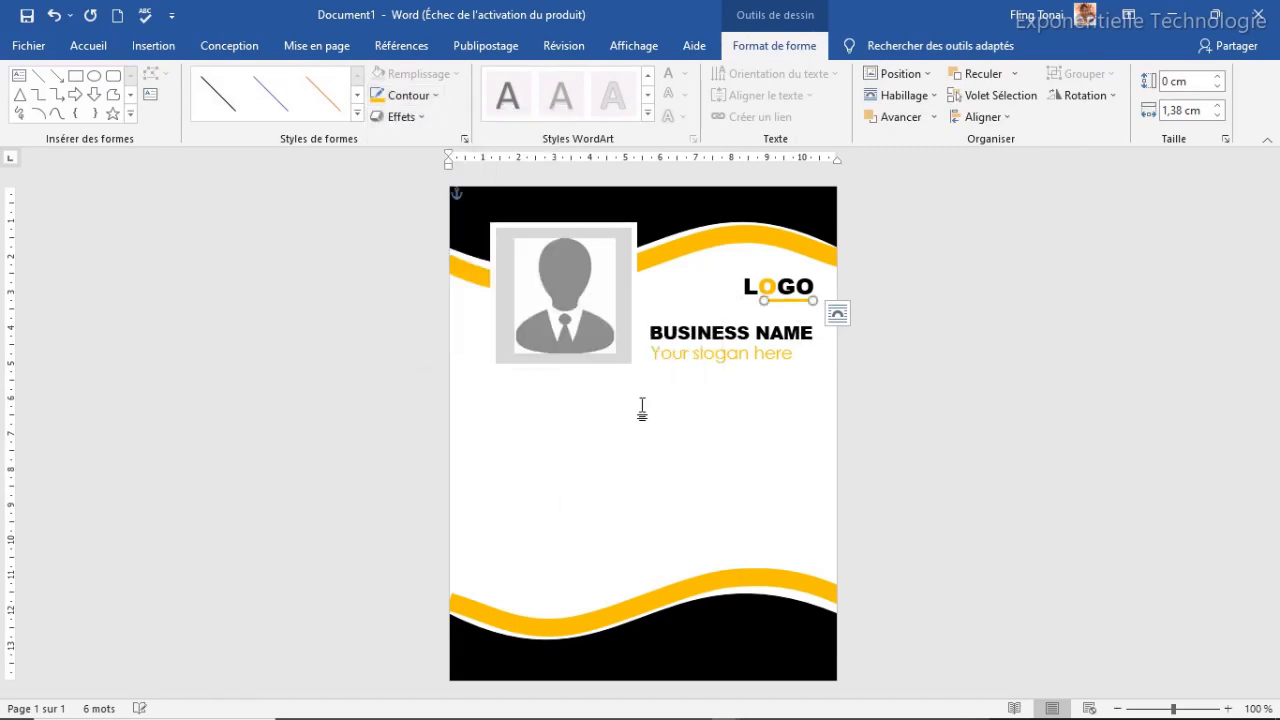
# Set the line's width to 1,5 cm and check its placement under LOGO
pyautogui.click(1183, 109)
pyautogui.write('1,5')
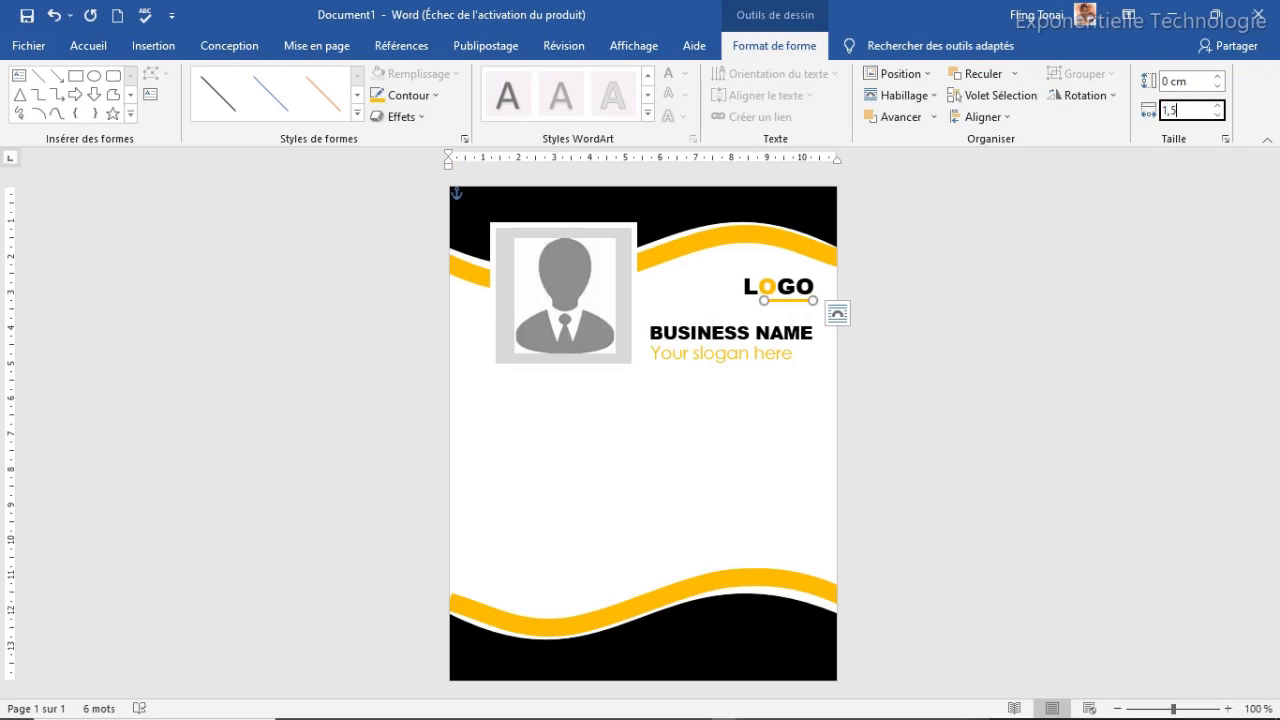
pyautogui.press('Return')
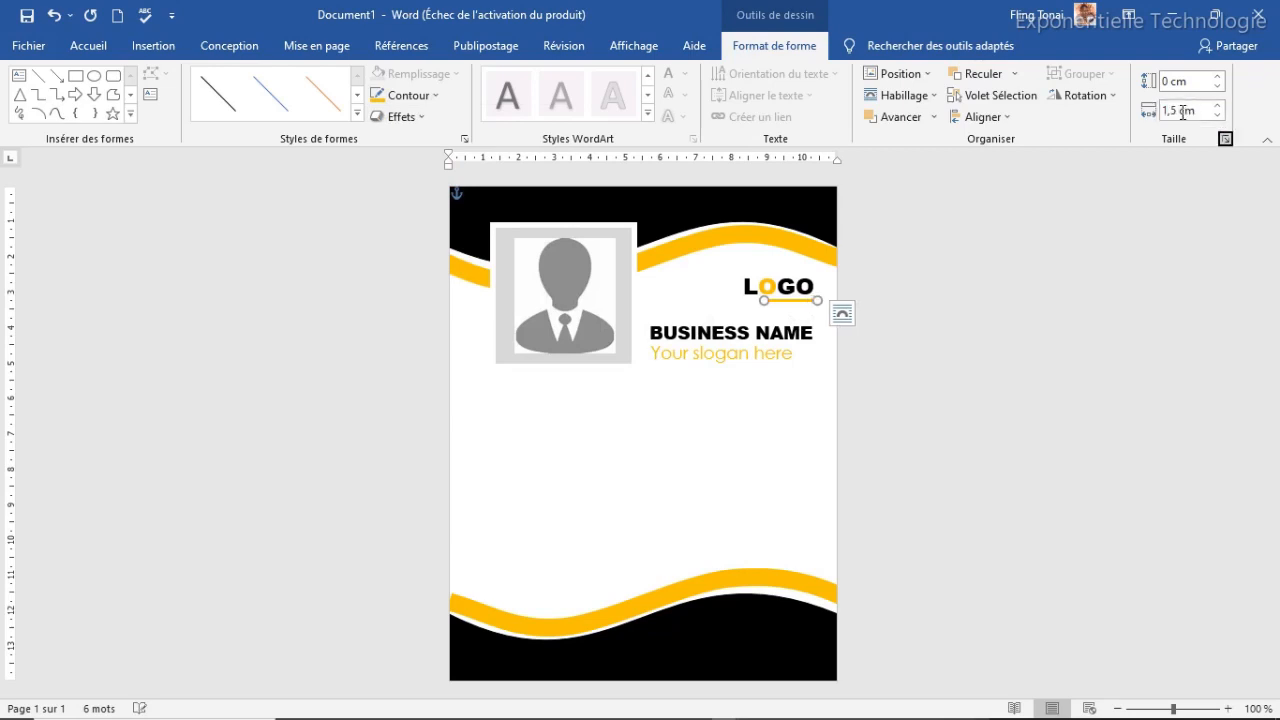
pyautogui.press('Tab')
pyautogui.press('Tab')
pyautogui.click(785, 297)
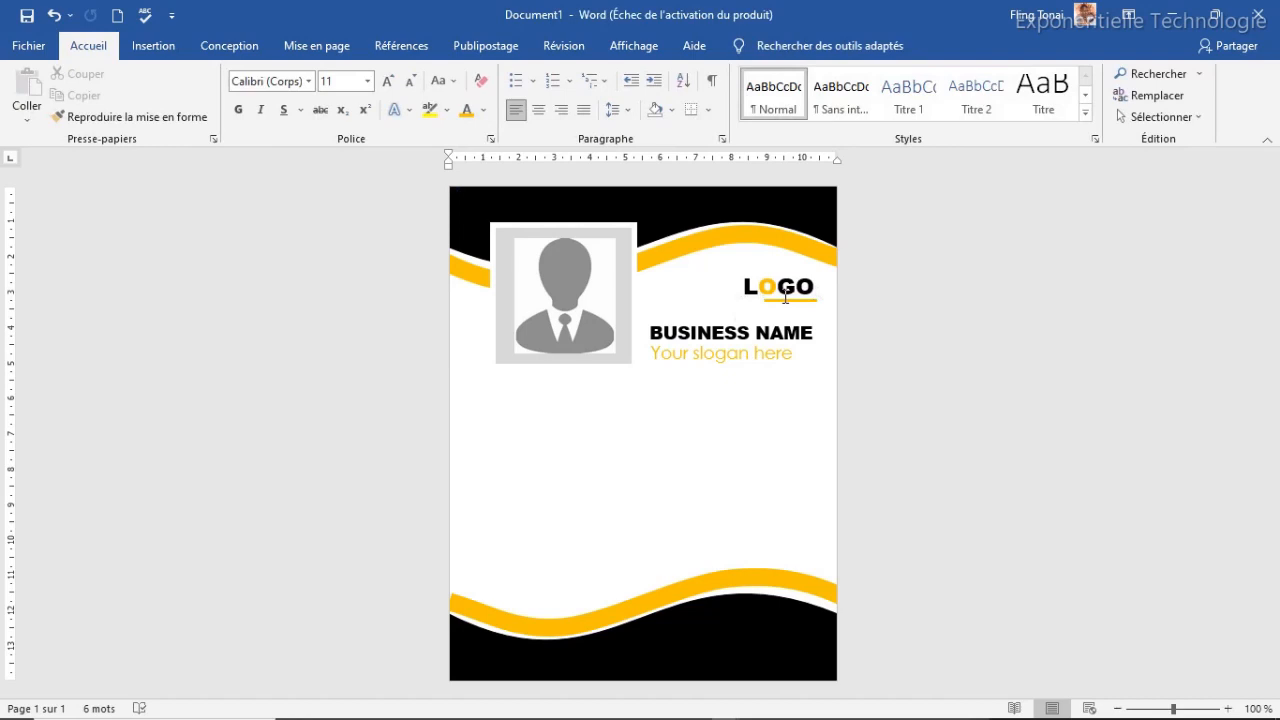
pyautogui.click(786, 300)
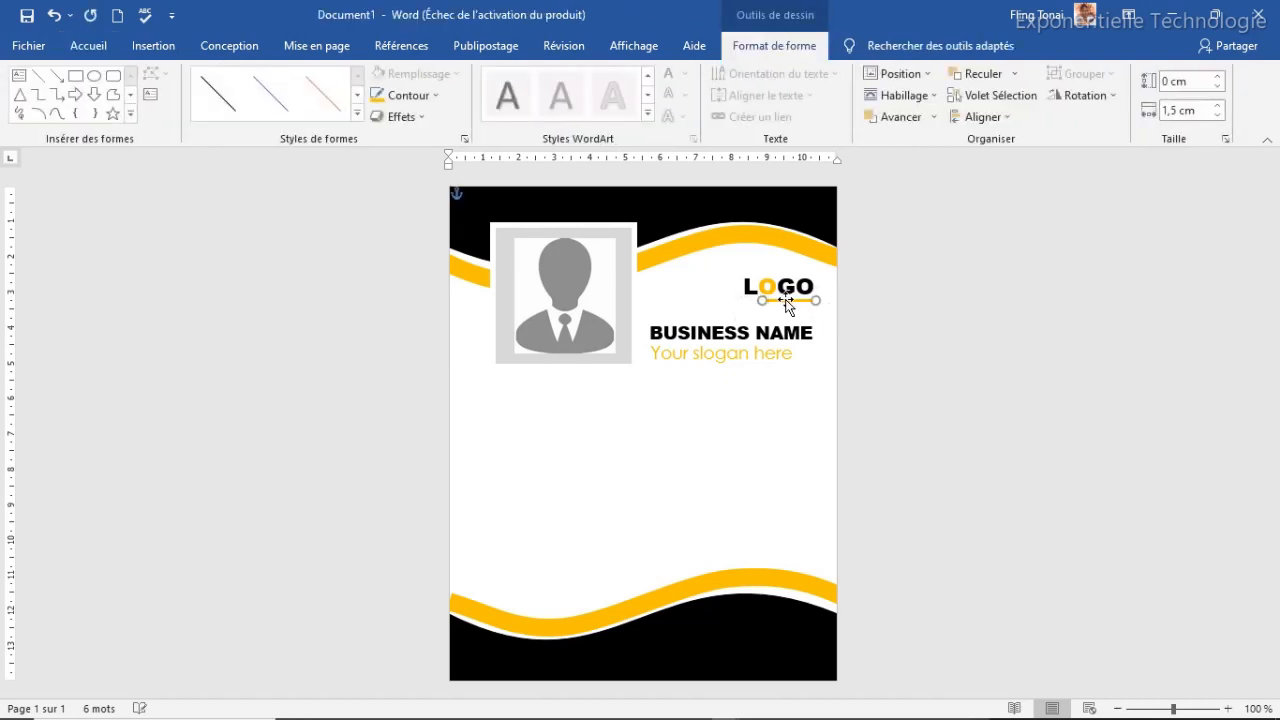
pyautogui.click(738, 318)
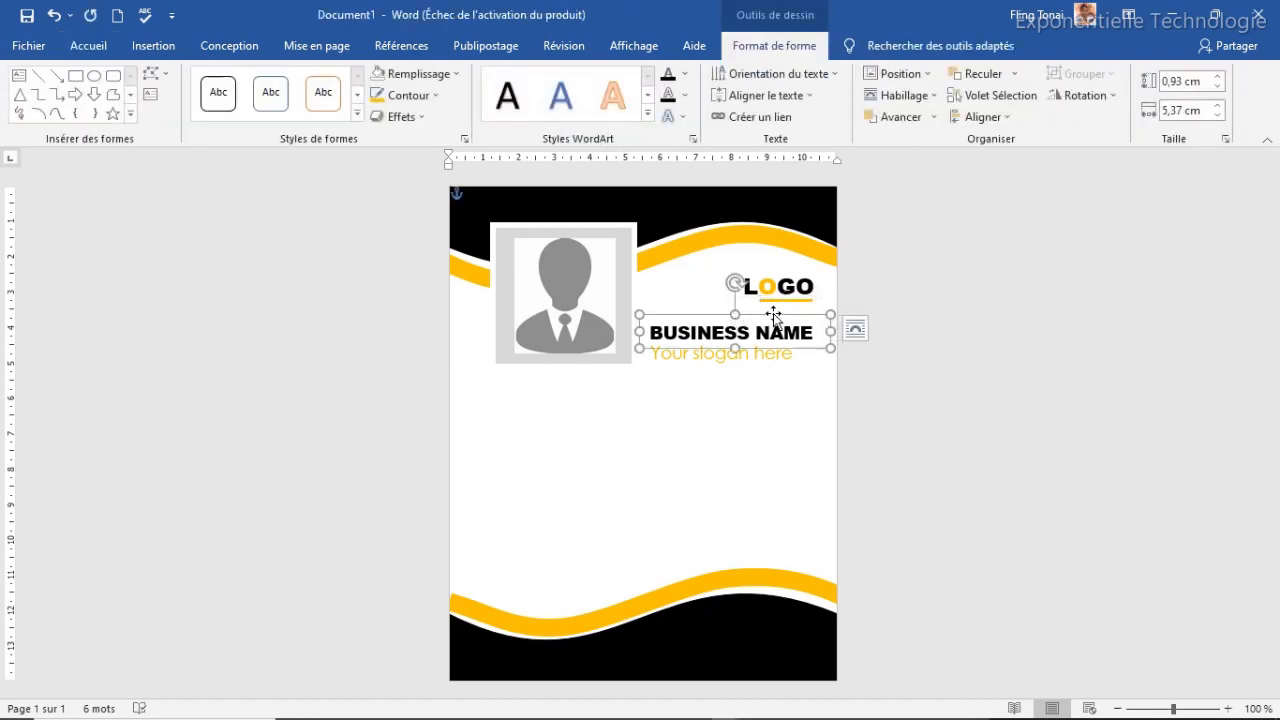
pyautogui.click(806, 299)
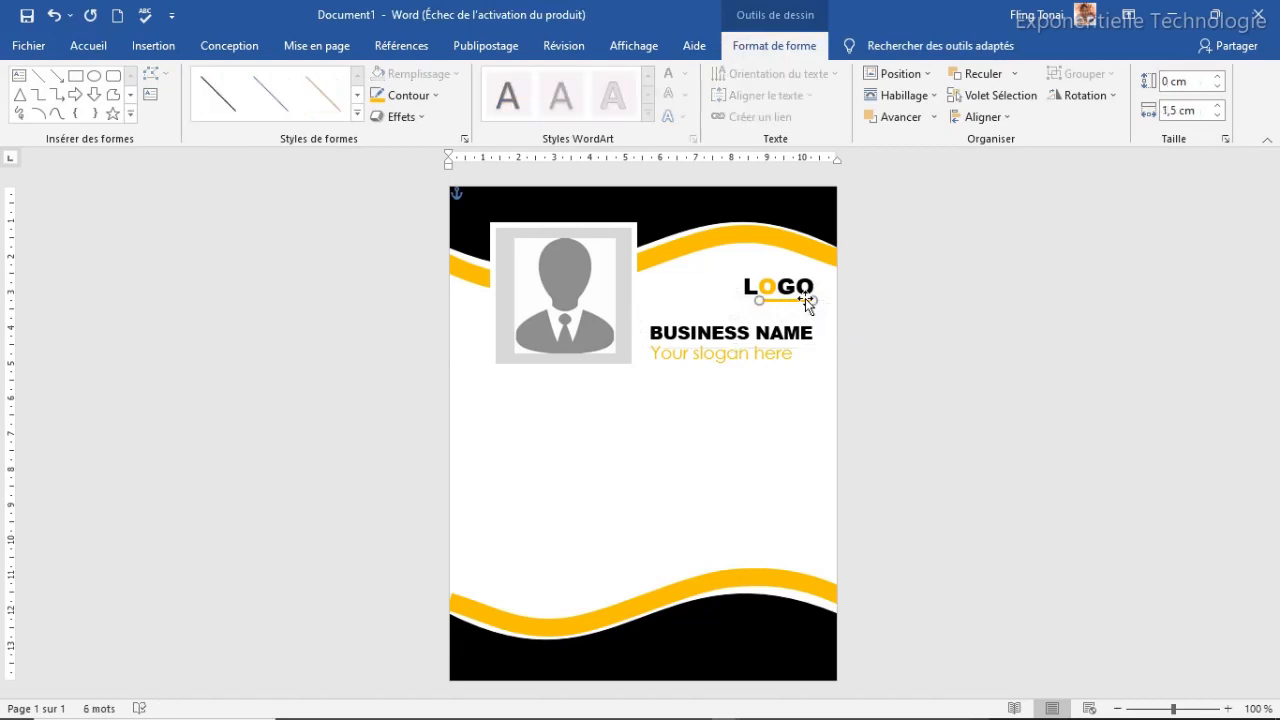
pyautogui.click(717, 302)
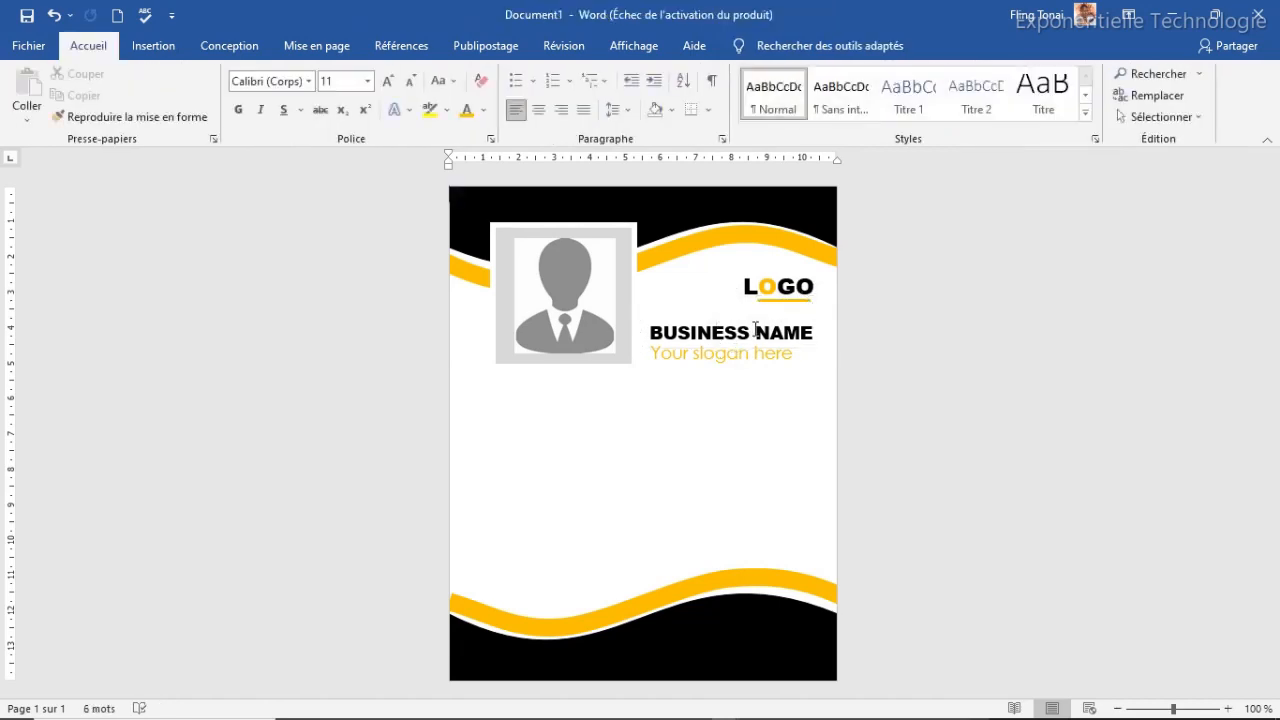
pyautogui.click(787, 299)
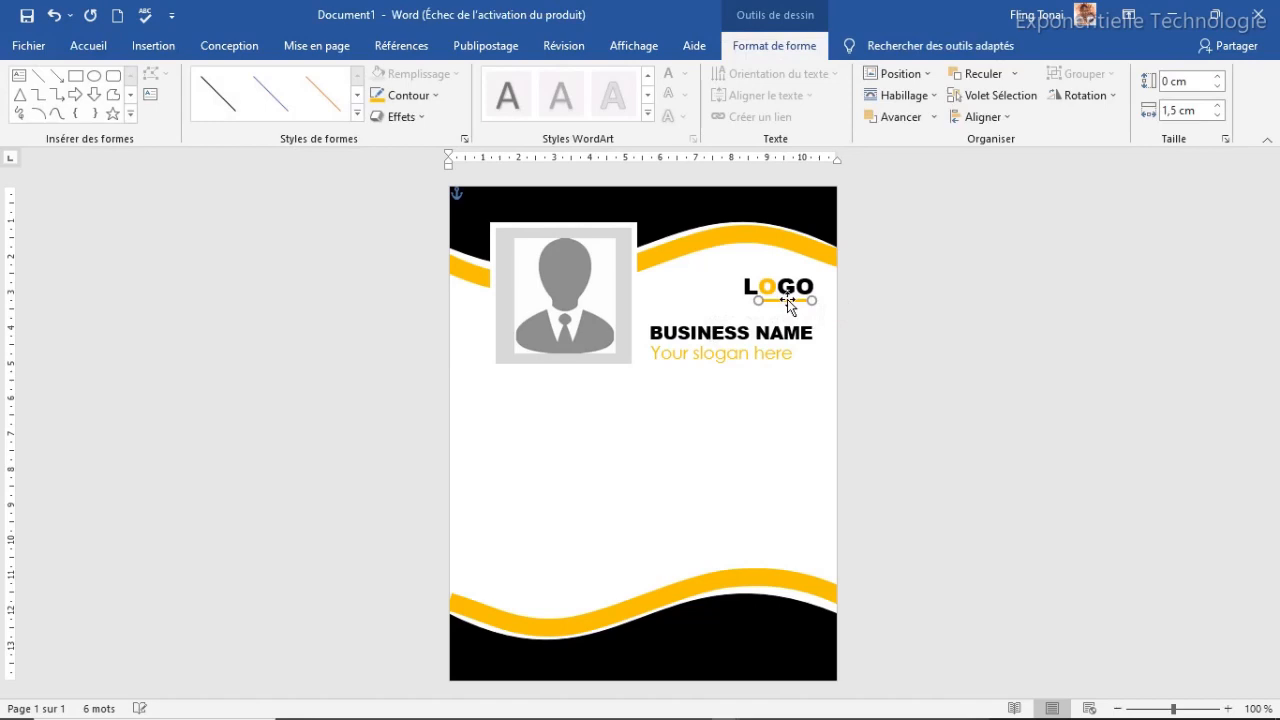
pyautogui.click(766, 294)
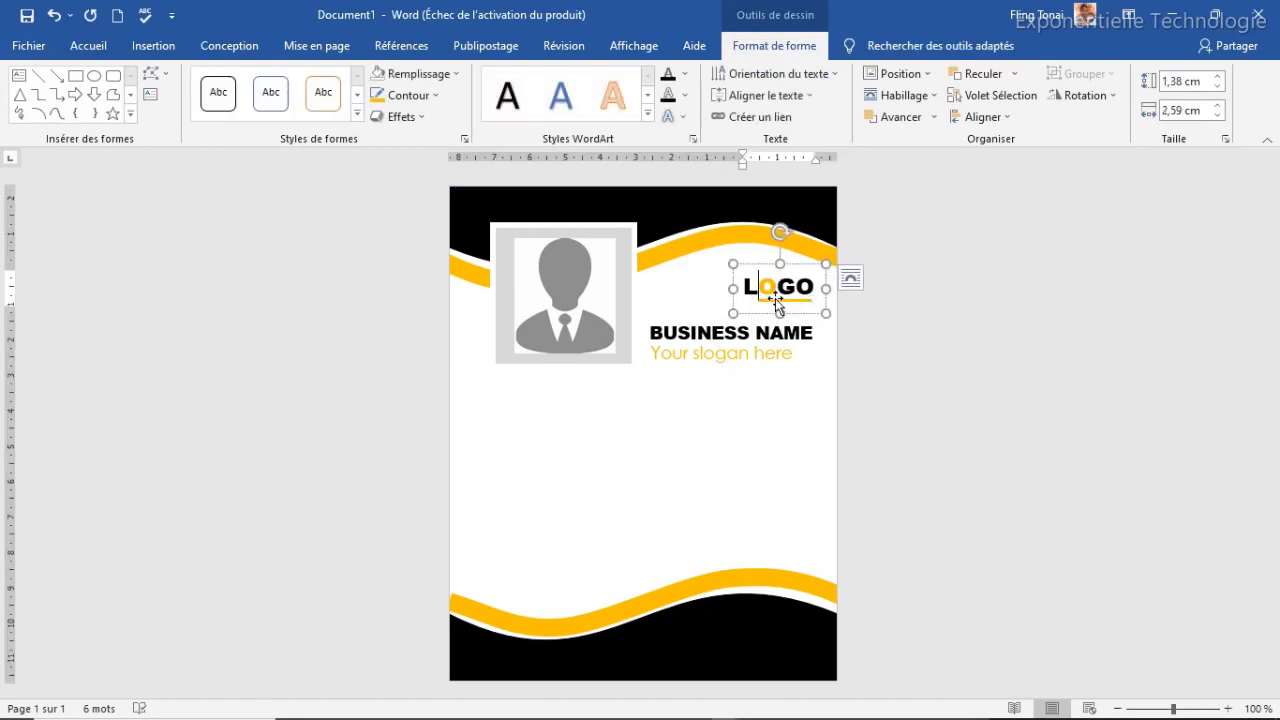
pyautogui.click(777, 300)
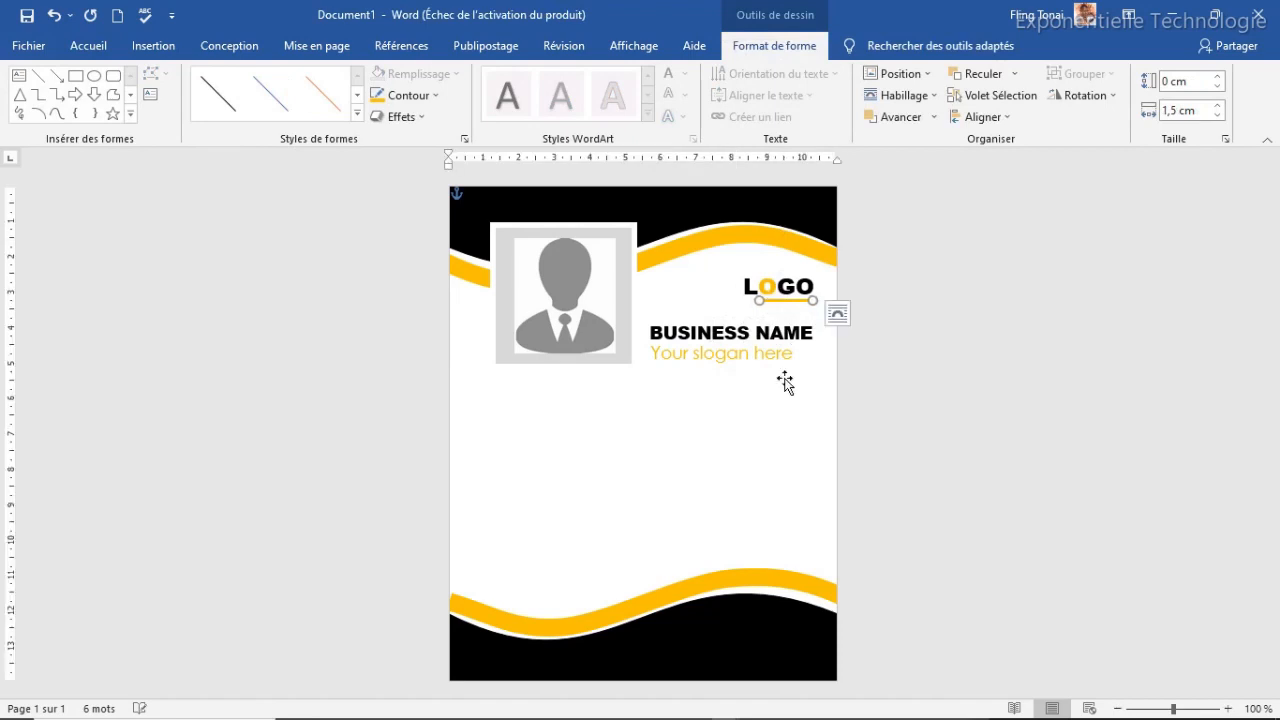
pyautogui.click(733, 447)
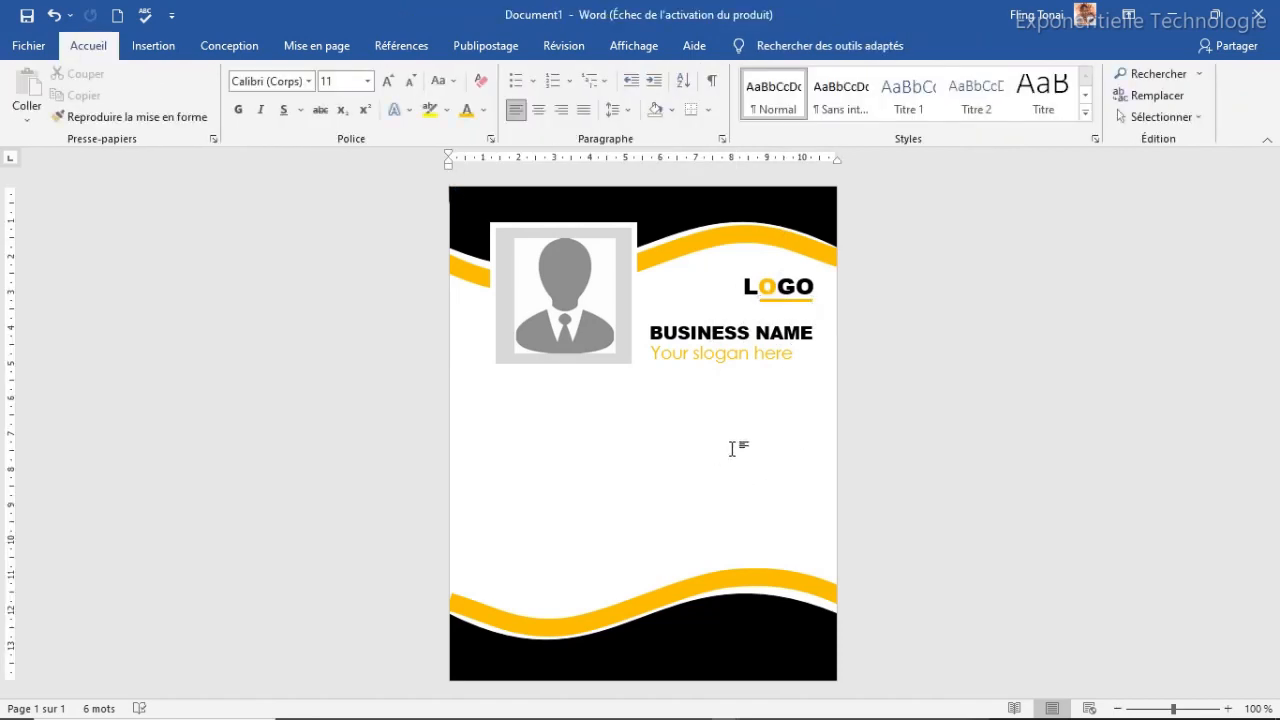
# Duplicate the BUSINESS NAME box below the photo and retype it as 'Id No :' plus the badge ID number
pyautogui.click(722, 334)
pyautogui.click(712, 316)
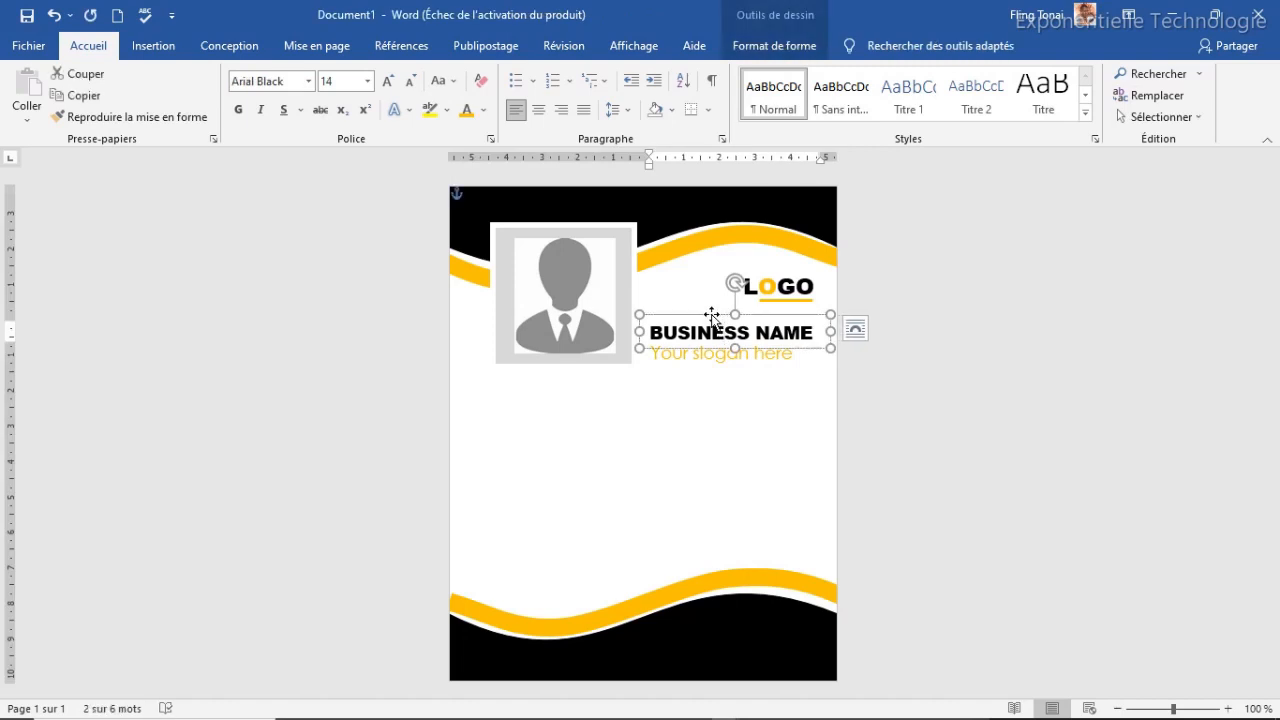
pyautogui.hotkey('ctrl', 'd')
pyautogui.moveTo(733, 333); pyautogui.dragTo(625, 372)
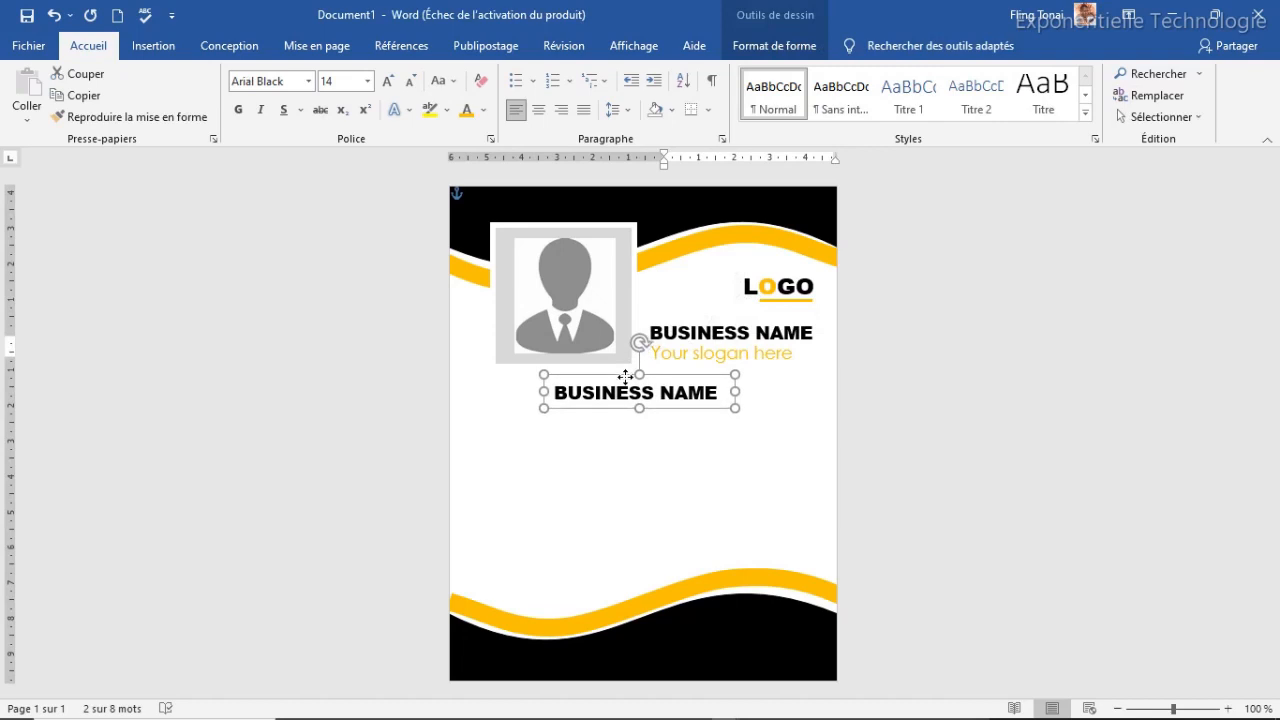
pyautogui.click(617, 392)
pyautogui.tripleClick(619, 392)
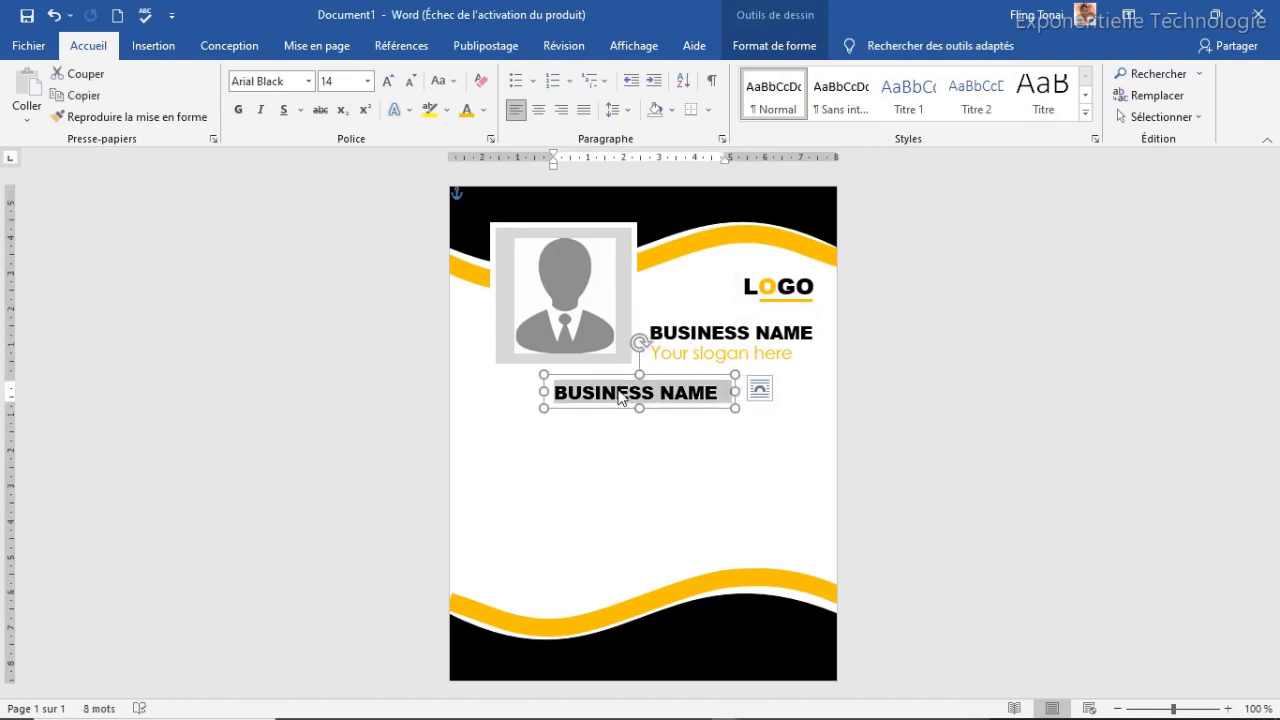
pyautogui.press('BackSpace')
pyautogui.write('Id')
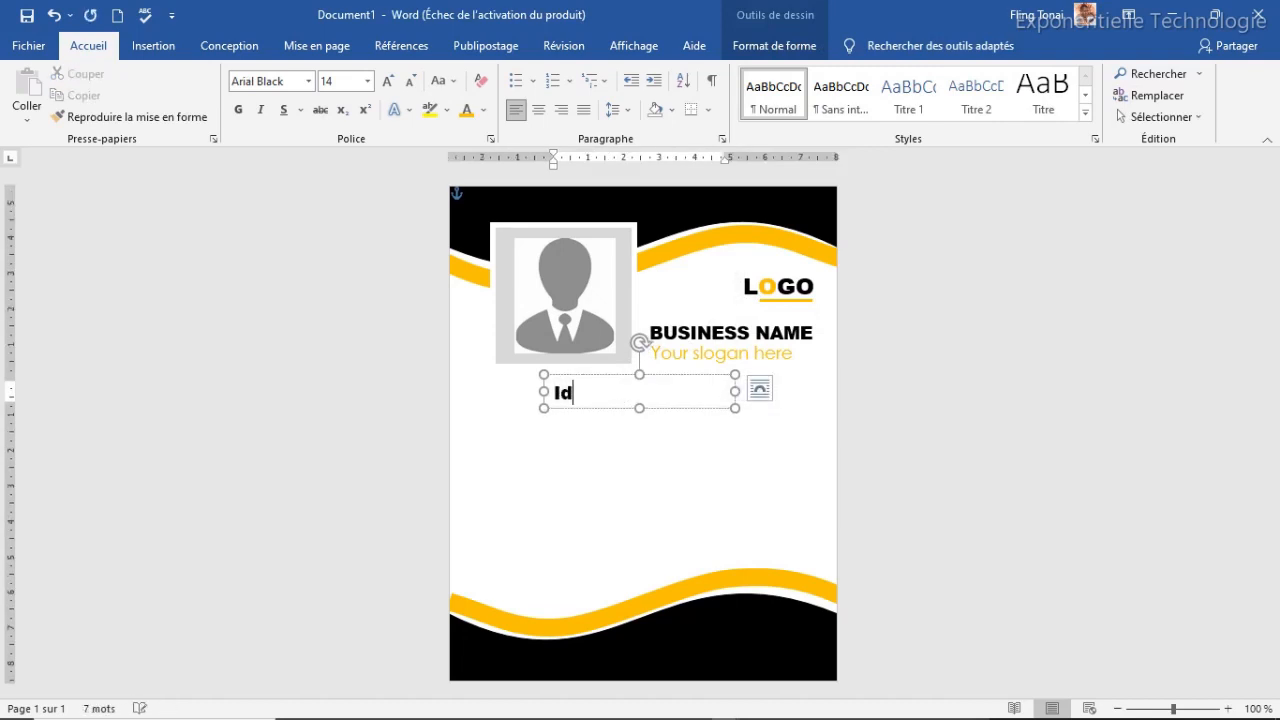
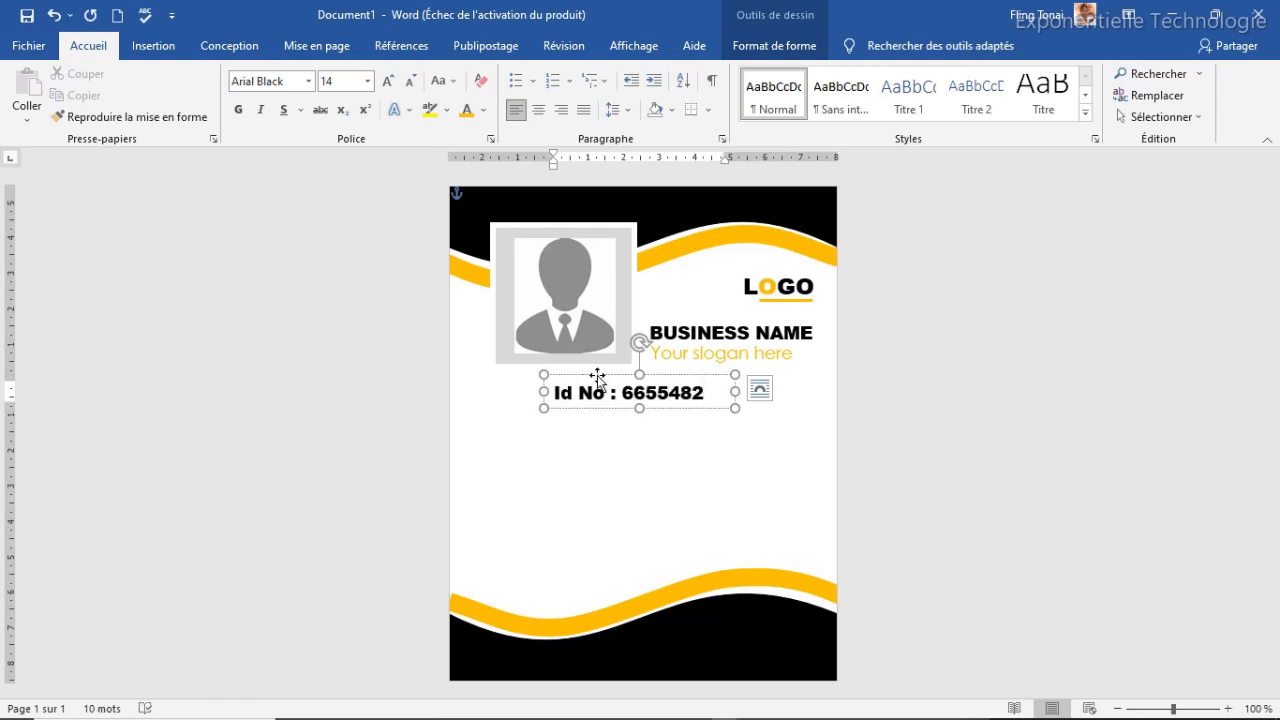
pyautogui.hotkey('ctrl', 'a')
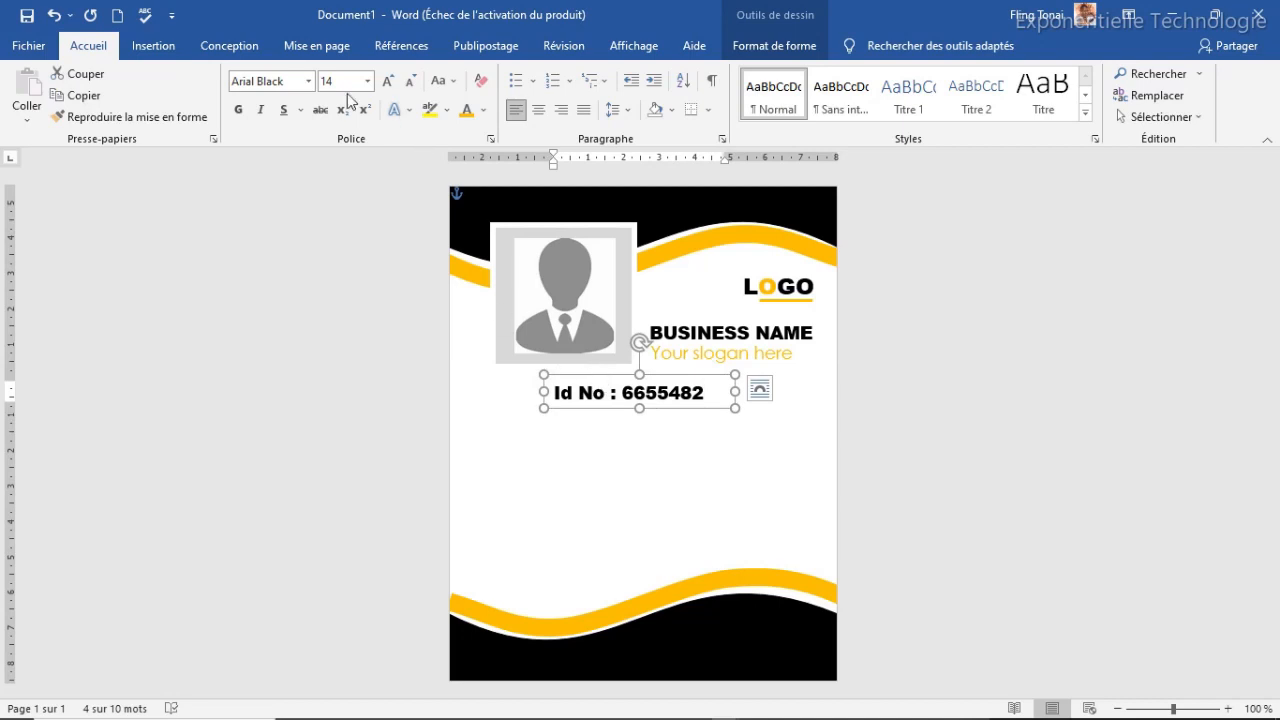
# Make the Id No text bold Comic Sans MS in dark gold
pyautogui.click(308, 81)
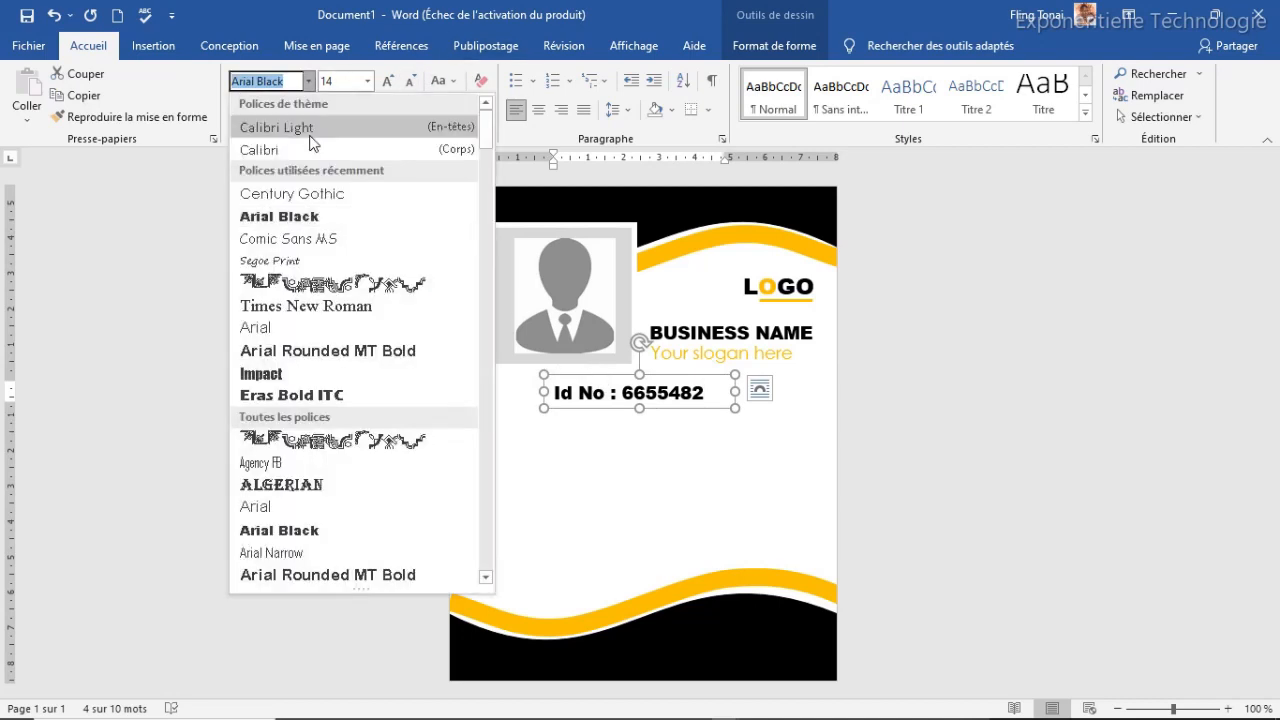
pyautogui.click(315, 238)
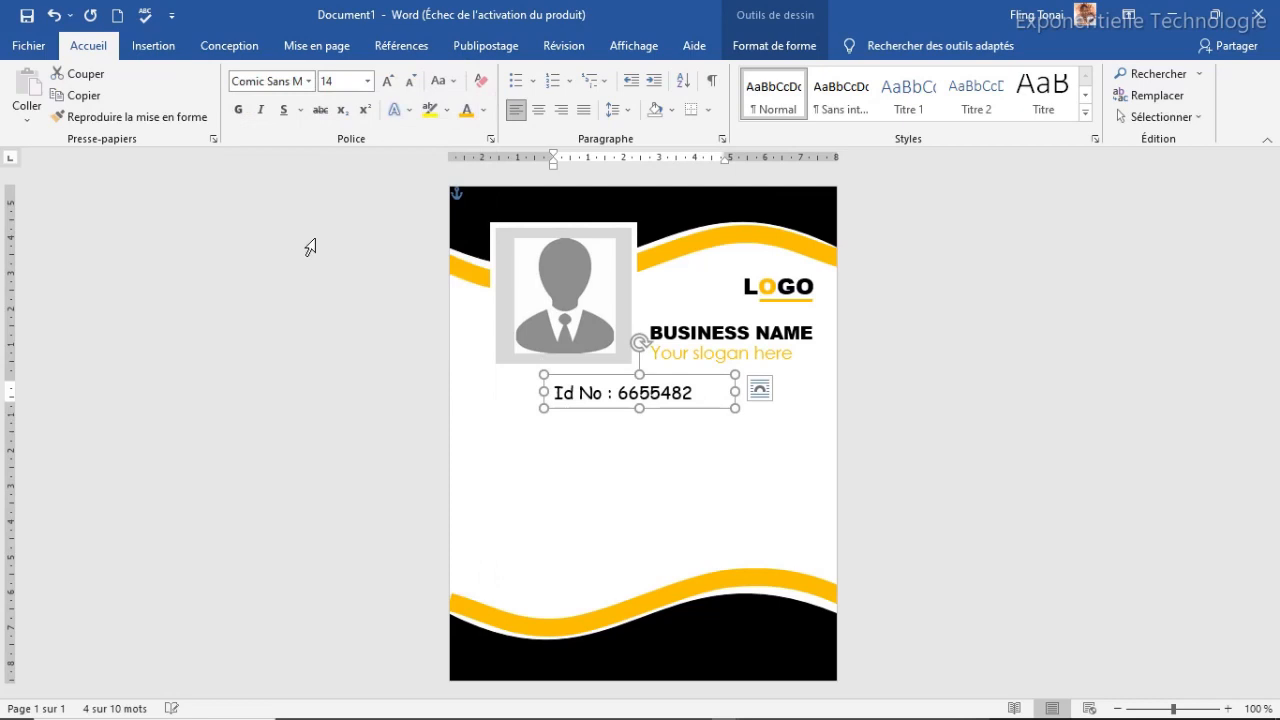
pyautogui.click(239, 112)
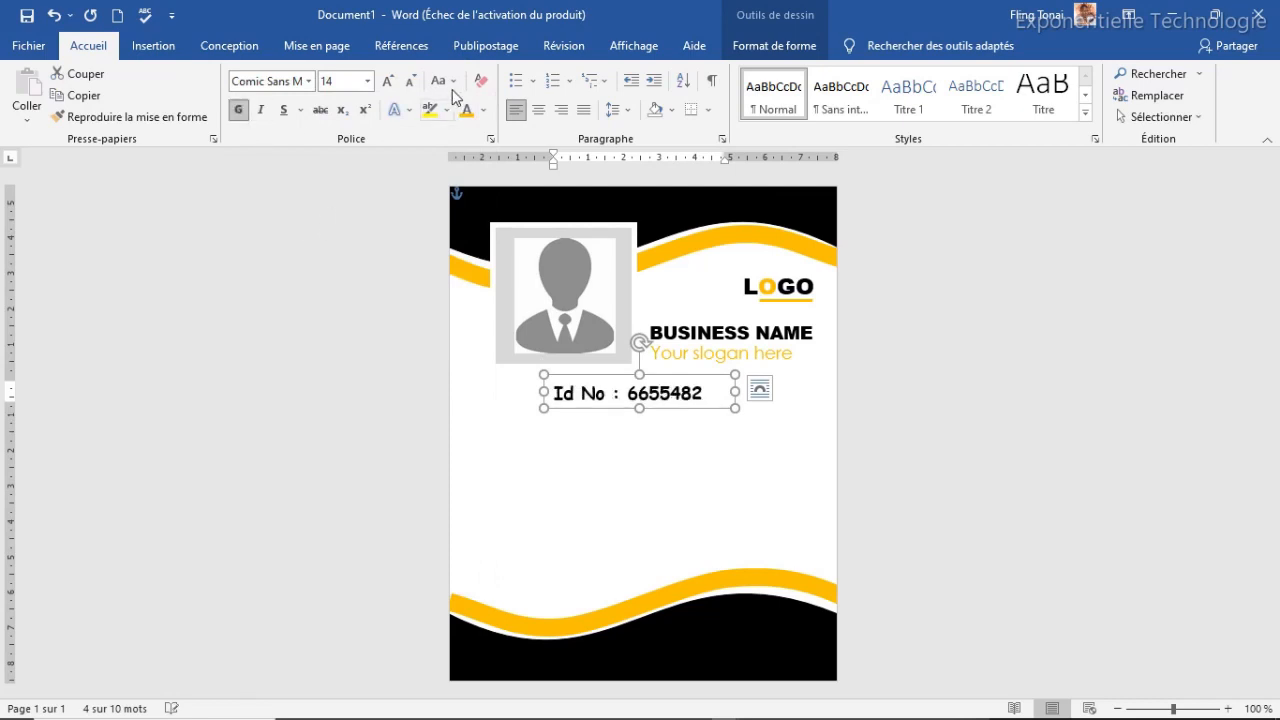
pyautogui.click(409, 86)
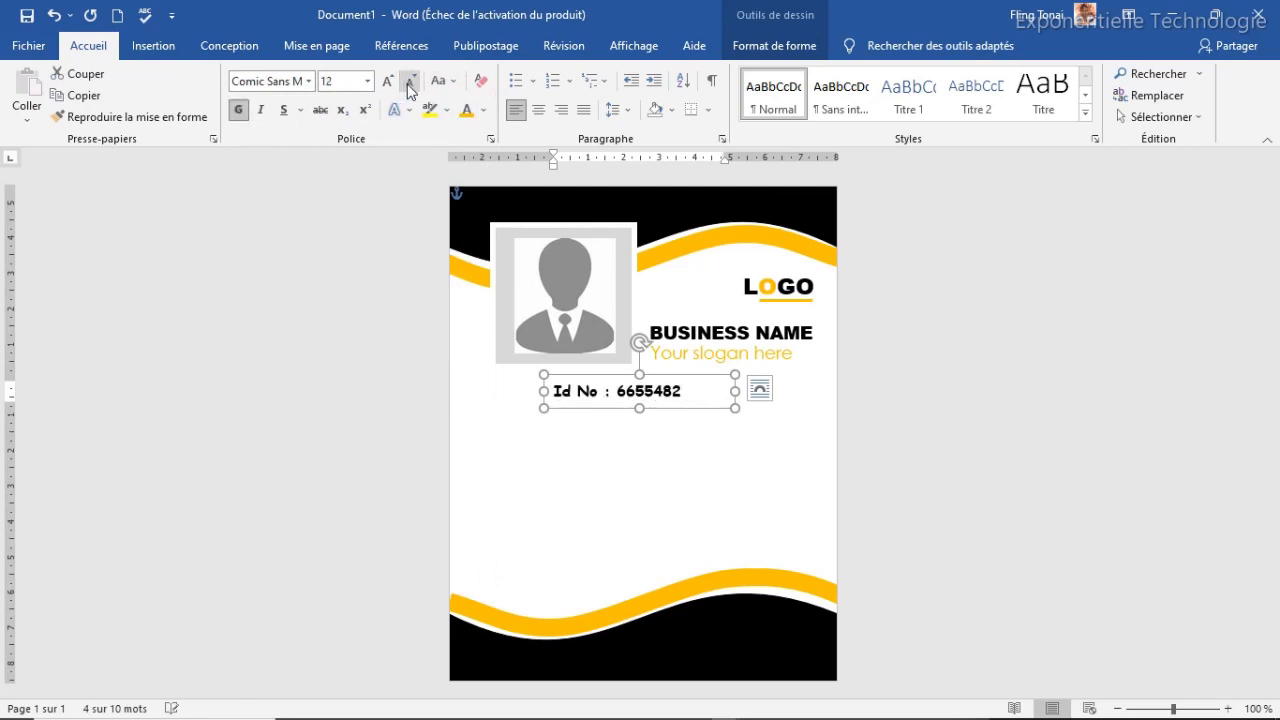
pyautogui.click(409, 86)
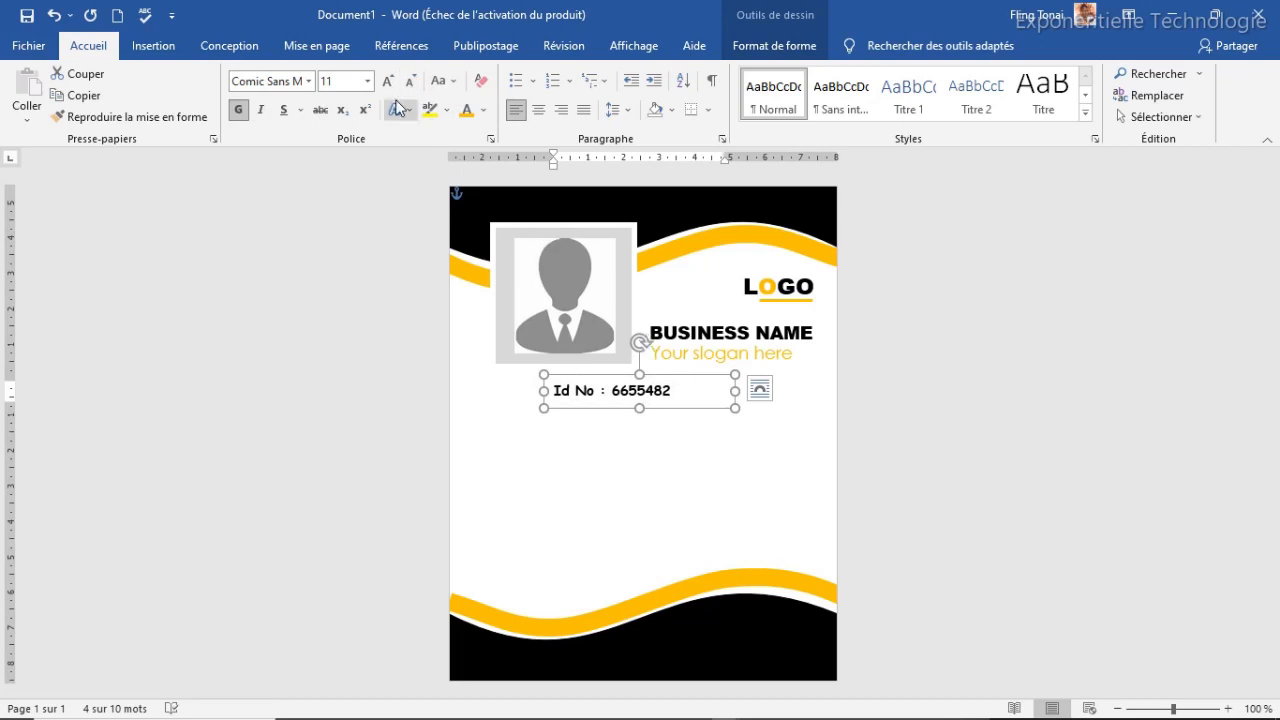
pyautogui.click(485, 110)
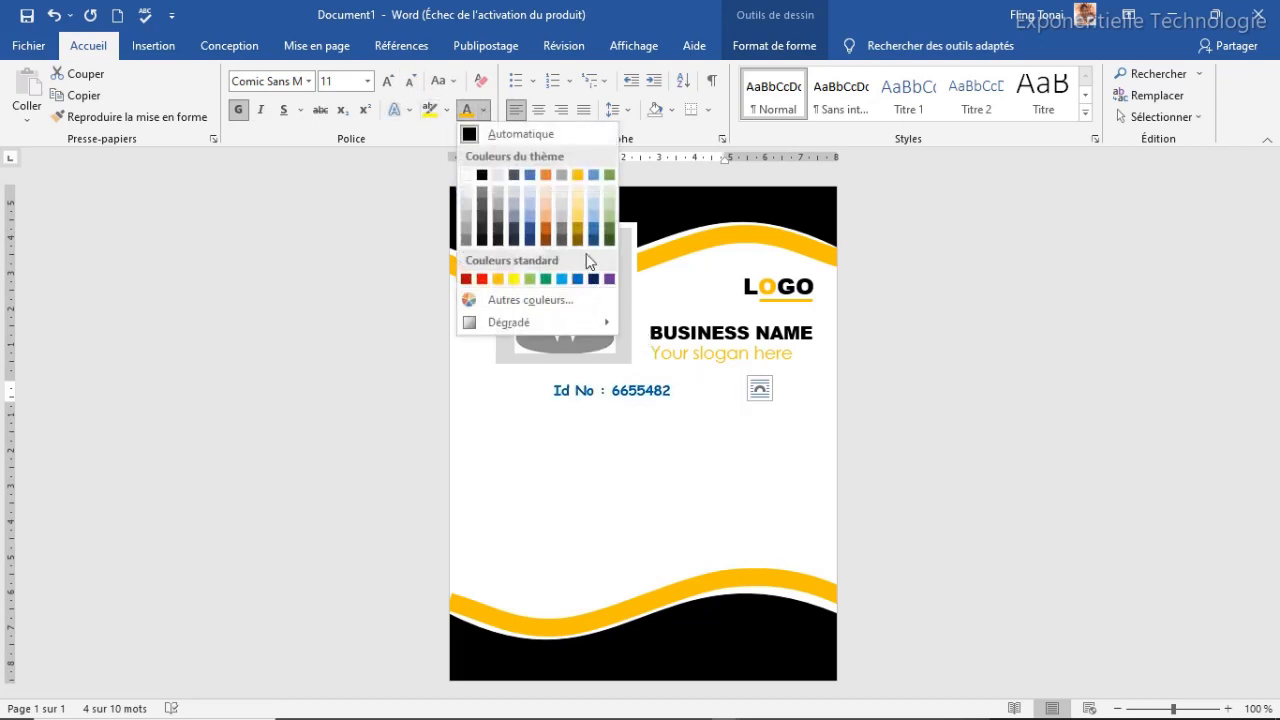
pyautogui.click(578, 240)
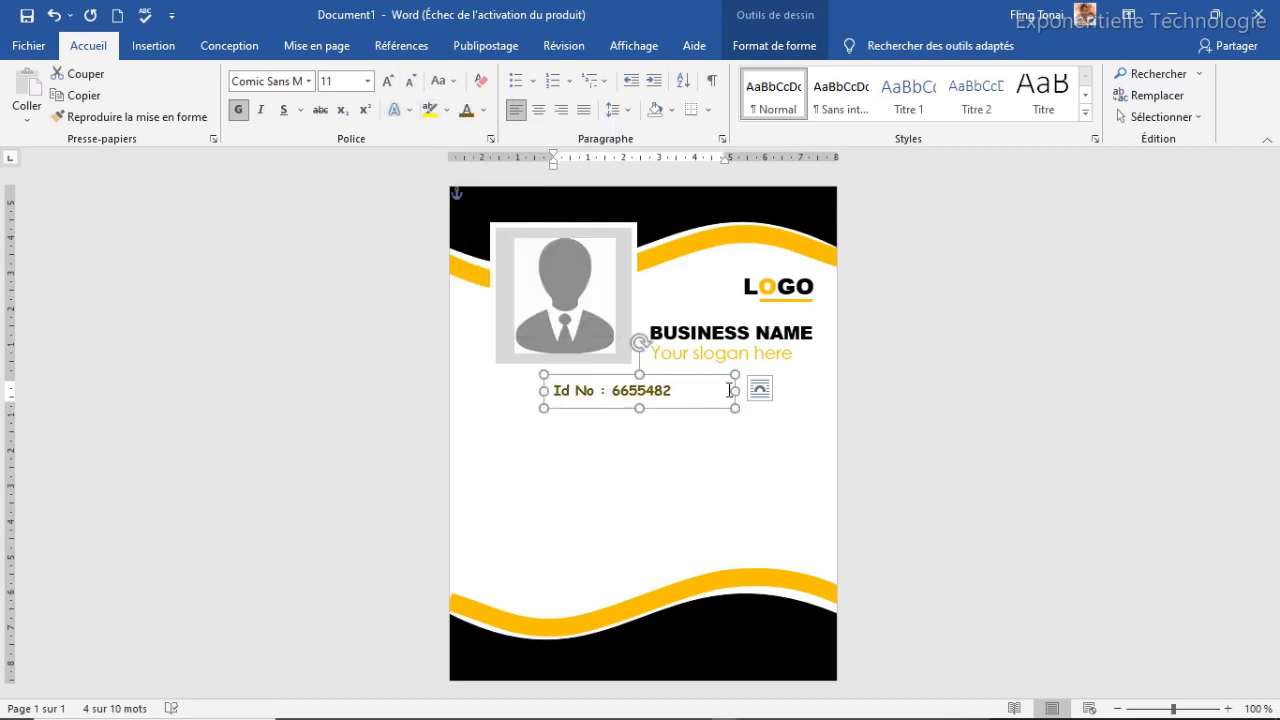
# Set the Id No text to 12 pt and resize its box so the whole number shows
pyautogui.moveTo(735, 393); pyautogui.dragTo(683, 393)
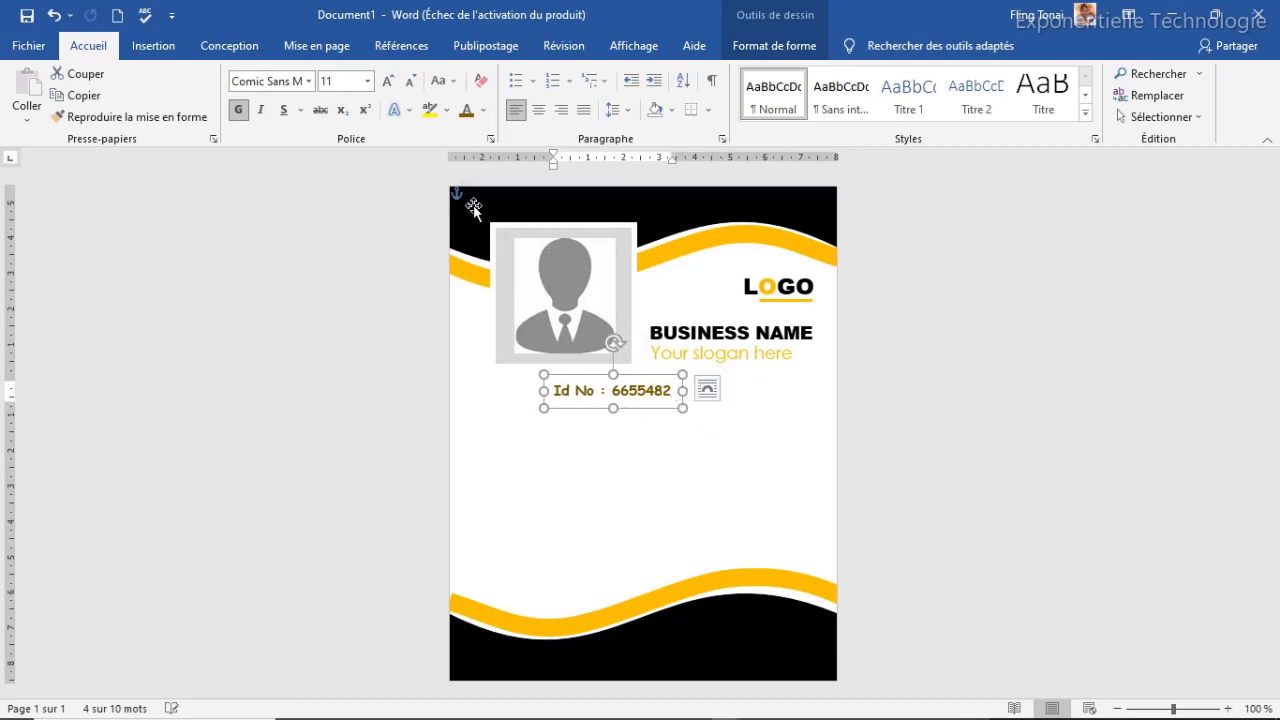
pyautogui.click(388, 81)
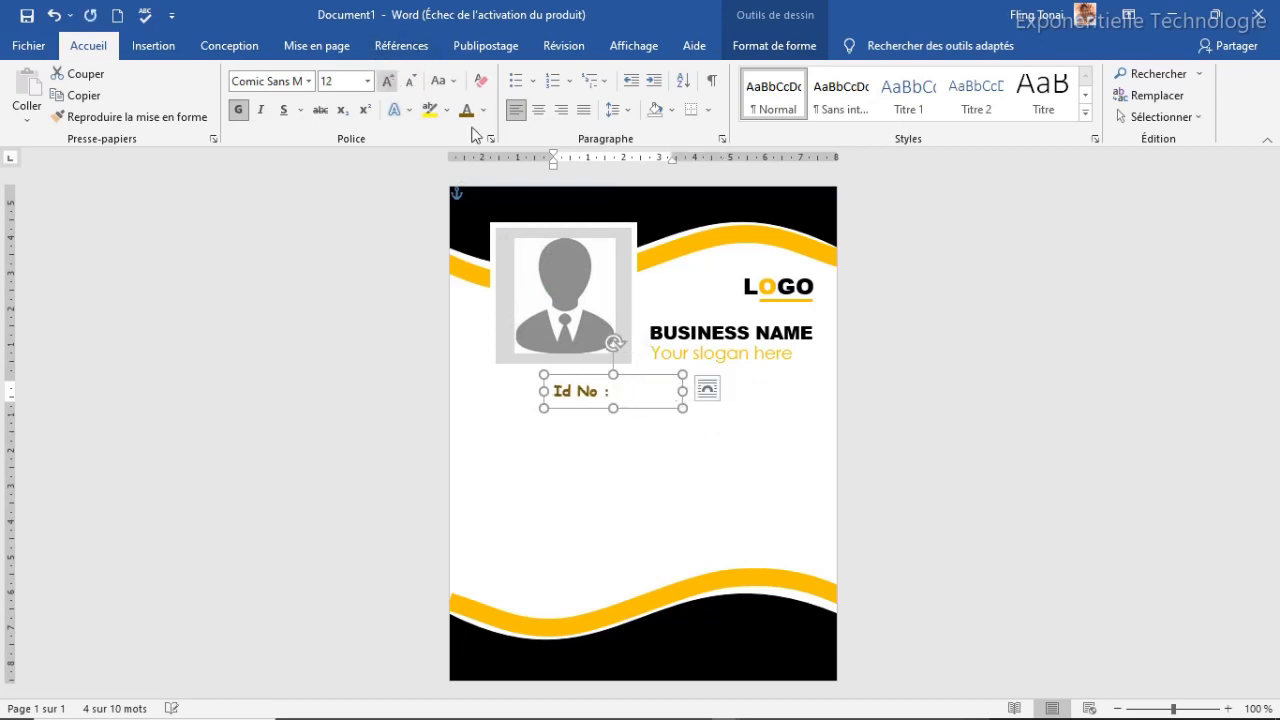
pyautogui.moveTo(684, 391)
pyautogui.mouseDown()
pyautogui.moveTo(765, 391)
pyautogui.moveTo(700, 391)
pyautogui.moveTo(663, 374)
pyautogui.moveTo(666, 384)
pyautogui.mouseUp()
pyautogui.click(660, 477)
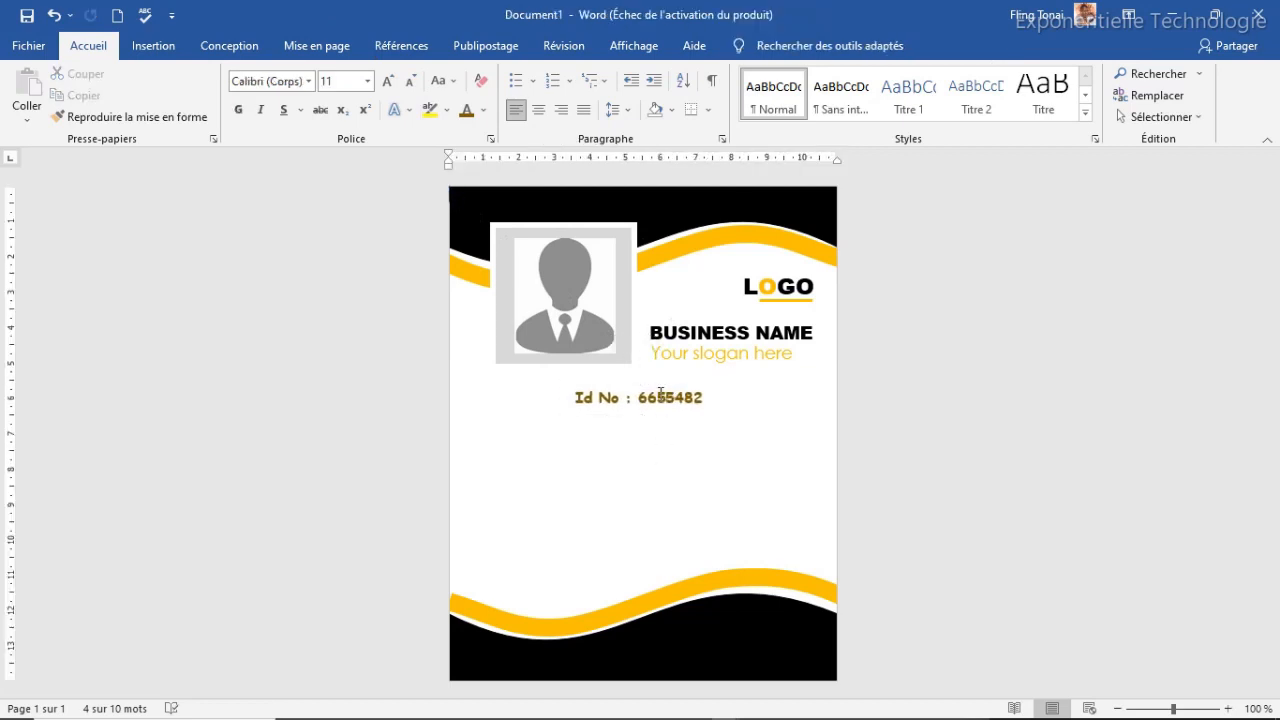
pyautogui.click(652, 380)
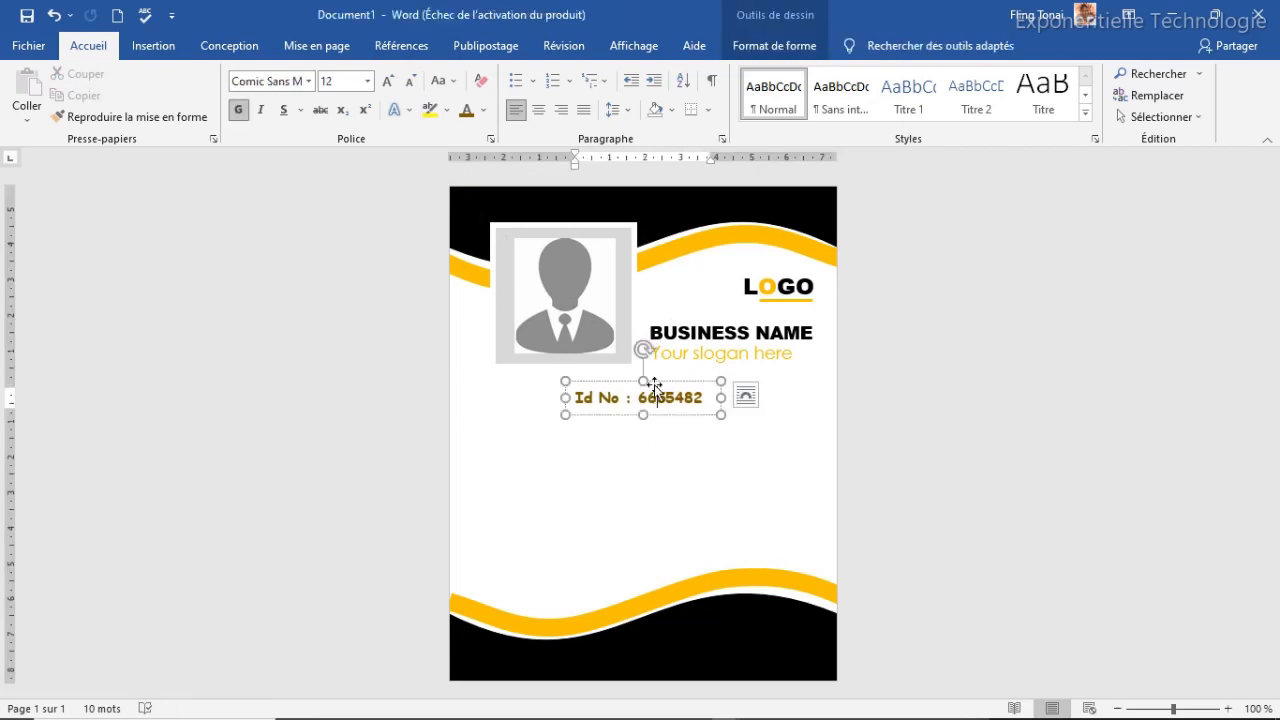
pyautogui.click(712, 316)
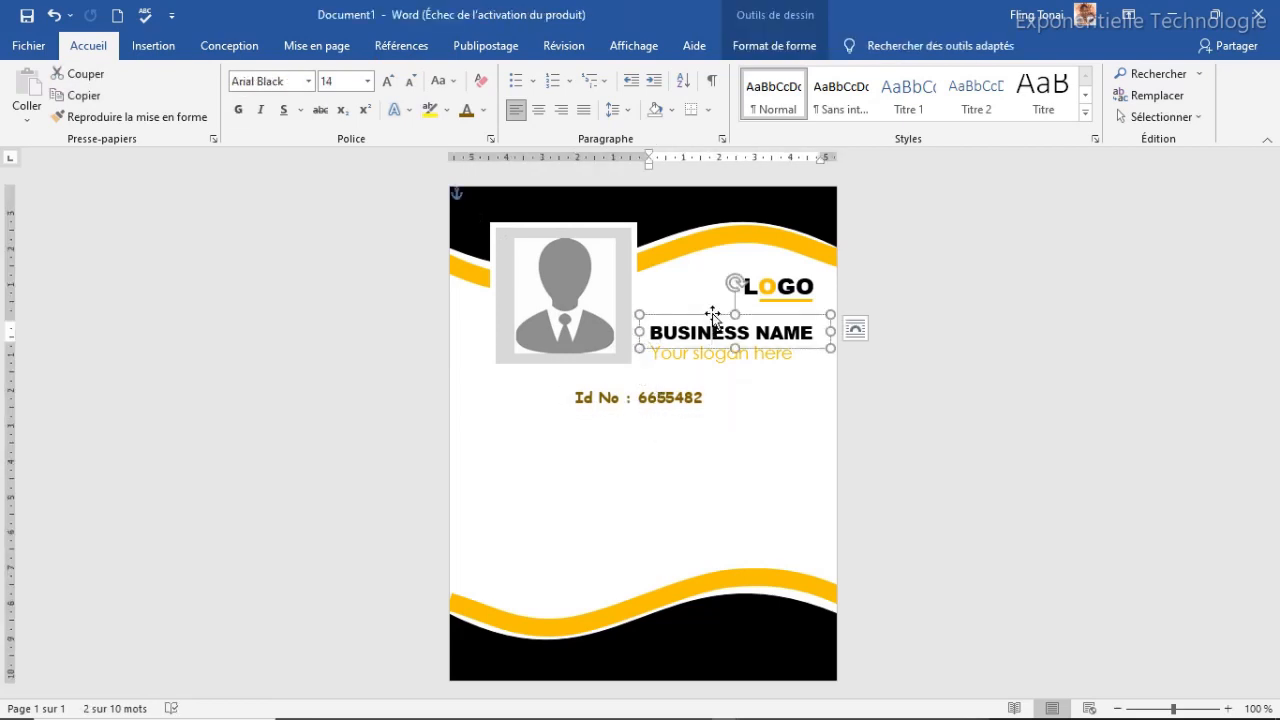
# Duplicate the BUSINESS NAME box under the Id No line and retype it as 'Nom et Prénom'
pyautogui.hotkey('ctrl', 'd')
pyautogui.moveTo(740, 335); pyautogui.dragTo(630, 403)
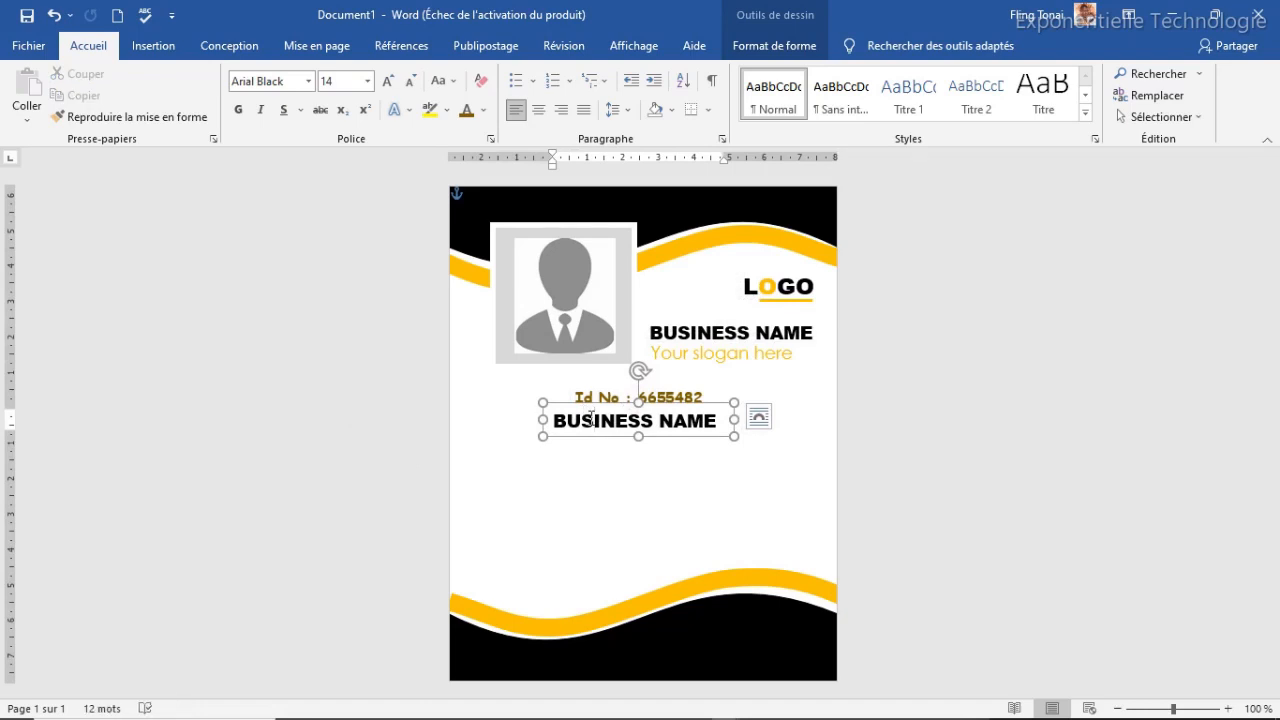
pyautogui.tripleClick(590, 420)
pyautogui.write('Nom et')
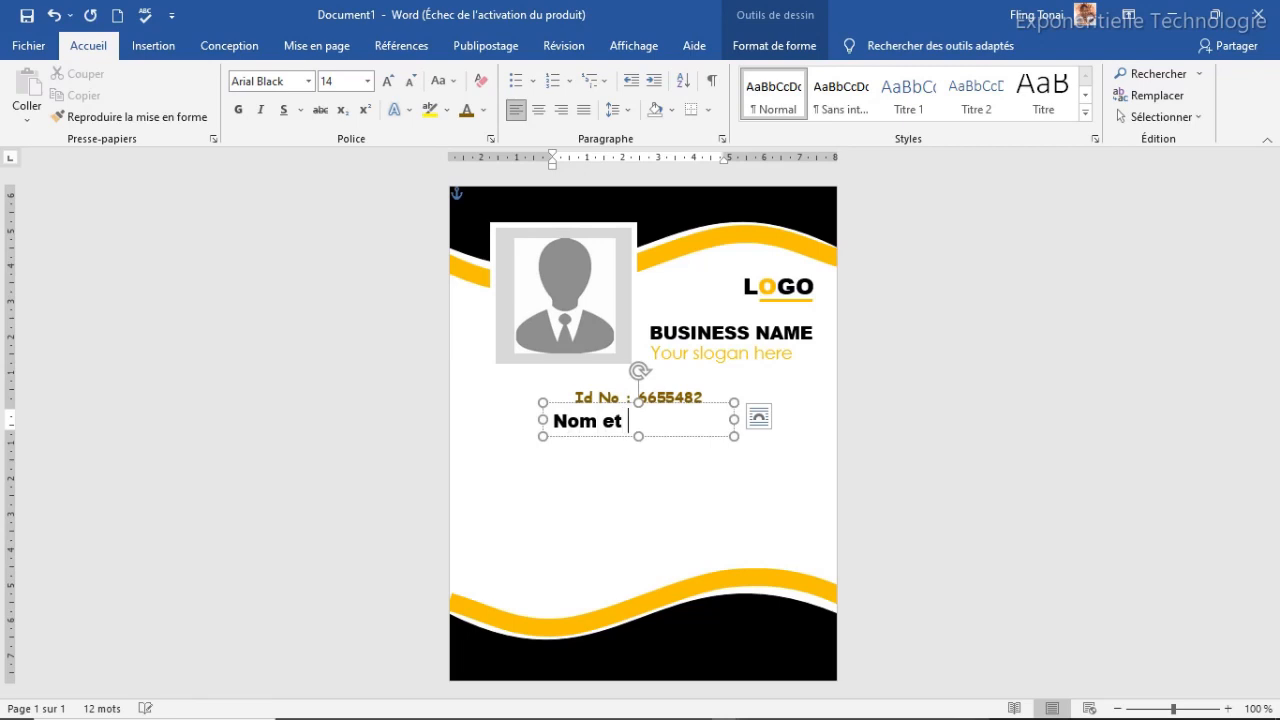
pyautogui.write(' prénom')
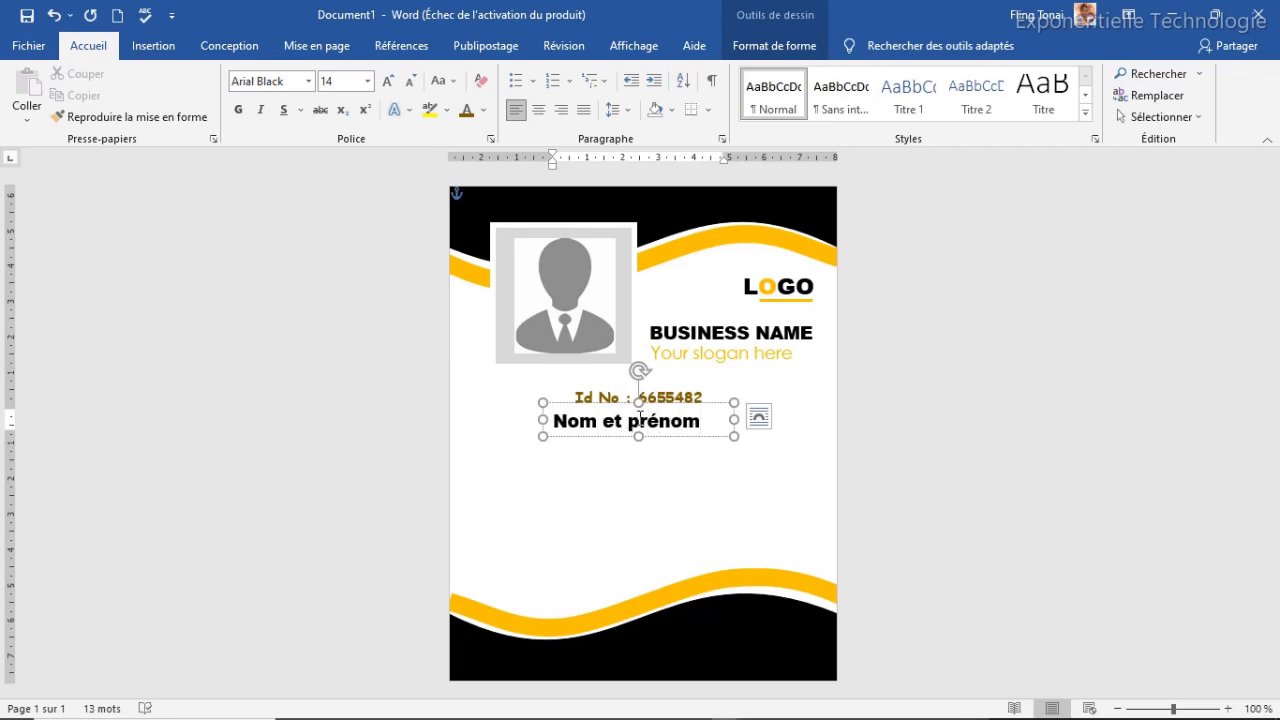
pyautogui.click(640, 420)
pyautogui.press('BackSpace')
pyautogui.write('P')
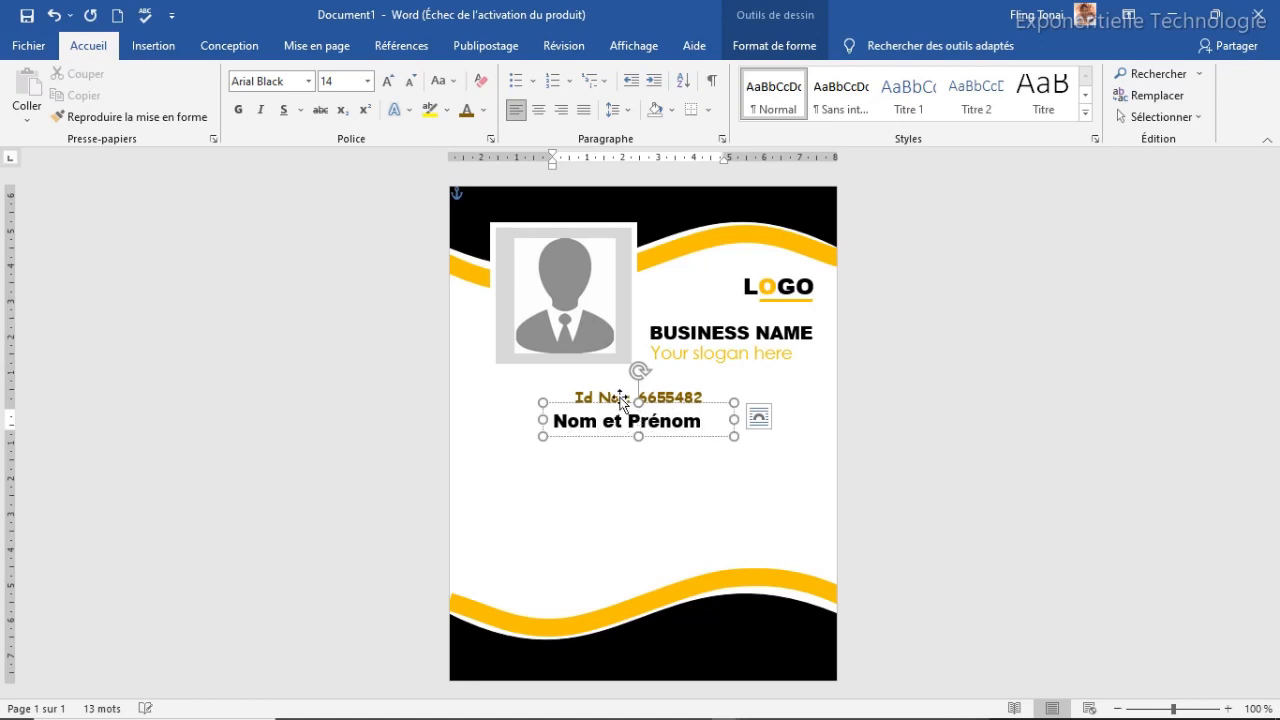
# Enlarge Nom et Prénom to 18 pt, fit its box to one line, and duplicate it
pyautogui.click(620, 402)
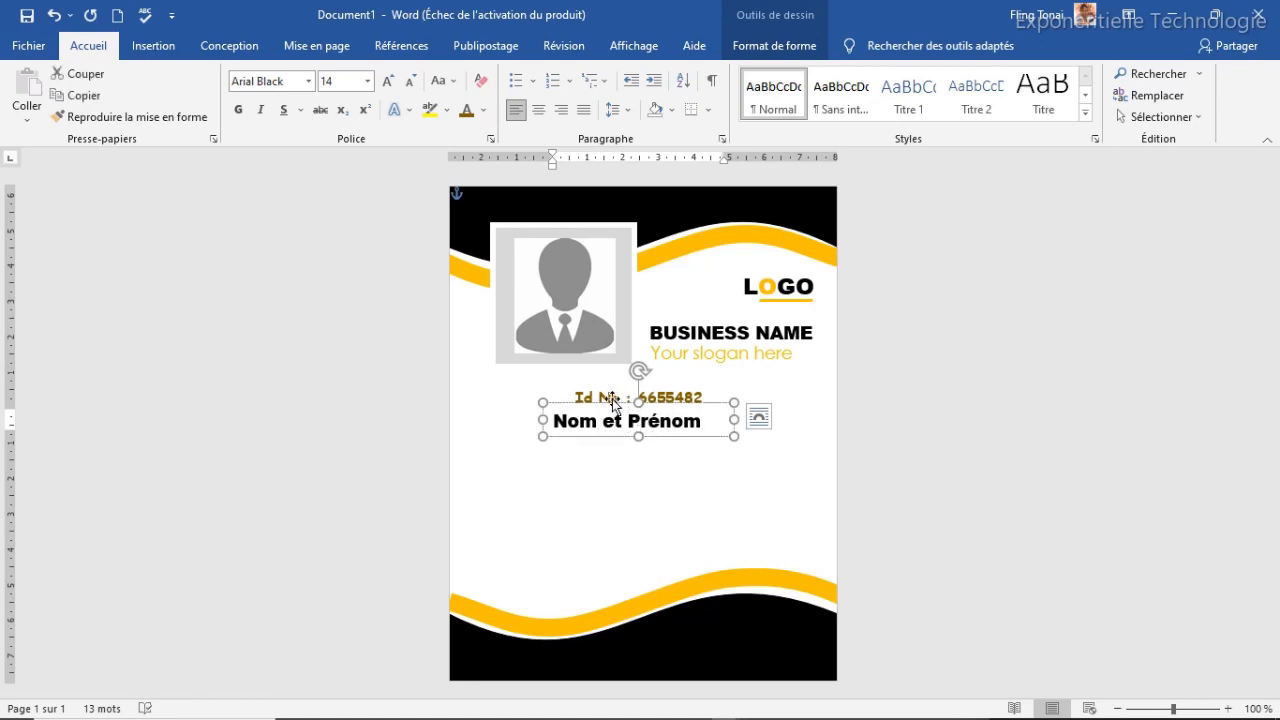
pyautogui.click(387, 81)
pyautogui.click(387, 81)
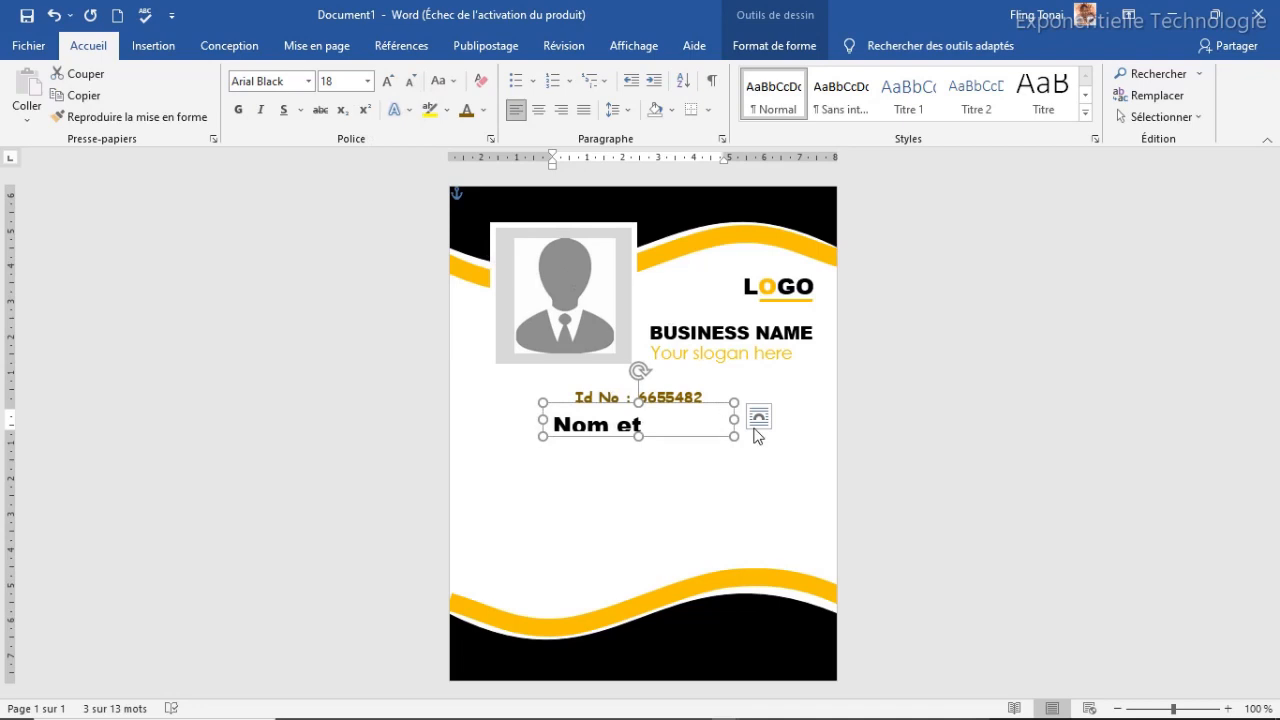
pyautogui.moveTo(735, 419); pyautogui.dragTo(760, 419)
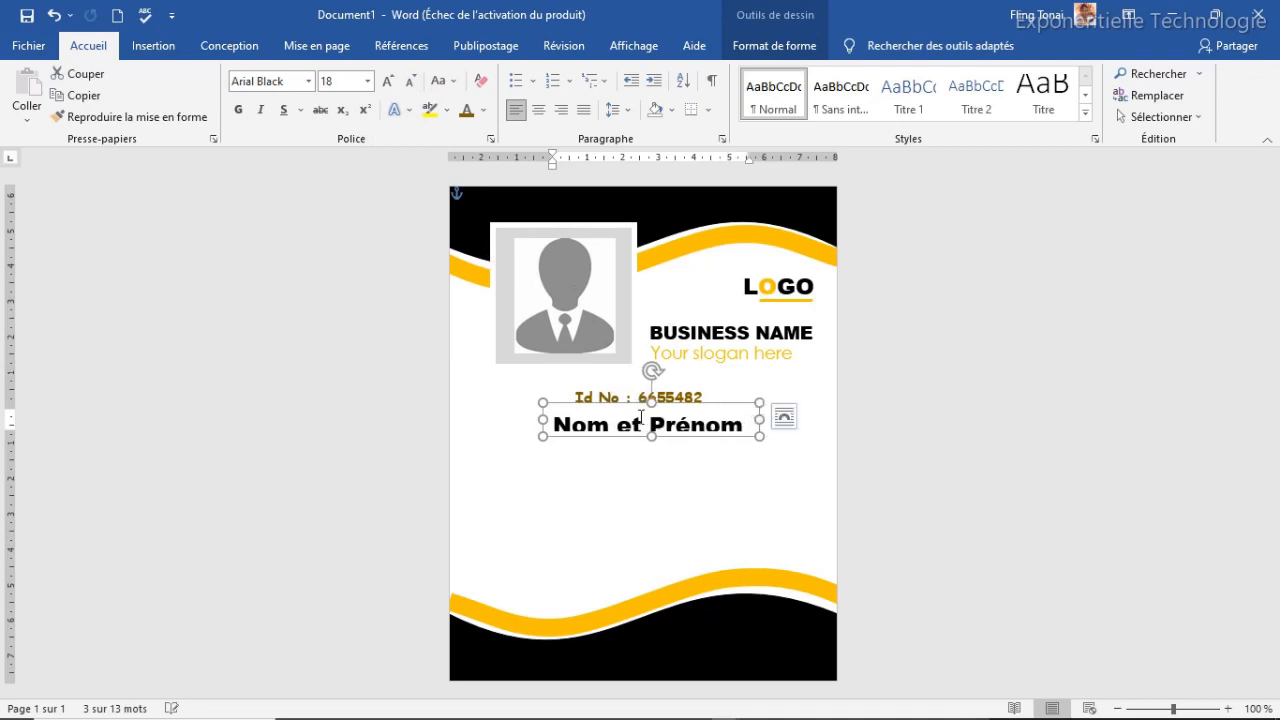
pyautogui.moveTo(651, 441); pyautogui.dragTo(652, 448)
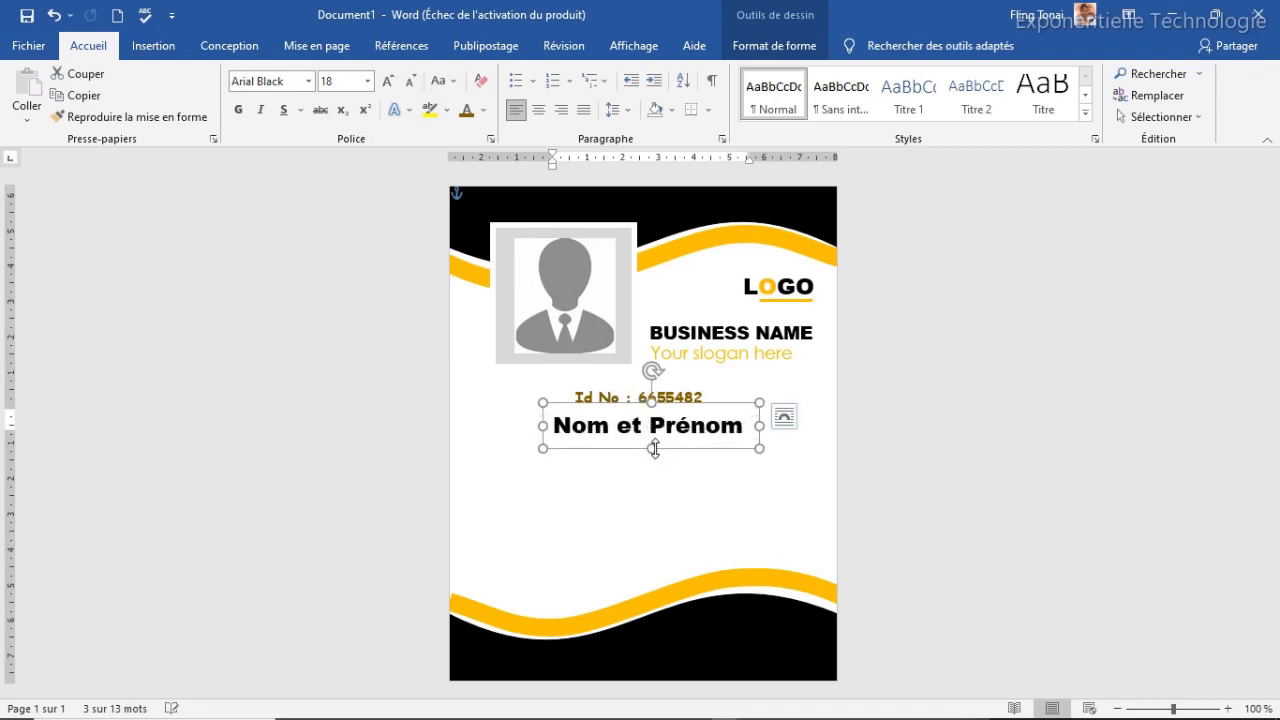
pyautogui.moveTo(680, 401); pyautogui.dragTo(670, 395)
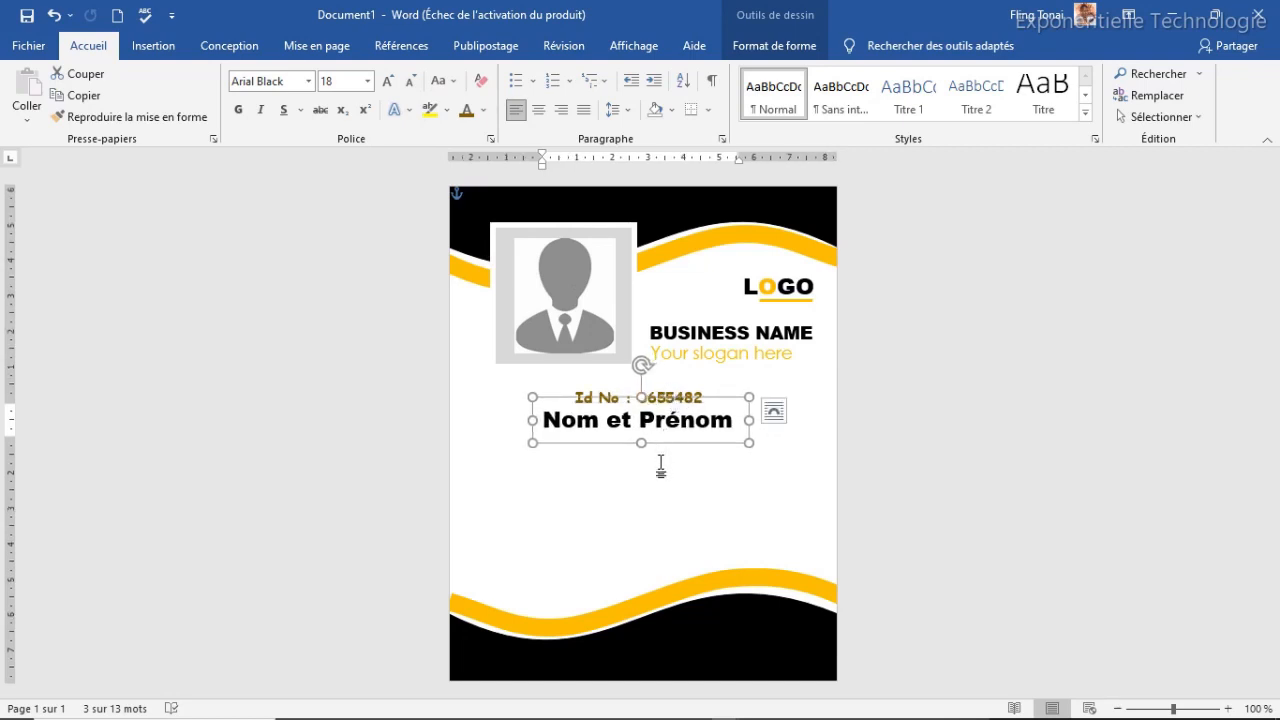
pyautogui.hotkey('ctrl', 'c')
pyautogui.hotkey('ctrl', 'v')
# Place the copied box below the name, change its text to 'Poste recherché', and widen it
pyautogui.moveTo(703, 412); pyautogui.dragTo(693, 420)
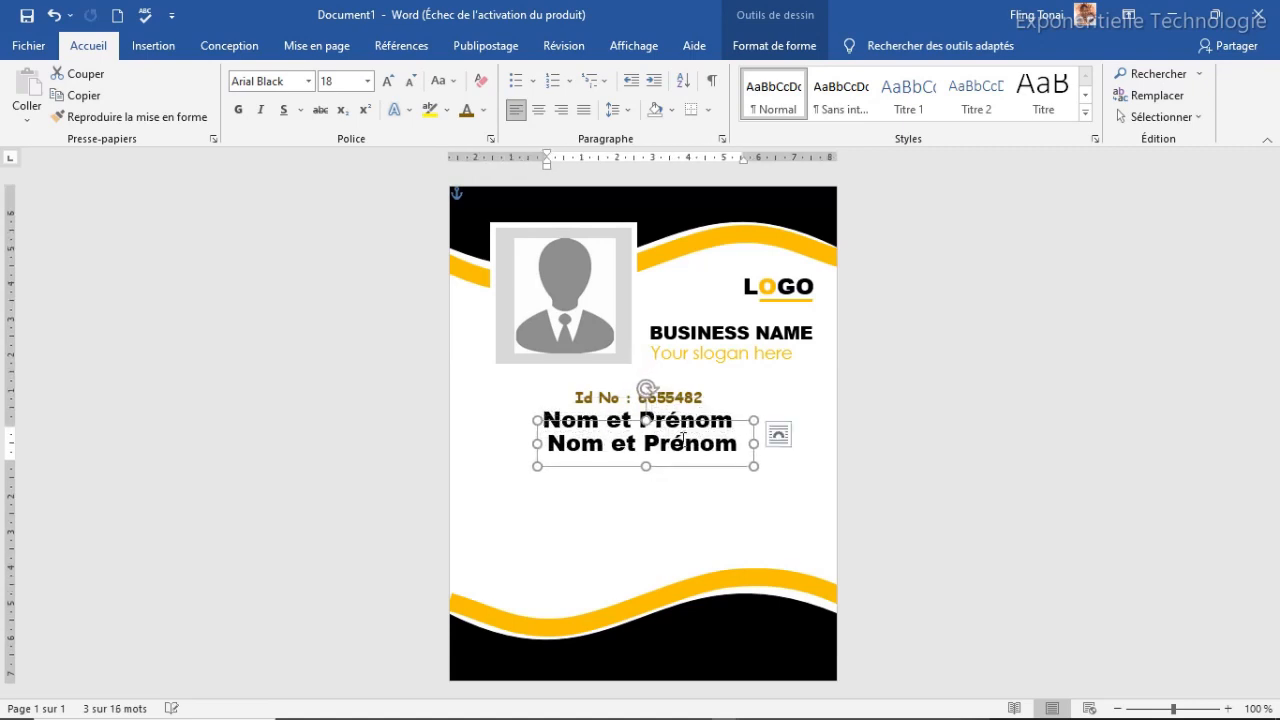
pyautogui.click(669, 447)
pyautogui.tripleClick(669, 447)
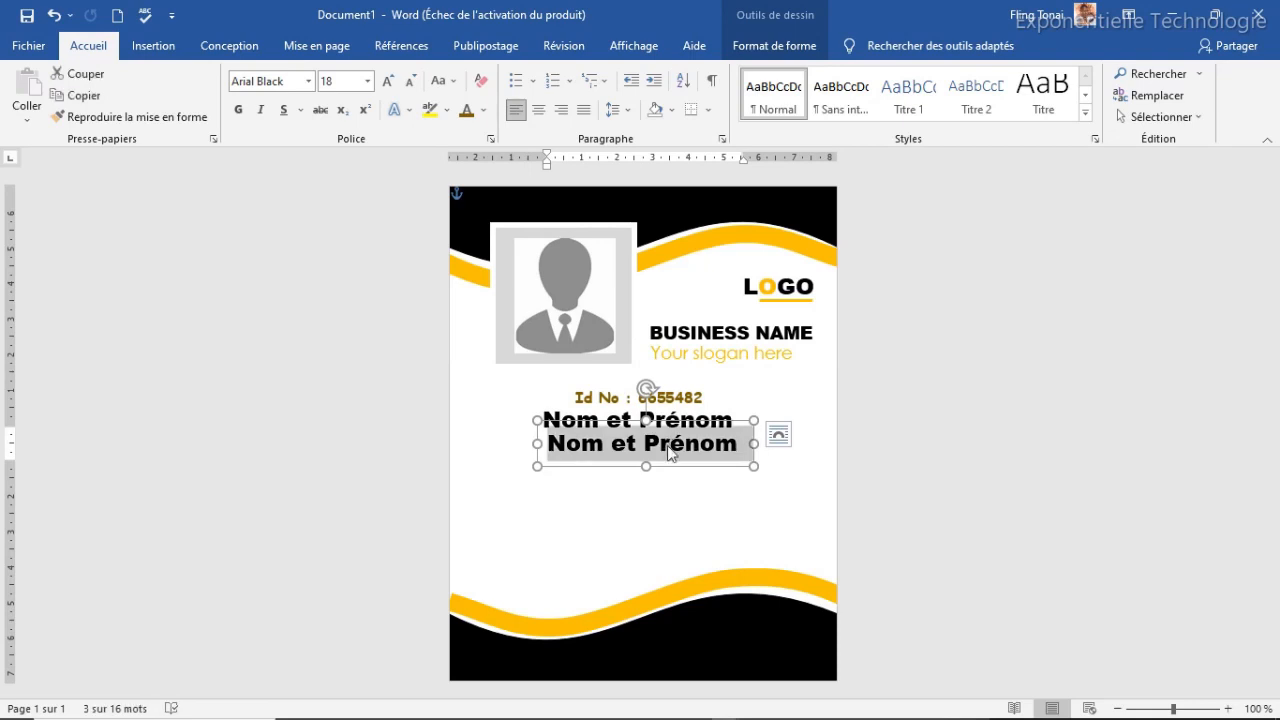
pyautogui.write('Poste')
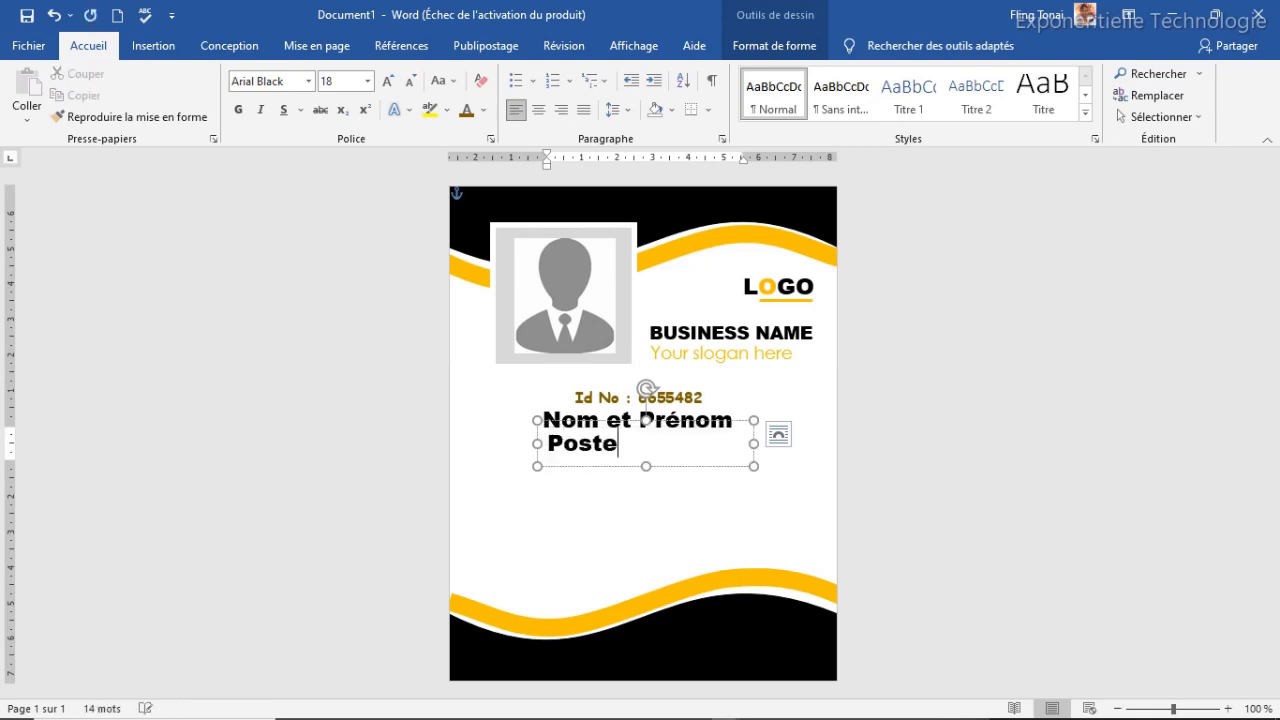
pyautogui.write(' rech')
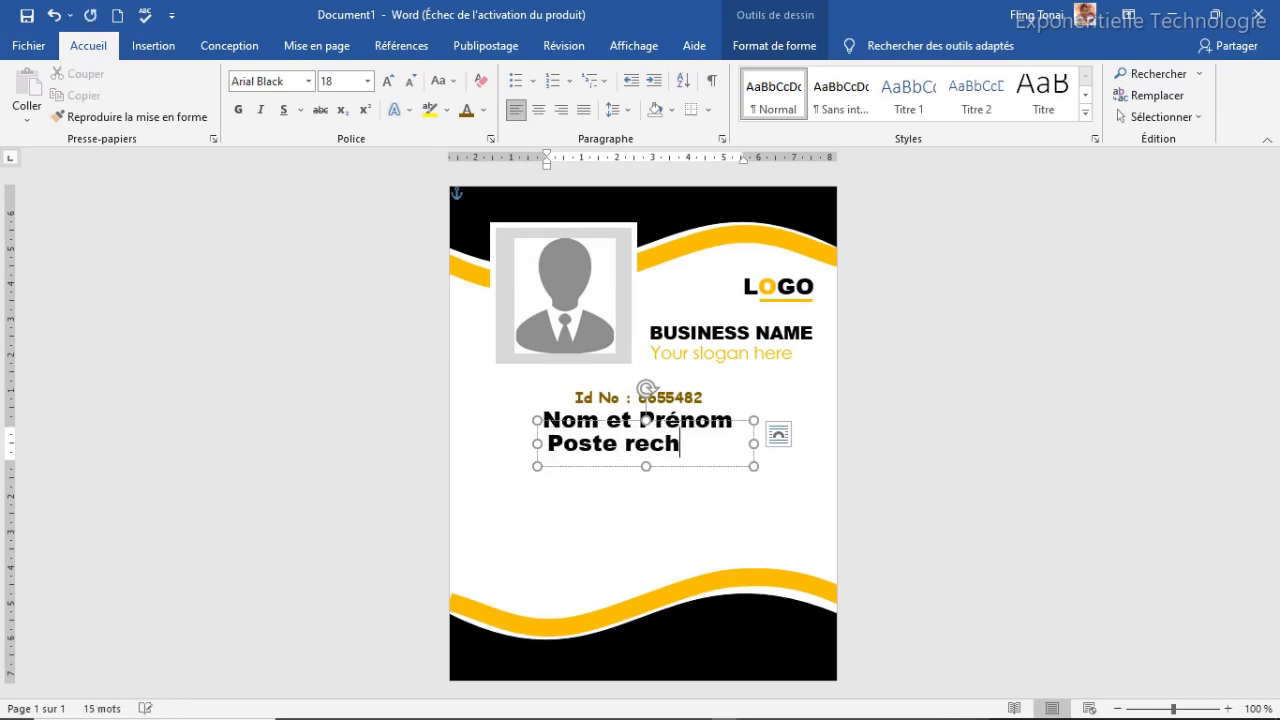
pyautogui.write('erché')
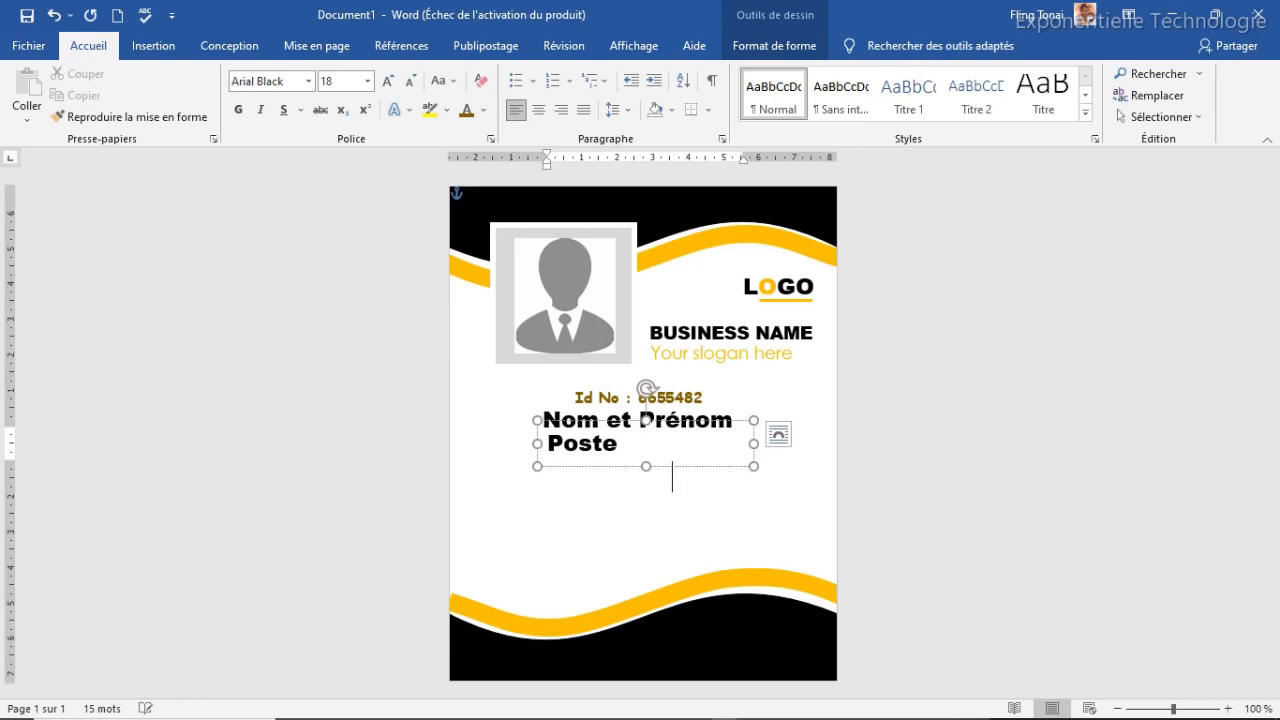
pyautogui.moveTo(756, 441); pyautogui.dragTo(772, 441)
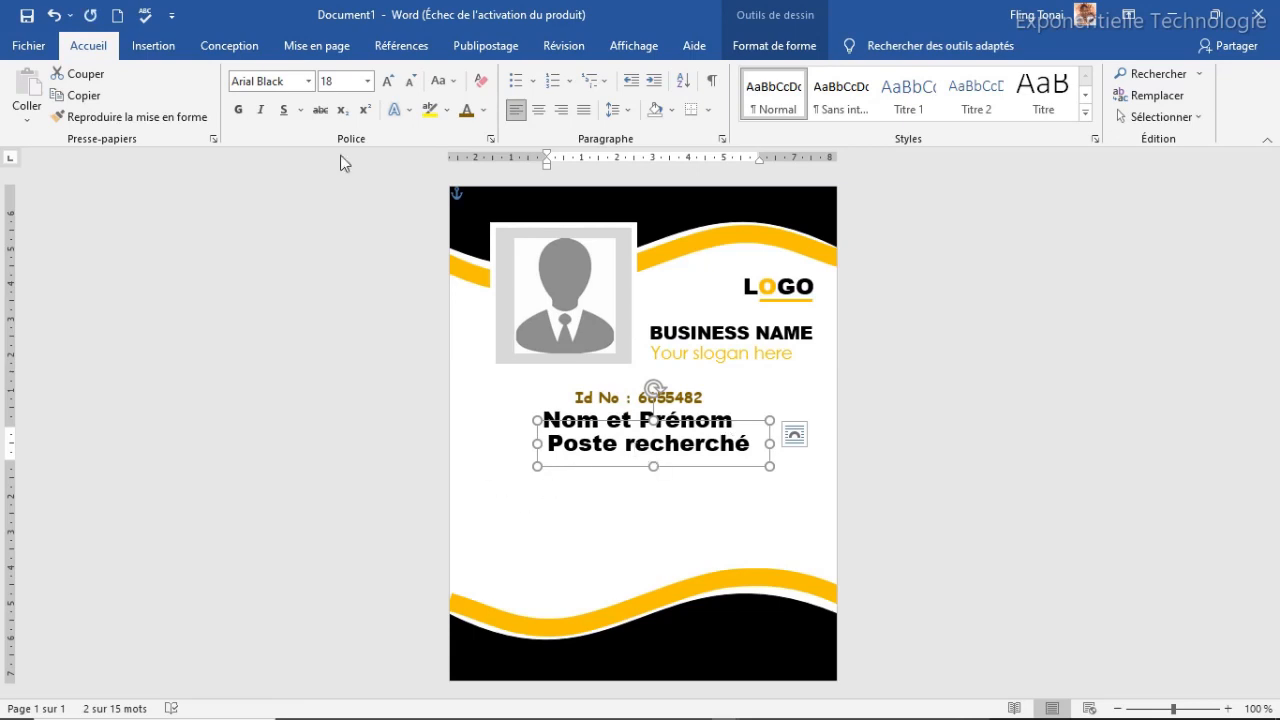
# Set the Poste recherché line to Segoe Print at 12 pt and trim its box
pyautogui.click(308, 84)
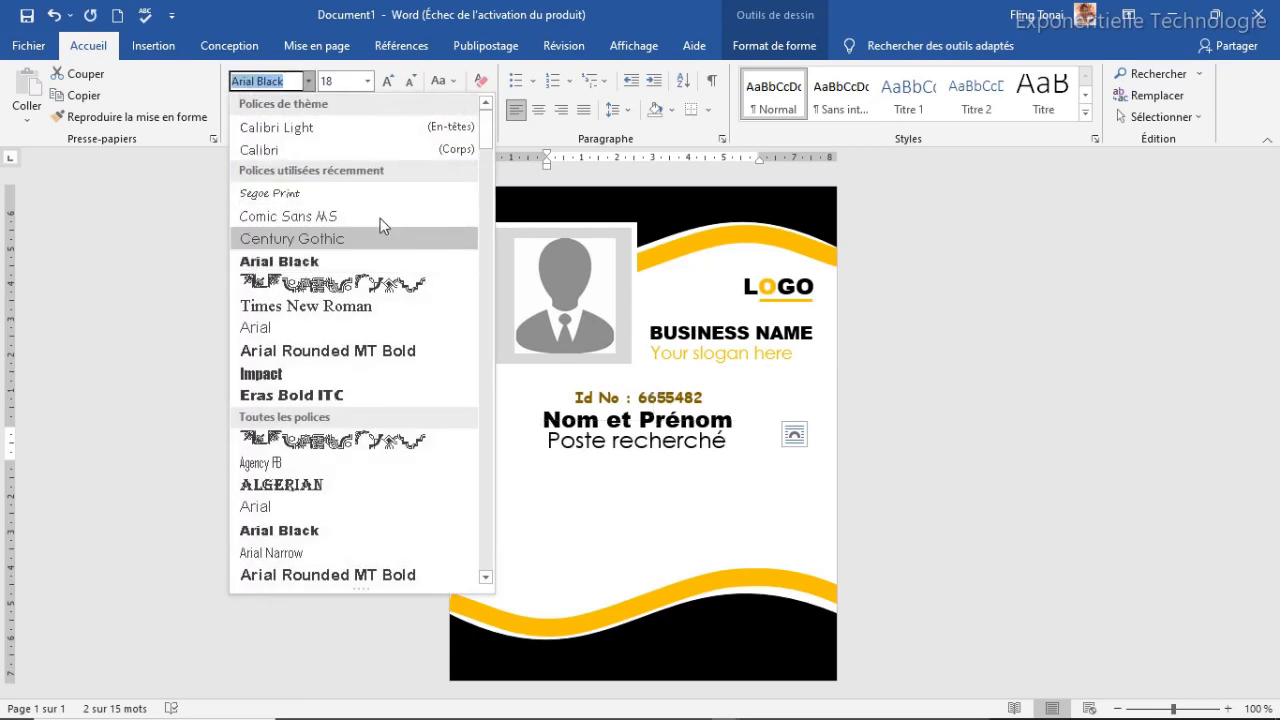
pyautogui.click(283, 197)
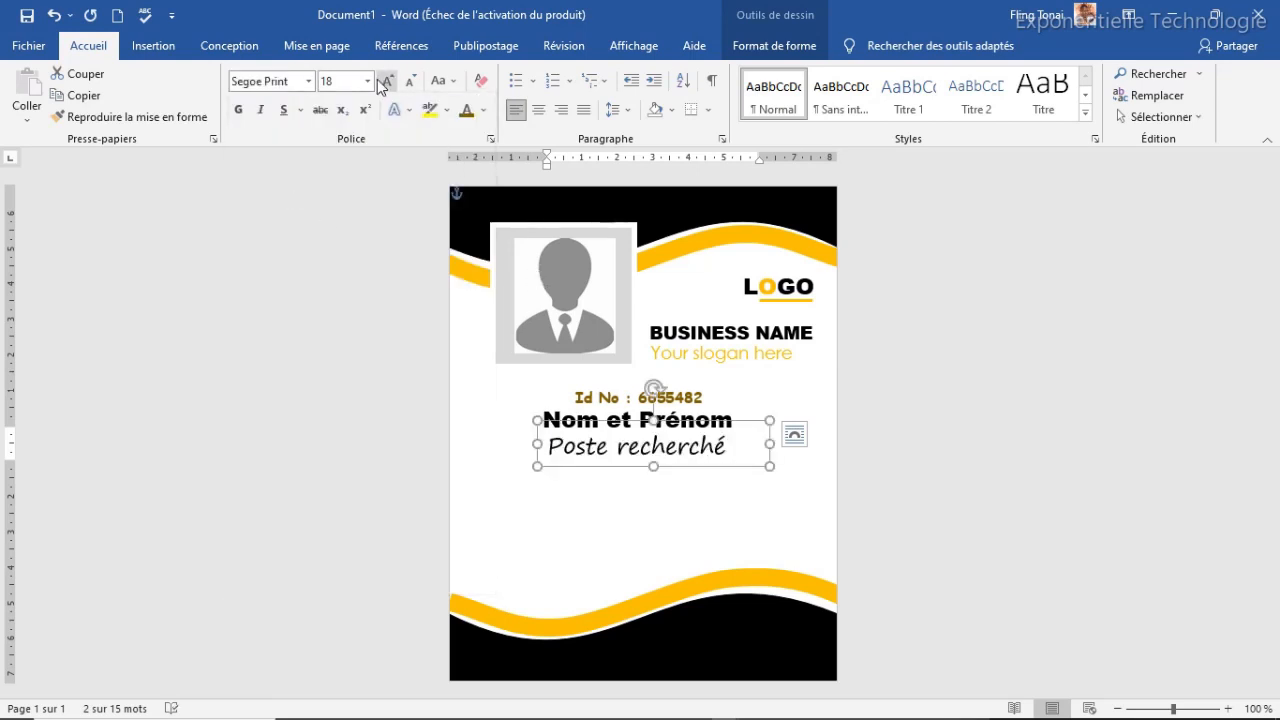
pyautogui.click(410, 82)
pyautogui.click(410, 82)
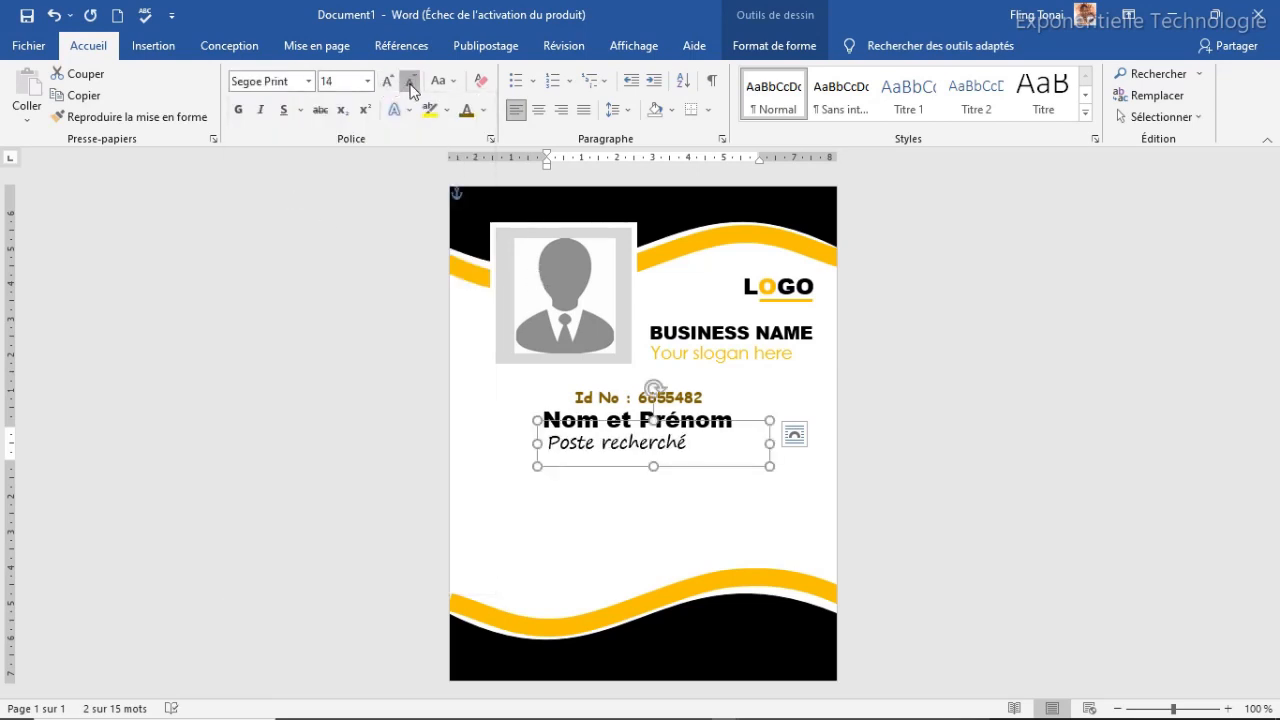
pyautogui.click(411, 82)
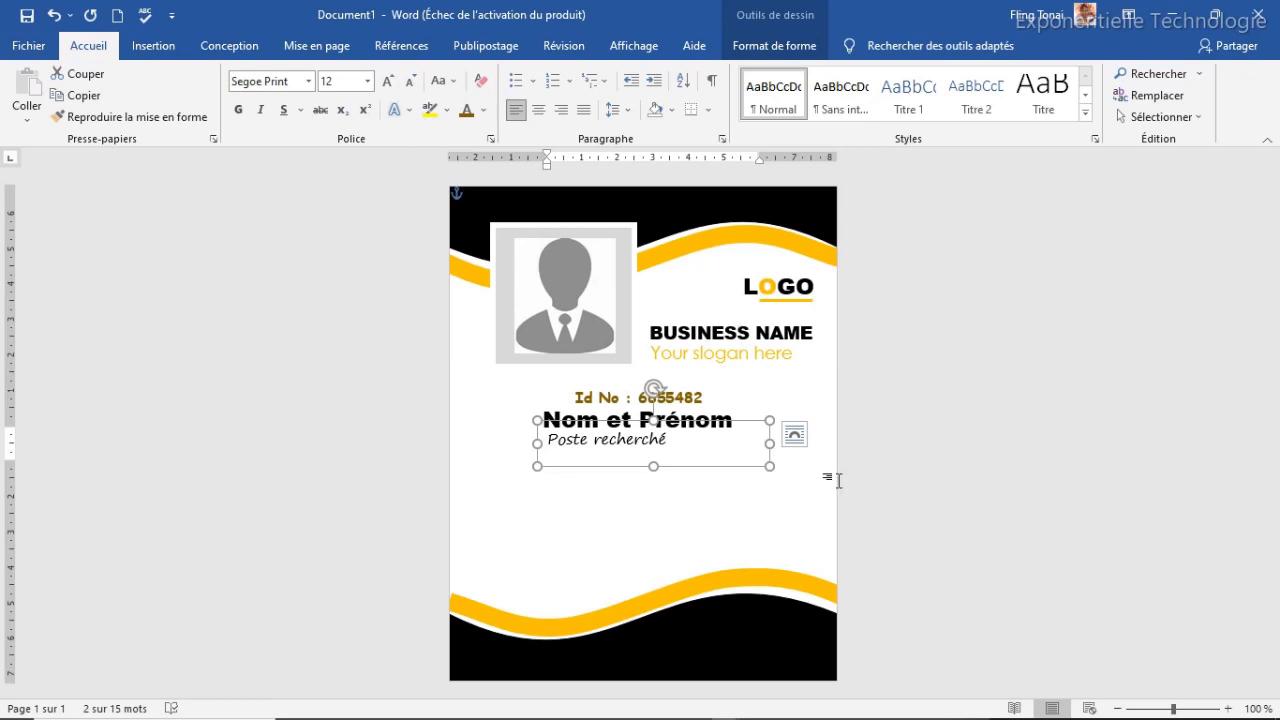
pyautogui.moveTo(769, 443); pyautogui.dragTo(690, 449)
pyautogui.moveTo(617, 466); pyautogui.dragTo(612, 462)
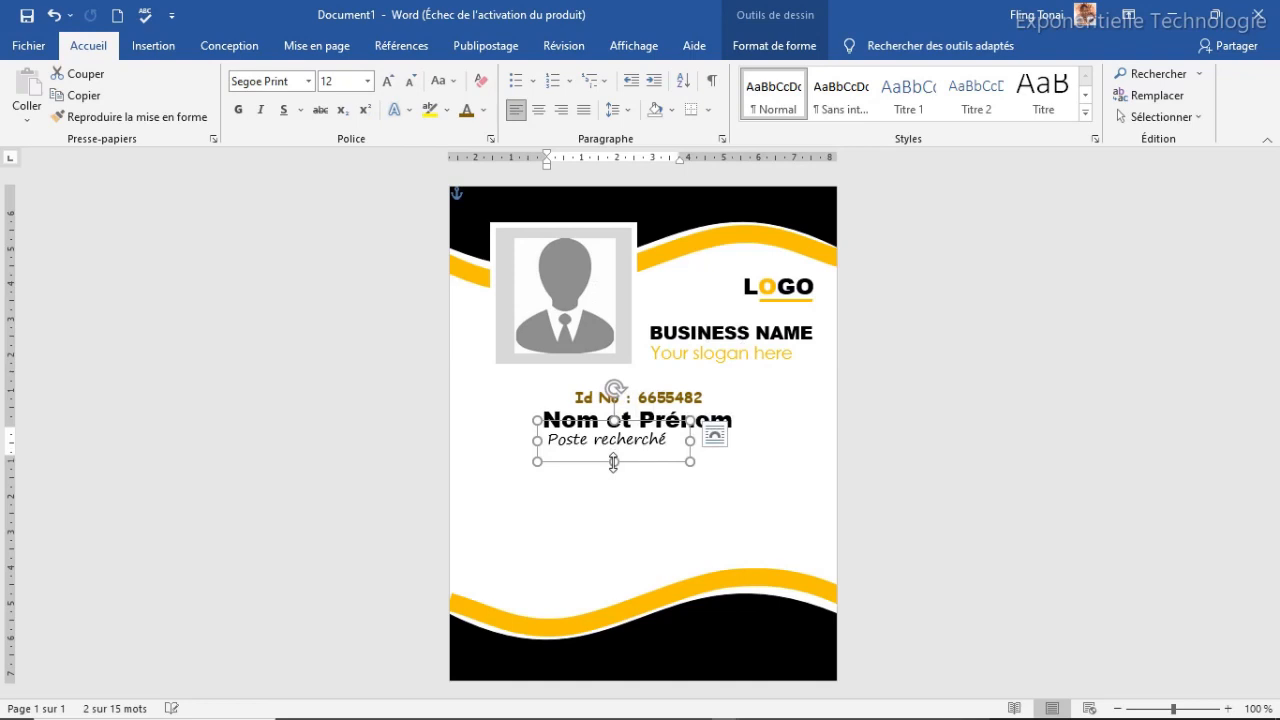
# Colour Poste recherché orange-yellow and centre its box under the name
pyautogui.click(484, 112)
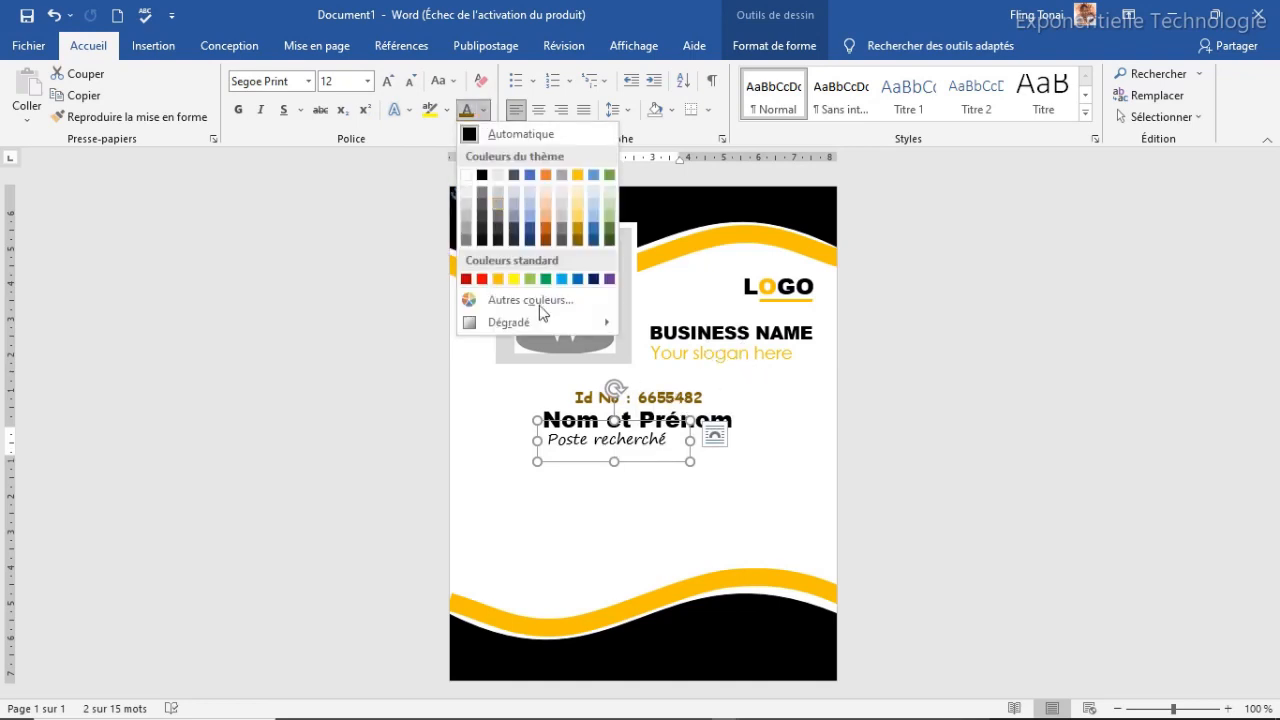
pyautogui.click(500, 279)
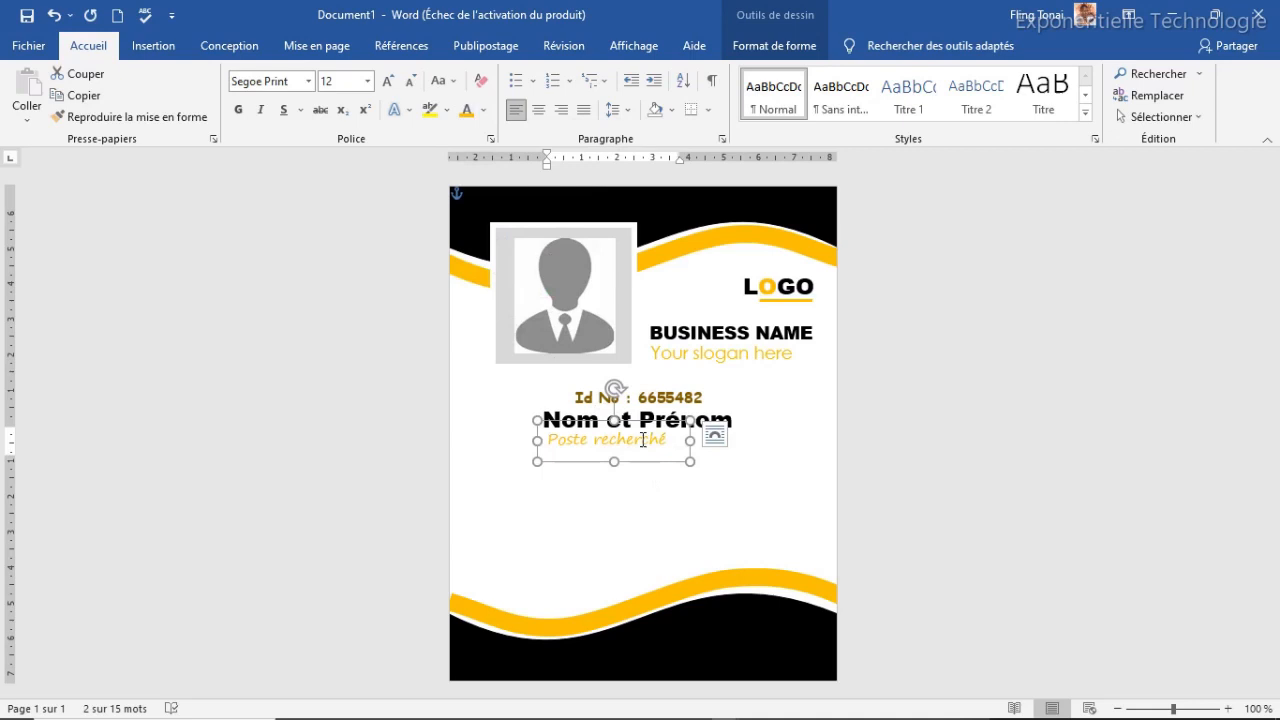
pyautogui.moveTo(638, 422); pyautogui.dragTo(668, 423)
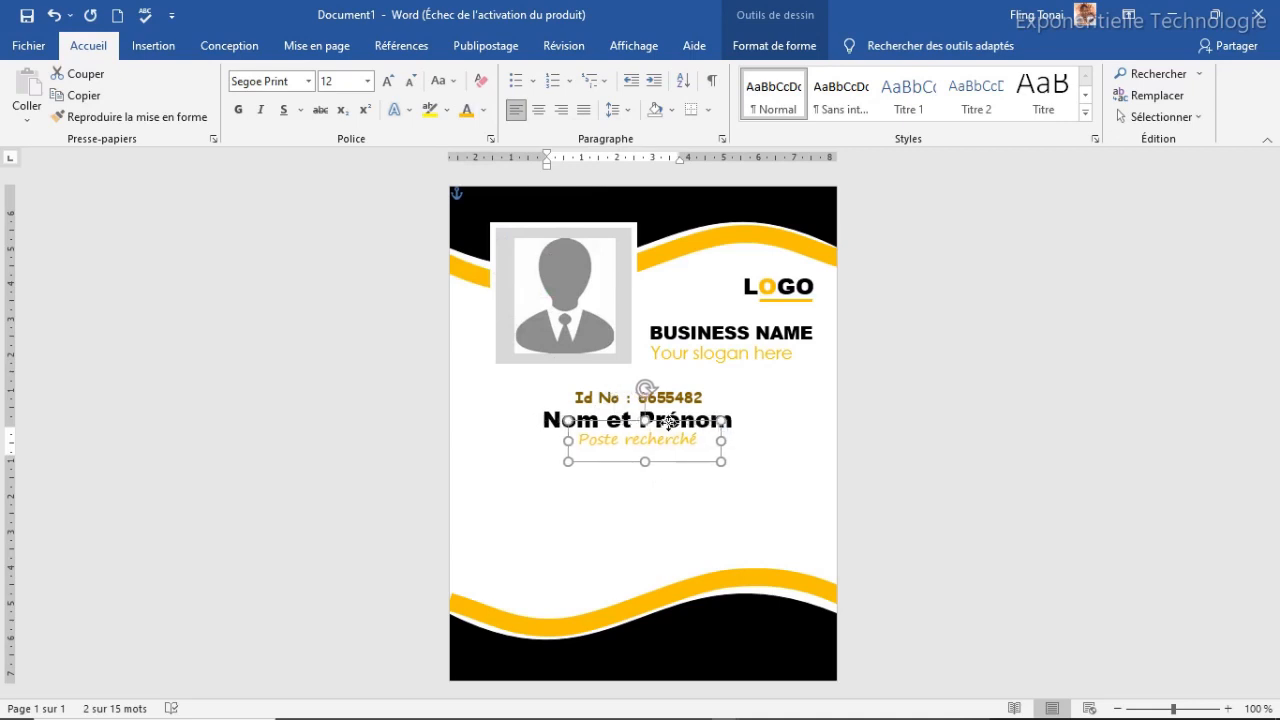
pyautogui.click(347, 181)
pyautogui.click(170, 49)
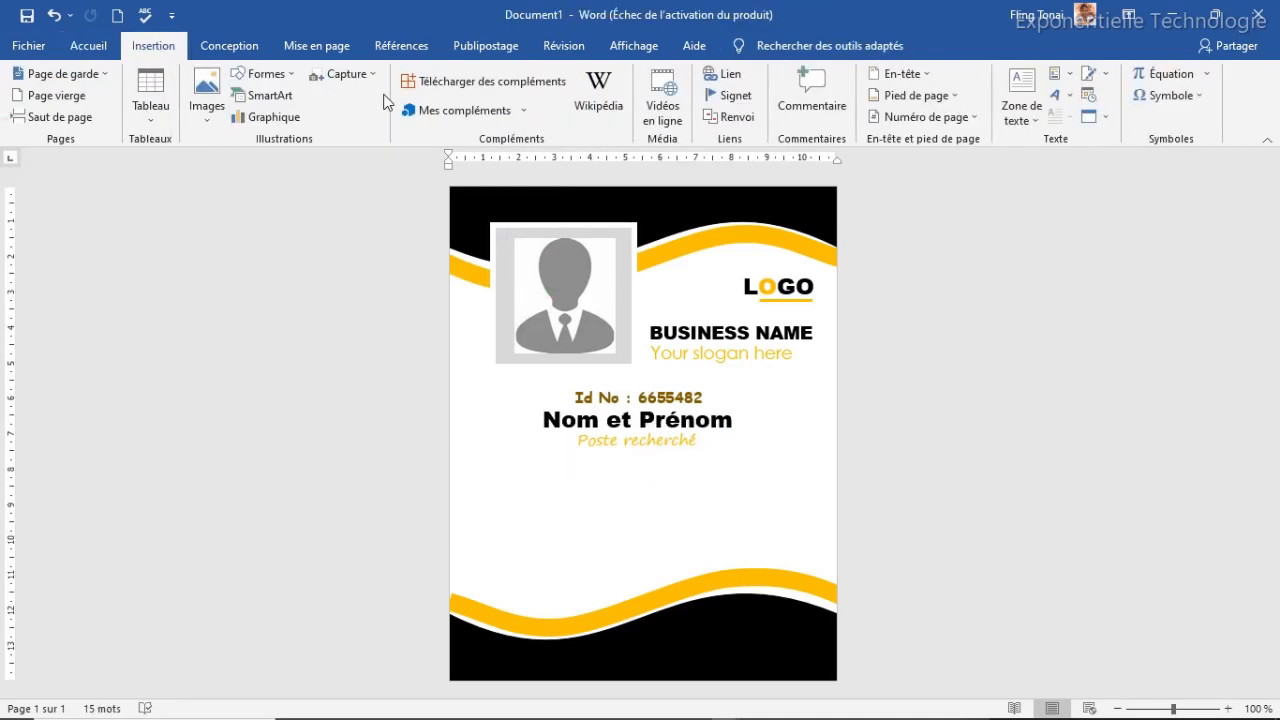
# Draw a table outline below Poste recherché and divide it into four rows
pyautogui.click(153, 118)
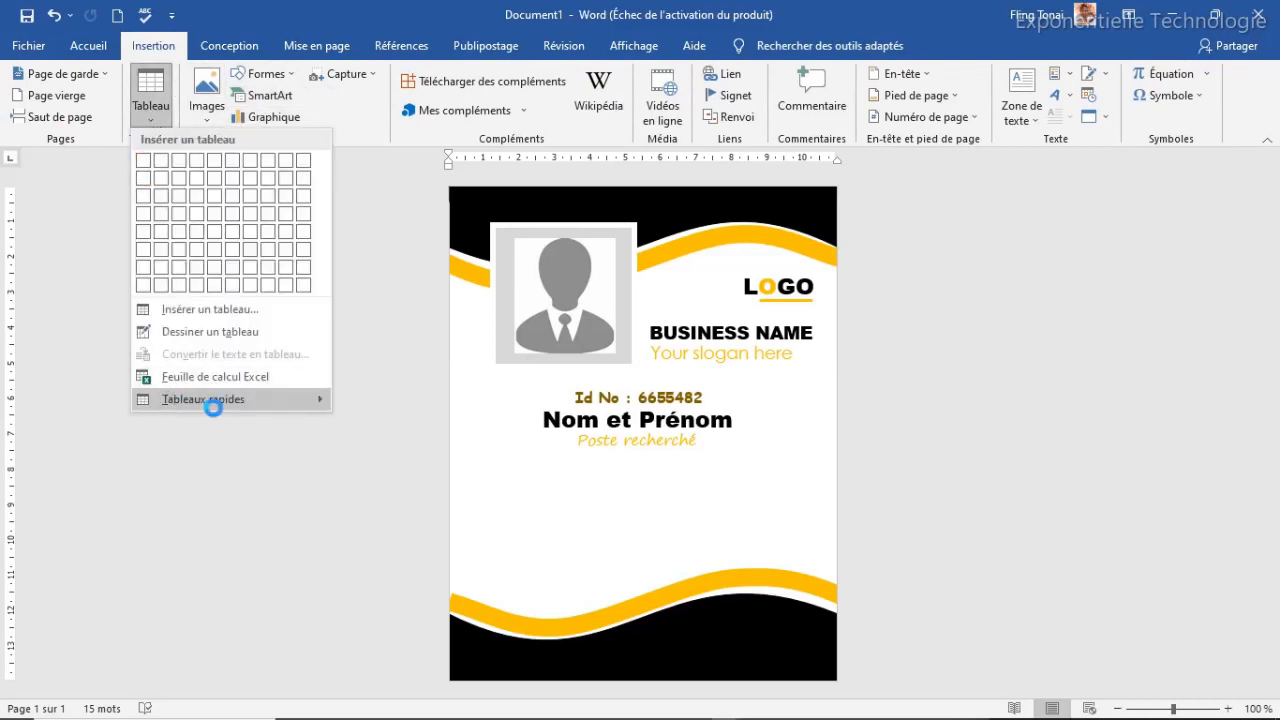
pyautogui.click(195, 338)
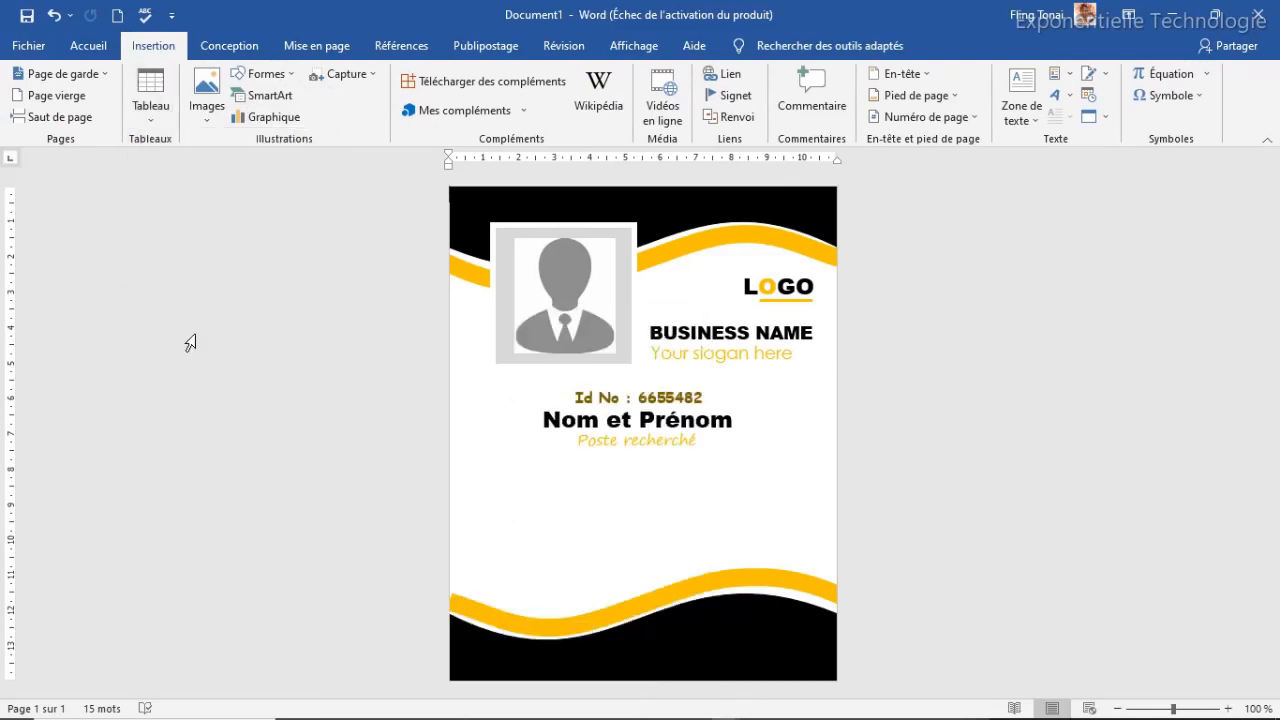
pyautogui.moveTo(507, 463)
pyautogui.mouseDown()
pyautogui.moveTo(777, 466)
pyautogui.moveTo(794, 489)
pyautogui.moveTo(608, 472)
pyautogui.moveTo(783, 498)
pyautogui.mouseUp()
pyautogui.moveTo(503, 486); pyautogui.dragTo(775, 481)
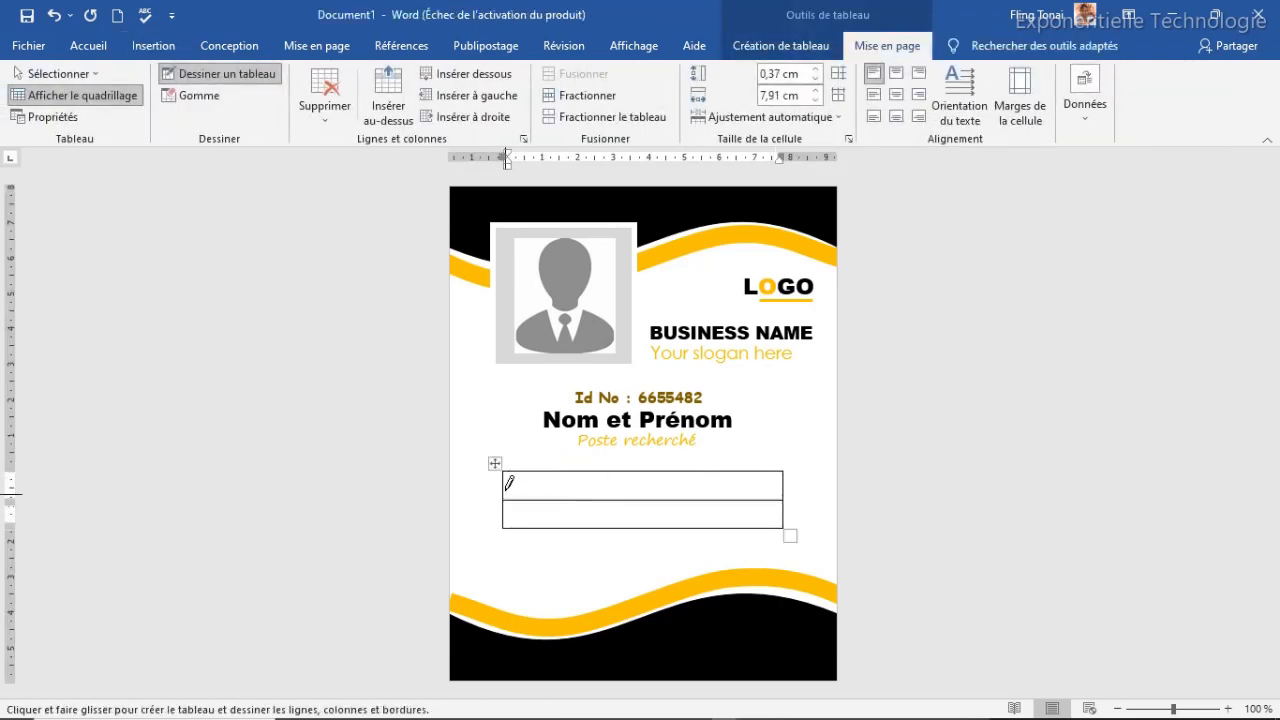
pyautogui.moveTo(505, 480); pyautogui.dragTo(770, 478)
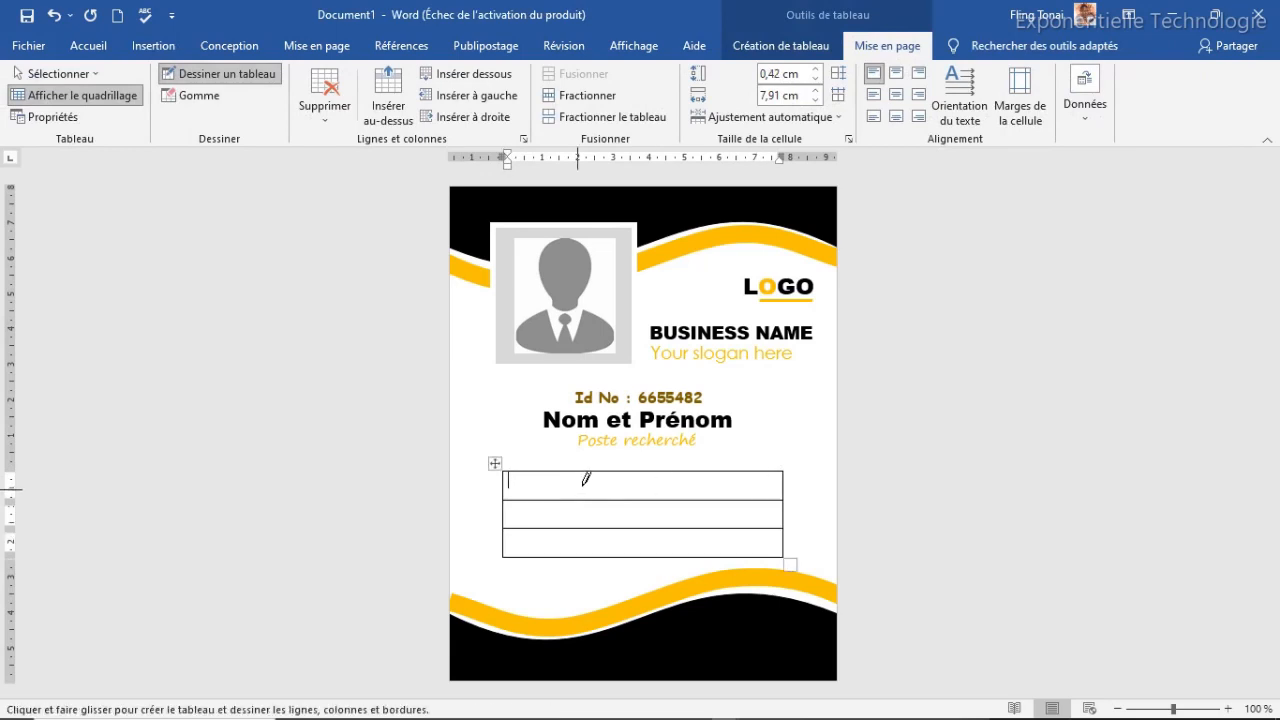
pyautogui.moveTo(503, 515)
pyautogui.mouseDown()
pyautogui.moveTo(656, 505)
pyautogui.moveTo(755, 536)
pyautogui.mouseUp()
pyautogui.moveTo(508, 505); pyautogui.dragTo(760, 491)
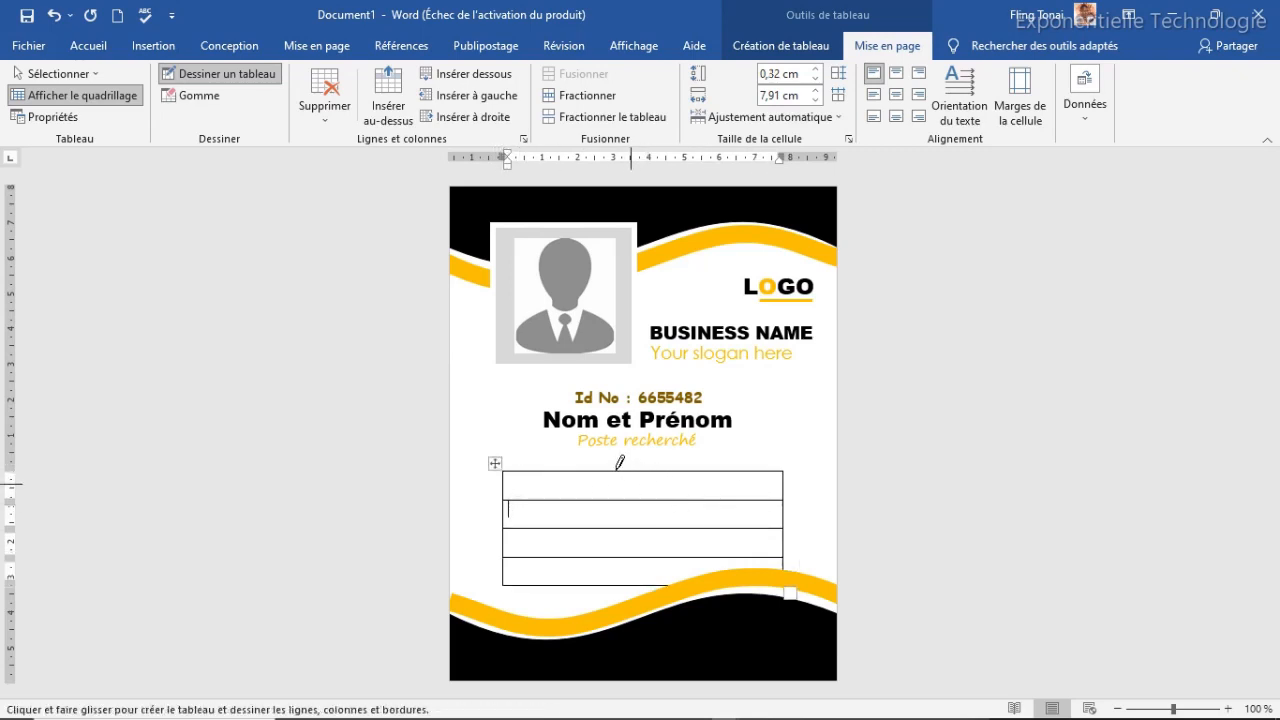
# Add a column divider across all rows, shorten the last row, and move the table up
pyautogui.moveTo(637, 463); pyautogui.dragTo(637, 568)
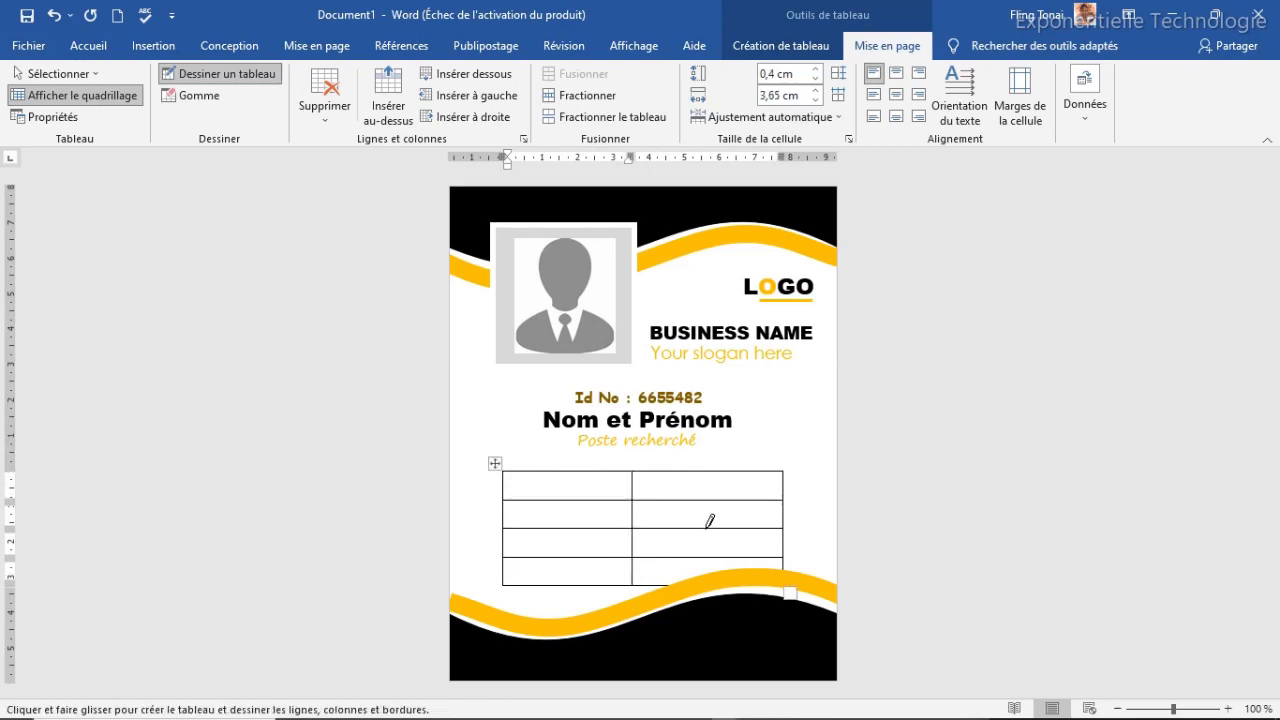
pyautogui.hotkey('ctrl', 'z')
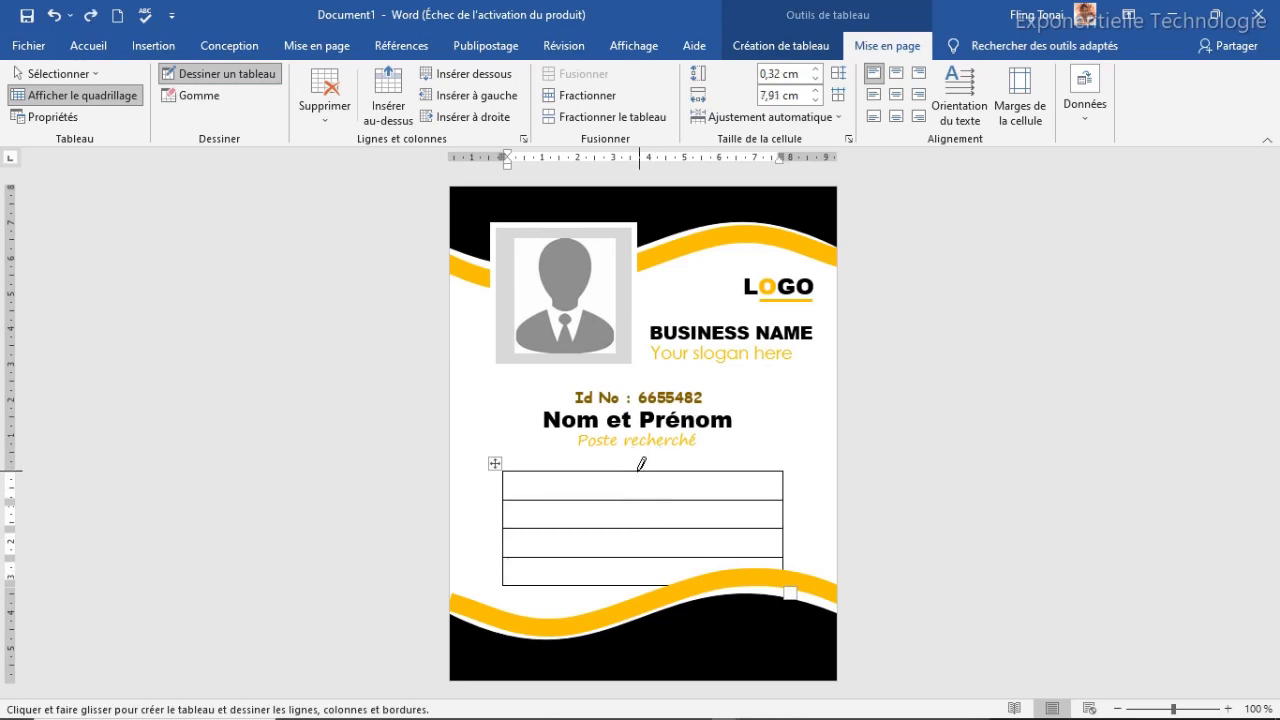
pyautogui.moveTo(641, 463); pyautogui.dragTo(637, 586)
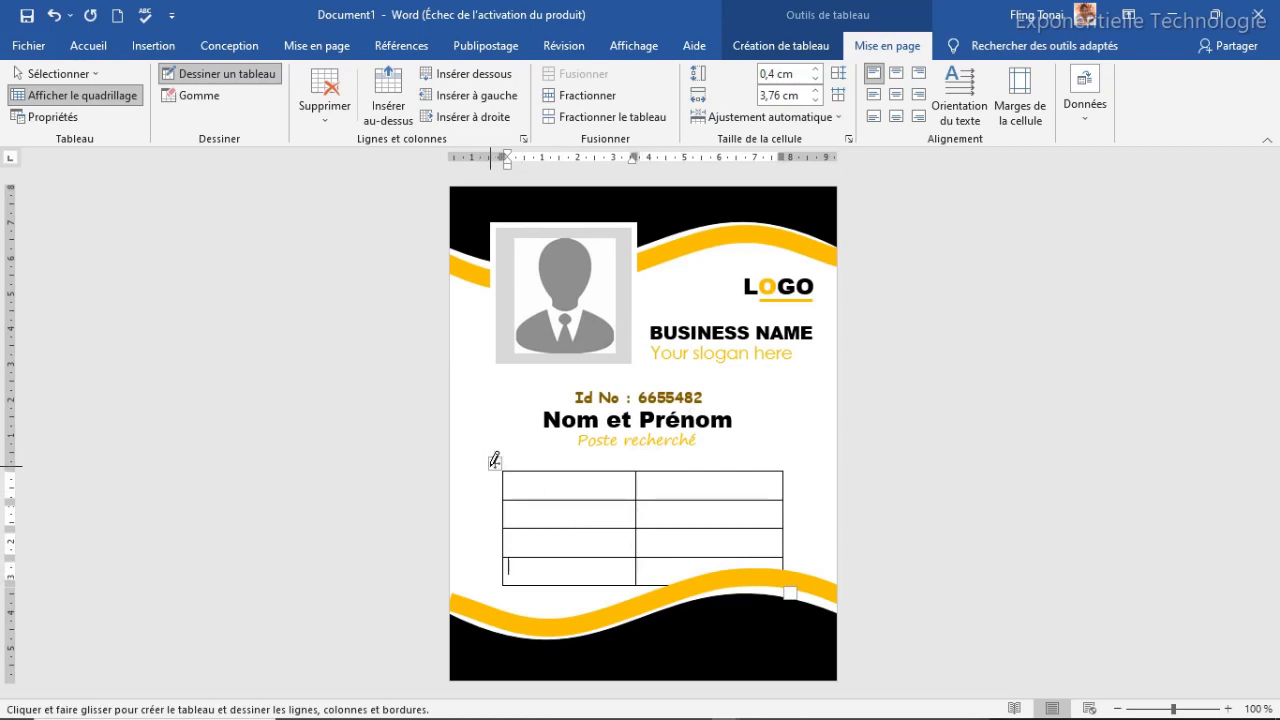
pyautogui.press('Escape')
pyautogui.press('BackSpace')
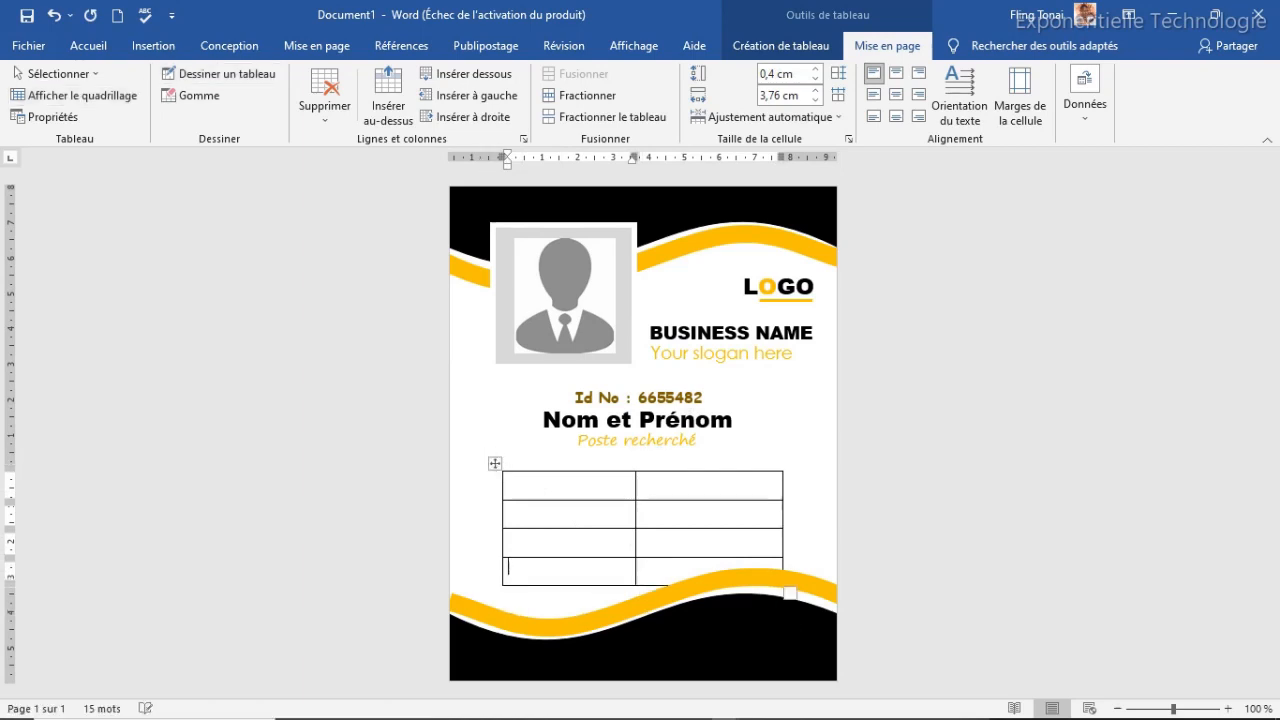
pyautogui.moveTo(494, 465)
pyautogui.mouseDown()
pyautogui.moveTo(483, 434)
pyautogui.moveTo(486, 449)
pyautogui.mouseUp()
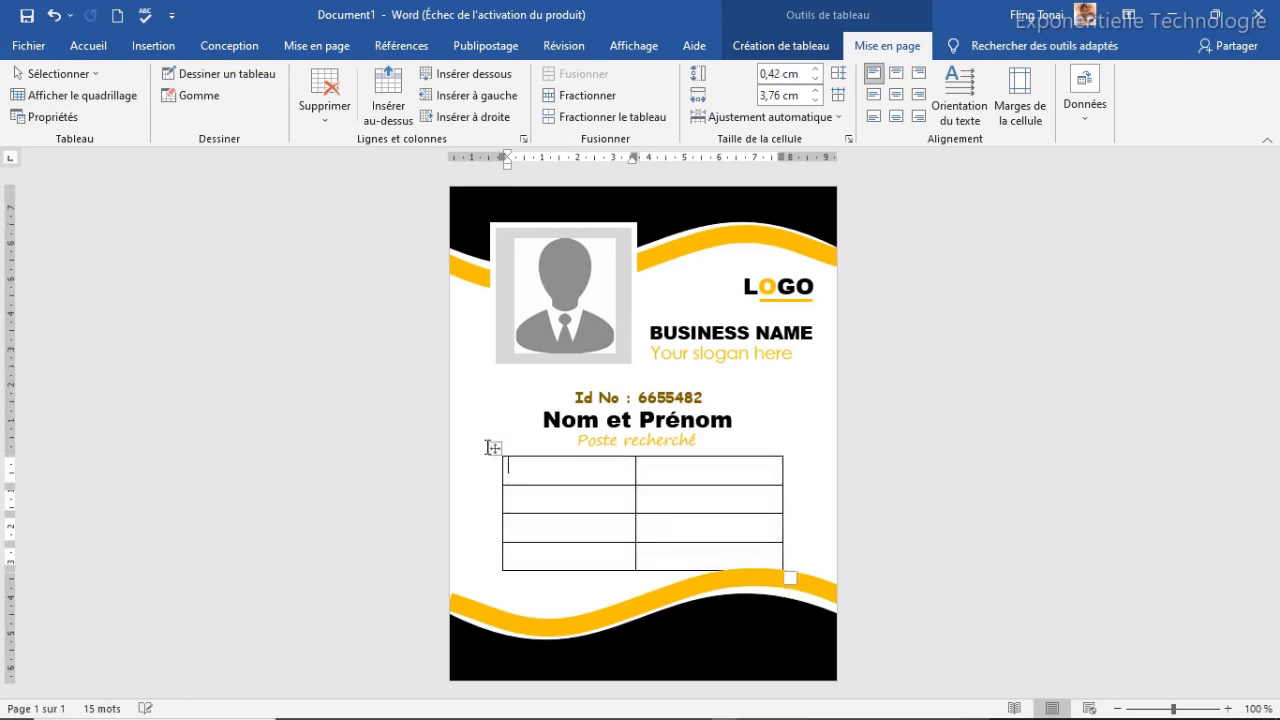
# Raise the Id No, Nom et Prénom and Poste recherché lines slightly together
pyautogui.click(649, 394)
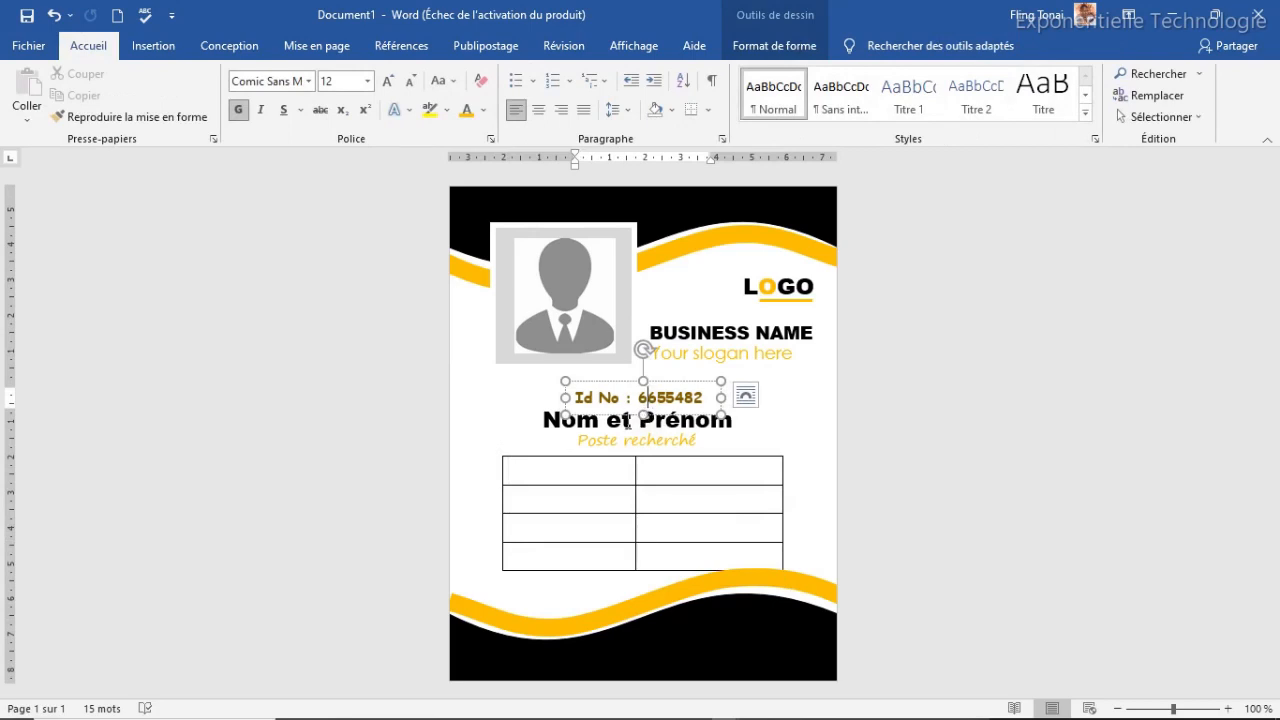
pyautogui.keyDown('shift'); pyautogui.click(612, 444); pyautogui.keyUp('shift')
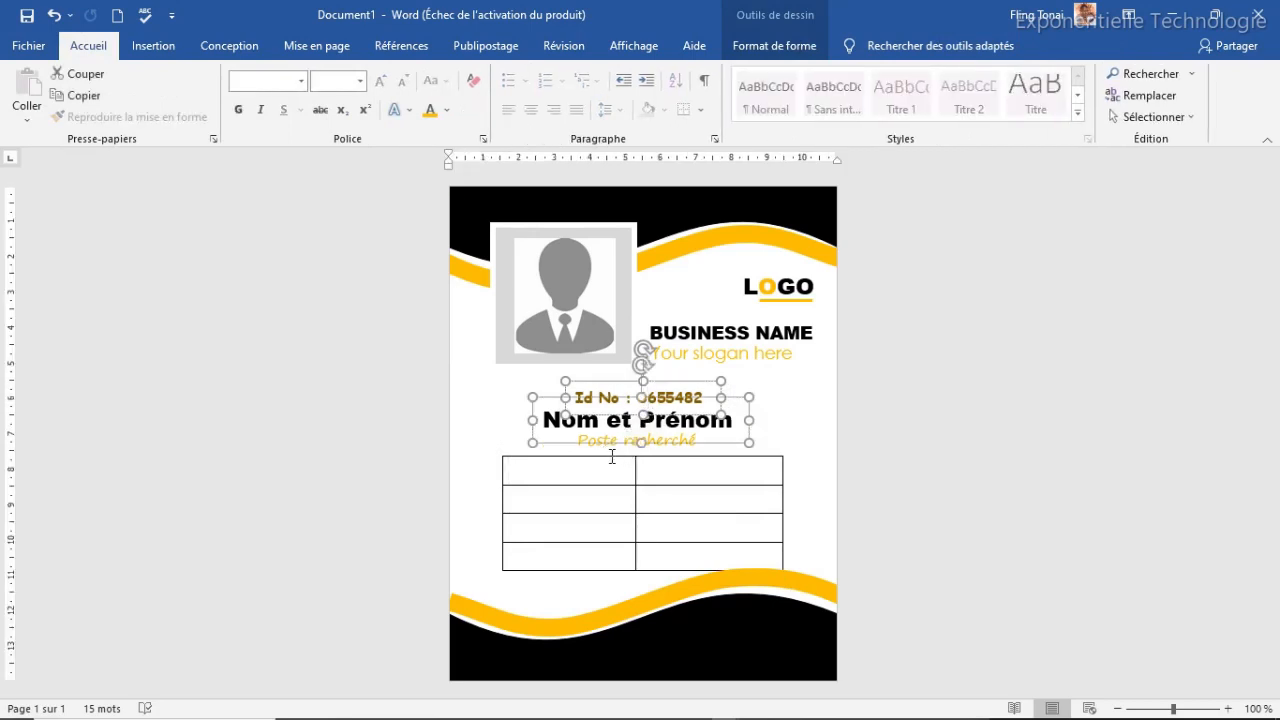
pyautogui.keyDown('shift'); pyautogui.click(612, 456); pyautogui.keyUp('shift')
pyautogui.moveTo(613, 383); pyautogui.dragTo(613, 374)
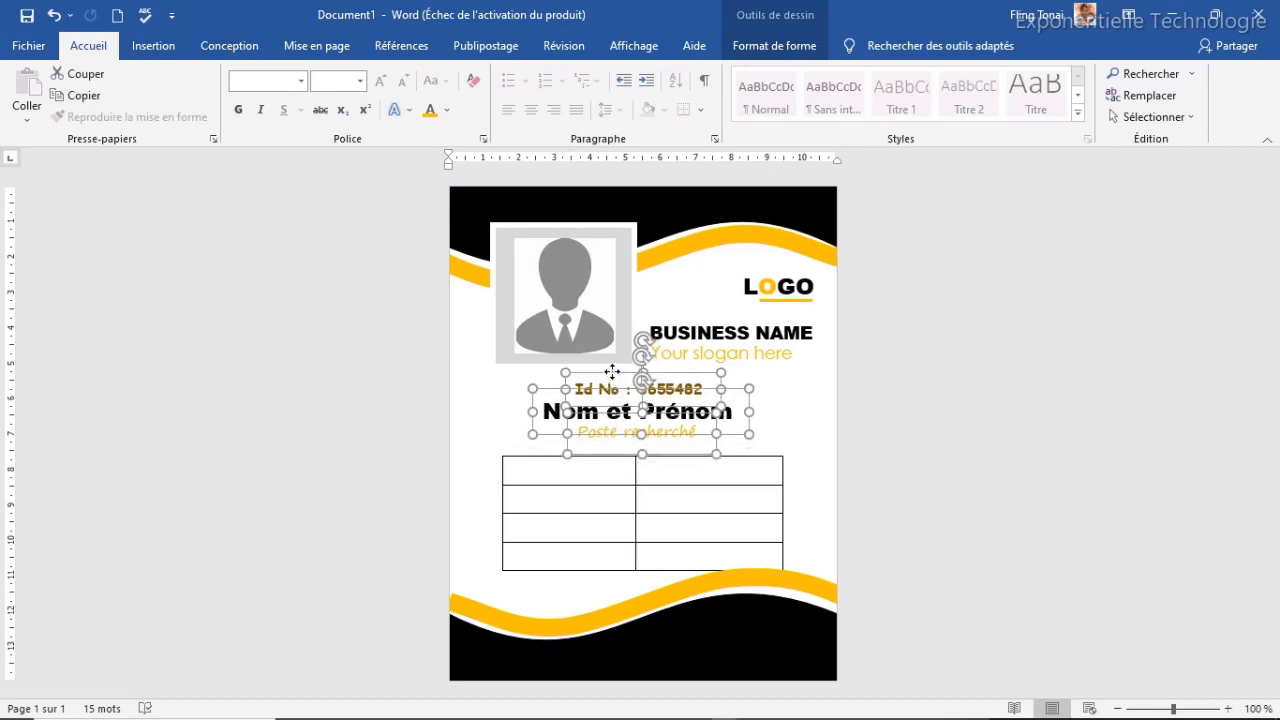
pyautogui.press('Up')
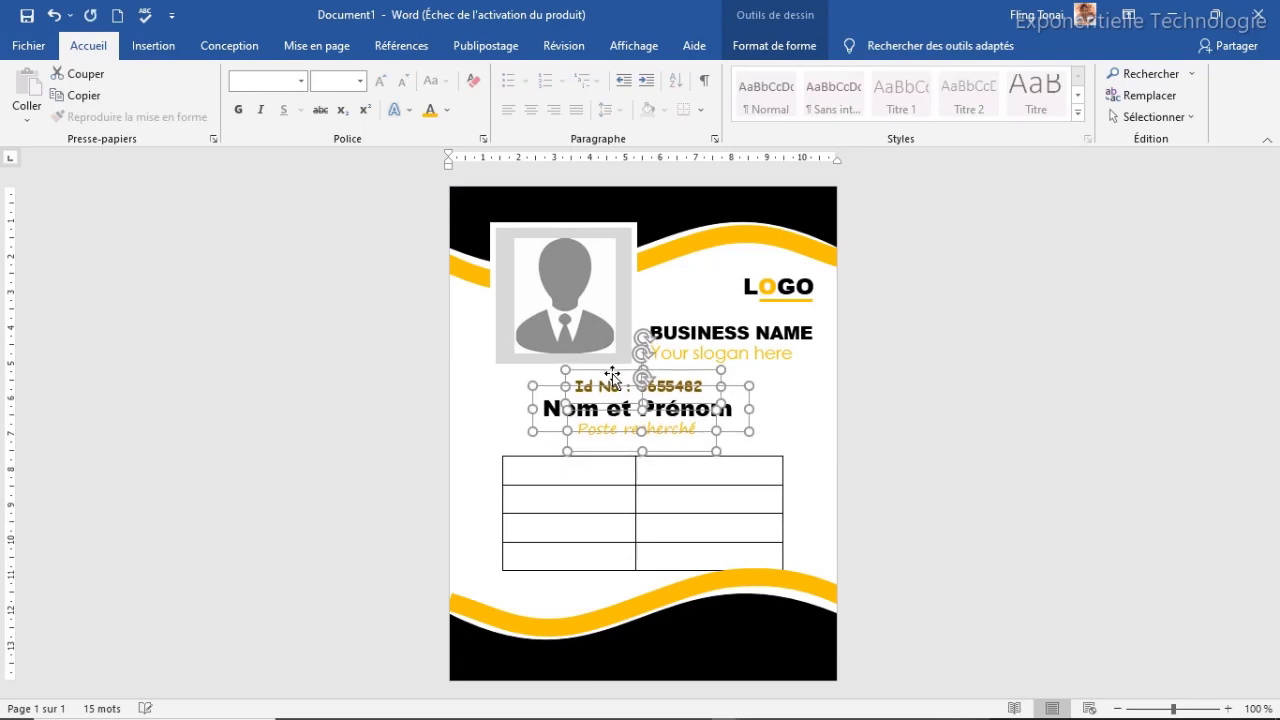
# Move the table up beneath Poste recherché and type the first labels, including Date de naissance
pyautogui.click(592, 526)
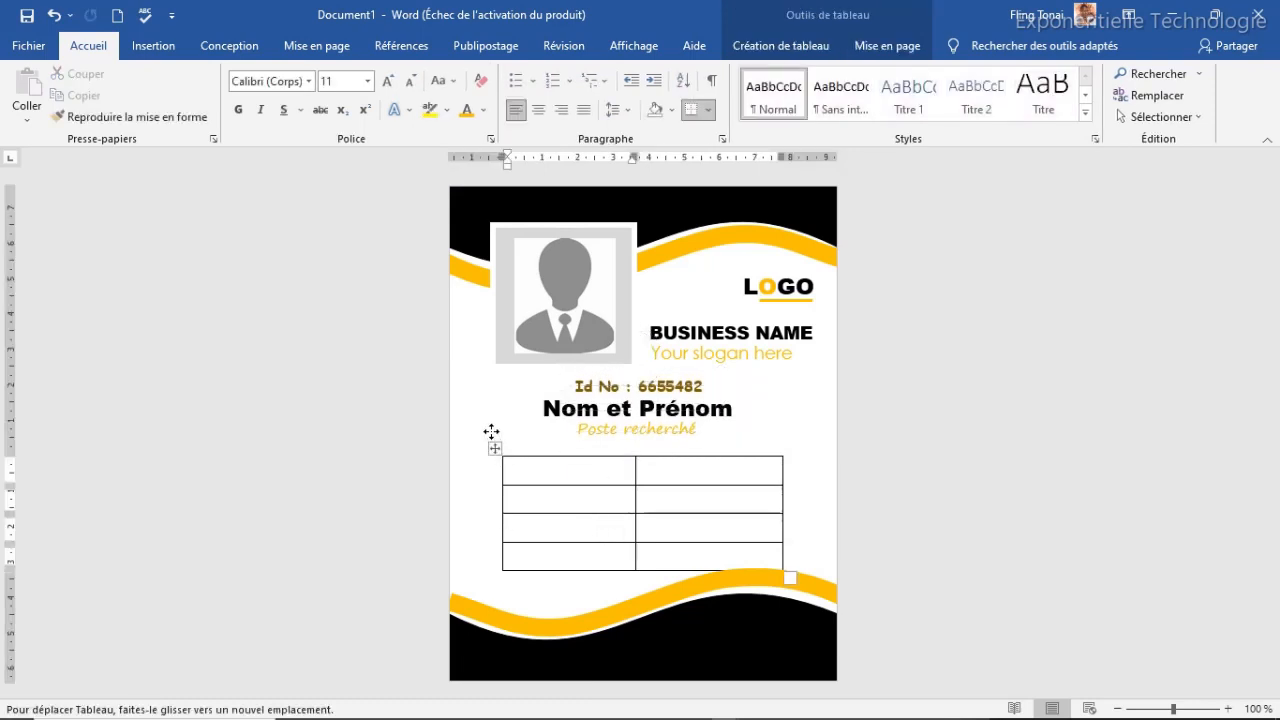
pyautogui.moveTo(488, 425); pyautogui.dragTo(489, 437)
pyautogui.write('See')
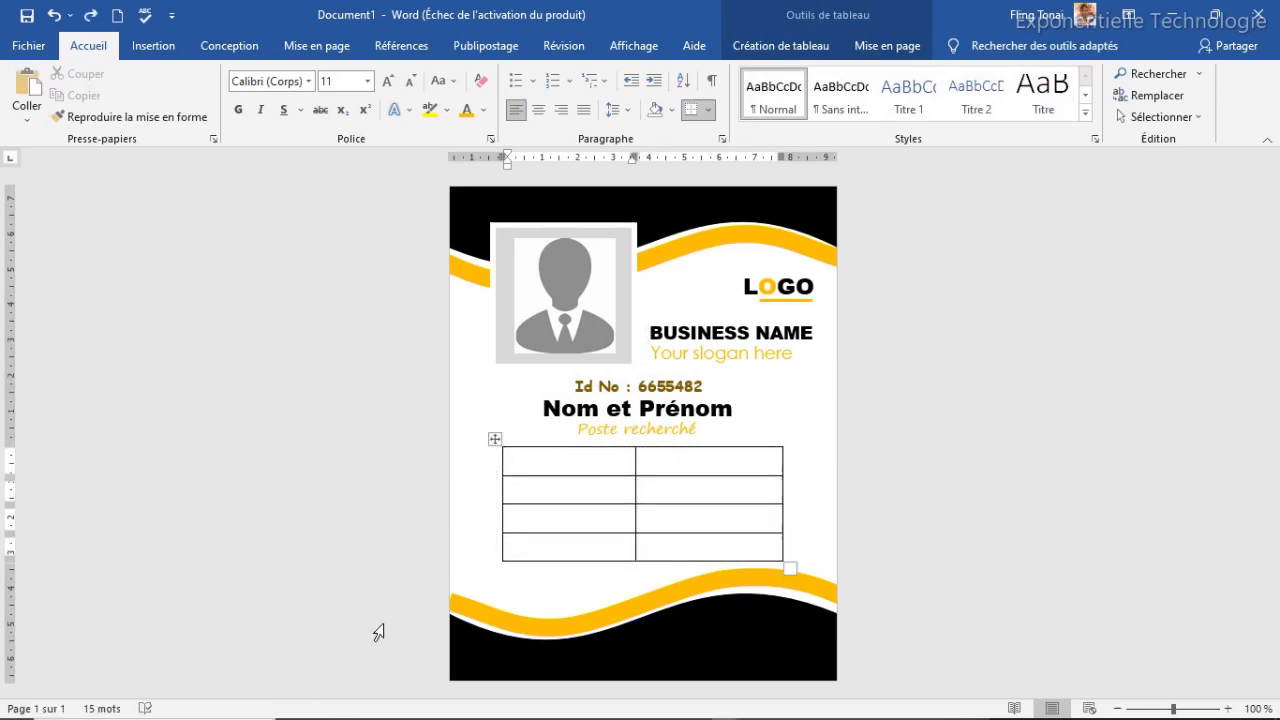
pyautogui.write('Date de naissance')
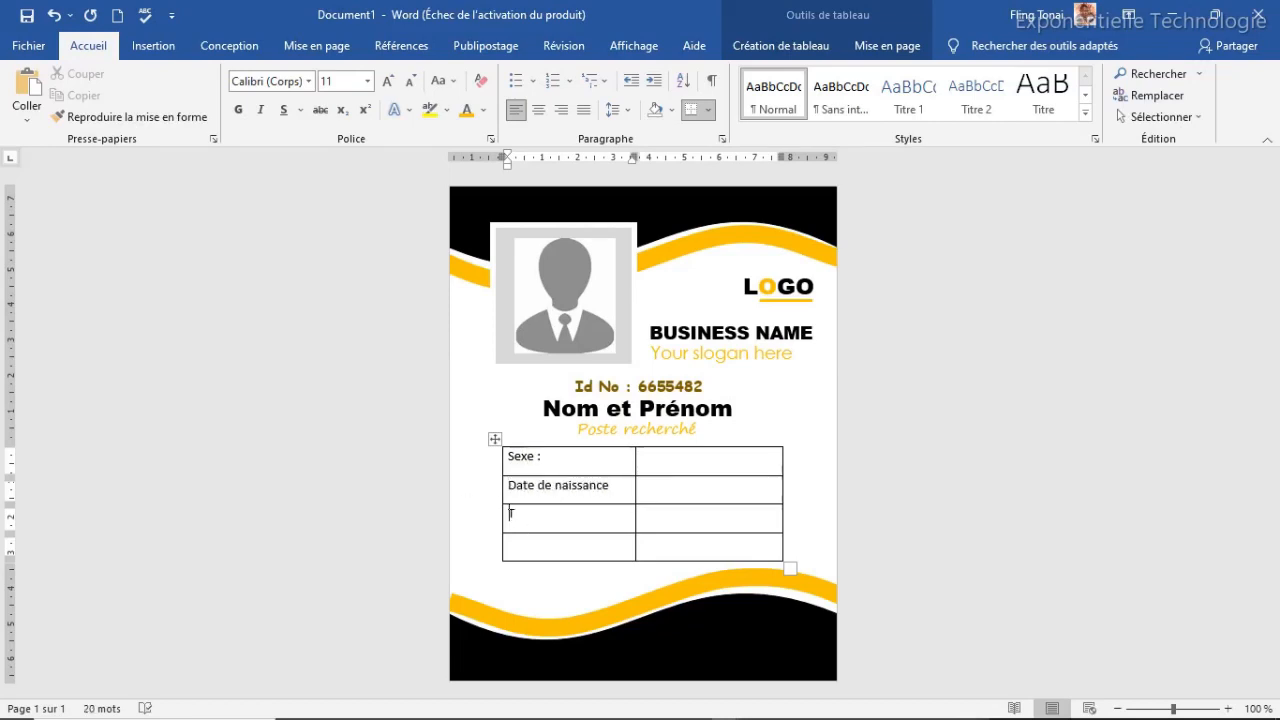
# Add the Date d'expiration label and fill values Masculin, Jj/mm/aaaa, a sample phone number and Jj/mm/aa
pyautogui.click(540, 549)
pyautogui.write("Date d'expiration")
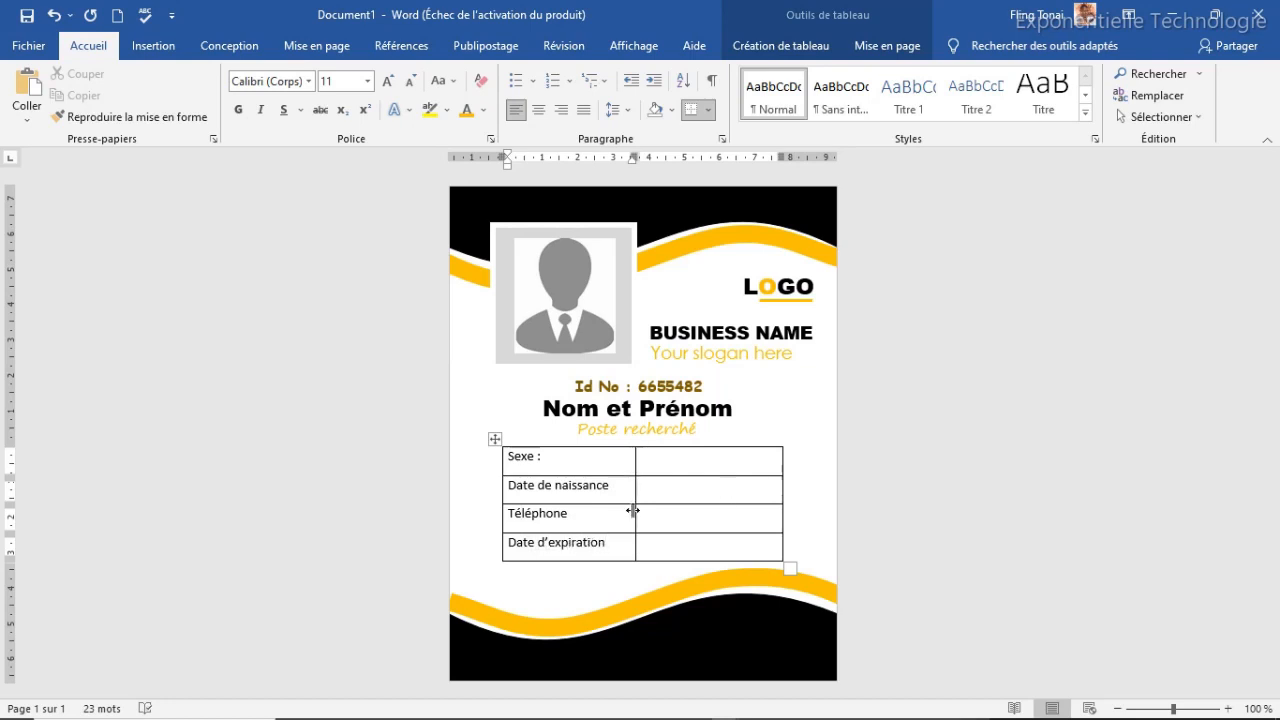
pyautogui.press('Right')
pyautogui.press('Right')
pyautogui.press('Right')
pyautogui.press('Right')
pyautogui.press('Left')
pyautogui.click(672, 457)
pyautogui.write('Masculin')
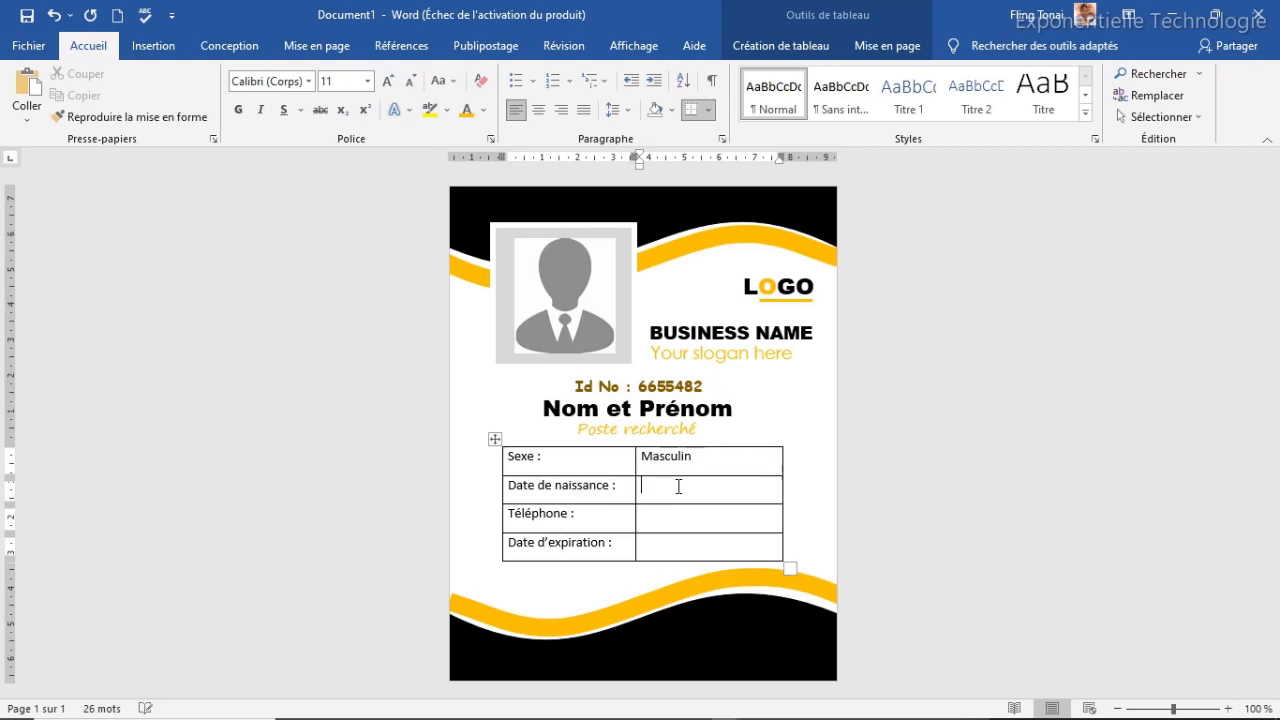
pyautogui.click(678, 487)
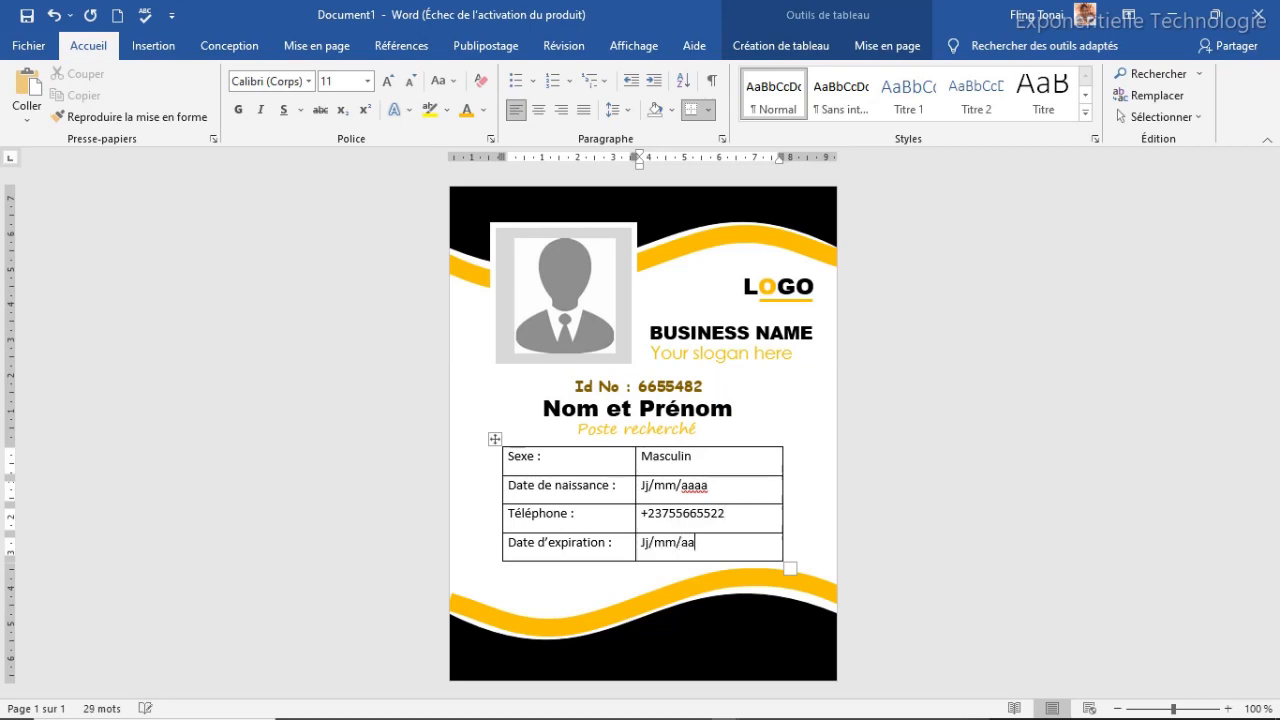
# Make all the badge table text bold
pyautogui.moveTo(730, 547); pyautogui.dragTo(515, 458)
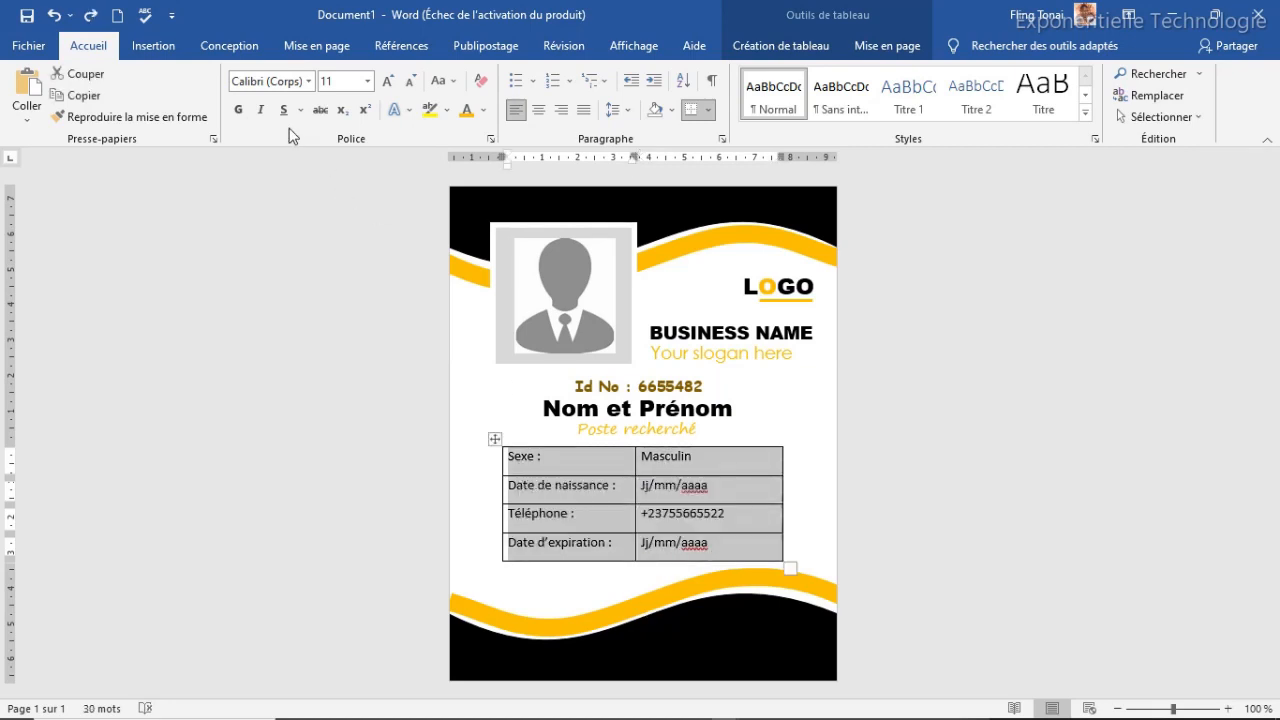
pyautogui.click(238, 110)
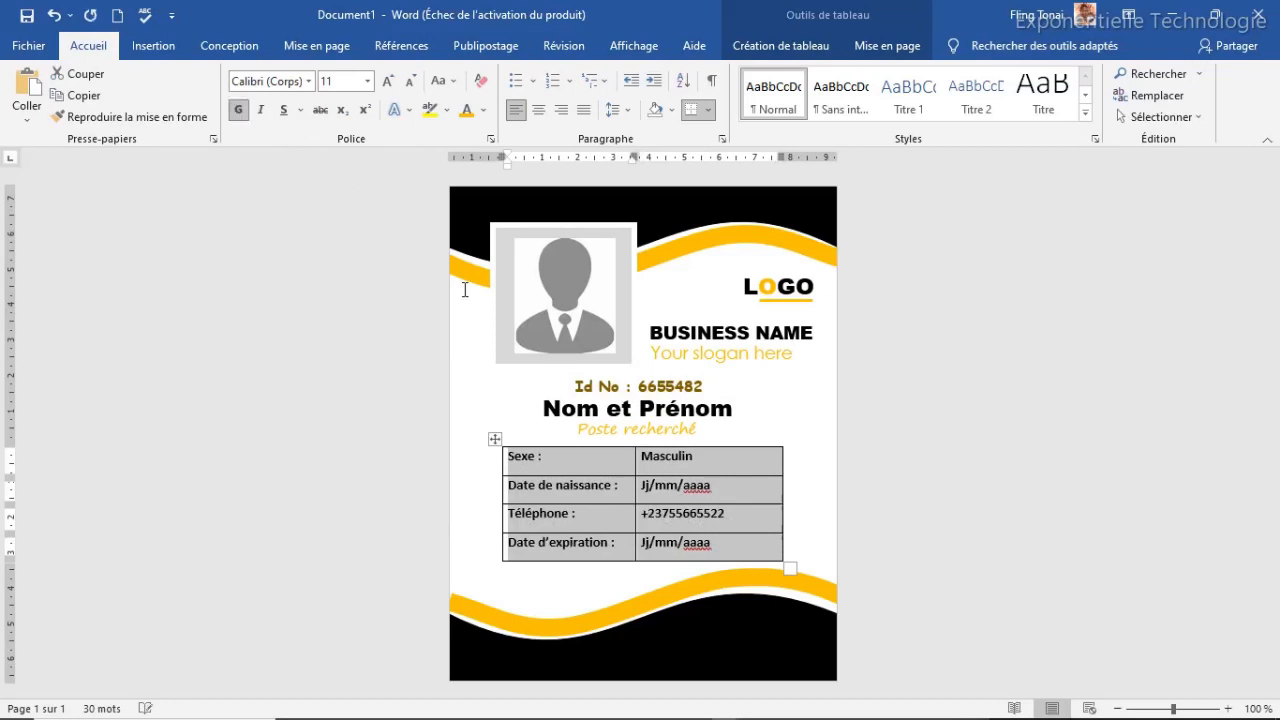
pyautogui.click(657, 494)
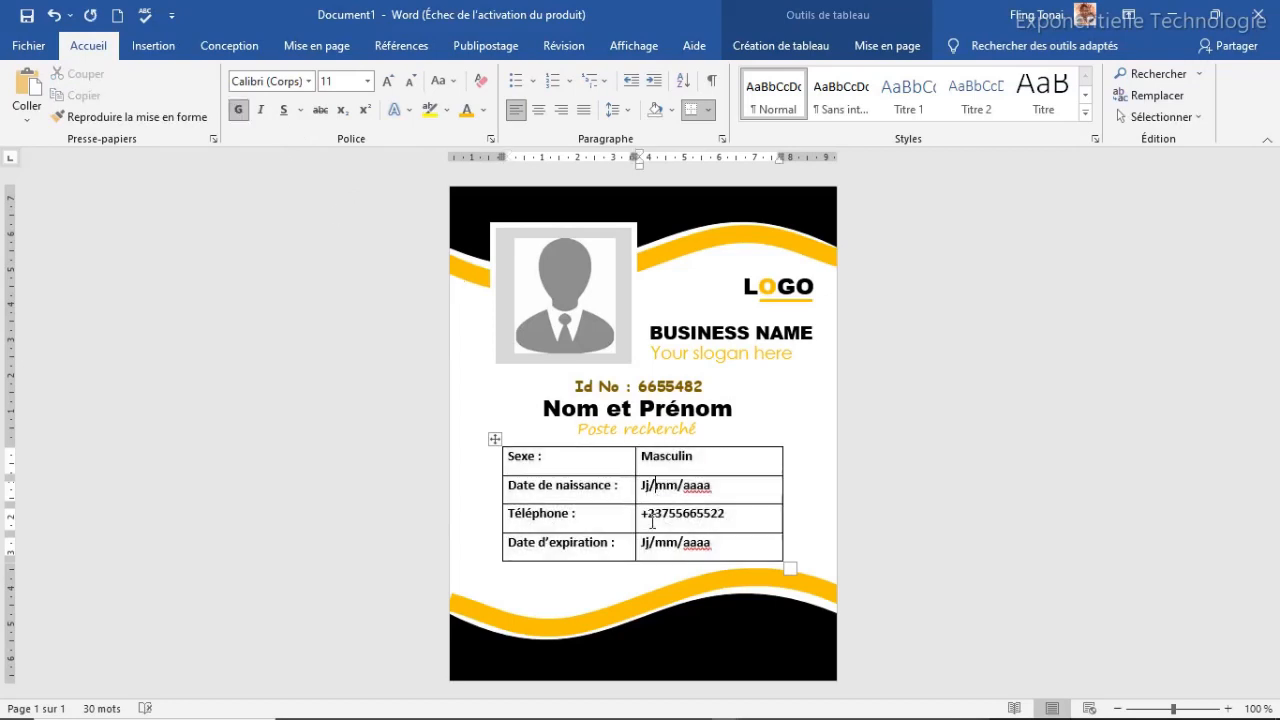
# Indent each right-column value by a space so the four values line up, removing an extra space before the phone number
pyautogui.click(643, 458)
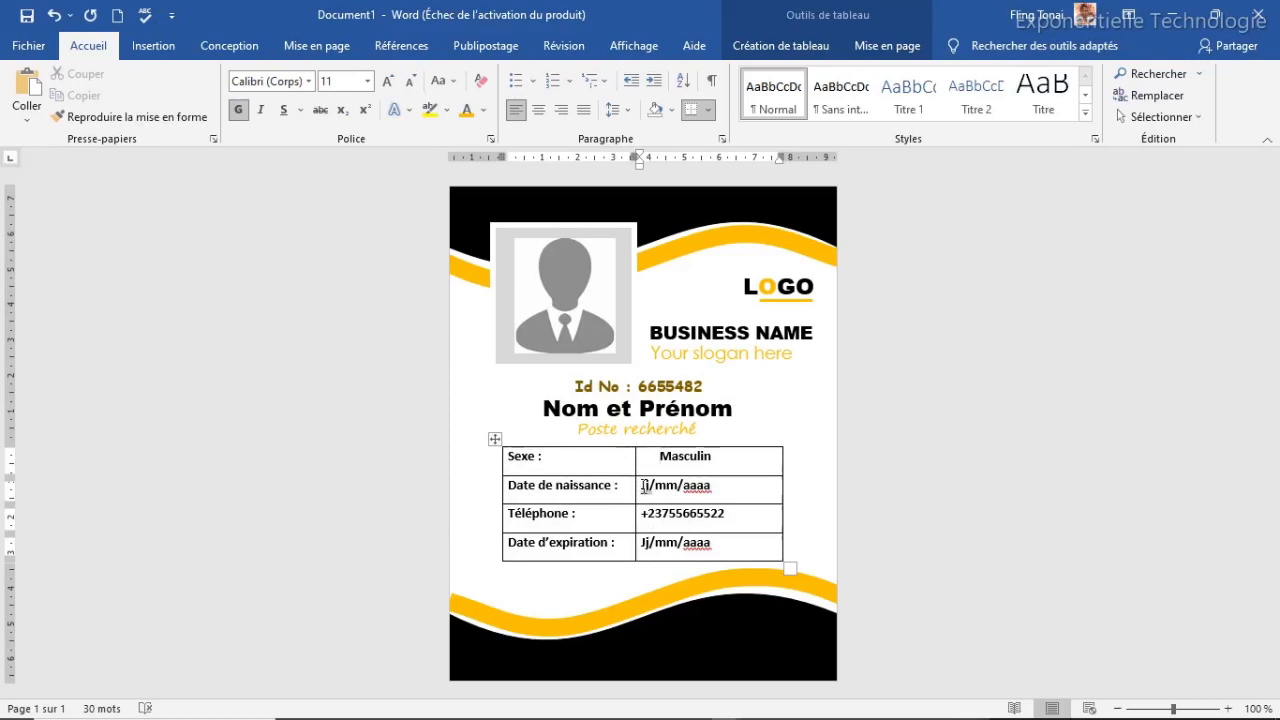
pyautogui.click(643, 486)
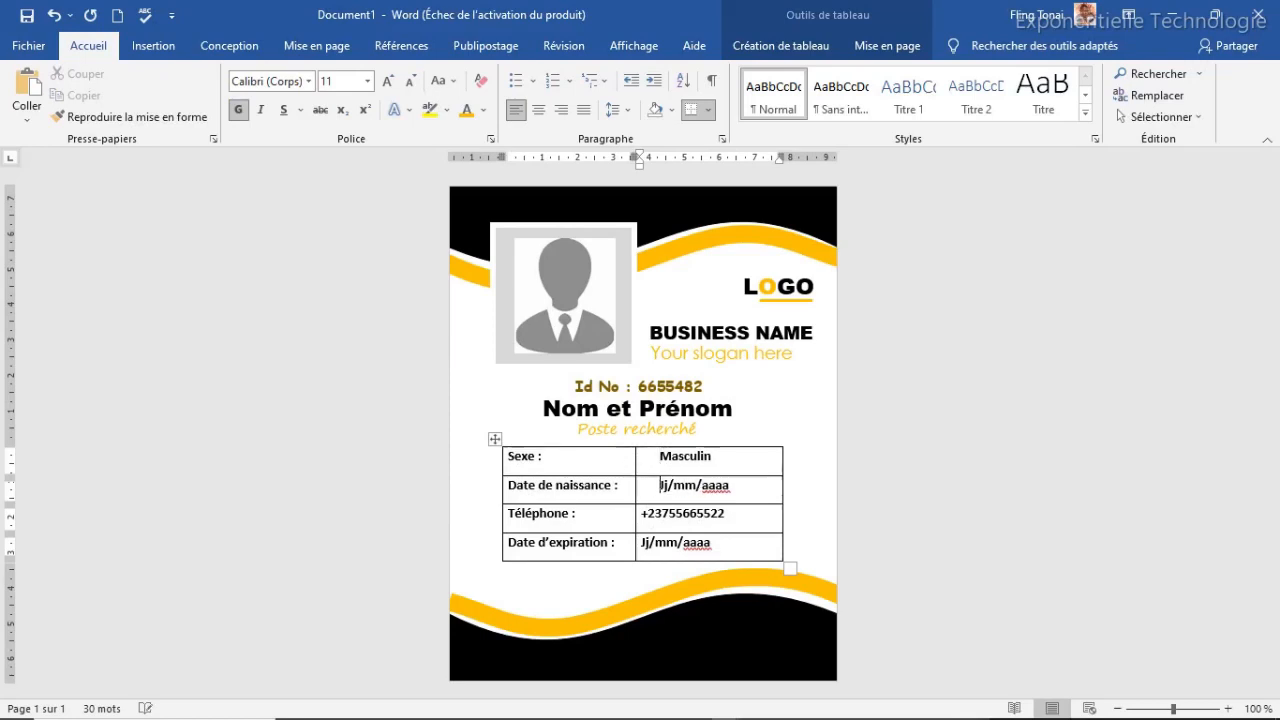
pyautogui.click(637, 518)
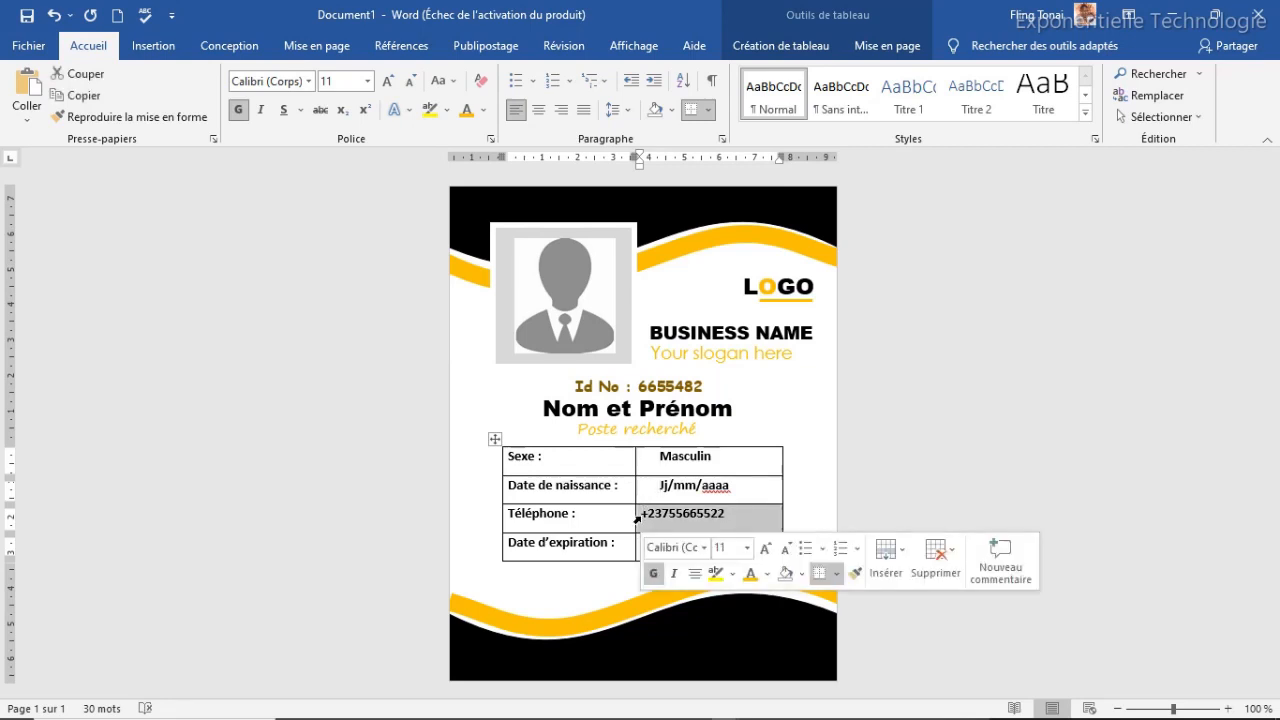
pyautogui.click(645, 520)
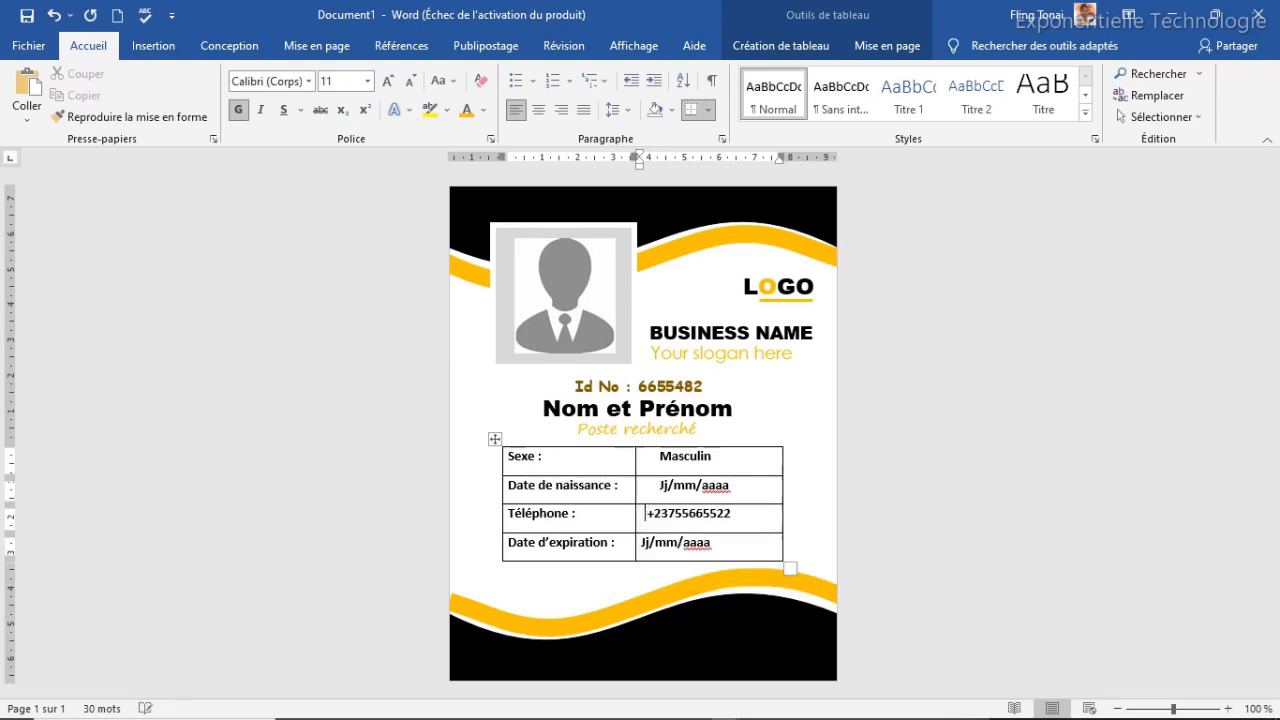
pyautogui.click(638, 543)
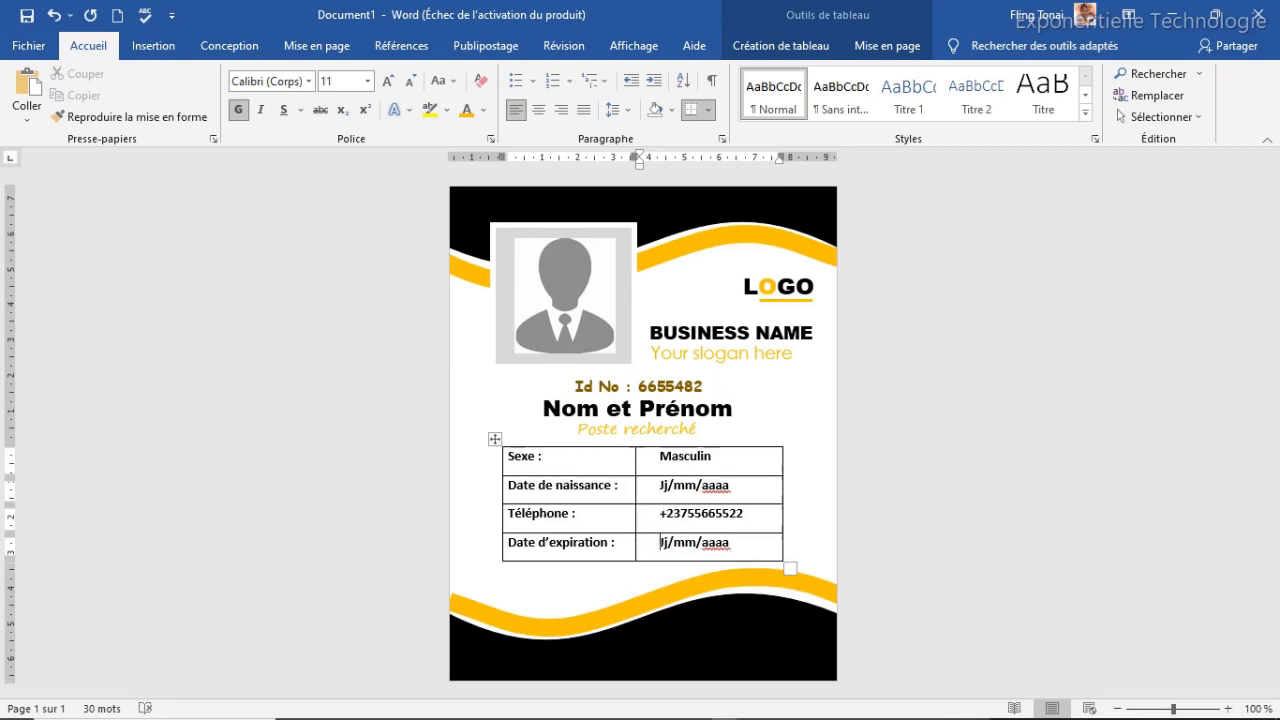
pyautogui.press('BackSpace')
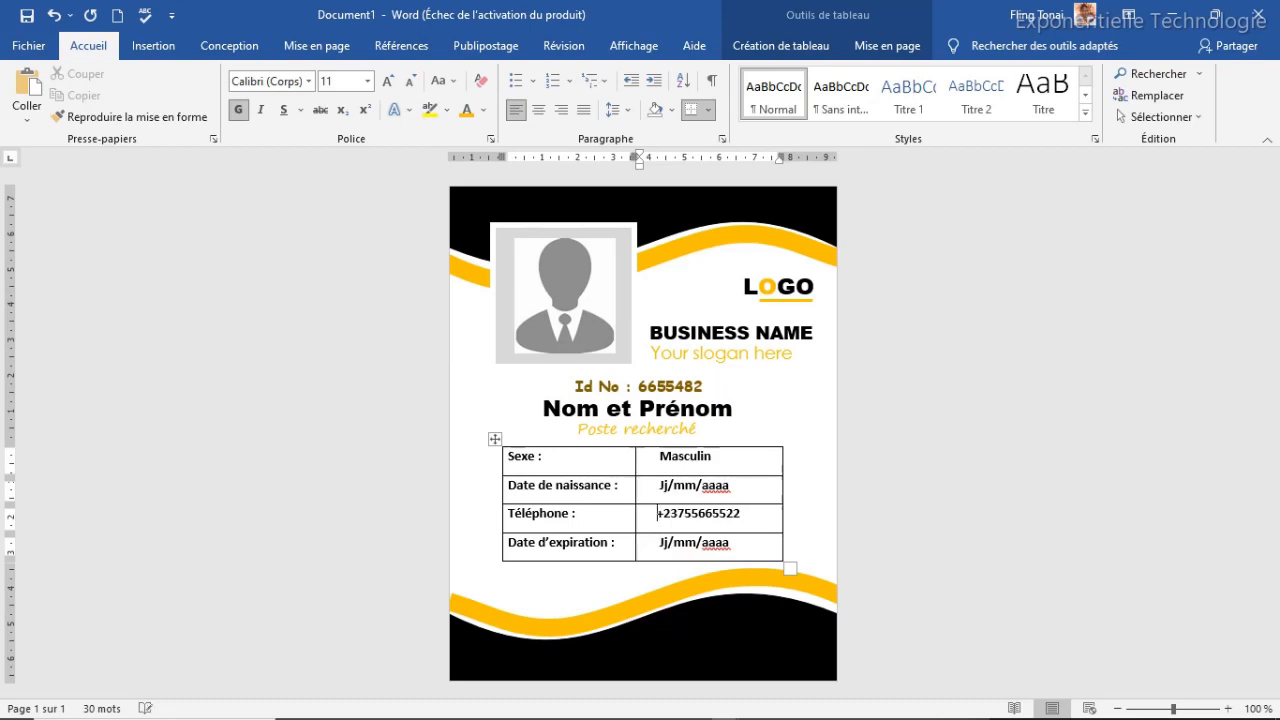
pyautogui.click(494, 439)
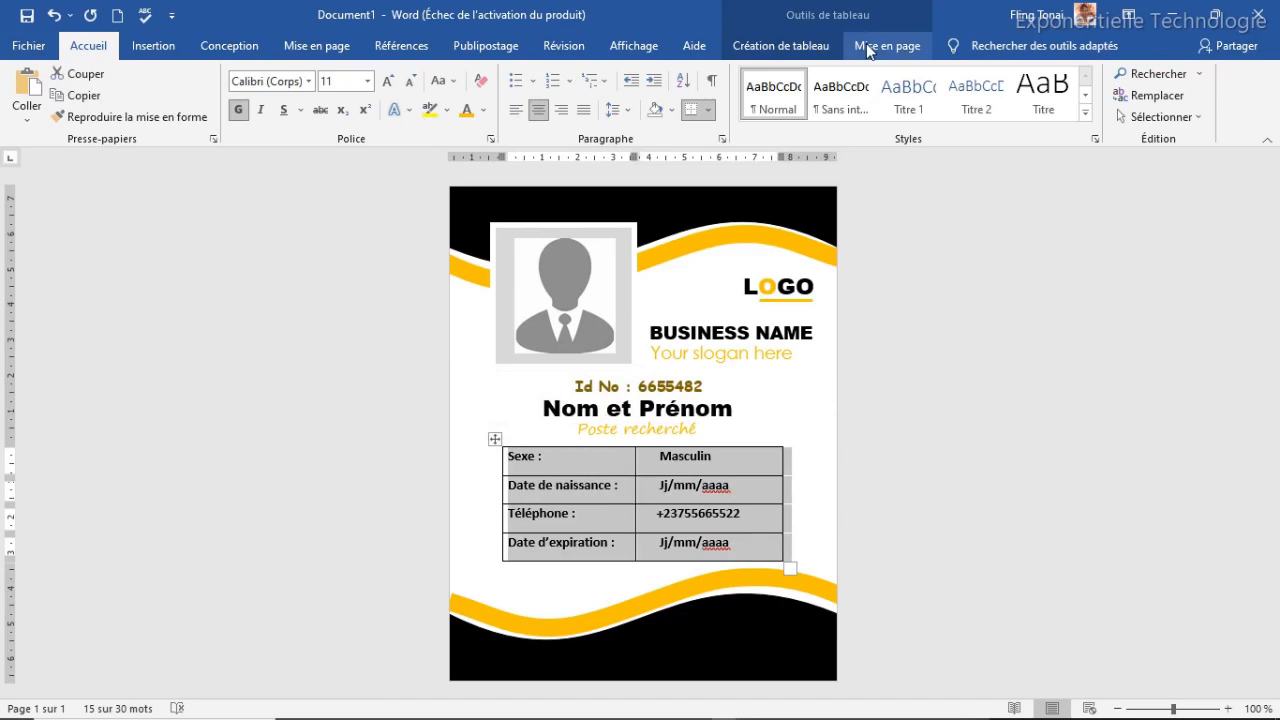
# Remove all table borders, add inside borders, then turn off the inside vertical line
pyautogui.click(812, 47)
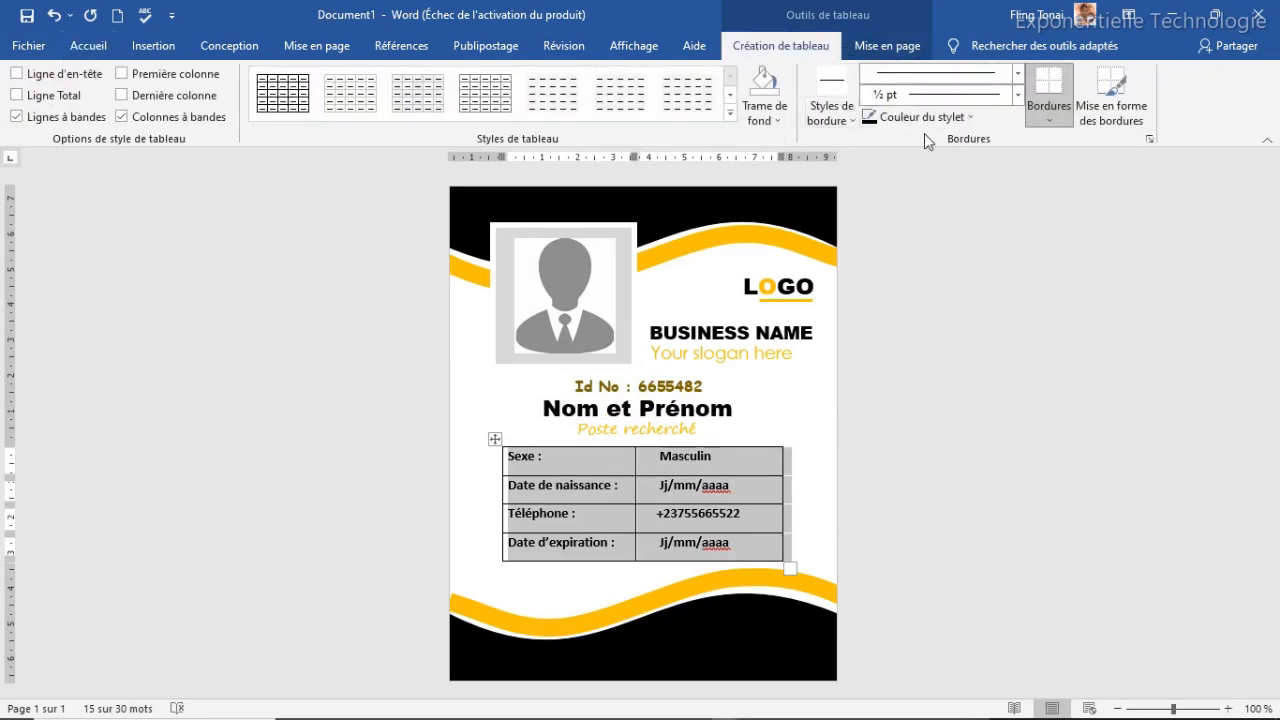
pyautogui.click(1055, 114)
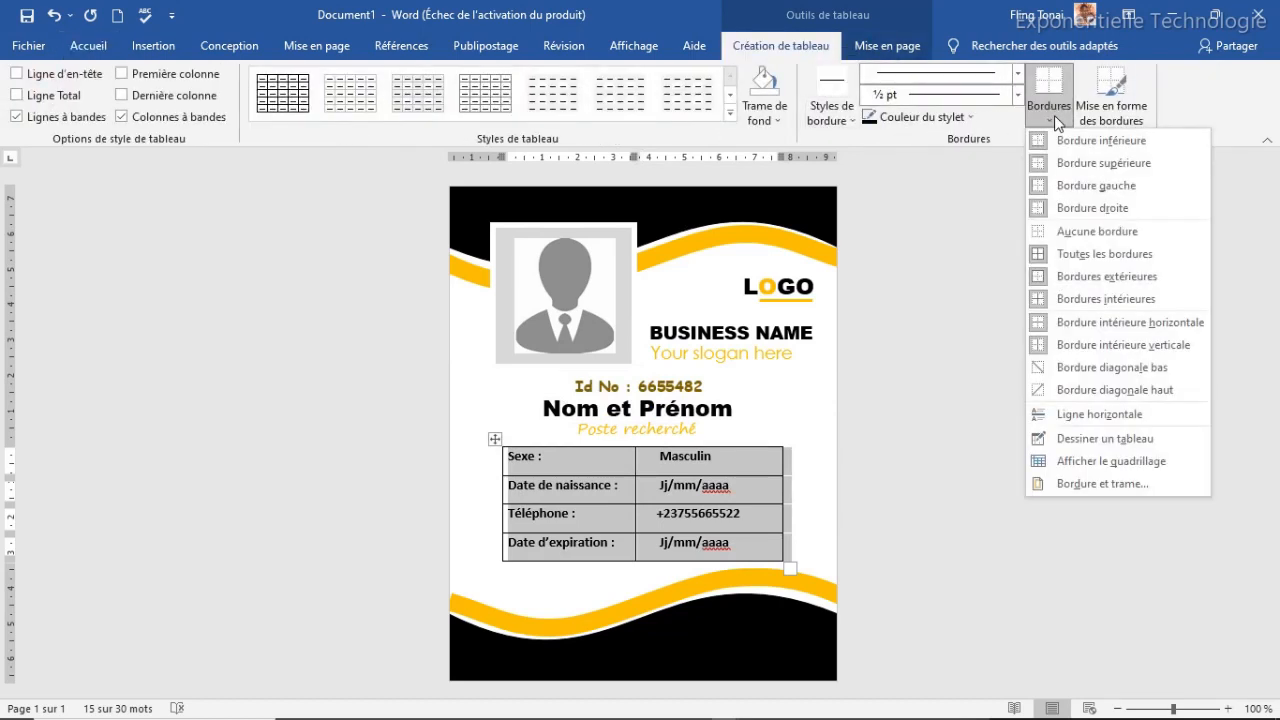
pyautogui.click(1076, 230)
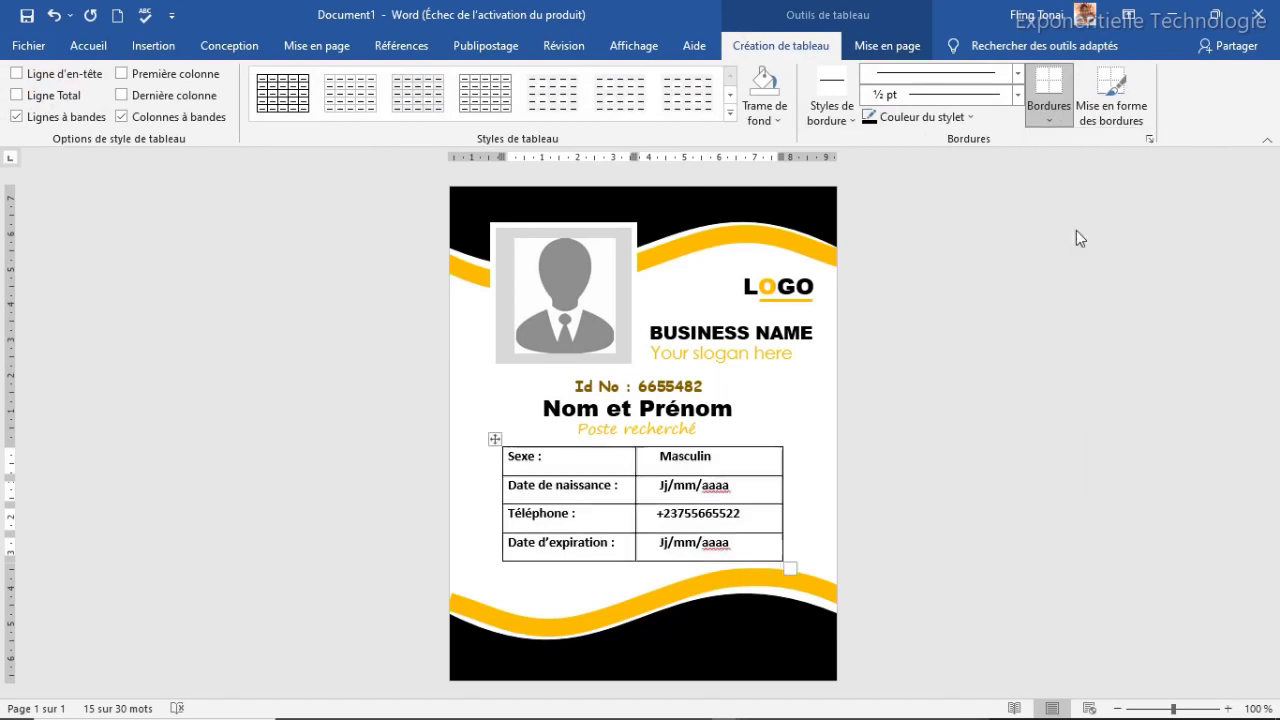
pyautogui.click(1054, 113)
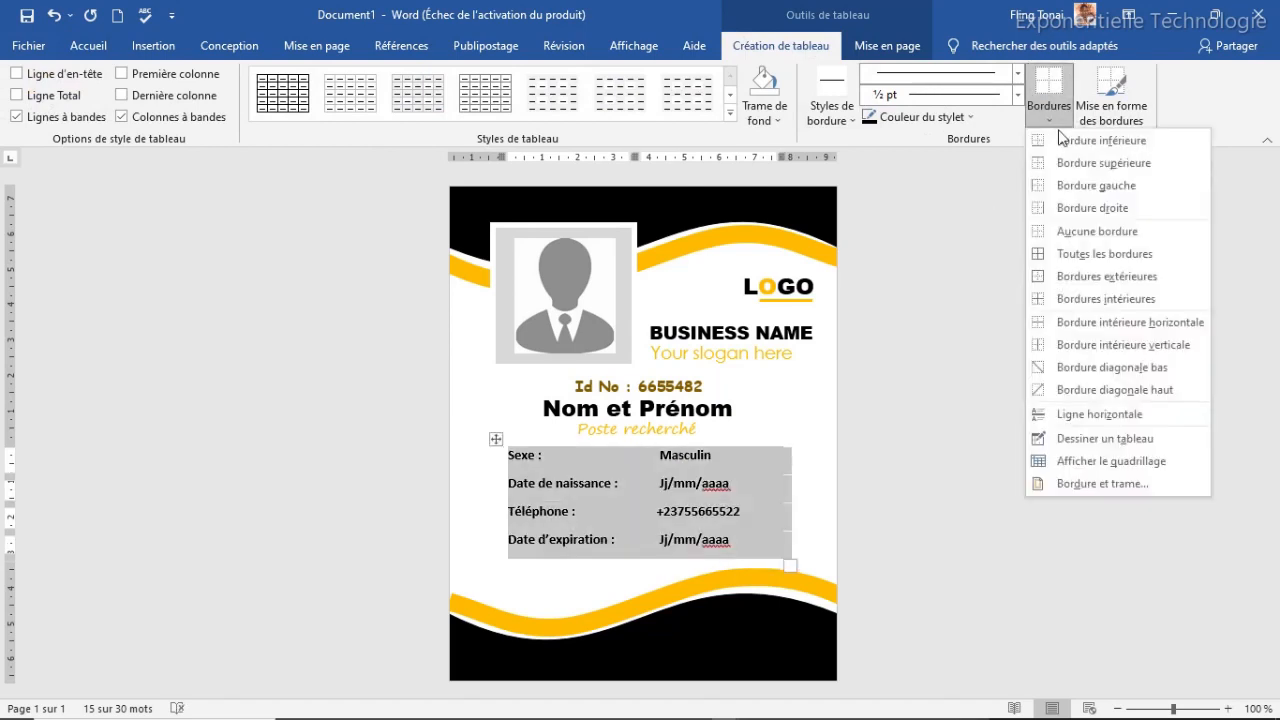
pyautogui.click(1100, 299)
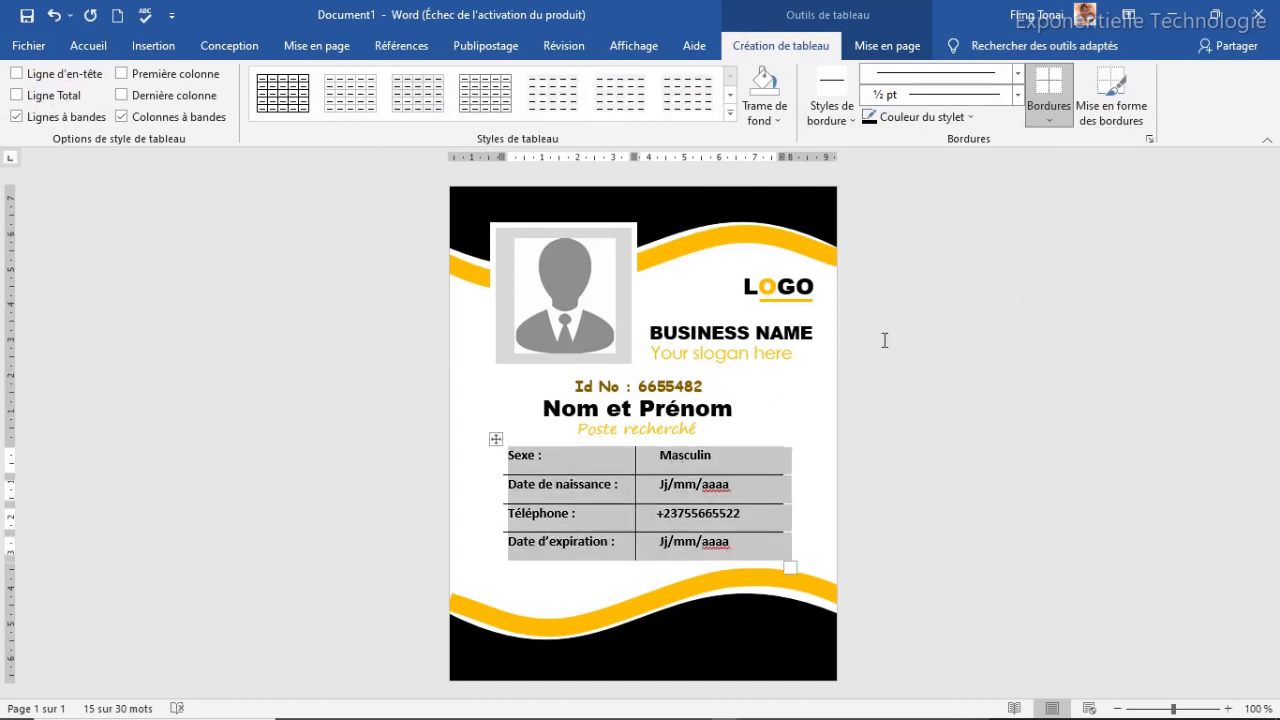
pyautogui.click(1049, 112)
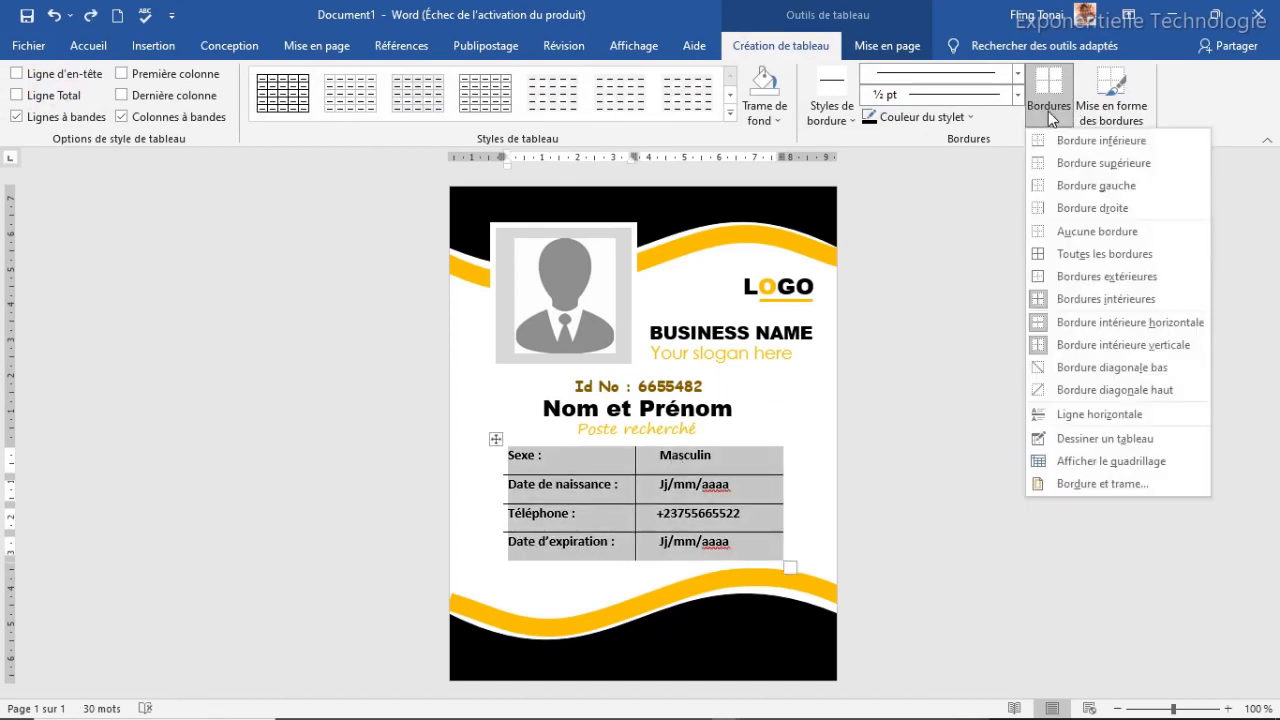
pyautogui.click(1103, 345)
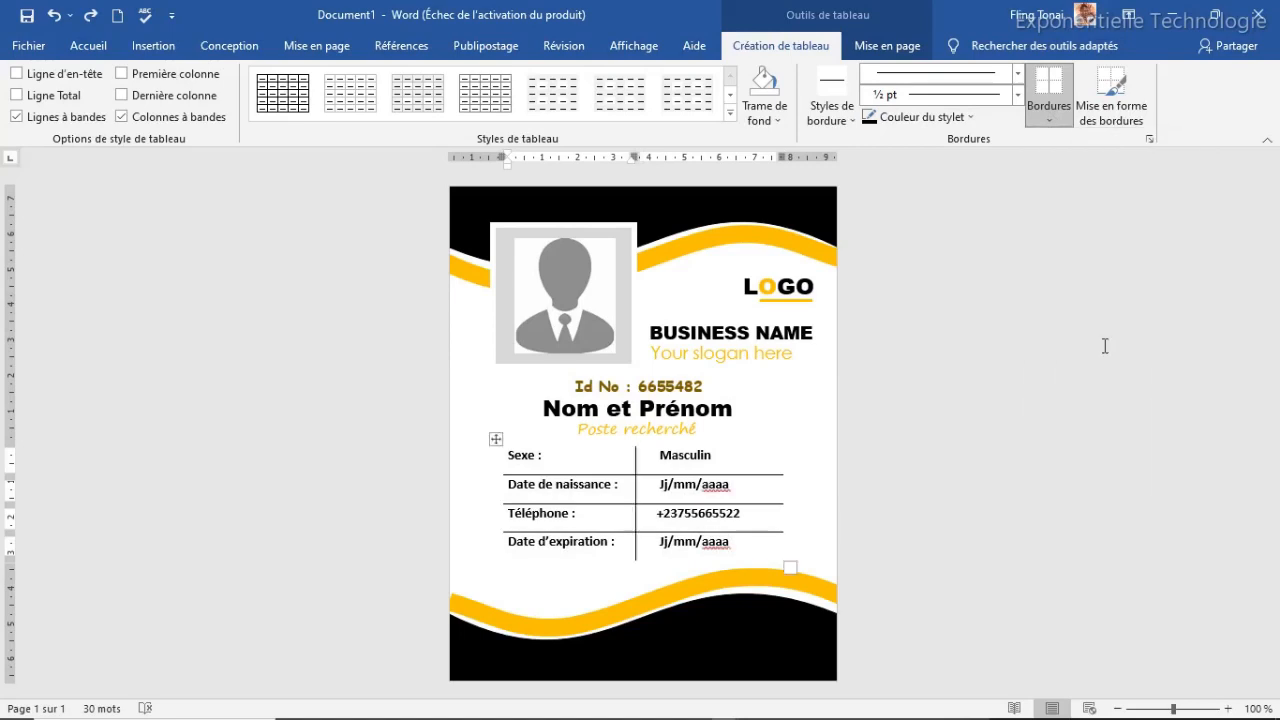
# Unbold the right-column values and apply a new font colour to all table text
pyautogui.click(651, 488)
pyautogui.moveTo(733, 545); pyautogui.dragTo(663, 457)
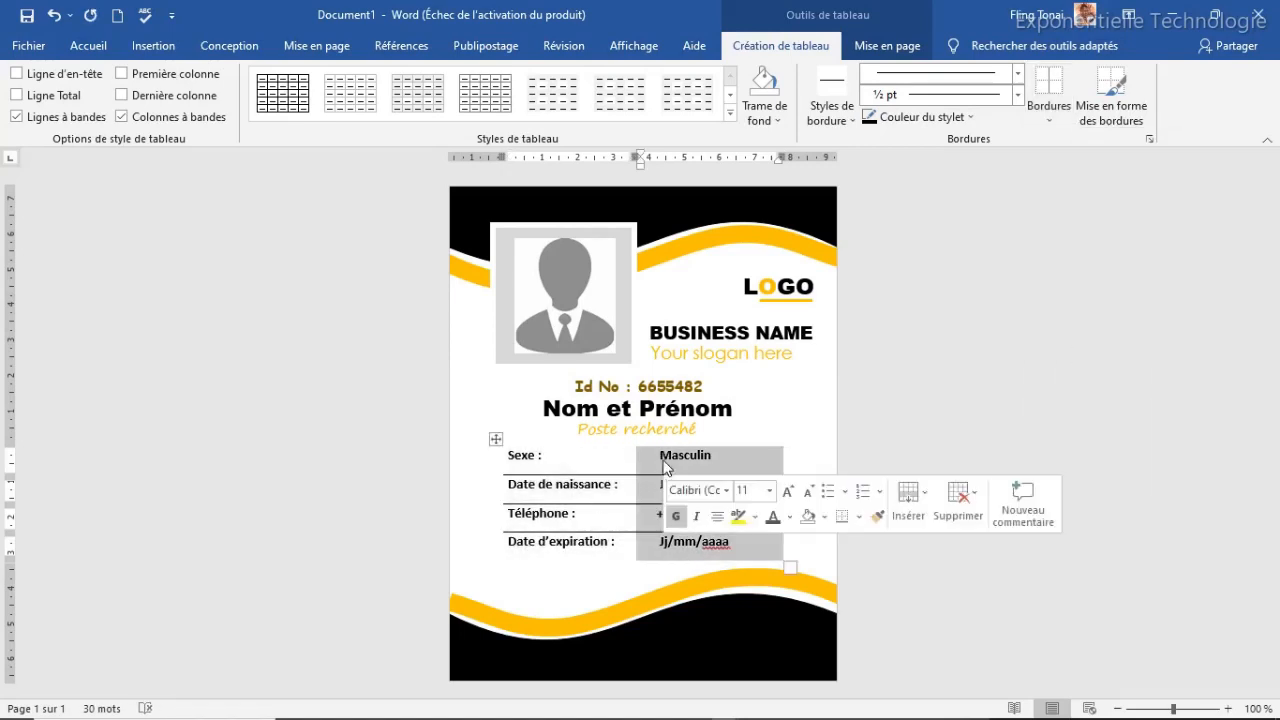
pyautogui.click(677, 519)
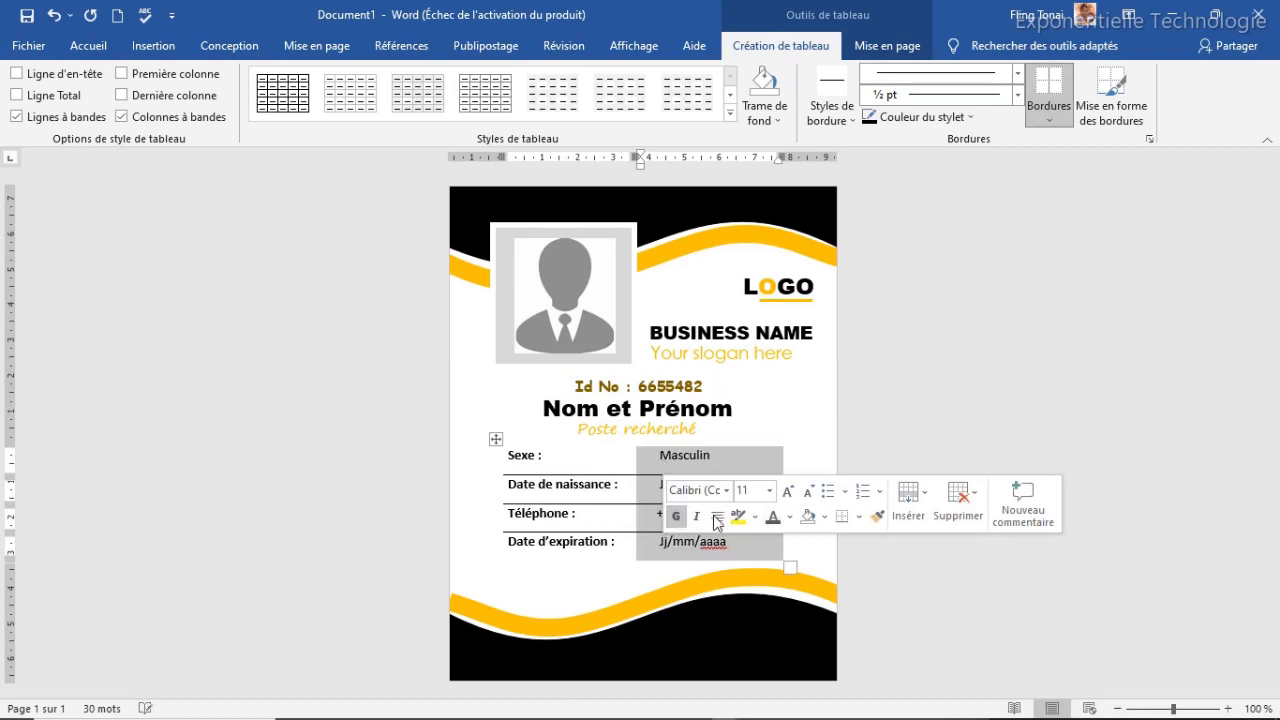
pyautogui.click(686, 542)
pyautogui.moveTo(497, 545); pyautogui.dragTo(494, 455)
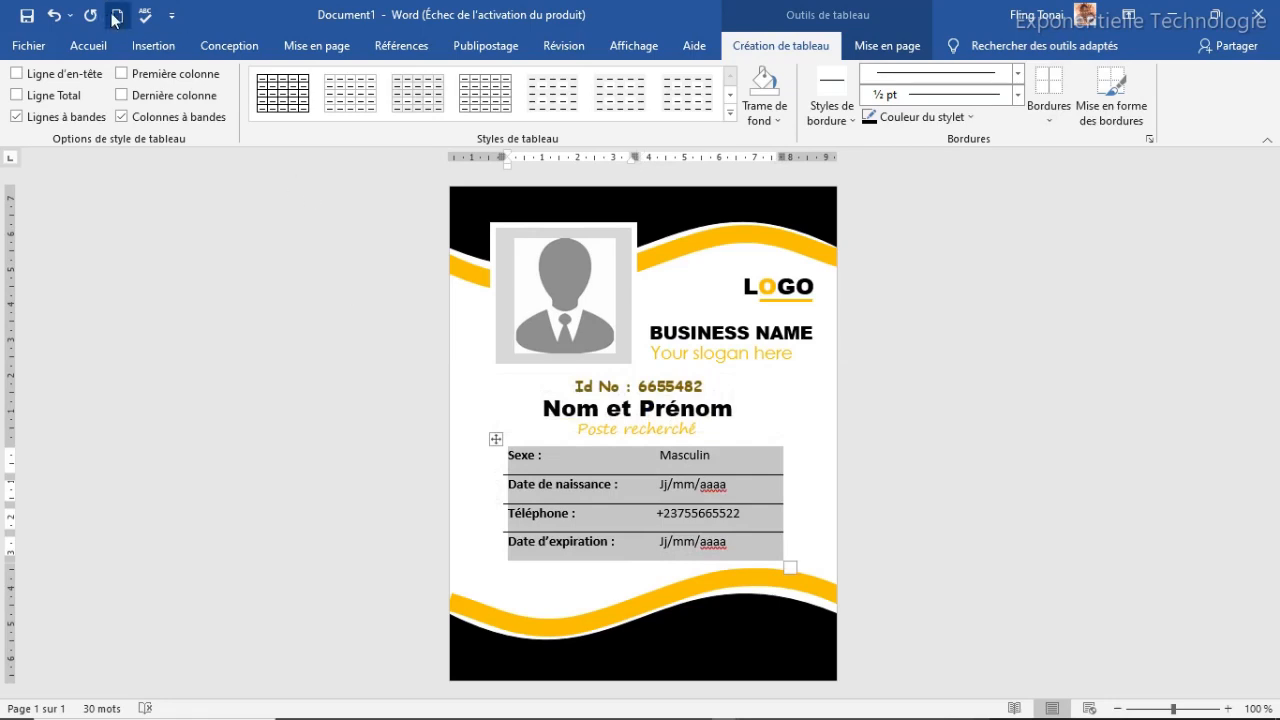
pyautogui.click(95, 47)
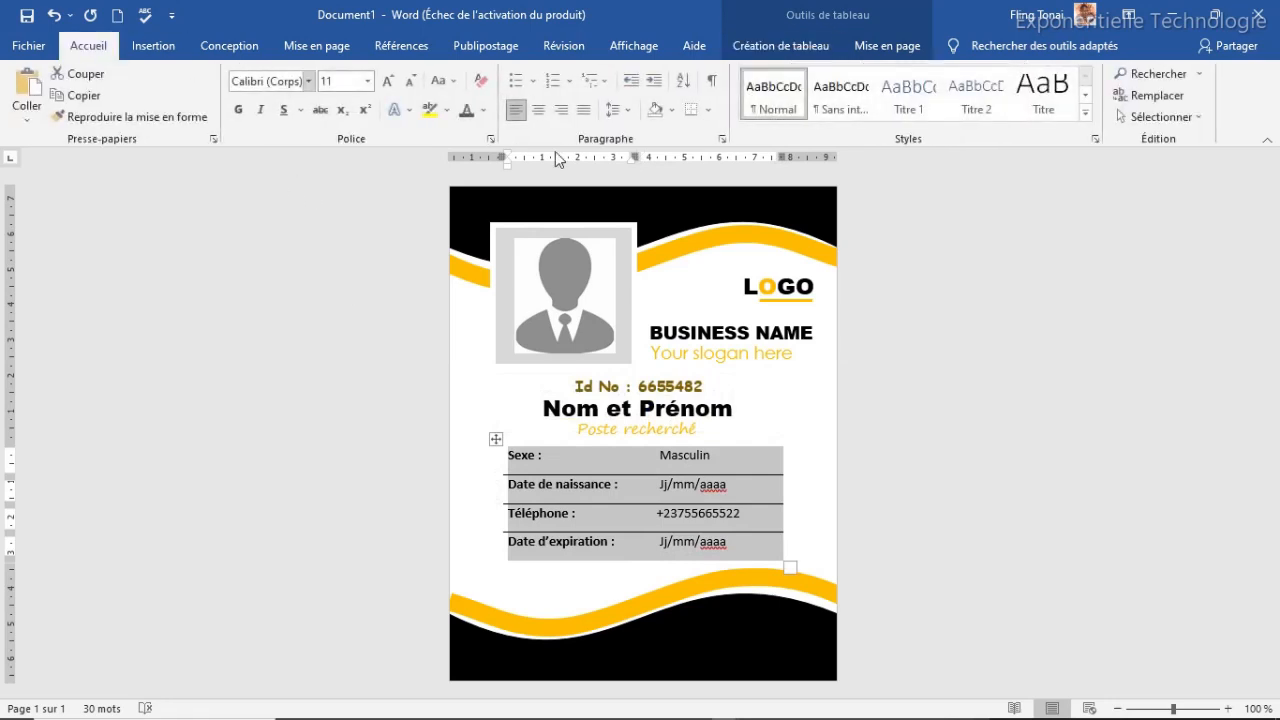
pyautogui.click(484, 110)
pyautogui.click(482, 202)
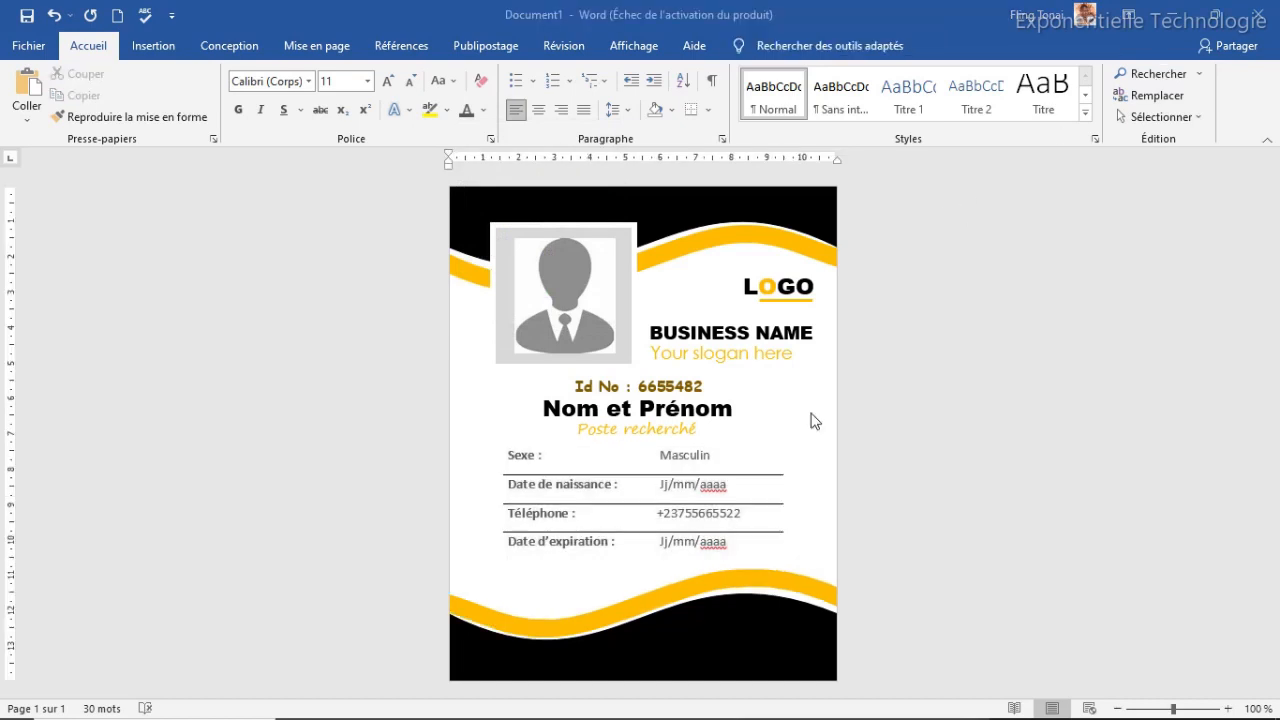
pyautogui.click(770, 434)
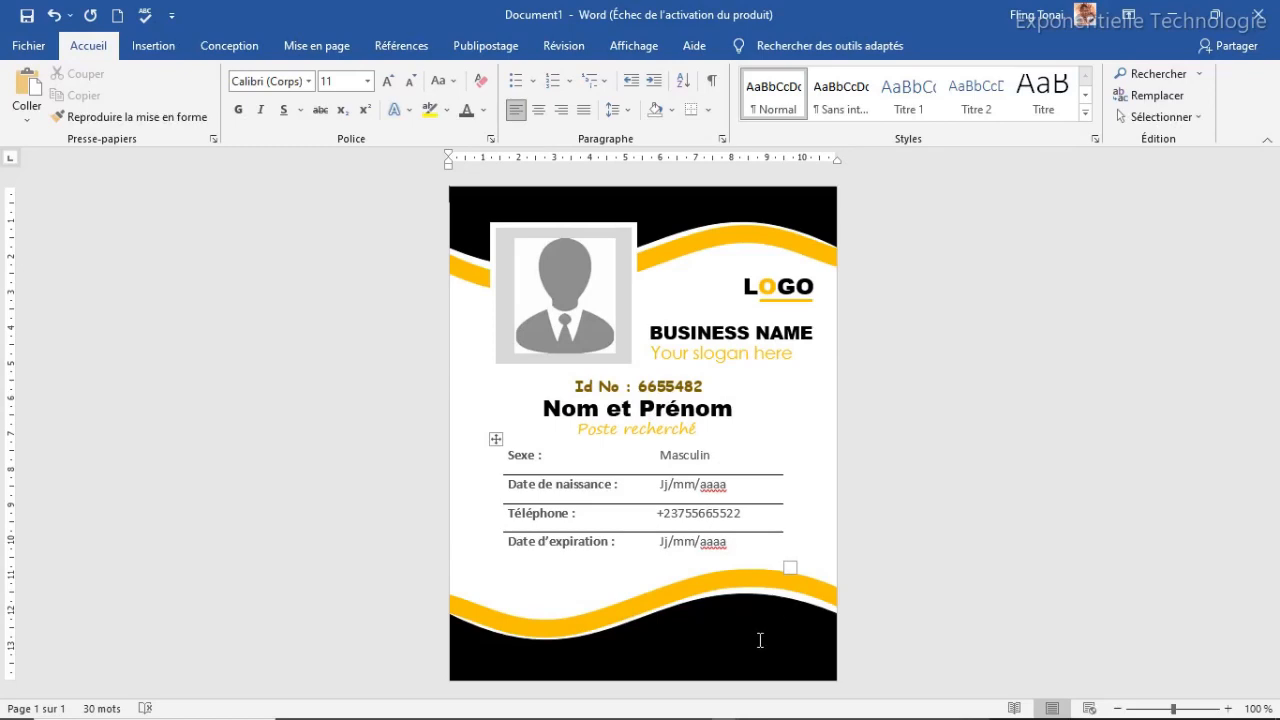
# Insert the qr-code image from this computer onto the badge
pyautogui.click(150, 50)
pyautogui.click(208, 116)
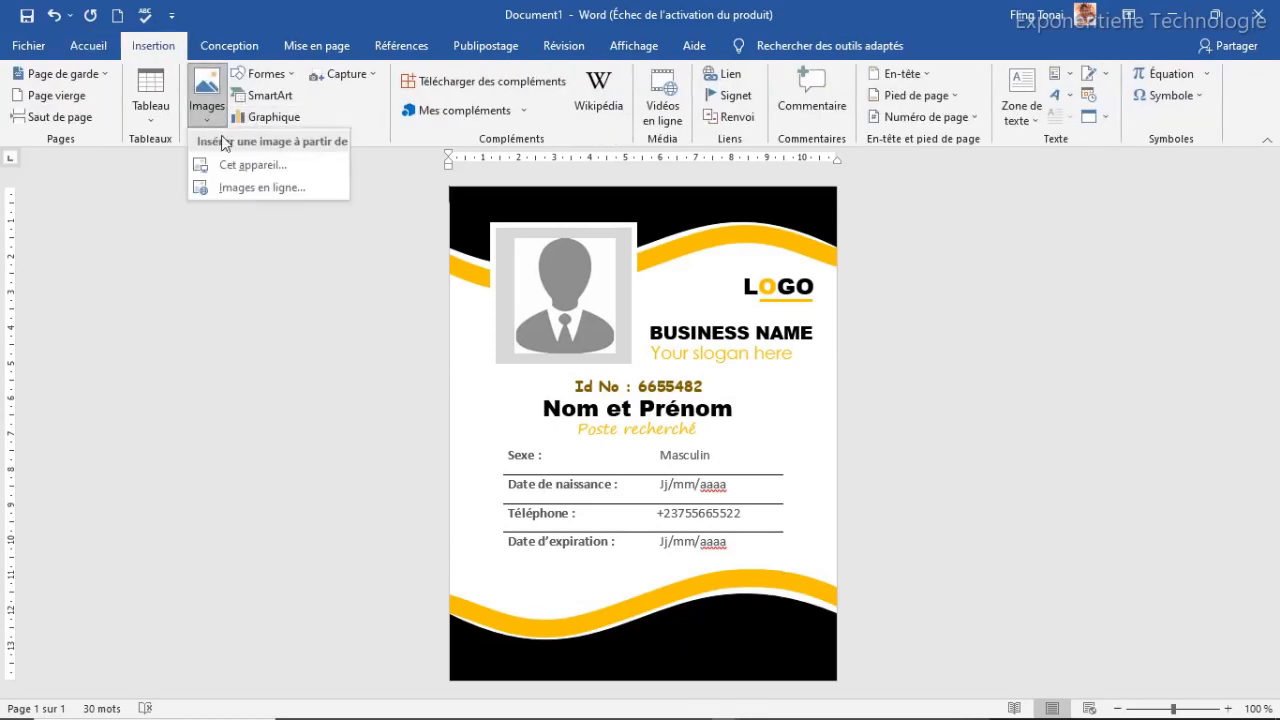
pyautogui.click(269, 168)
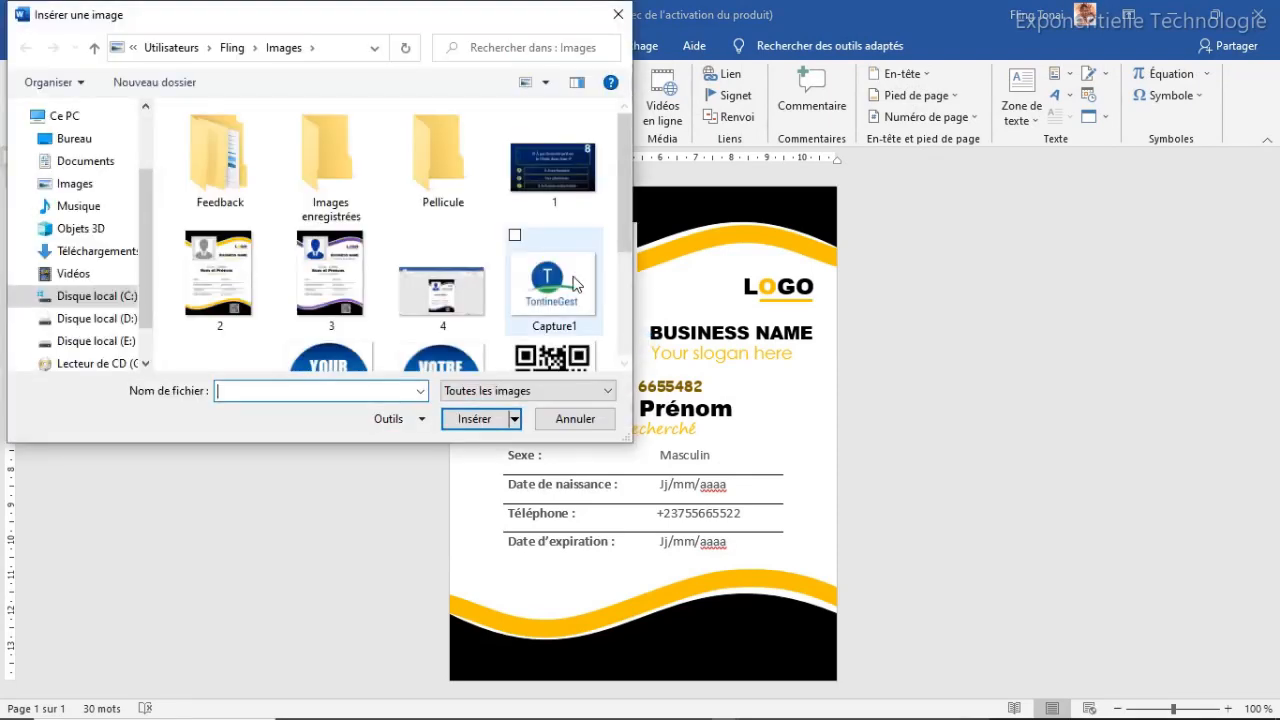
pyautogui.moveTo(619, 213); pyautogui.dragTo(616, 303)
pyautogui.click(560, 200)
pyautogui.click(492, 418)
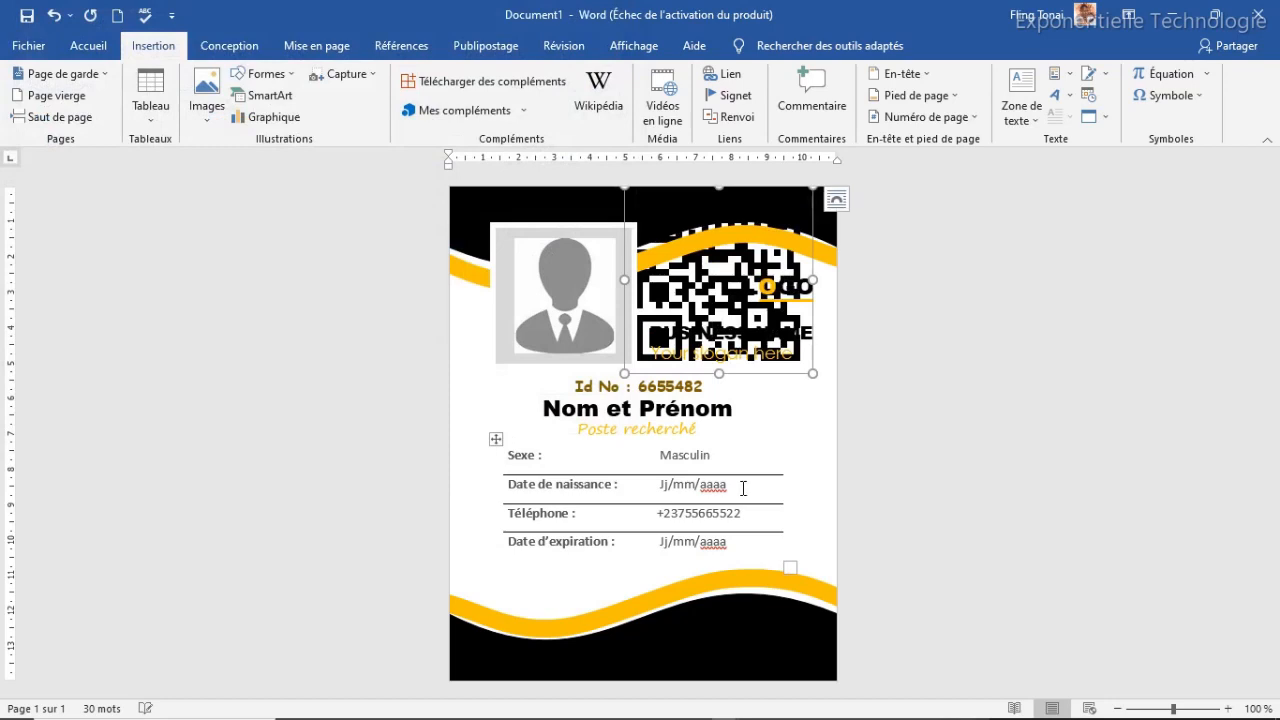
# Set the QR code in front of text and shrink it to 1.85 cm on the bottom black wave
pyautogui.click(837, 198)
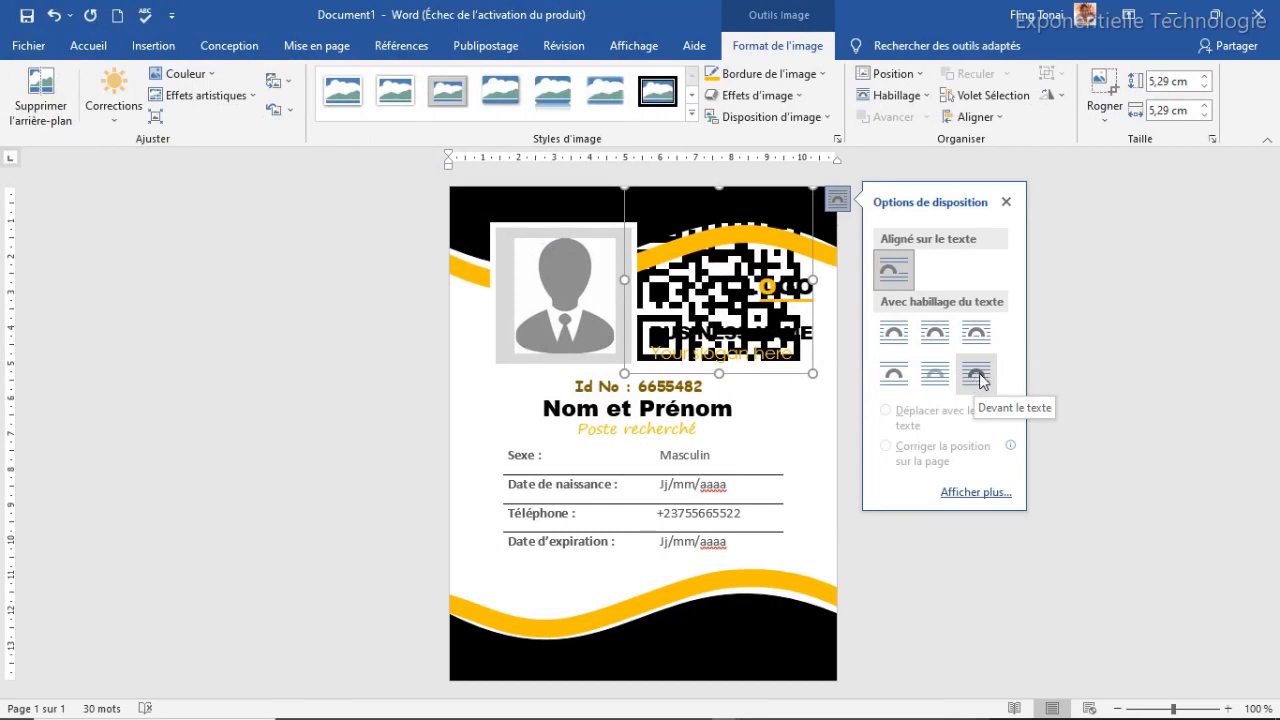
pyautogui.click(976, 375)
pyautogui.moveTo(707, 274); pyautogui.dragTo(716, 560)
pyautogui.moveTo(823, 474); pyautogui.dragTo(766, 639)
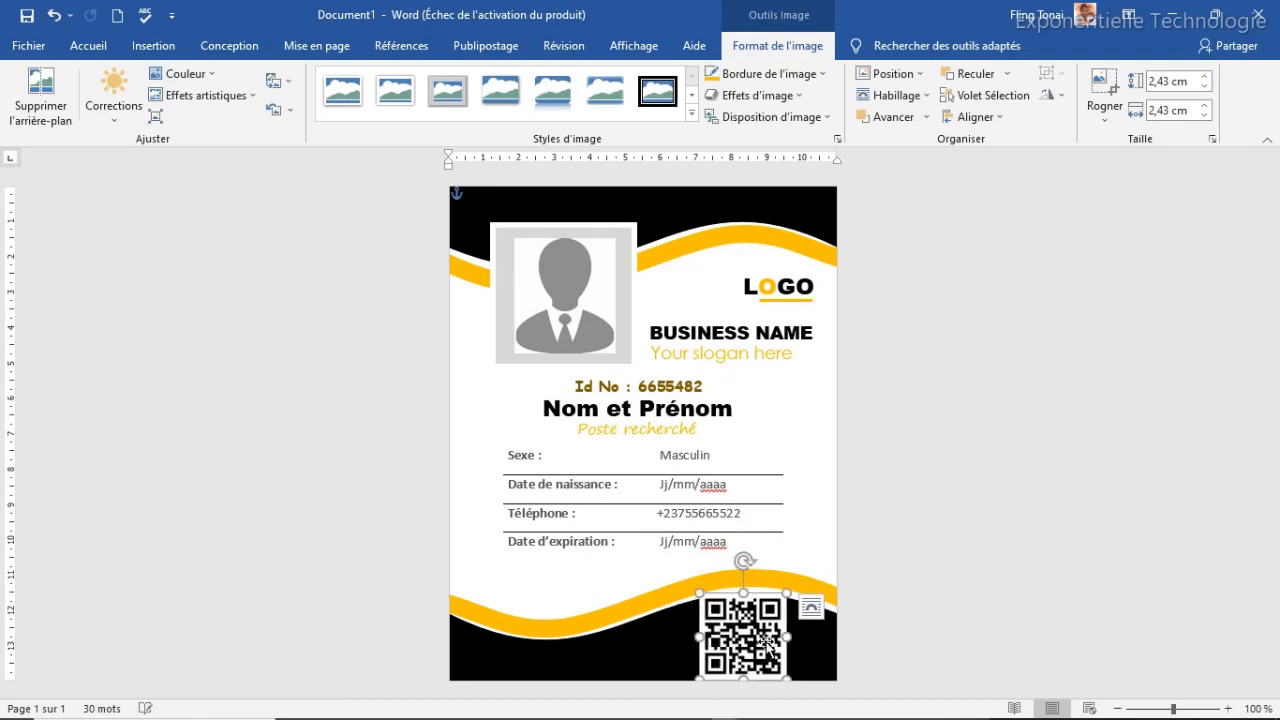
pyautogui.moveTo(786, 597); pyautogui.dragTo(749, 636)
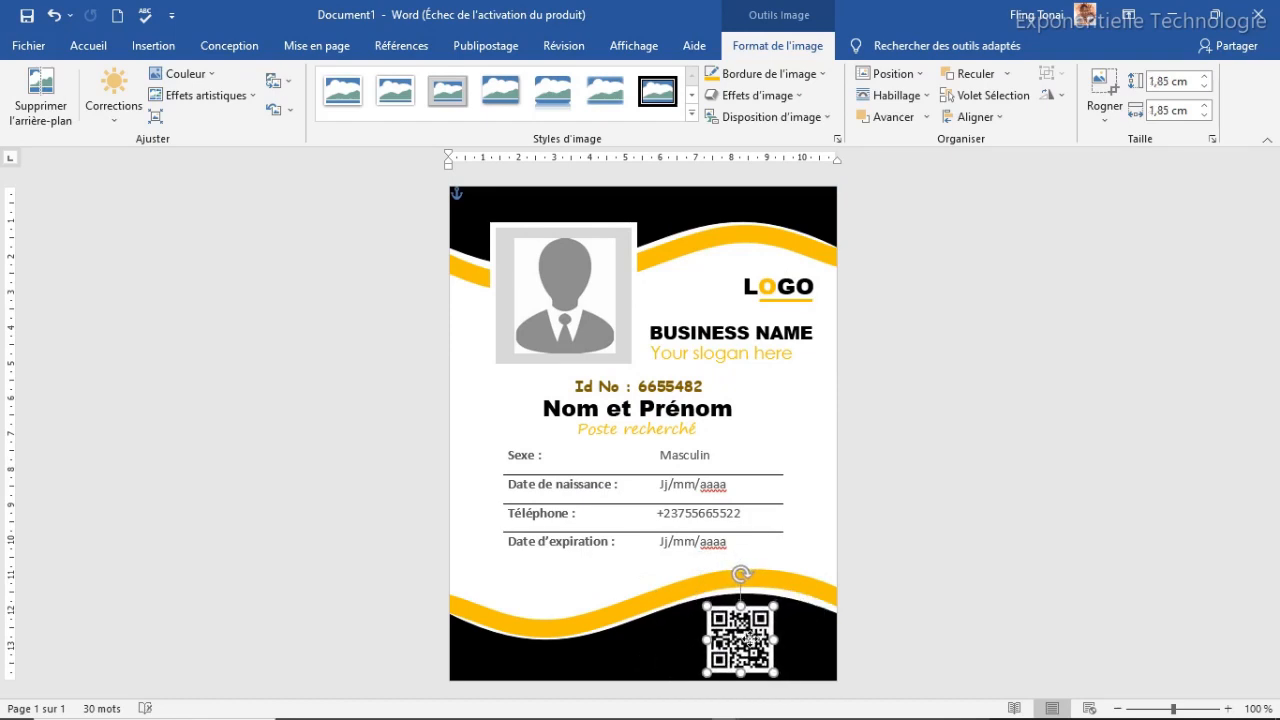
pyautogui.click(605, 575)
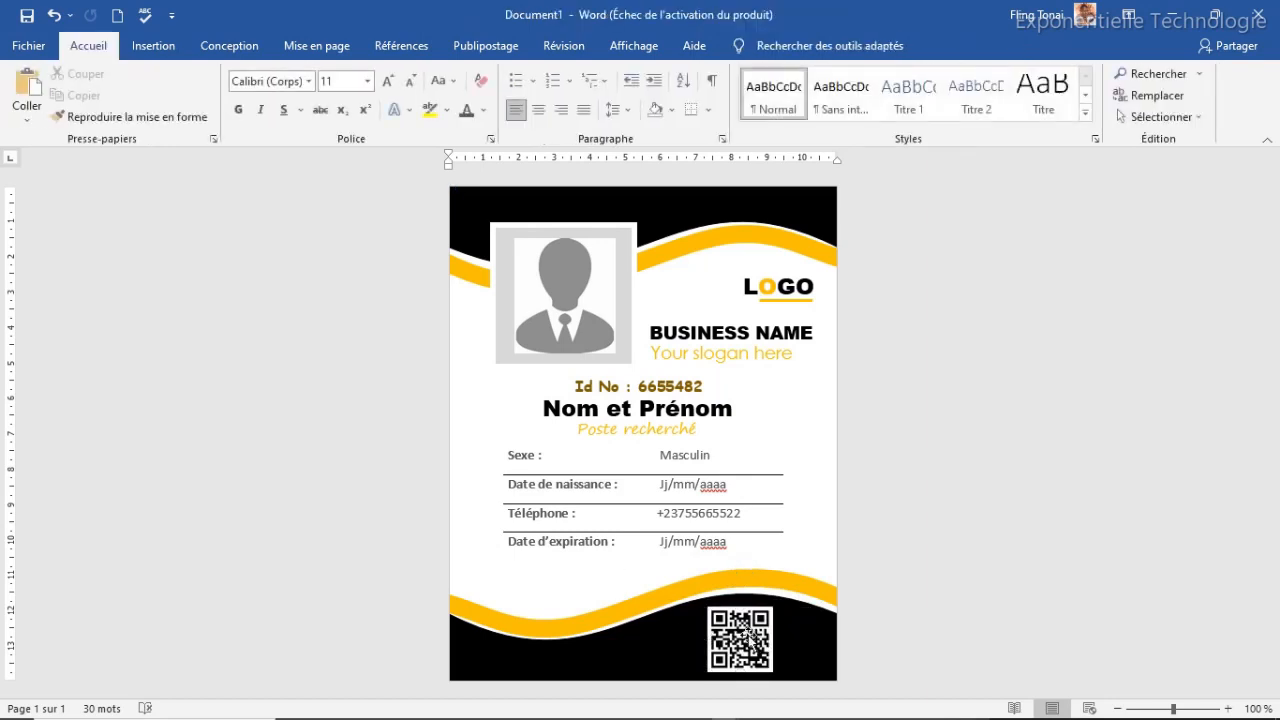
# Nudge the QR code slightly to the right on the black wave
pyautogui.click(750, 636)
pyautogui.moveTo(750, 636); pyautogui.dragTo(757, 636)
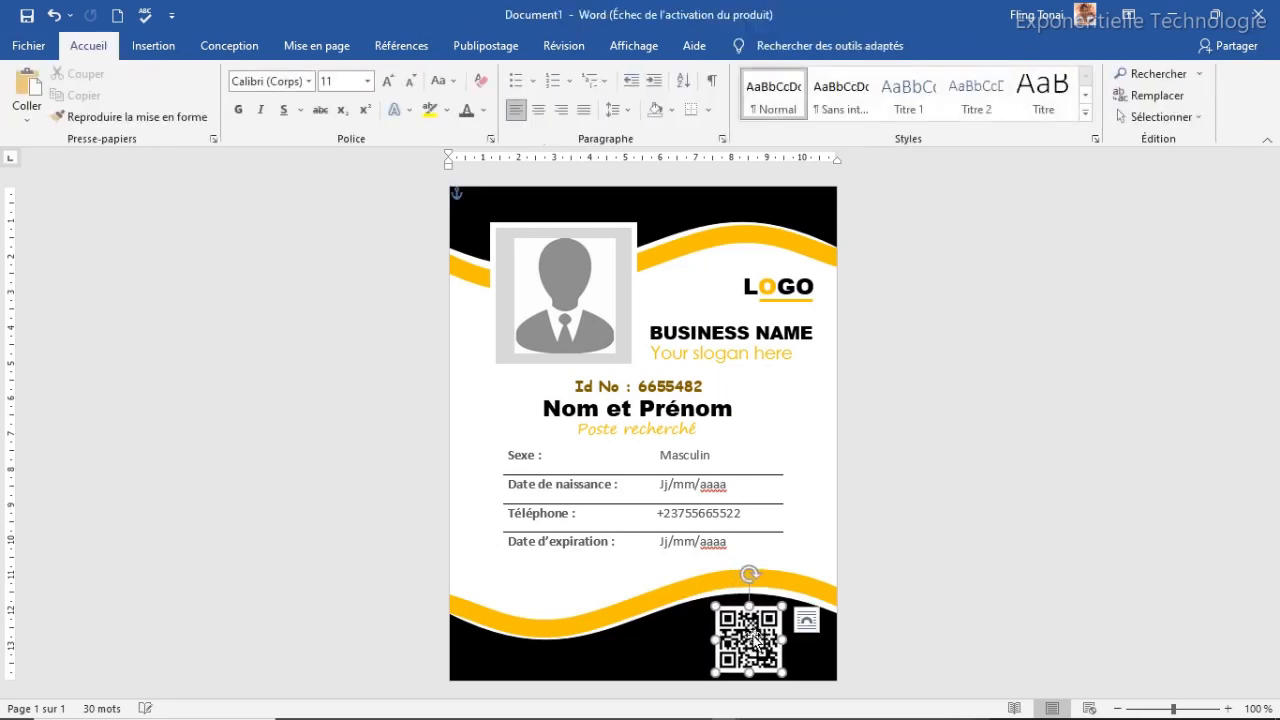
pyautogui.click(674, 643)
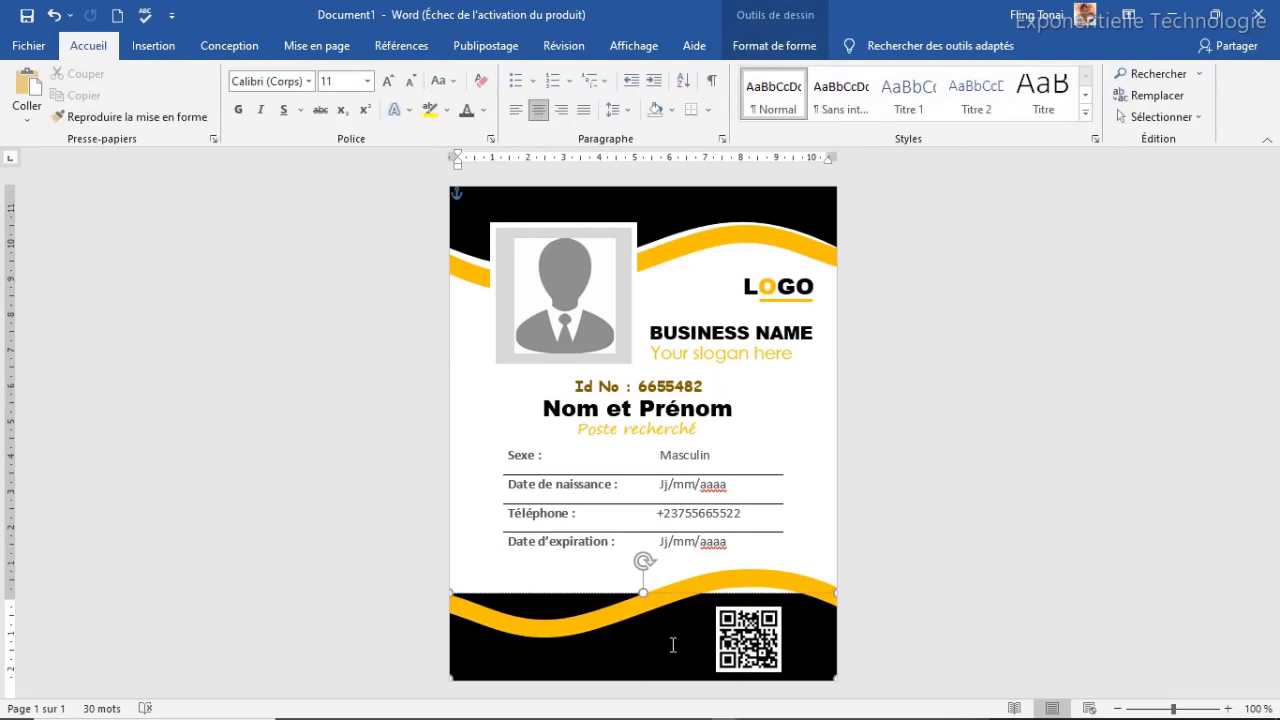
pyautogui.click(750, 640)
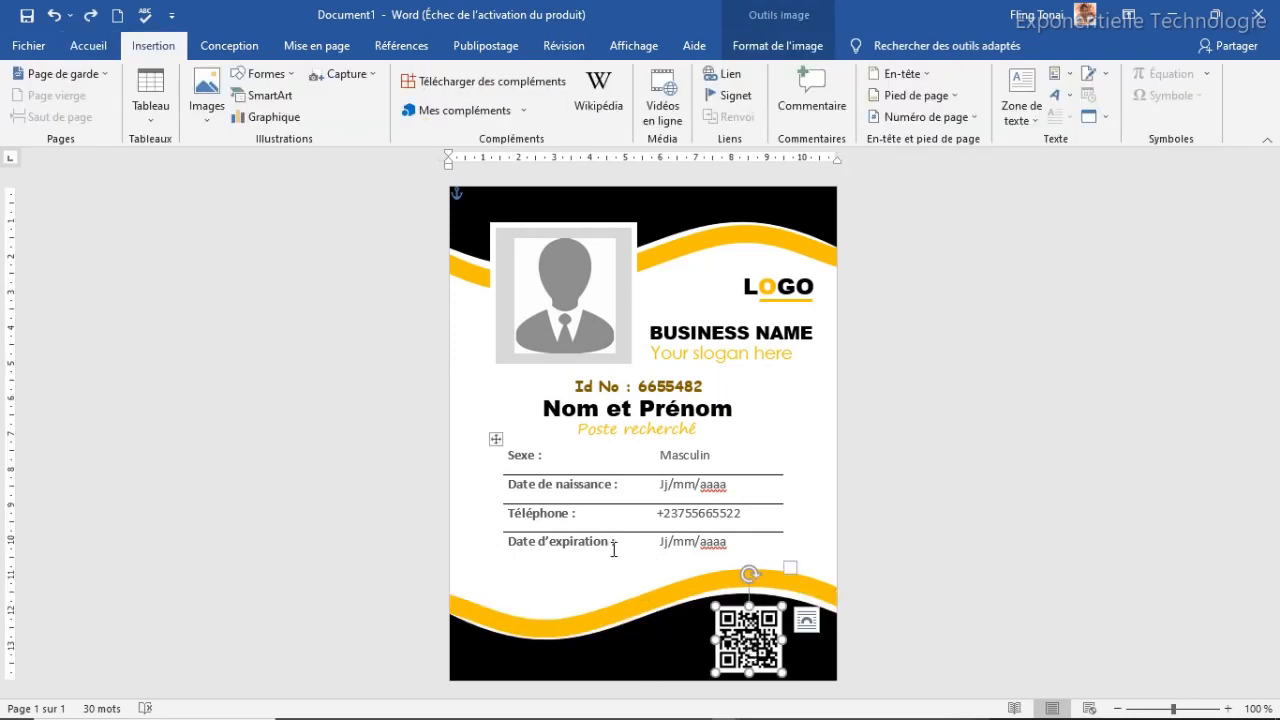
pyautogui.click(607, 460)
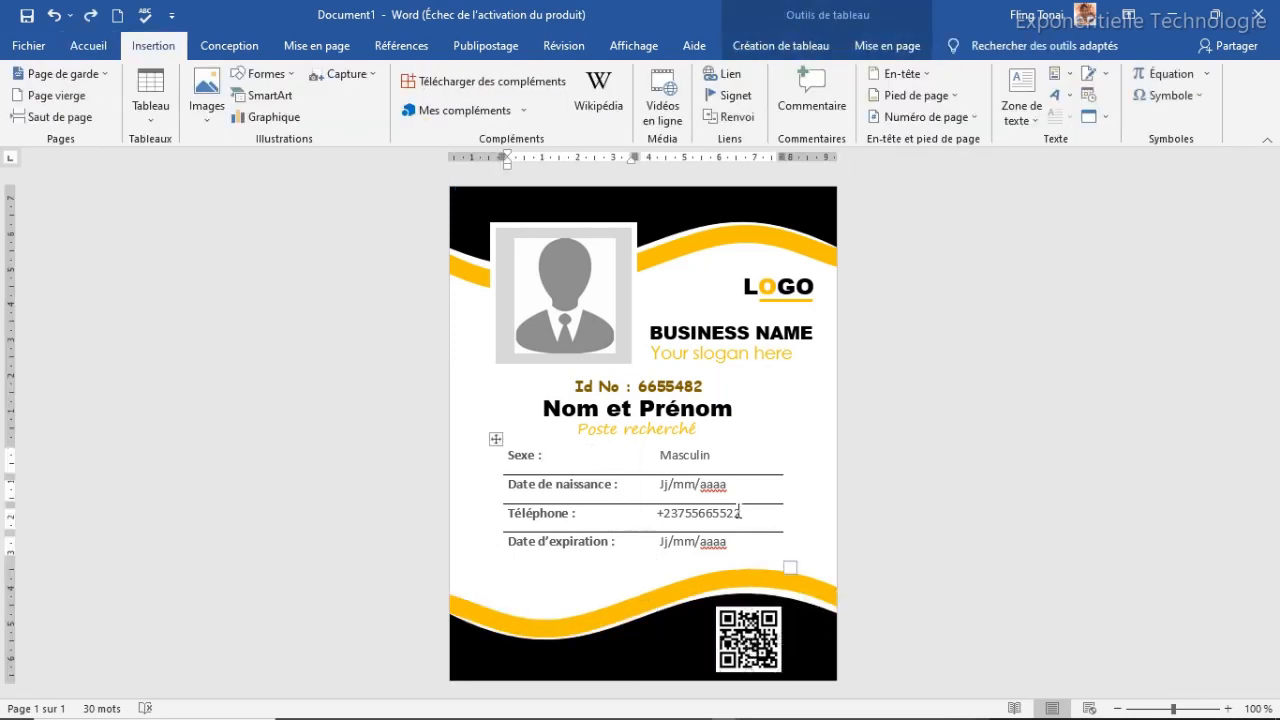
pyautogui.click(733, 629)
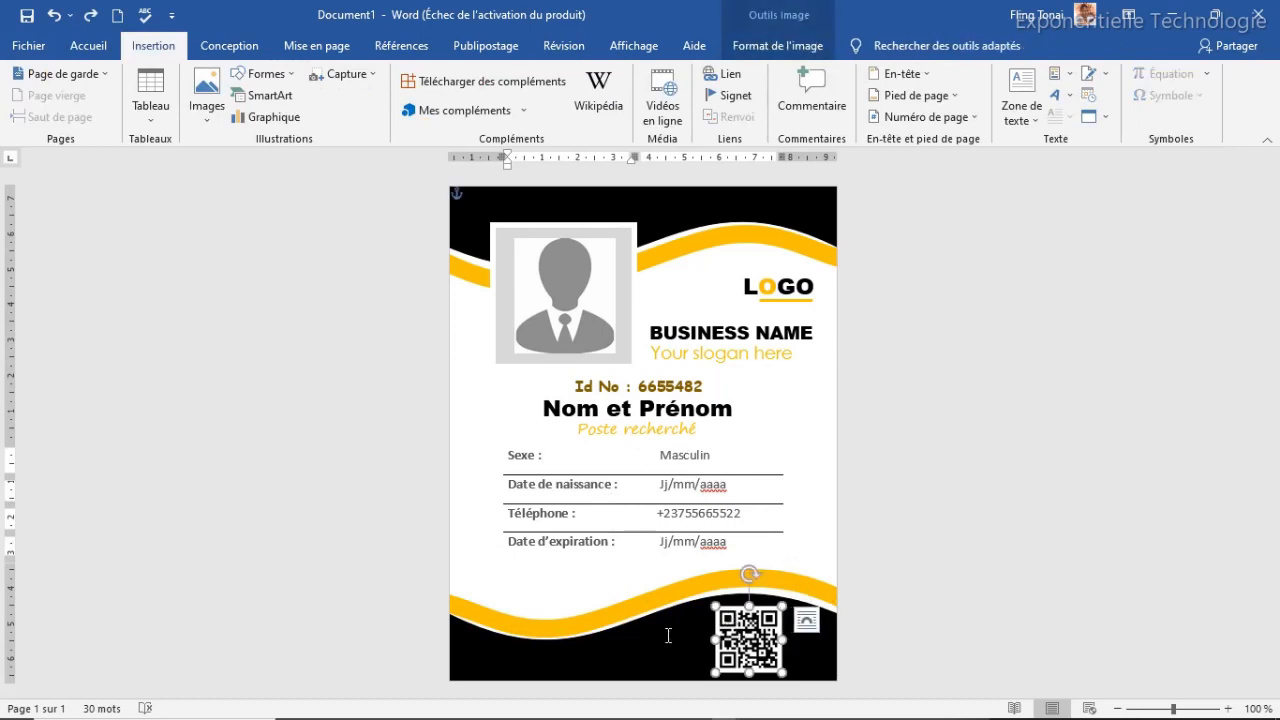
# Copy the whole badge, insert a blank page before it, and paste the copy there
pyautogui.hotkey('ctrl', 'a')
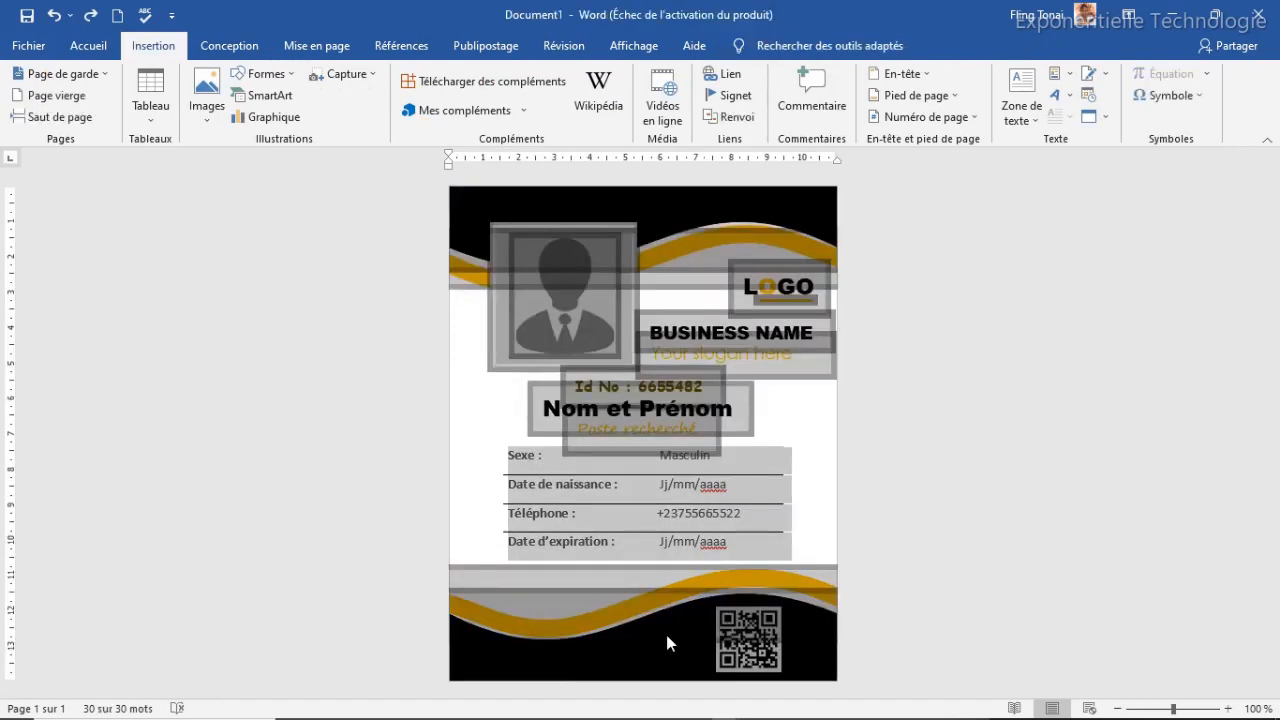
pyautogui.hotkey('ctrl', 'c')
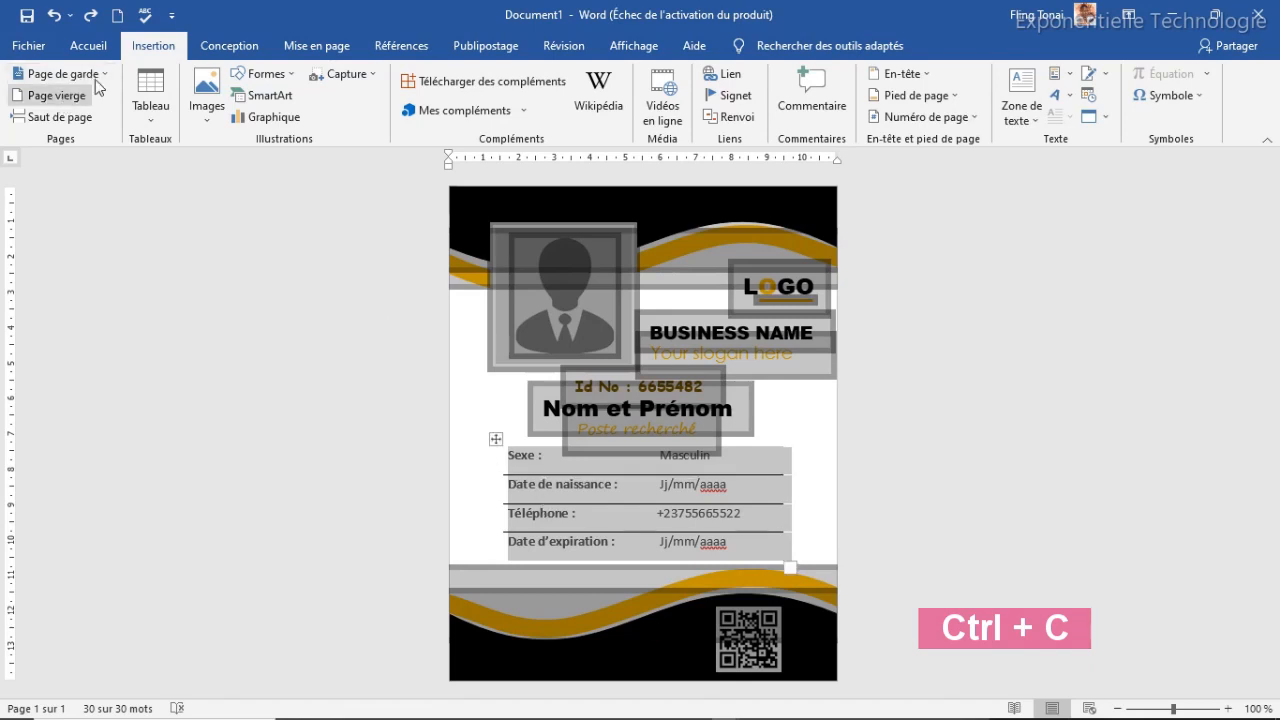
pyautogui.click(88, 45)
pyautogui.click(150, 45)
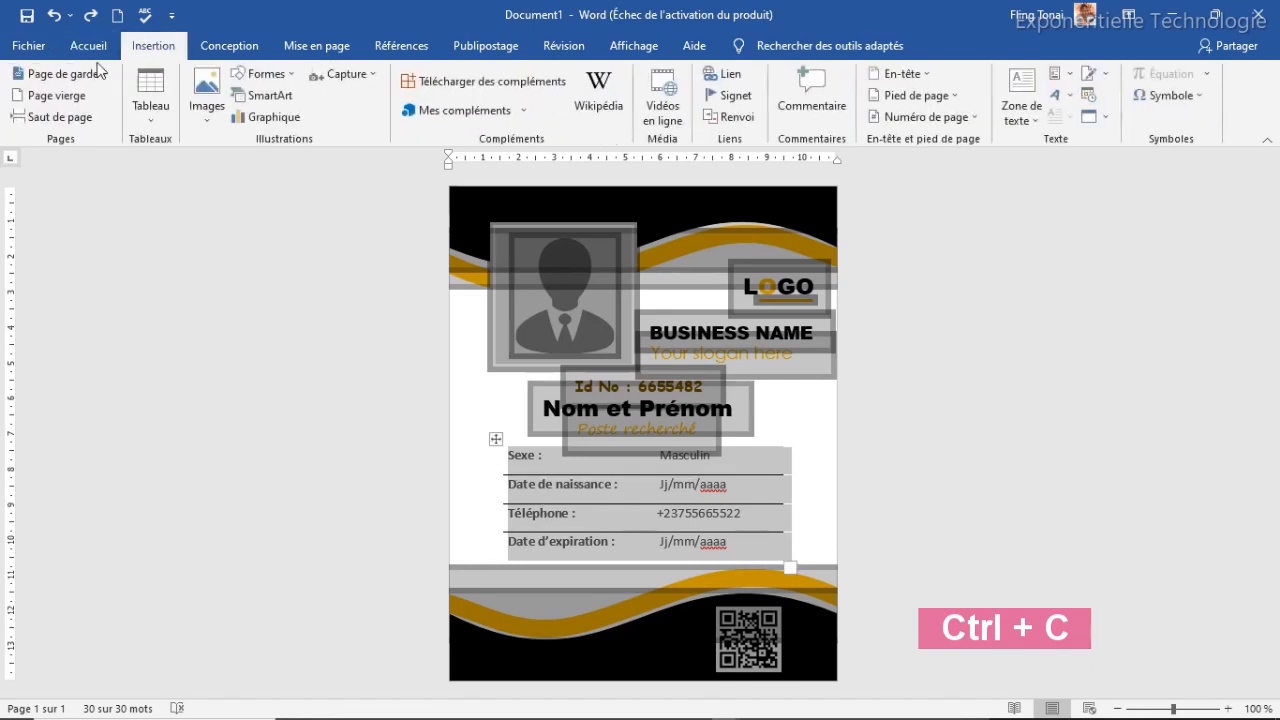
pyautogui.click(57, 98)
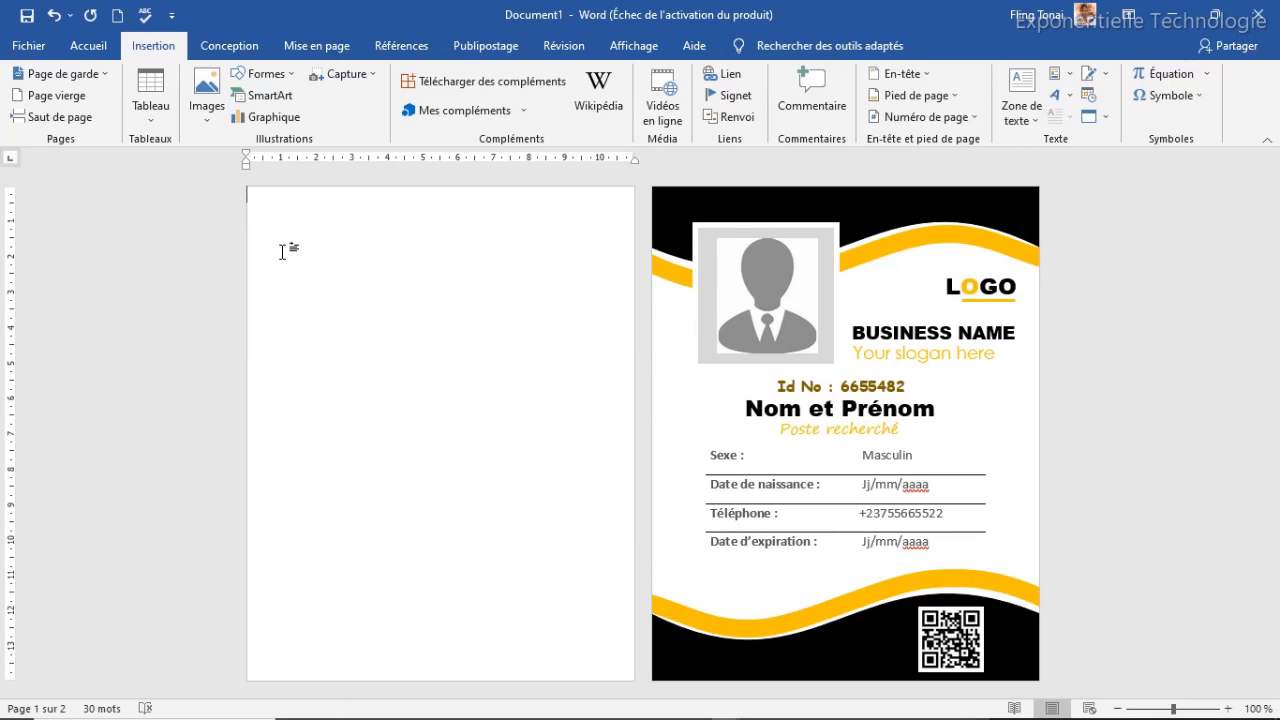
pyautogui.hotkey('ctrl', 'v')
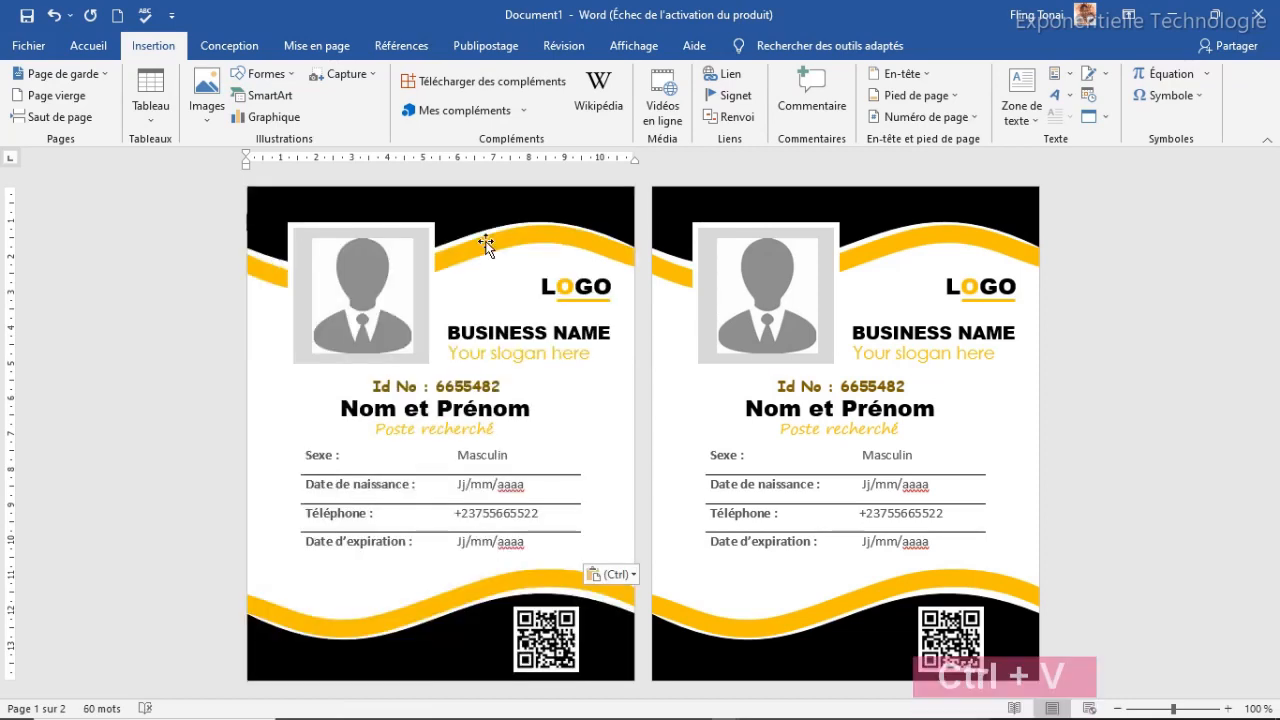
pyautogui.click(545, 237)
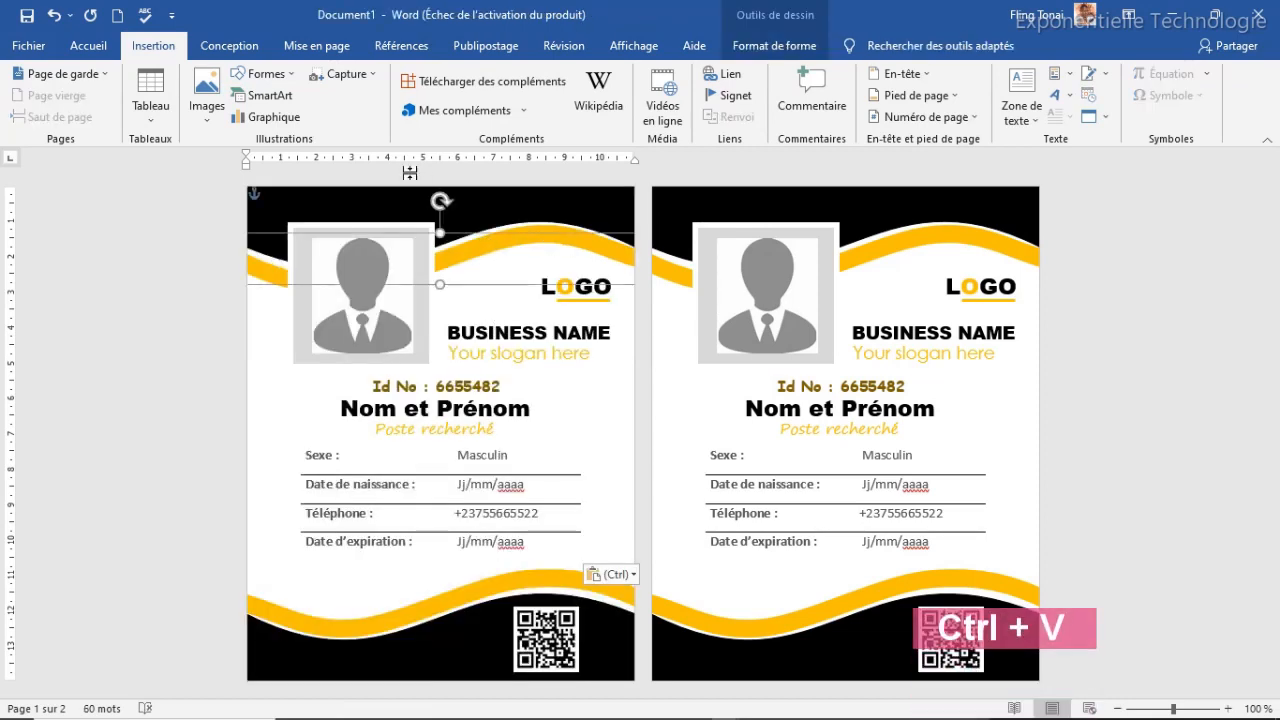
# Make the top wave's outline and the line under LOGO purple
pyautogui.click(750, 52)
pyautogui.click(432, 96)
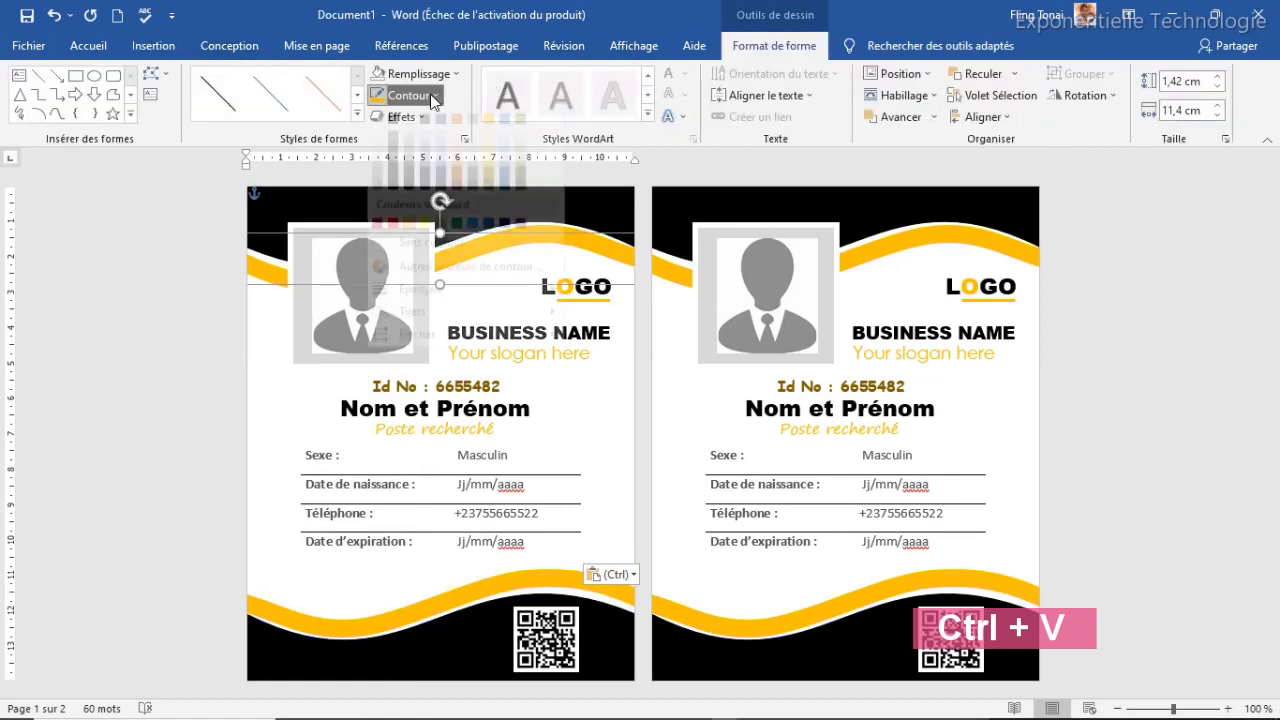
pyautogui.click(516, 240)
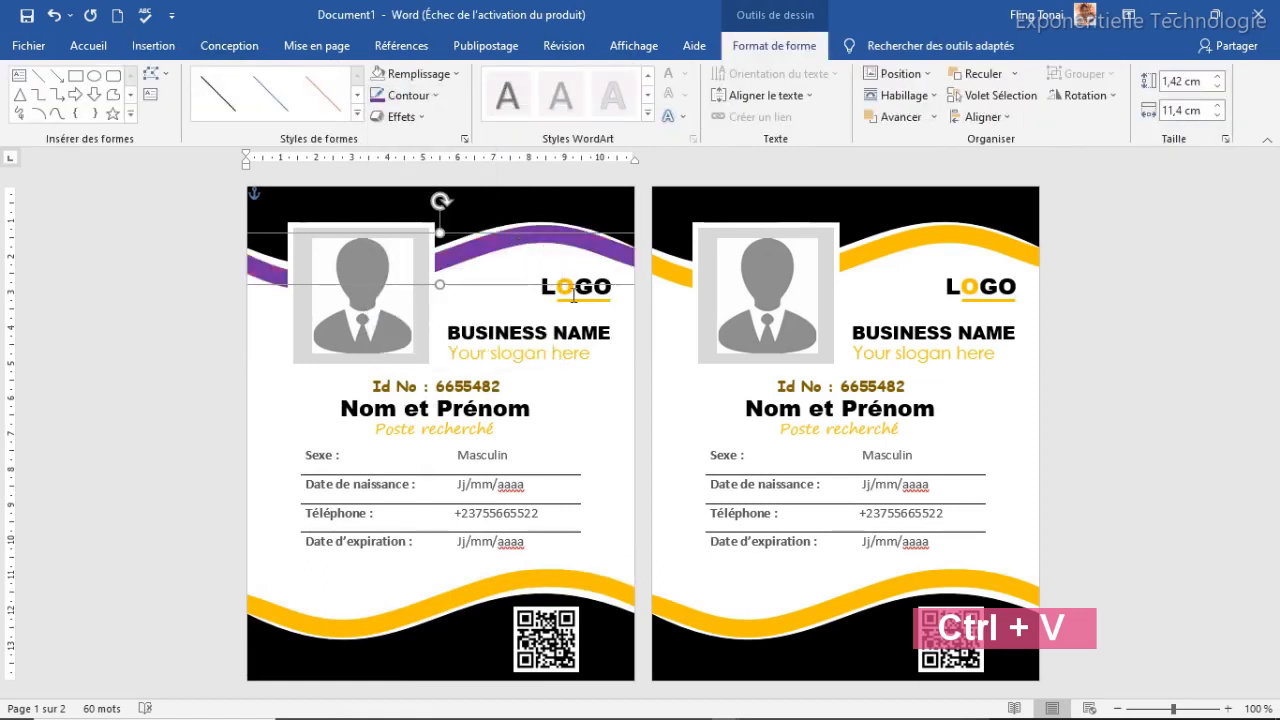
pyautogui.click(572, 299)
pyautogui.click(379, 98)
# Turn the O in LOGO, the 'Your slogan here' line and Poste recherché purple
pyautogui.click(577, 281)
pyautogui.moveTo(576, 286); pyautogui.dragTo(557, 286)
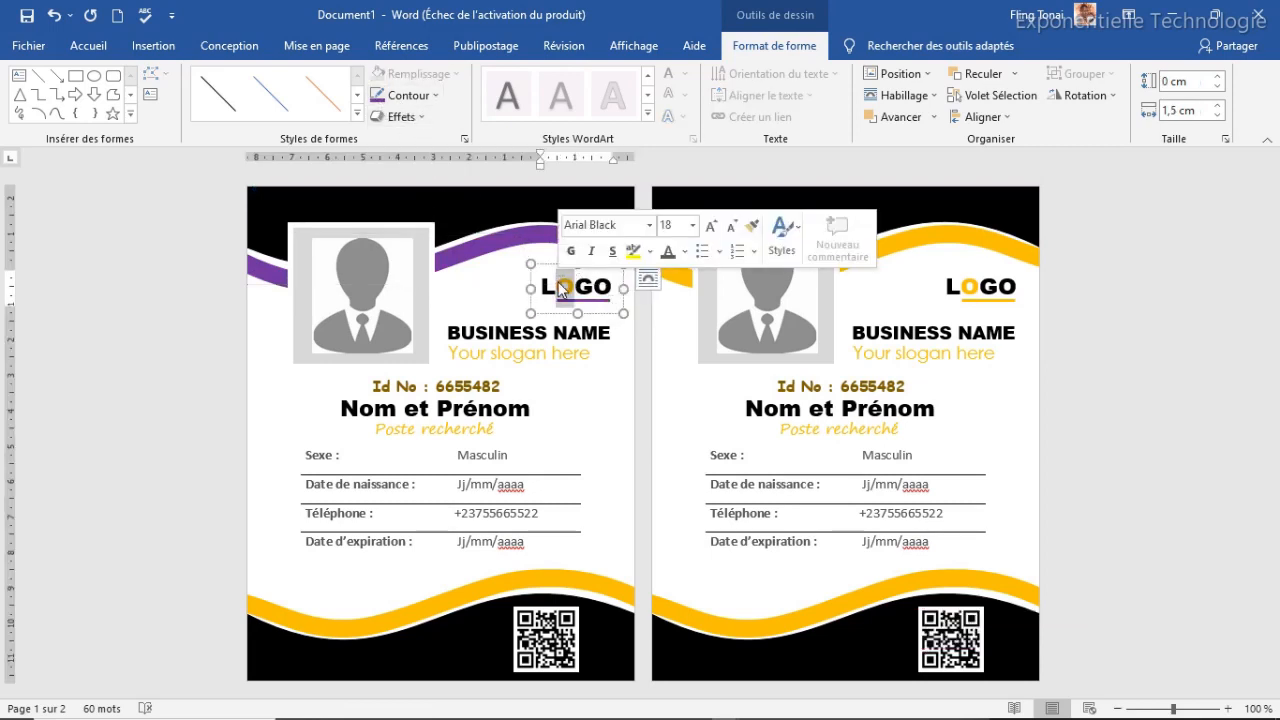
pyautogui.click(83, 50)
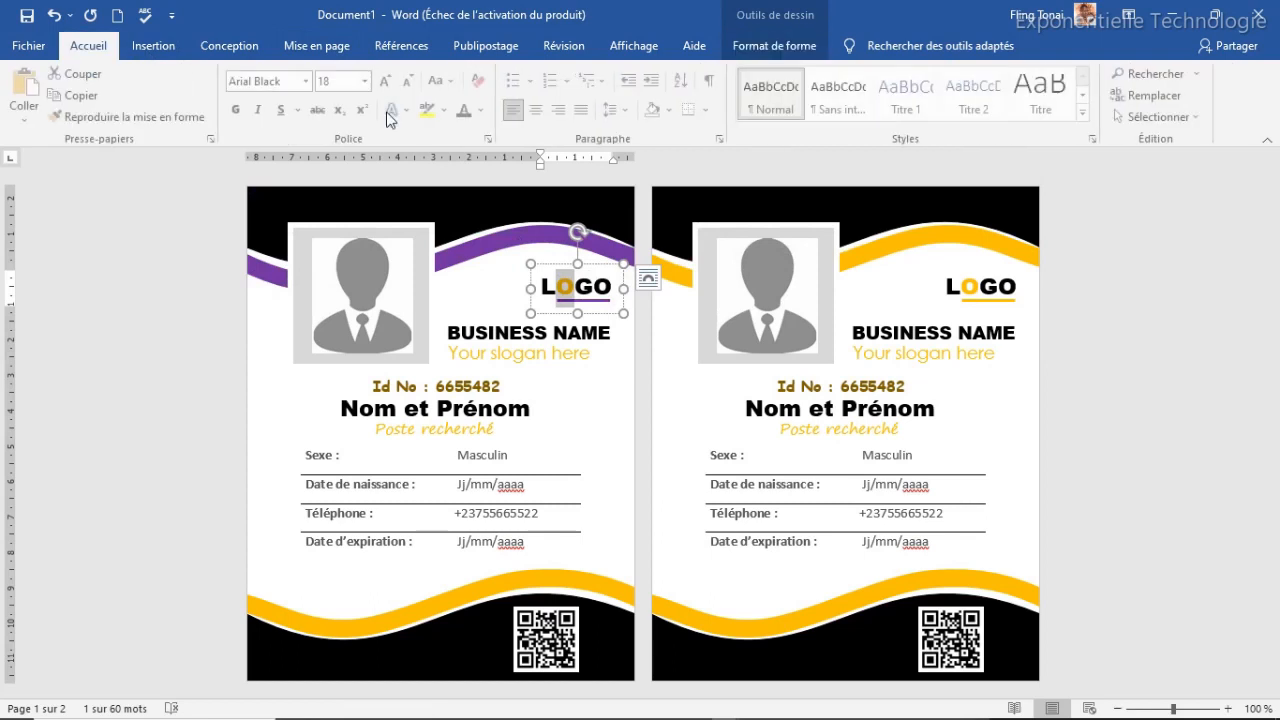
pyautogui.click(484, 110)
pyautogui.click(609, 278)
pyautogui.click(538, 356)
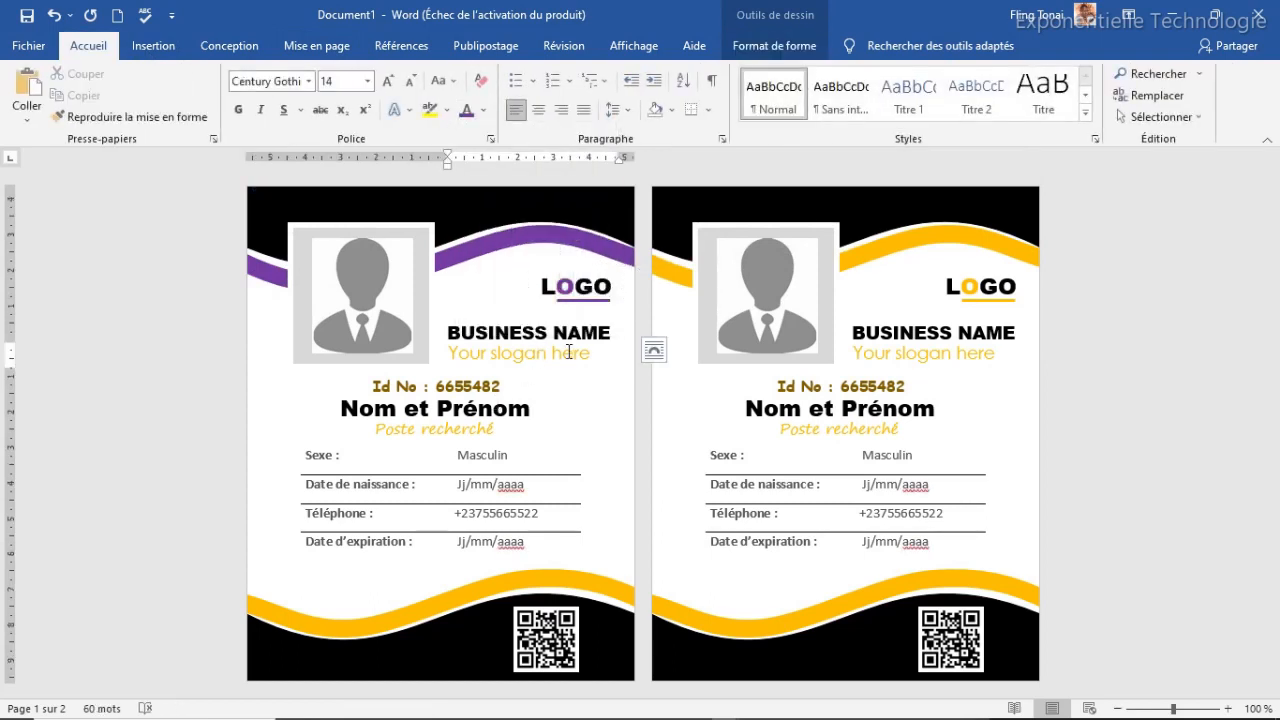
pyautogui.tripleClick(570, 354)
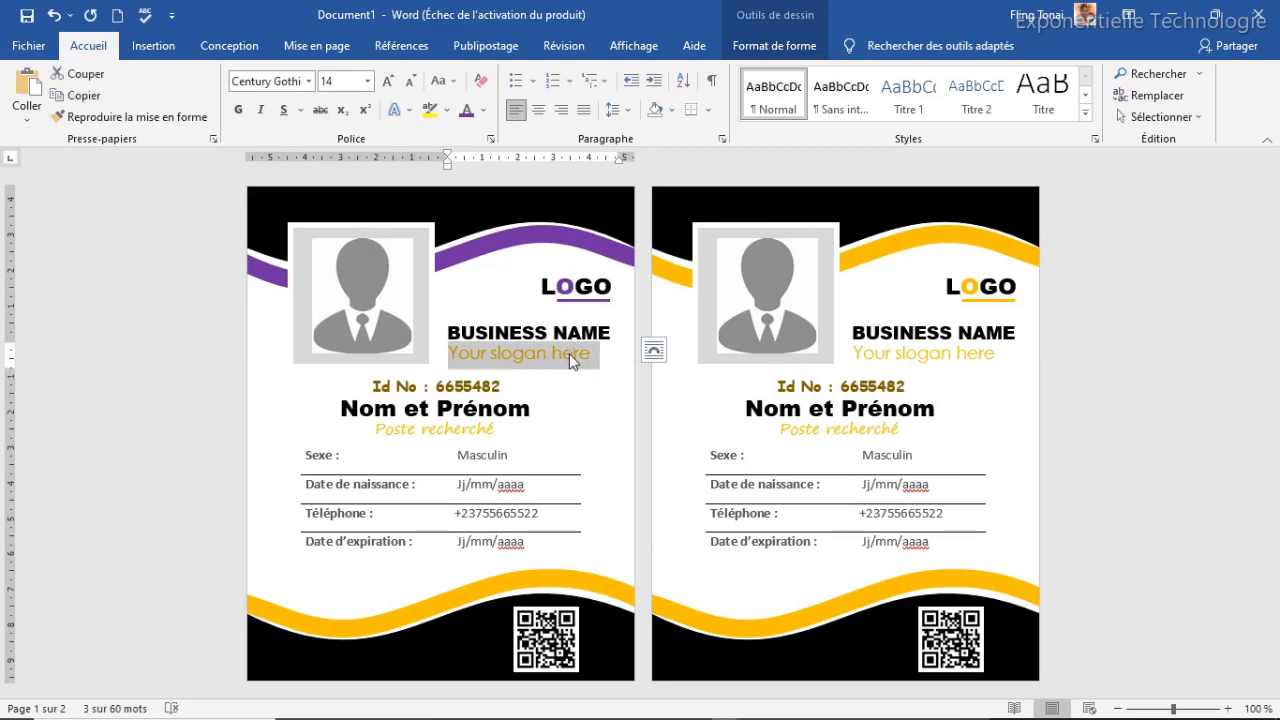
pyautogui.click(466, 111)
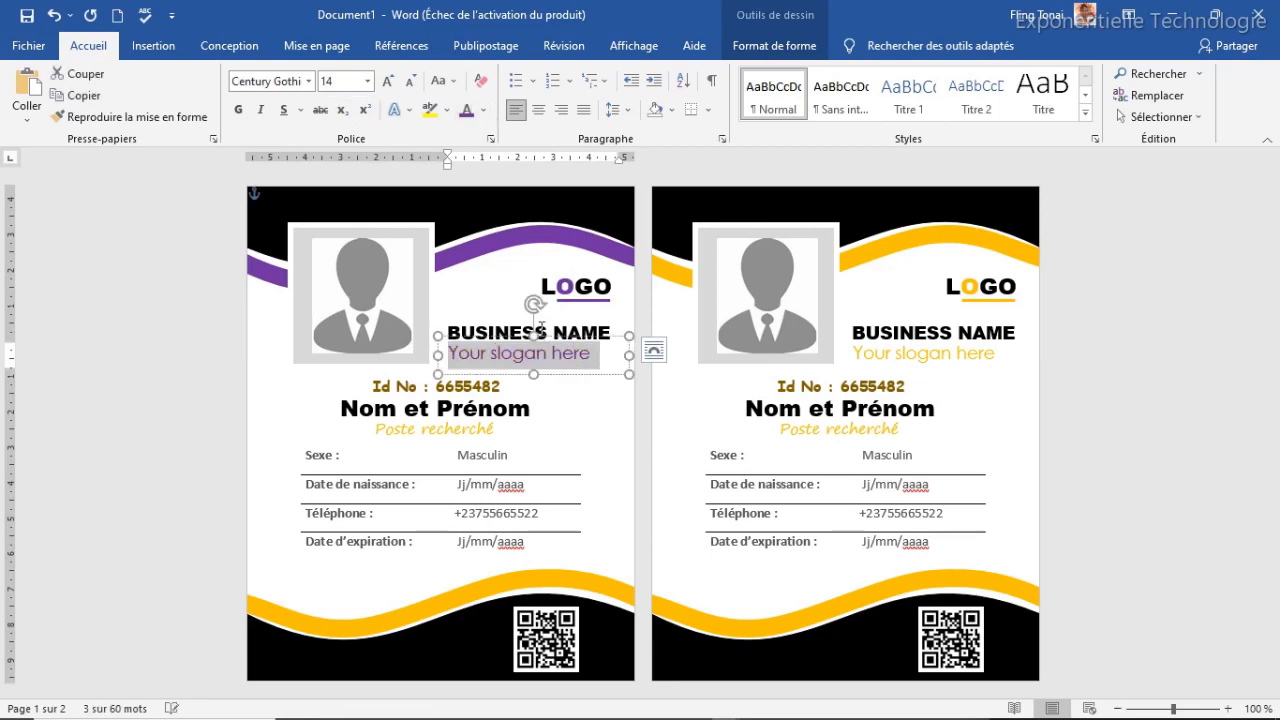
pyautogui.click(430, 428)
pyautogui.tripleClick(430, 428)
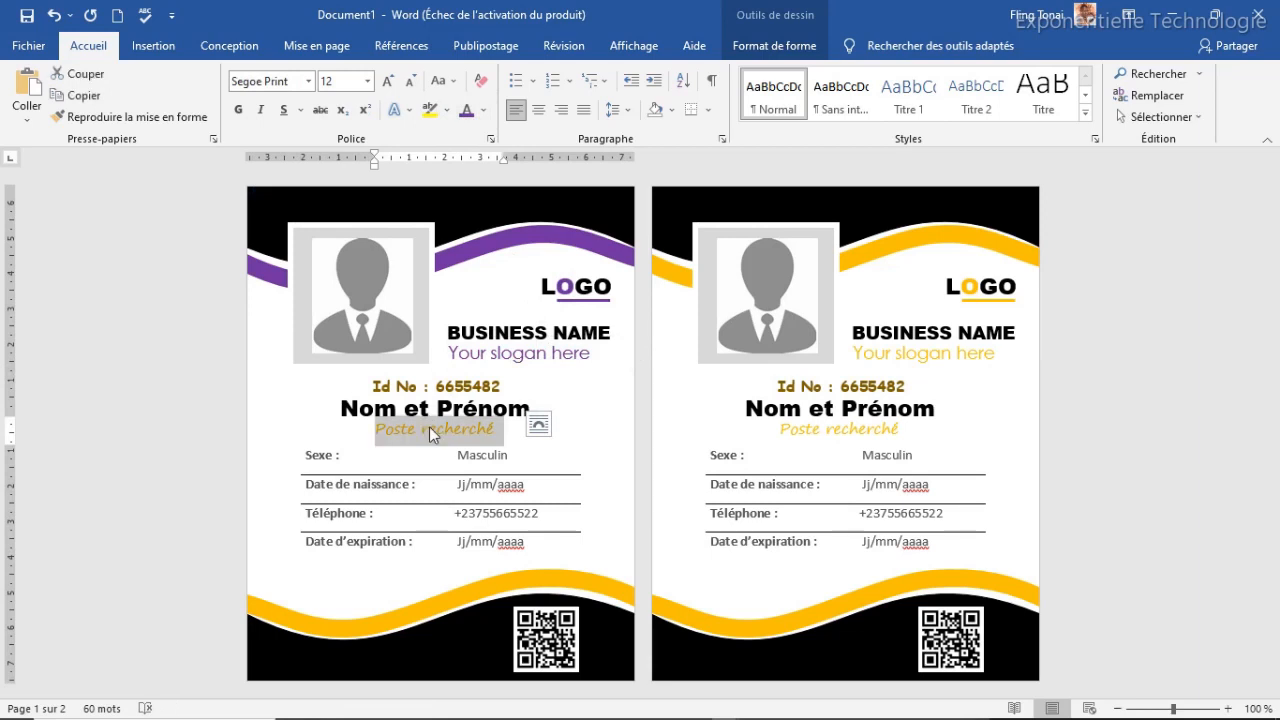
pyautogui.click(466, 111)
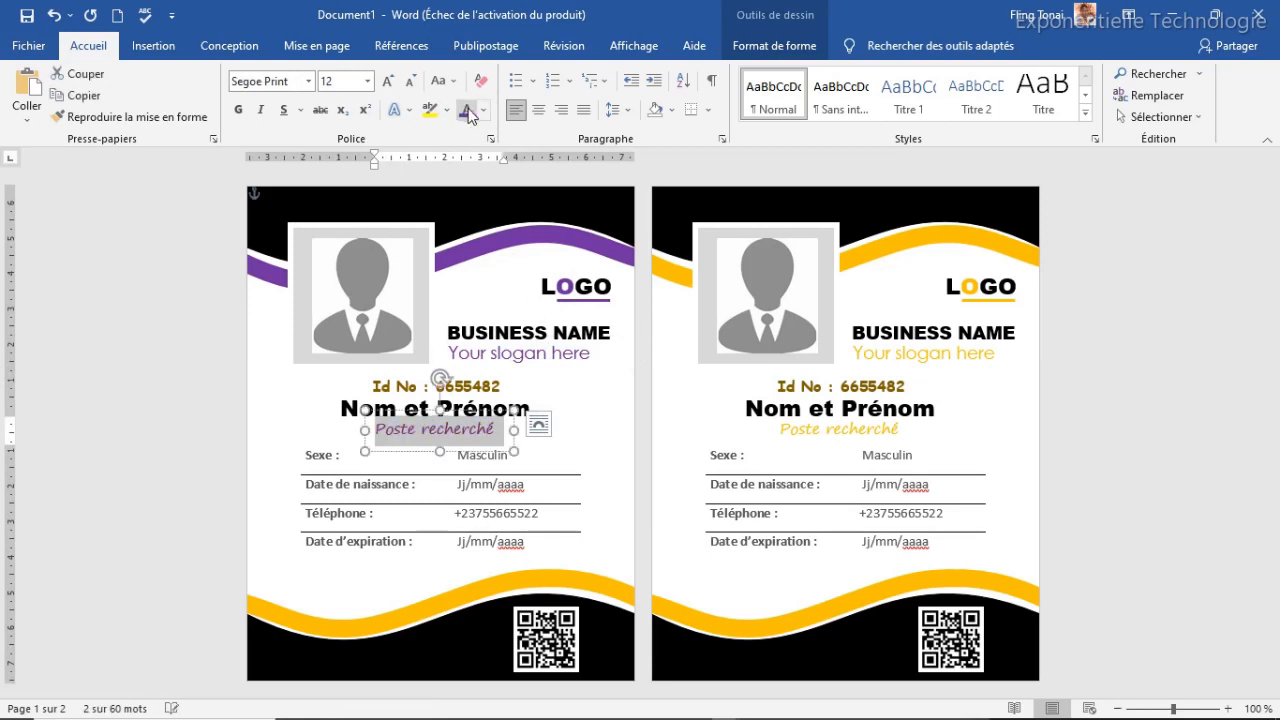
# Make the bottom wave on the first badge purple
pyautogui.click(443, 604)
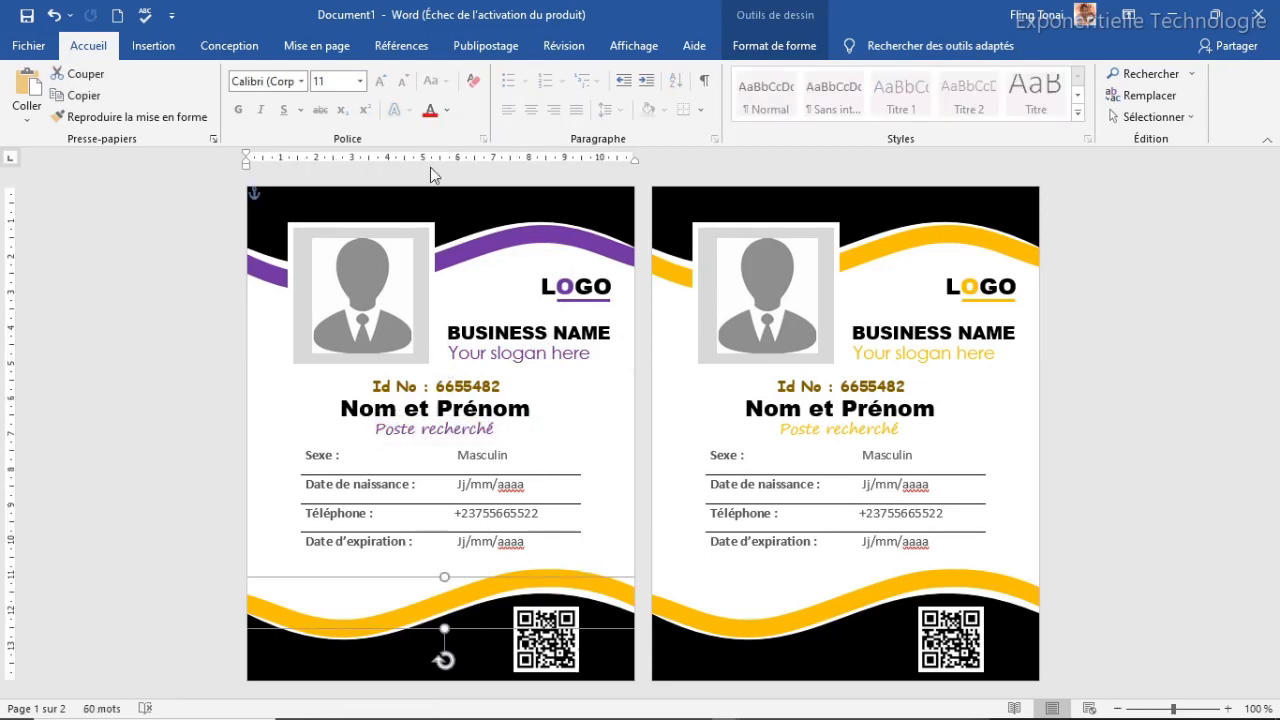
pyautogui.click(804, 46)
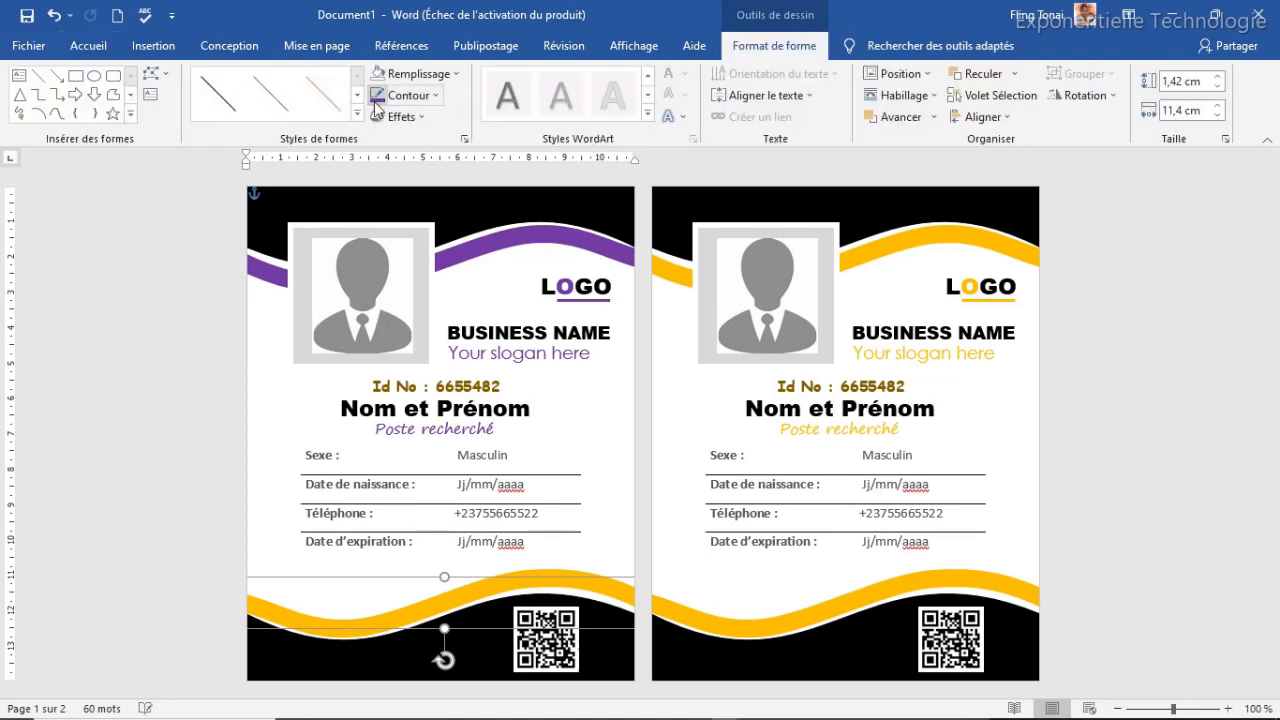
pyautogui.click(378, 95)
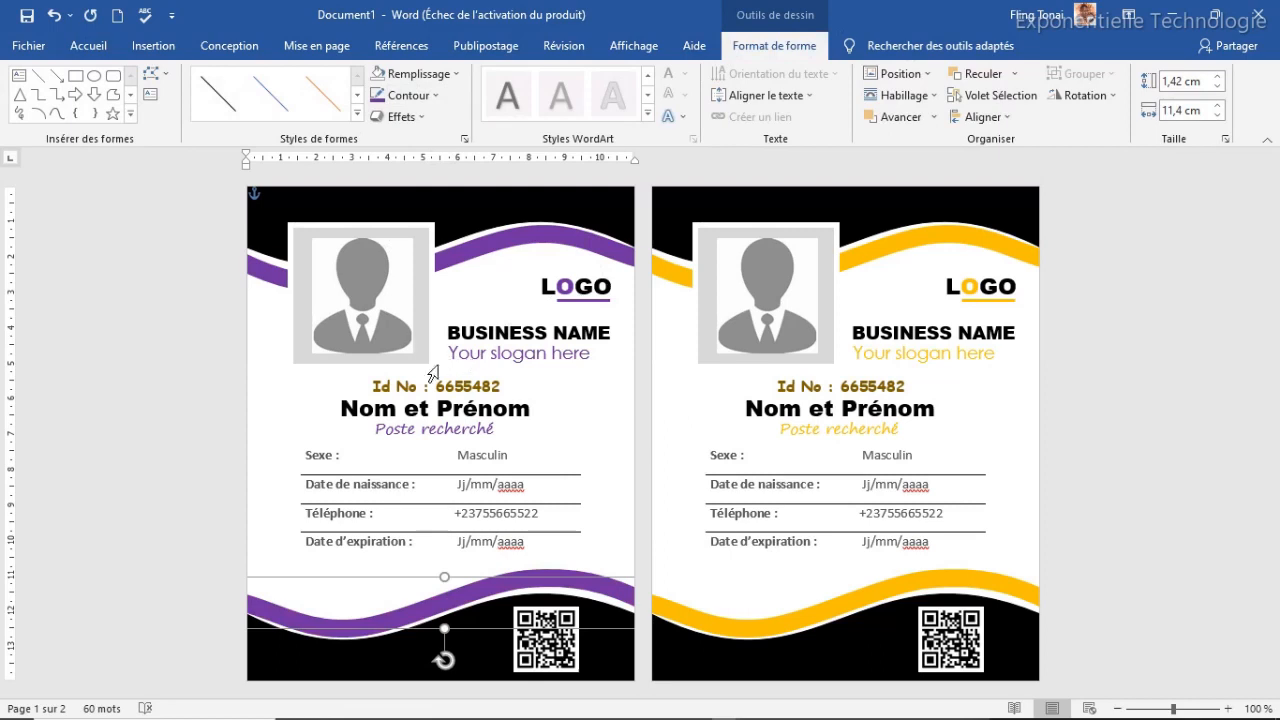
# Recolour the photo placeholder blue and open the print preview
pyautogui.click(394, 313)
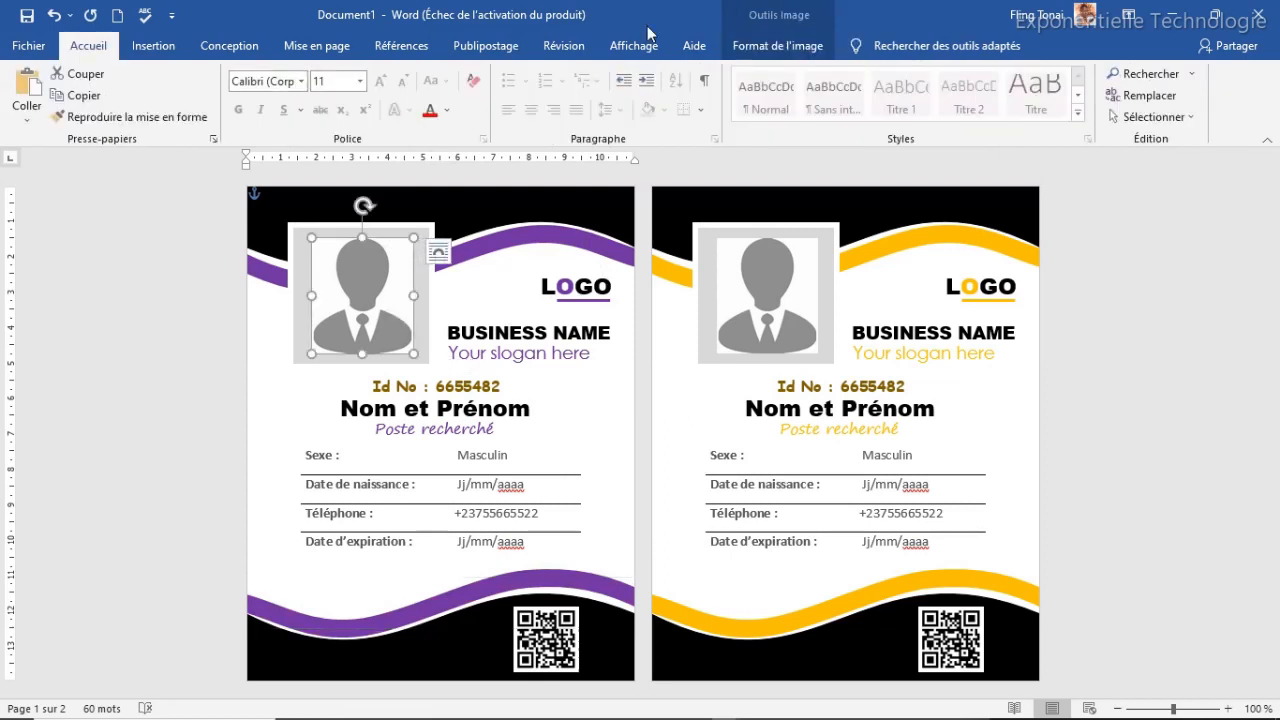
pyautogui.click(780, 46)
pyautogui.click(182, 73)
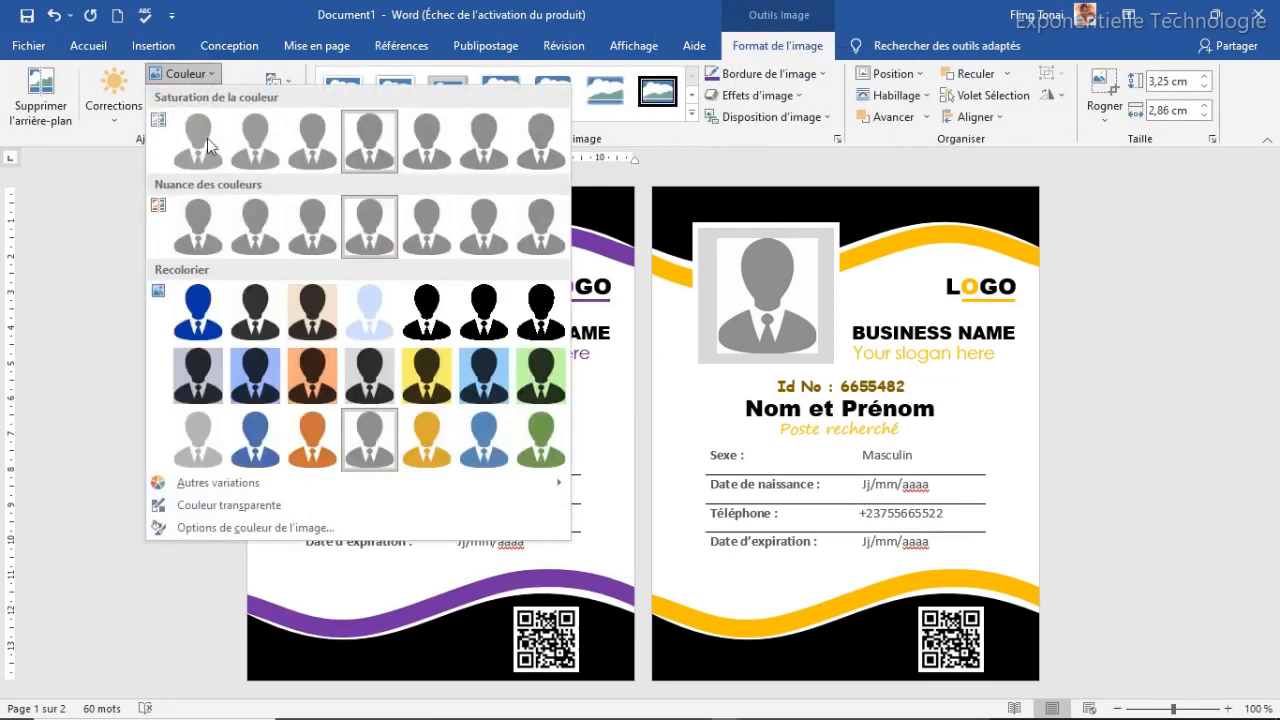
pyautogui.click(262, 437)
pyautogui.click(576, 410)
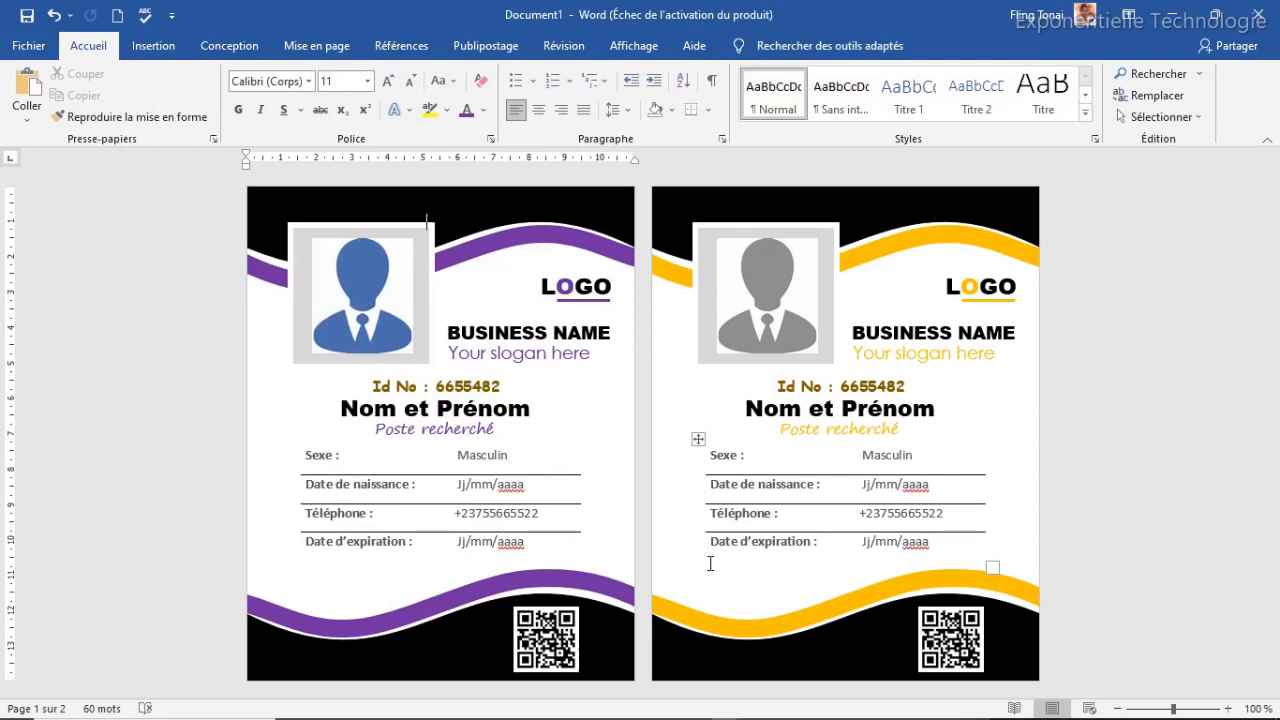
pyautogui.hotkey('ctrl', 'p')
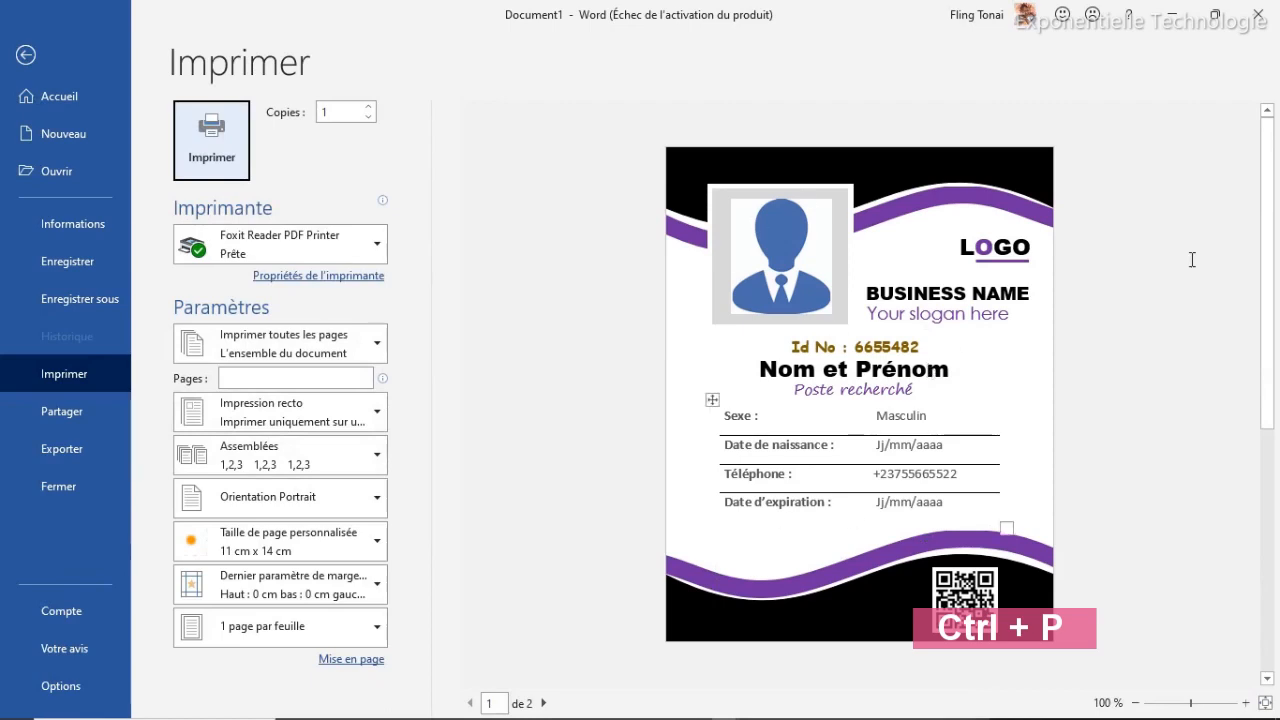
pyautogui.press('Left')
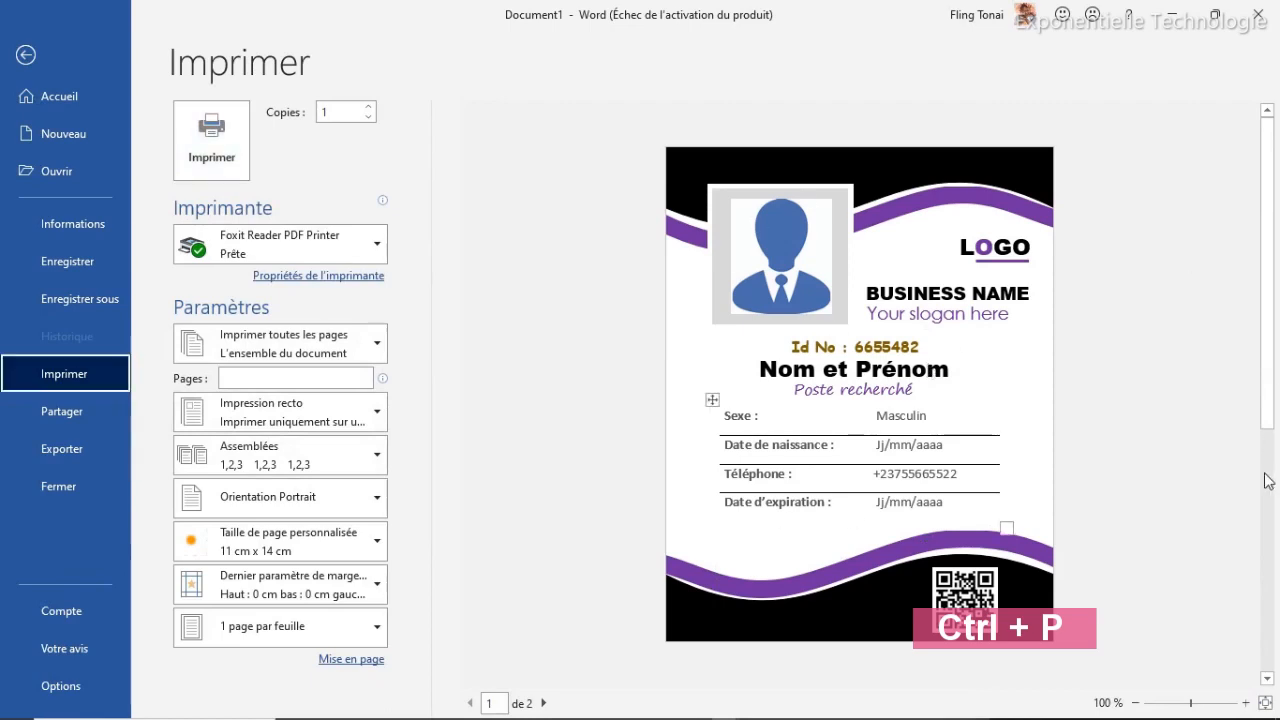
pyautogui.click(1268, 481)
pyautogui.click(1268, 279)
pyautogui.click(26, 55)
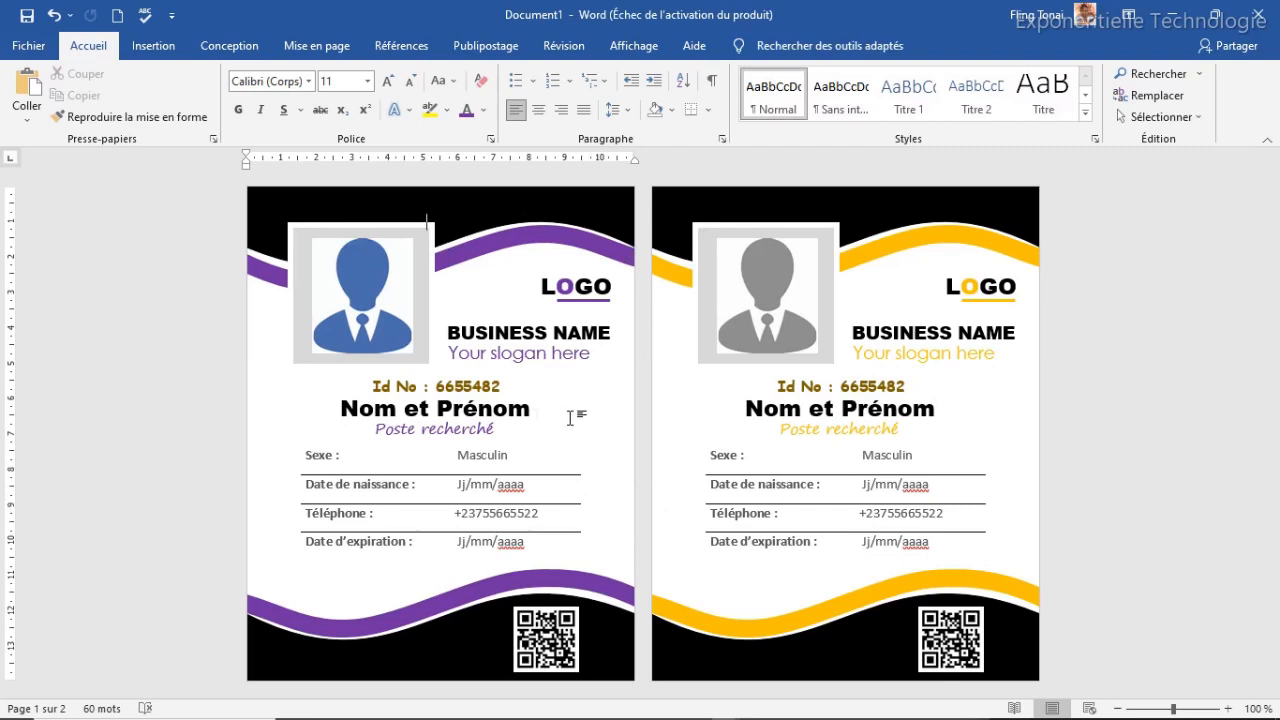
pyautogui.click(514, 352)
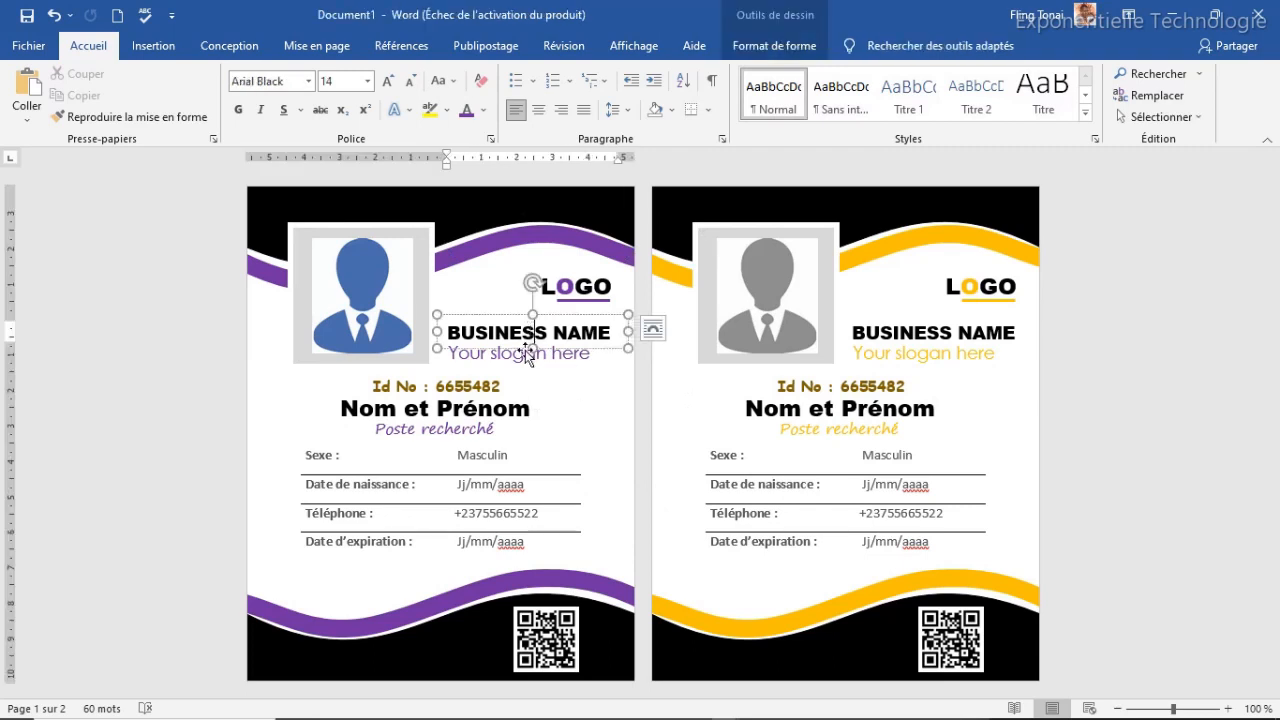
pyautogui.click(443, 424)
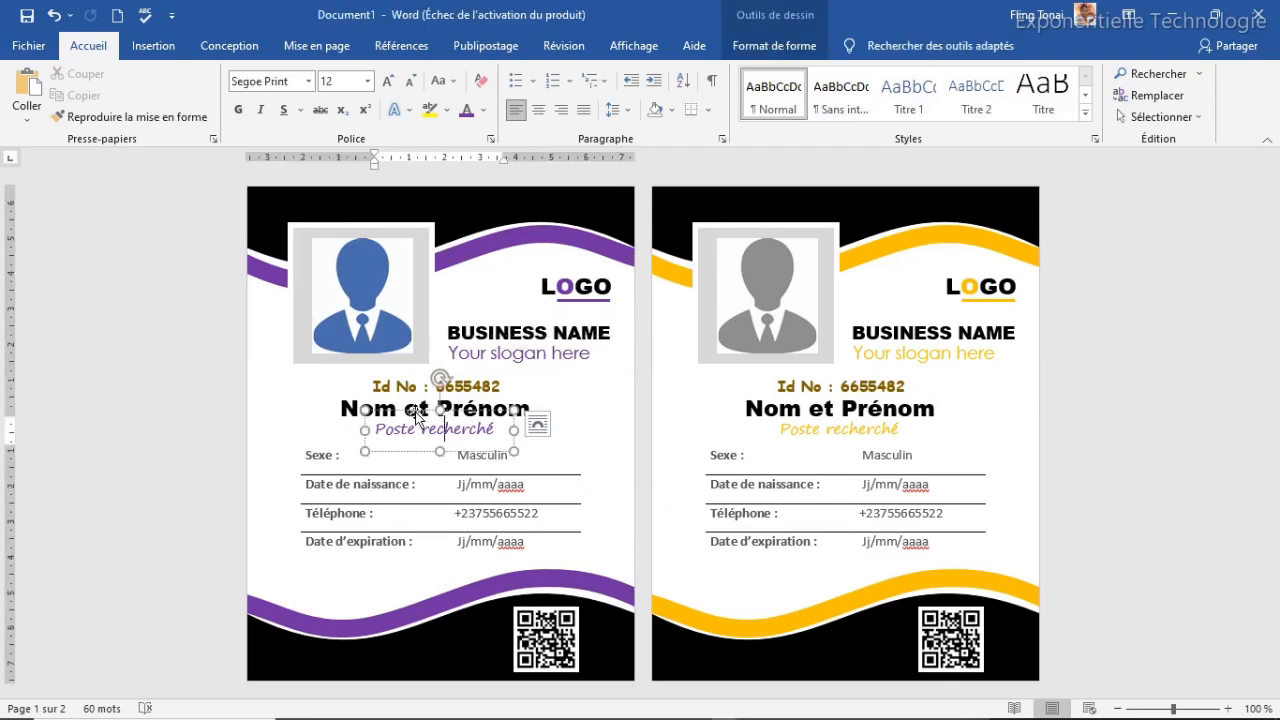
pyautogui.moveTo(358, 408); pyautogui.dragTo(438, 409)
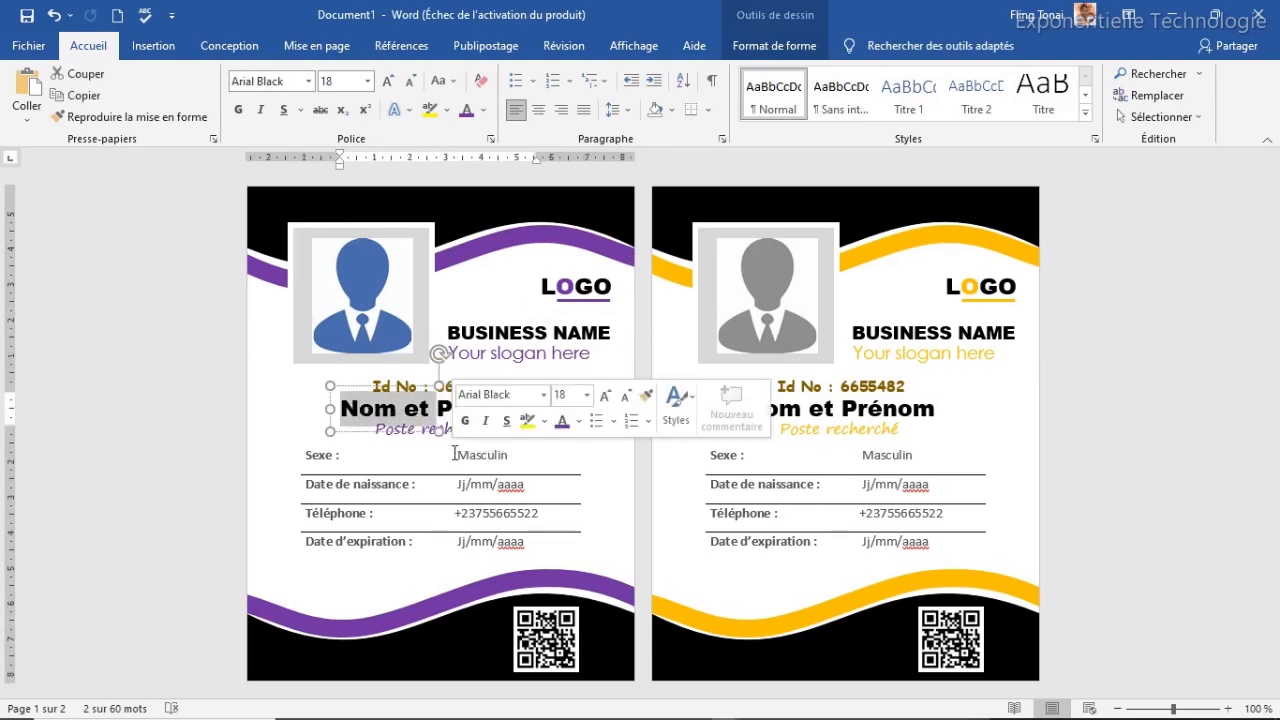